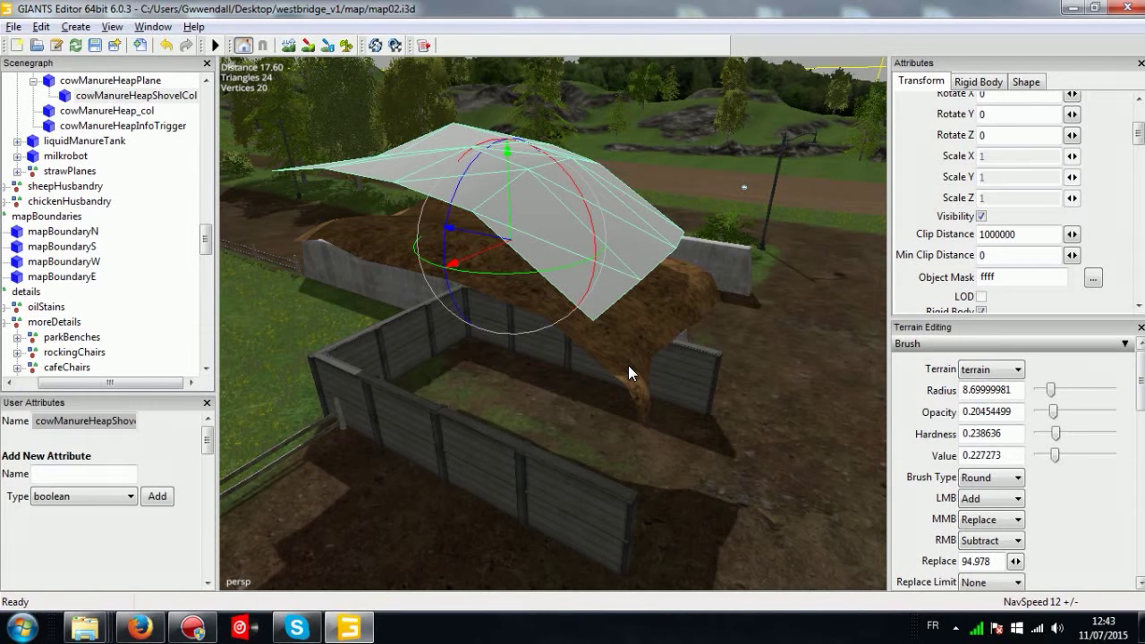
# Inspect the cowManureHeapShovelCol mesh above the cow manure heap, then select the manure plane beneath it.
pyautogui.keyDown('alt'); pyautogui.moveTo(596, 351); pyautogui.dragTo(758, 206); pyautogui.keyUp('alt')
pyautogui.moveTo(759, 206); pyautogui.dragTo(508, 349, button='right')
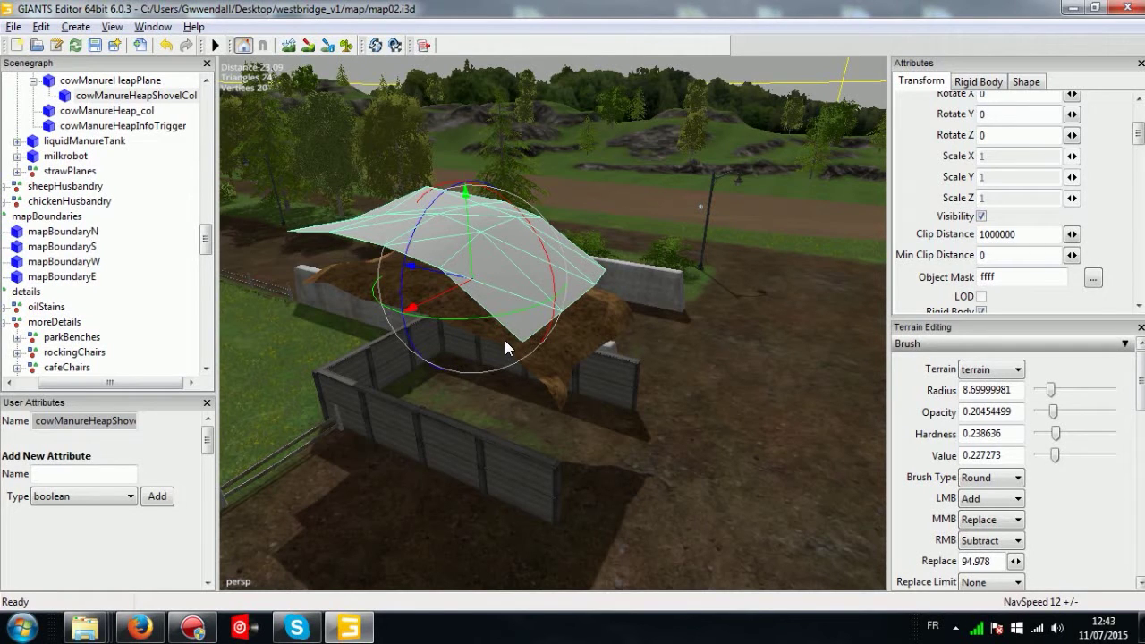
pyautogui.moveTo(492, 335); pyautogui.dragTo(583, 292, button='right')
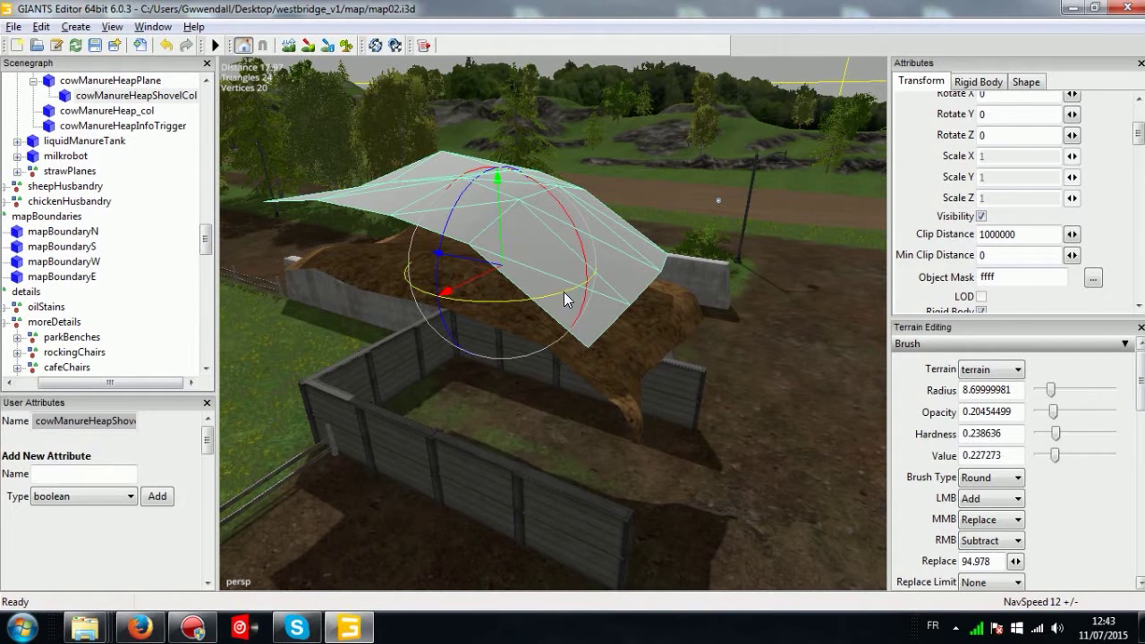
pyautogui.keyDown('alt'); pyautogui.moveTo(569, 292); pyautogui.dragTo(572, 267, button='right'); pyautogui.keyUp('alt')
pyautogui.keyDown('alt'); pyautogui.moveTo(573, 267); pyautogui.dragTo(571, 274, button='middle'); pyautogui.keyUp('alt')
pyautogui.scroll(4, 571, 274)
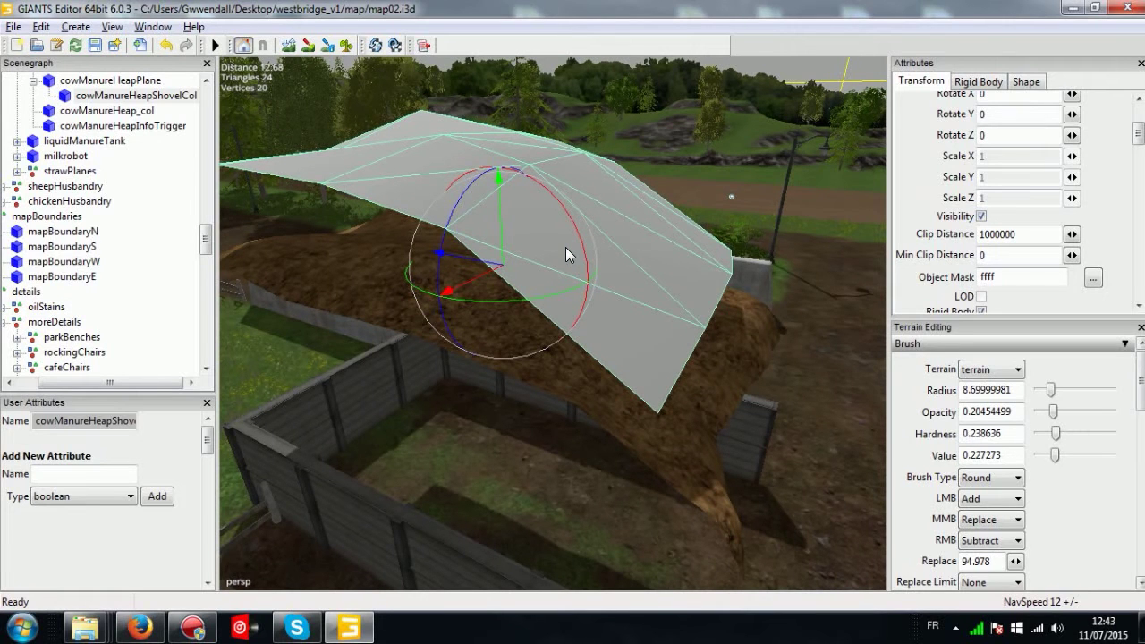
pyautogui.click(372, 276)
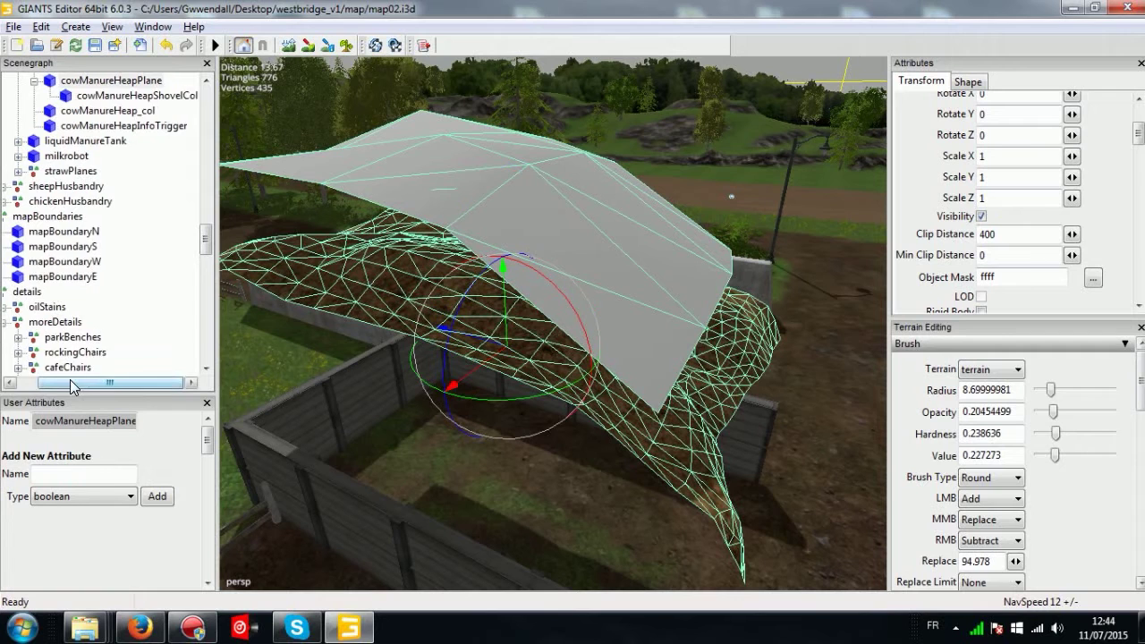
# Select the parent cowManureHeap object in the scenegraph and review which child objects belong to it.
pyautogui.moveTo(81, 385); pyautogui.dragTo(52, 385)
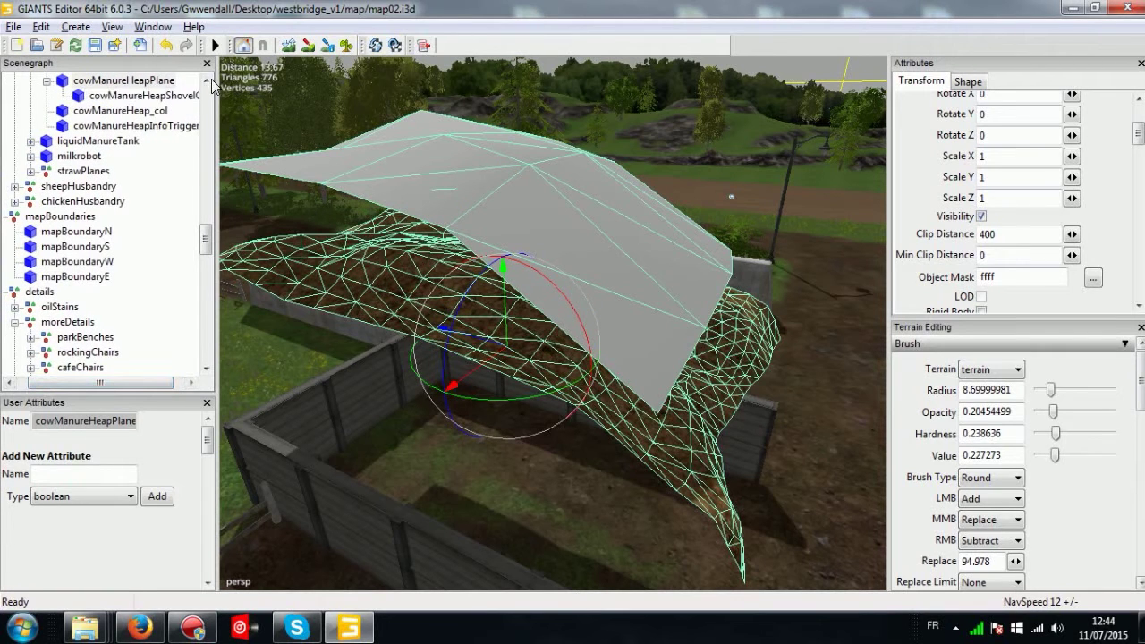
pyautogui.click(207, 81)
pyautogui.click(96, 99)
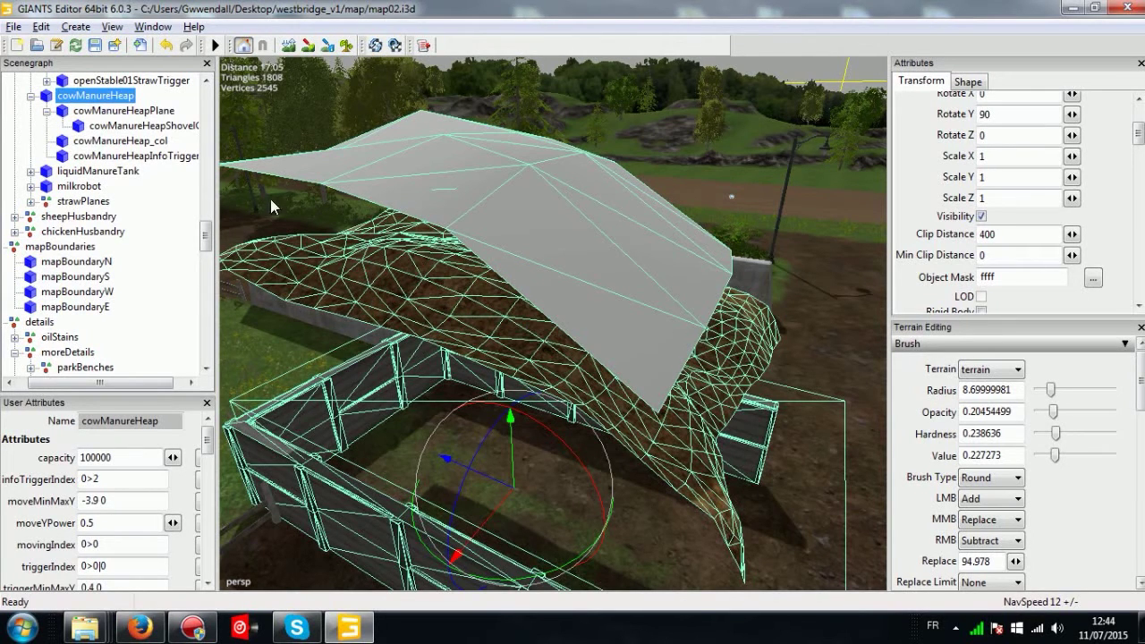
pyautogui.keyDown('alt'); pyautogui.moveTo(468, 408); pyautogui.dragTo(363, 258, button='middle'); pyautogui.keyUp('alt')
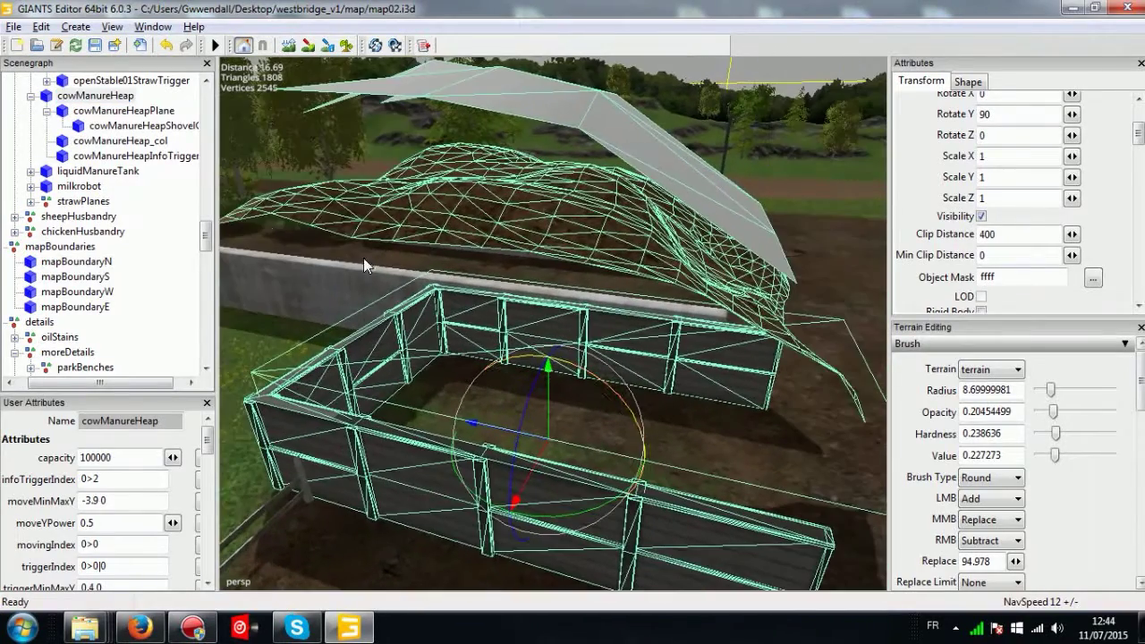
pyautogui.click(50, 110)
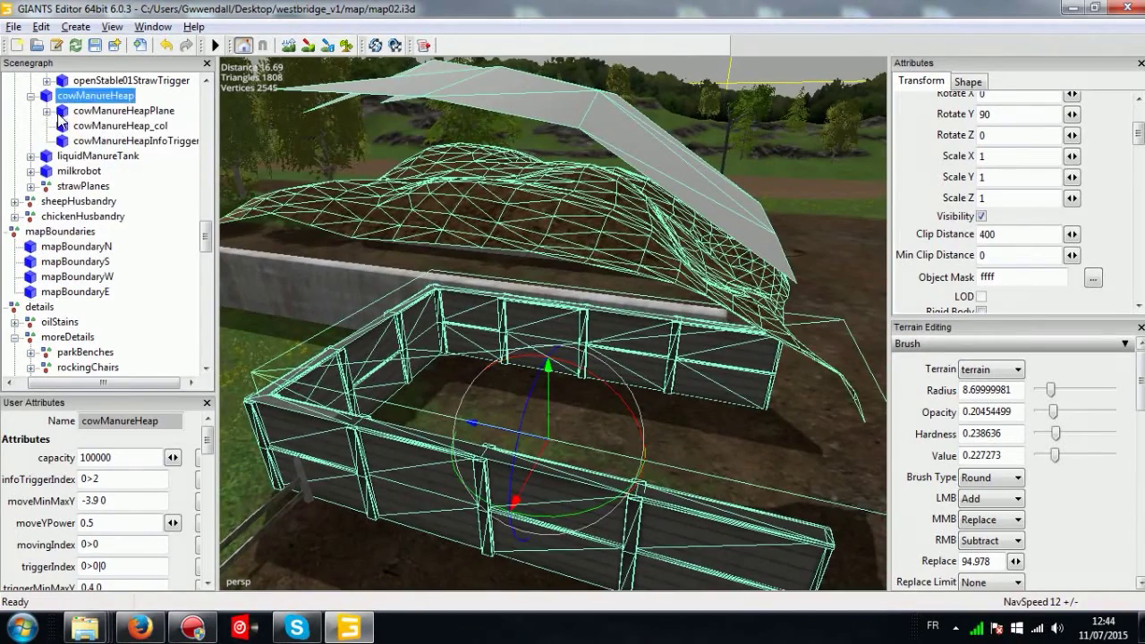
pyautogui.keyDown('shift'); pyautogui.click(112, 140); pyautogui.keyUp('shift')
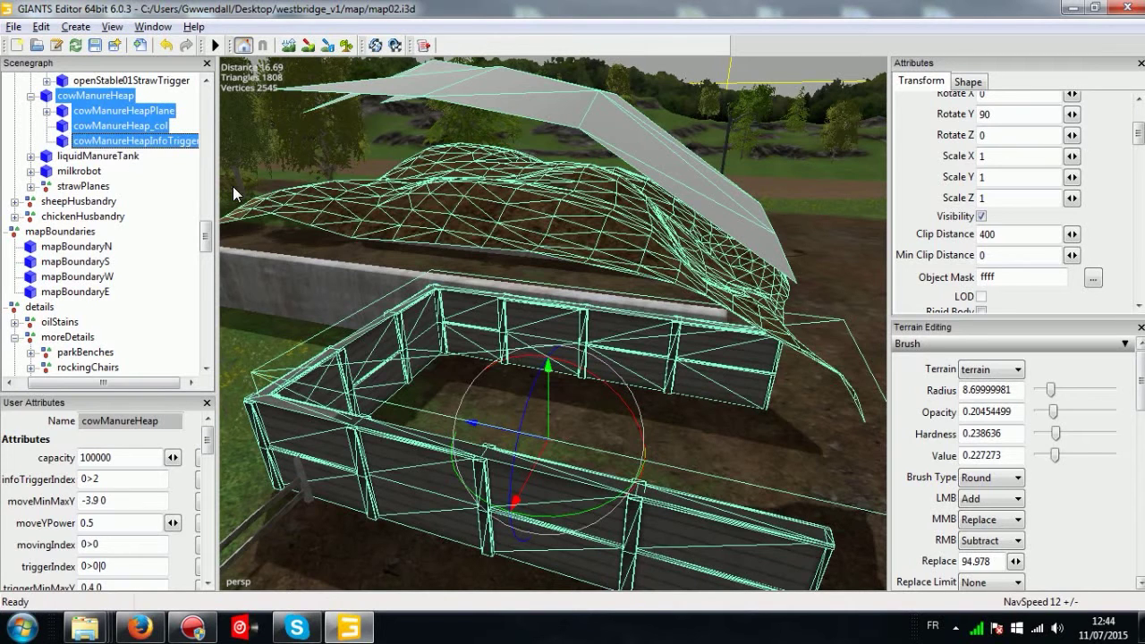
pyautogui.click(102, 97)
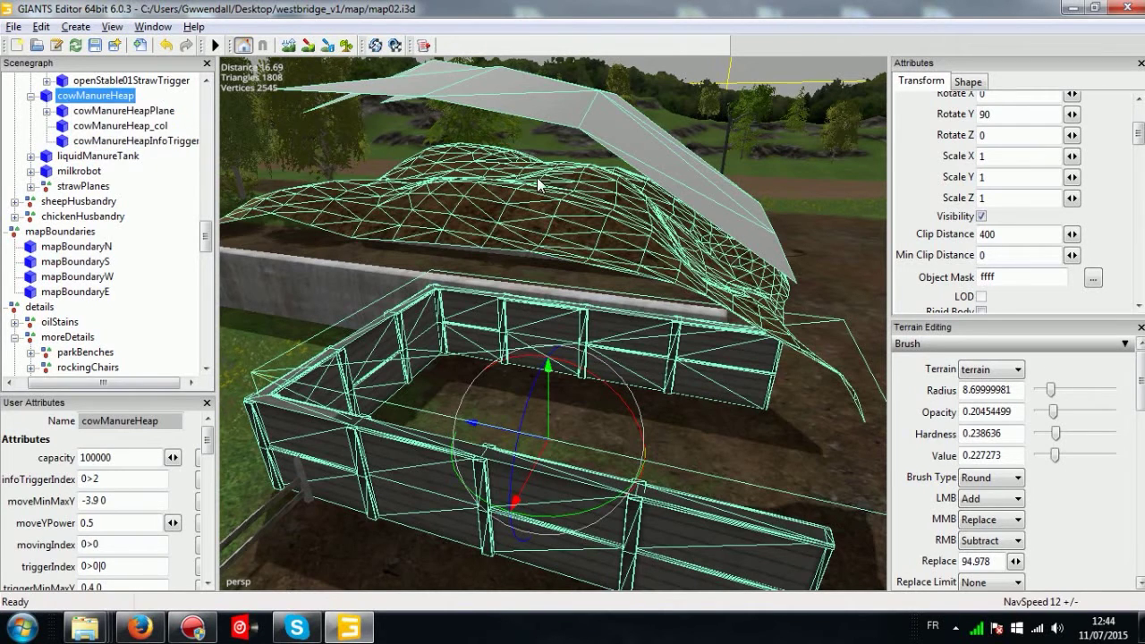
# Examine cowManureHeapPlane, cowManureHeap_col and cowManureHeapInfoTrigger one after another in the scene.
pyautogui.click(96, 111)
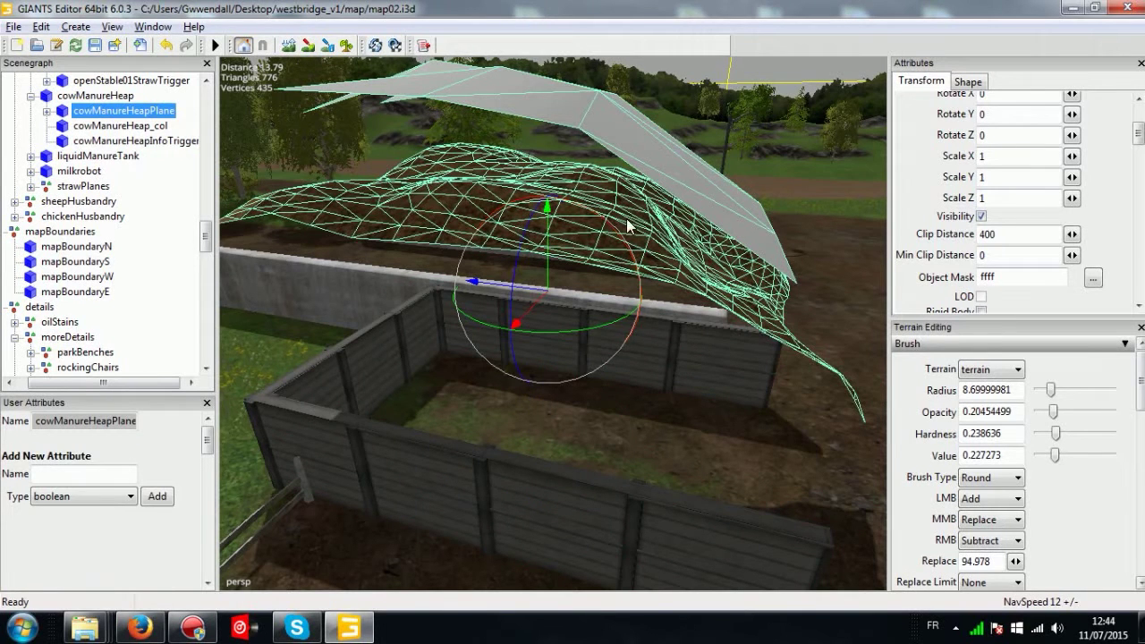
pyautogui.keyDown('alt'); pyautogui.moveTo(419, 106); pyautogui.dragTo(366, 121, button='middle'); pyautogui.keyUp('alt')
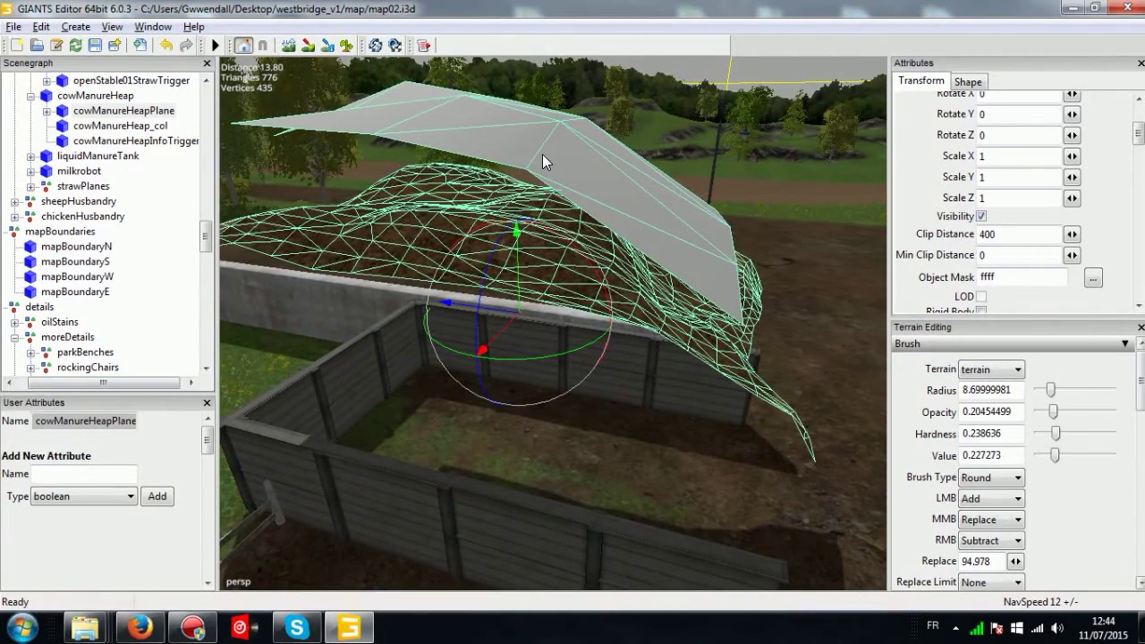
pyautogui.click(122, 126)
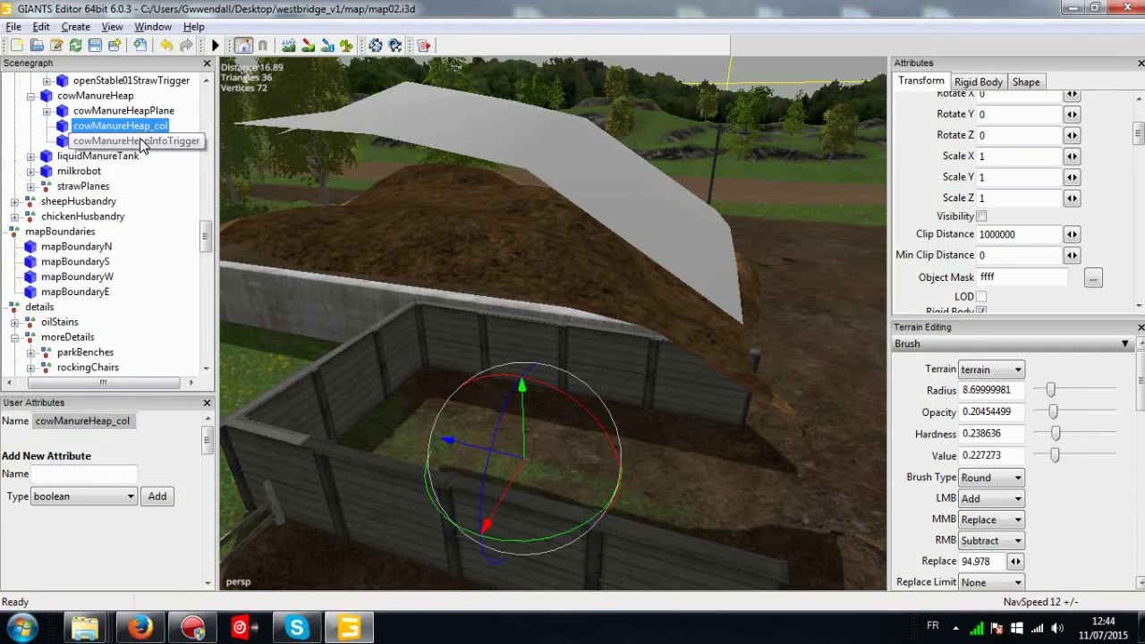
pyautogui.click(144, 628)
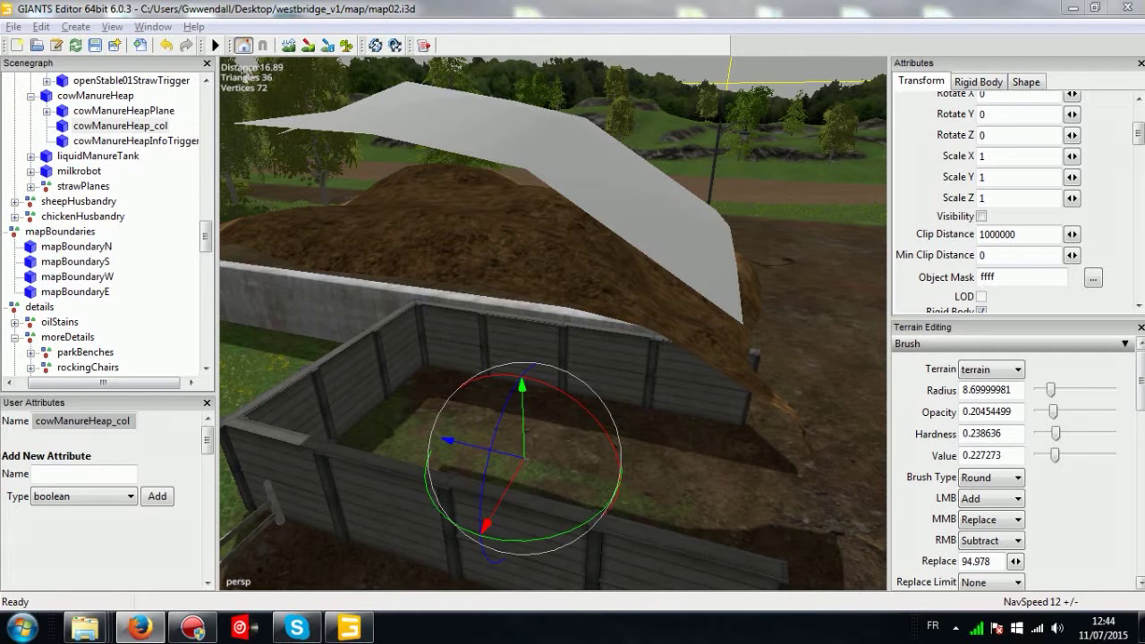
pyautogui.click(159, 132)
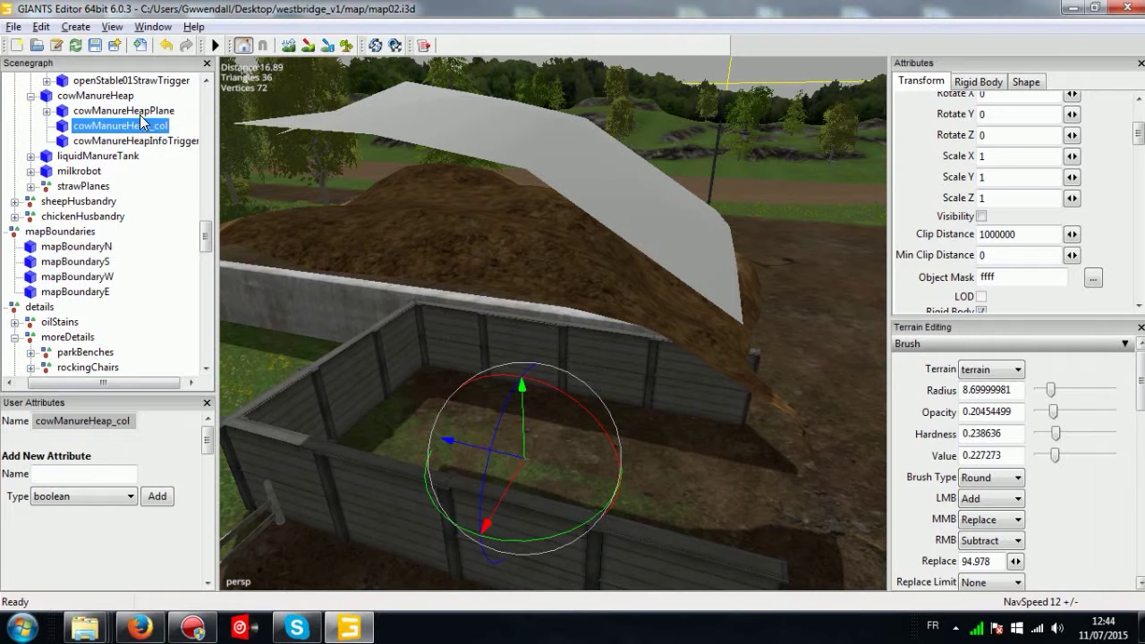
pyautogui.click(143, 143)
pyautogui.keyDown('alt'); pyautogui.moveTo(444, 186); pyautogui.dragTo(275, 182, button='middle'); pyautogui.keyUp('alt')
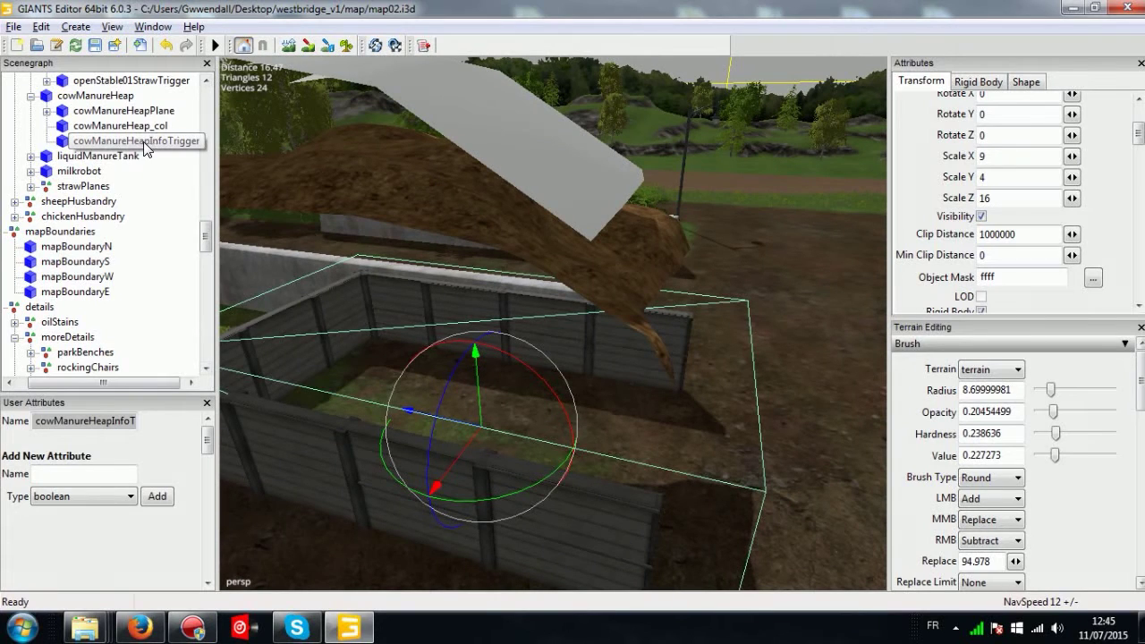
# Select the grey cowManureHeapShovelCol mesh above the heap and locate it under cowManureHeapPlane in the scenegraph.
pyautogui.keyDown('alt'); pyautogui.moveTo(323, 175); pyautogui.dragTo(567, 207, button='middle'); pyautogui.keyUp('alt')
pyautogui.click(594, 218)
pyautogui.click(546, 246)
pyautogui.click(548, 250)
pyautogui.moveTo(559, 258); pyautogui.dragTo(519, 265, button='right')
pyautogui.scroll(1, 519, 265)
pyautogui.click(391, 284)
pyautogui.click(413, 214)
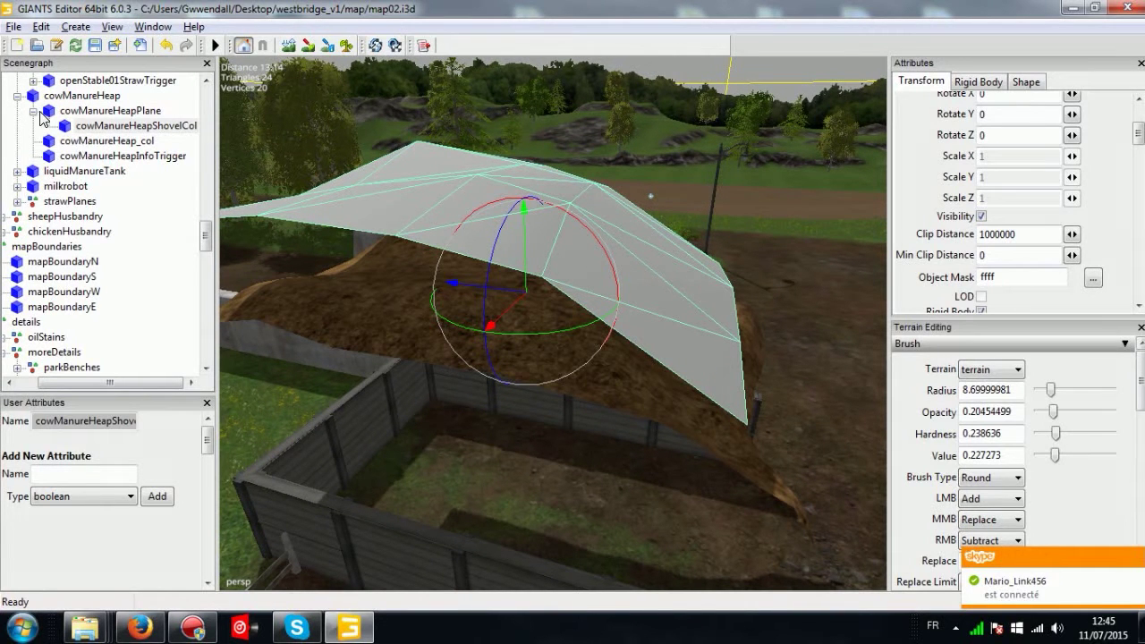
pyautogui.click(106, 127)
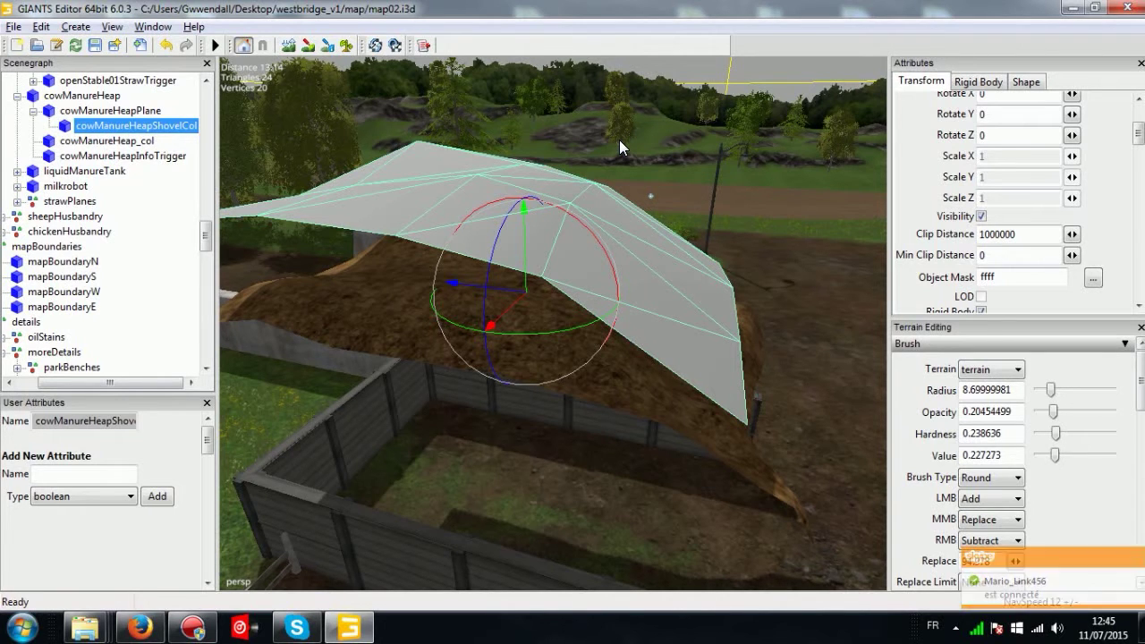
# Examine the shape of the shovel collision mesh over the manure heap from several angles and distances.
pyautogui.scroll(-2, 619, 140)
pyautogui.keyDown('alt'); pyautogui.moveTo(570, 168); pyautogui.dragTo(597, 167, button='middle'); pyautogui.keyUp('alt')
pyautogui.scroll(2, 598, 167)
pyautogui.moveTo(557, 220); pyautogui.dragTo(476, 379, button='right')
pyautogui.click(390, 329)
pyautogui.moveTo(453, 320); pyautogui.dragTo(529, 231, button='right')
pyautogui.keyDown('alt'); pyautogui.moveTo(610, 265); pyautogui.dragTo(531, 258, button='right'); pyautogui.keyUp('alt')
pyautogui.keyDown('alt'); pyautogui.moveTo(532, 257); pyautogui.dragTo(493, 237); pyautogui.keyUp('alt')
pyautogui.click(493, 242)
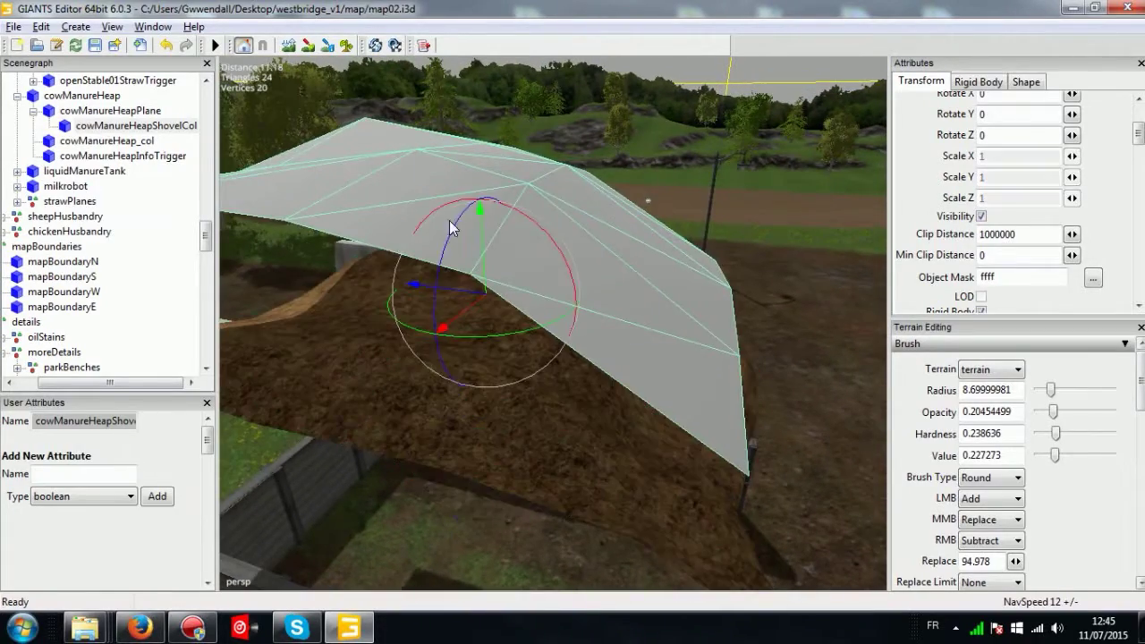
pyautogui.moveTo(435, 186); pyautogui.dragTo(642, 186, button='right')
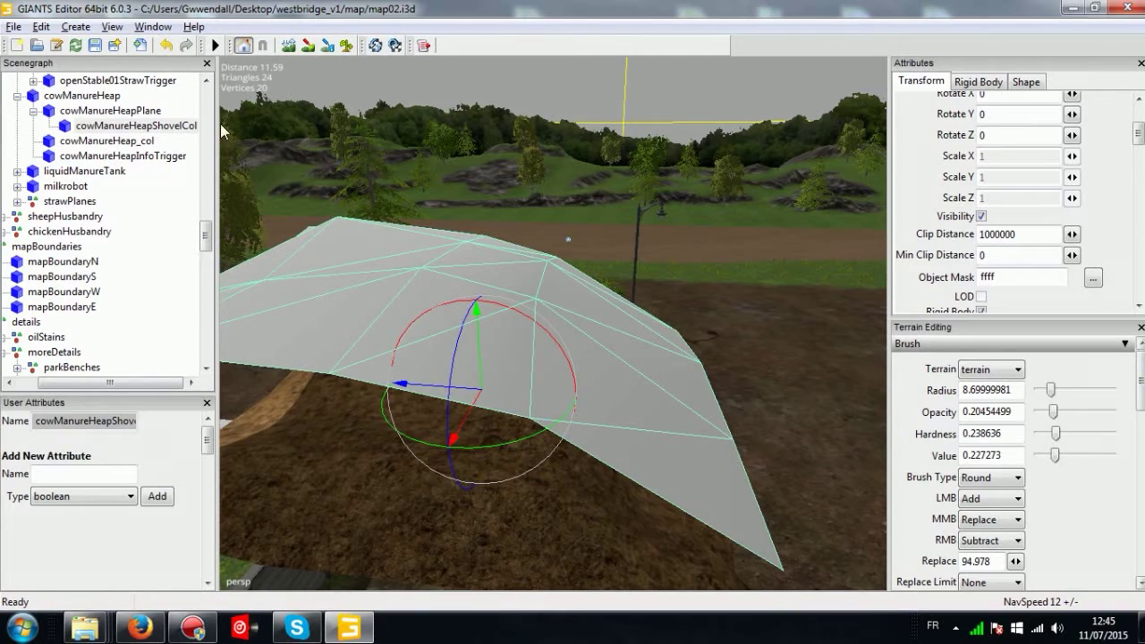
# Select cowManureHeapPlane and compare its surface with the shovel collision mesh above it.
pyautogui.click(139, 112)
pyautogui.keyDown('alt'); pyautogui.moveTo(395, 227); pyautogui.dragTo(426, 243, button='middle'); pyautogui.keyUp('alt')
pyautogui.scroll(1, 430, 208)
pyautogui.scroll(1, 426, 244)
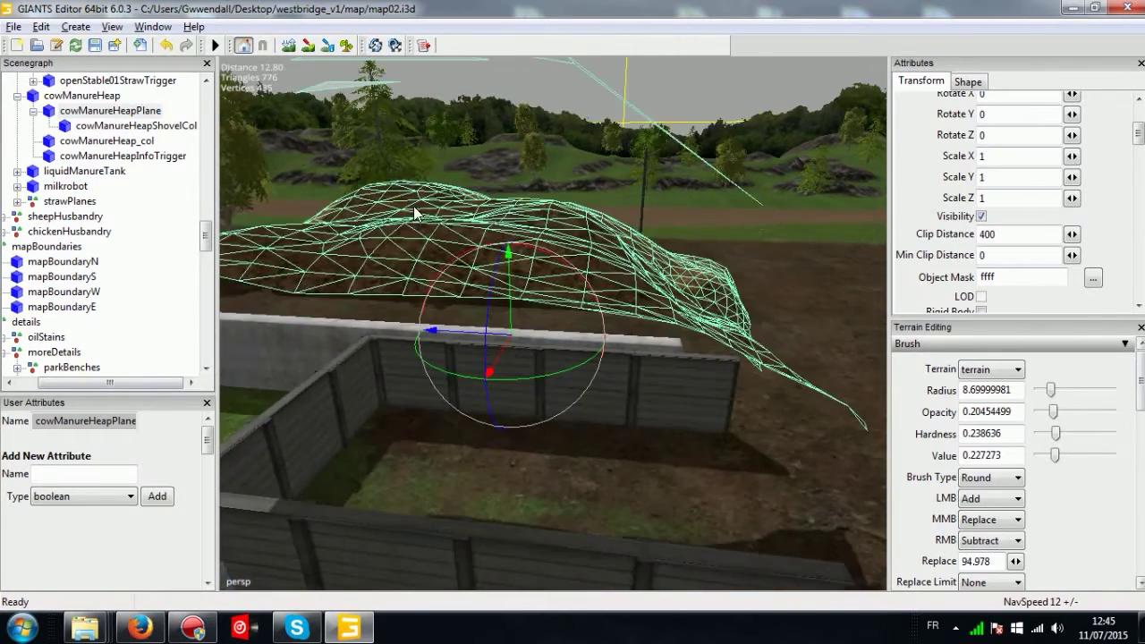
pyautogui.moveTo(444, 234); pyautogui.dragTo(492, 257, button='right')
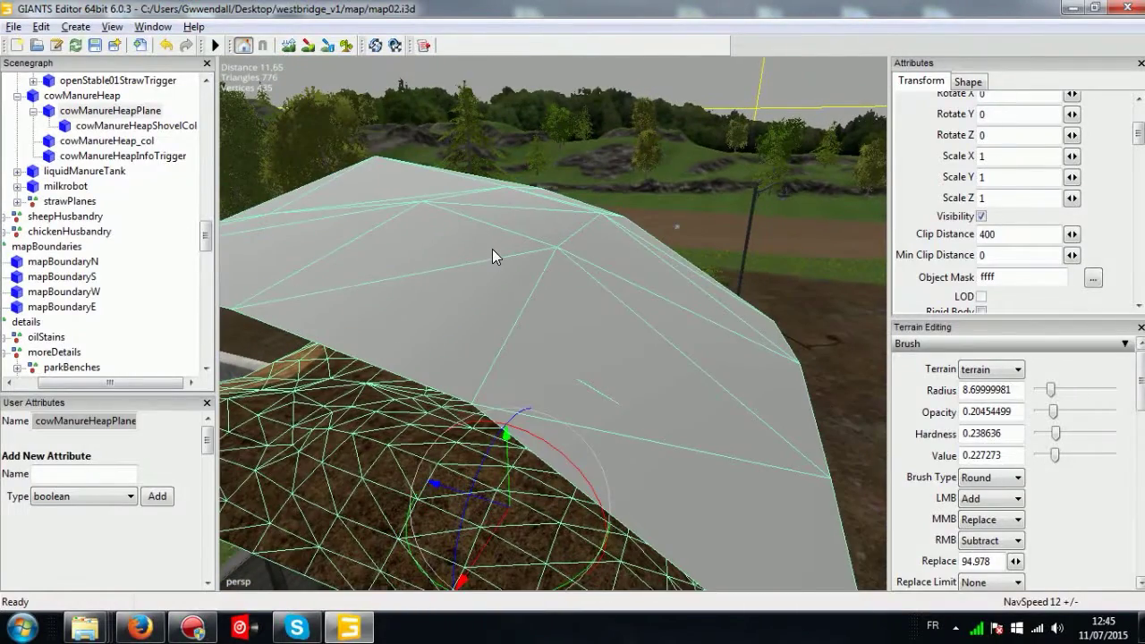
pyautogui.keyDown('alt'); pyautogui.moveTo(492, 249); pyautogui.dragTo(492, 247, button='middle'); pyautogui.keyUp('alt')
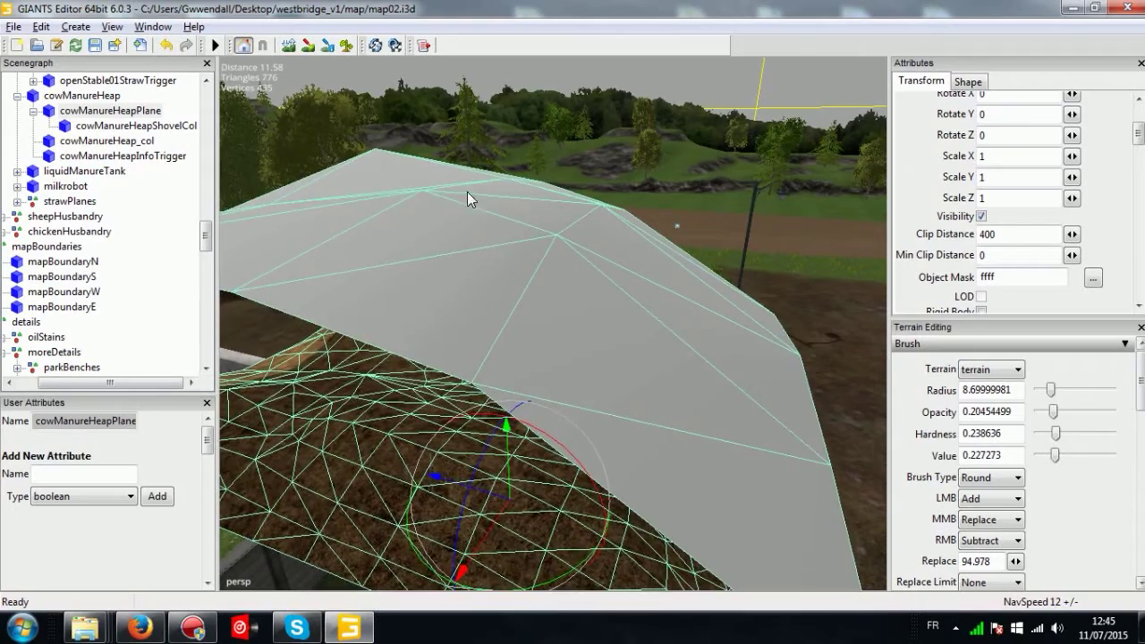
pyautogui.moveTo(483, 272); pyautogui.dragTo(377, 245, button='right')
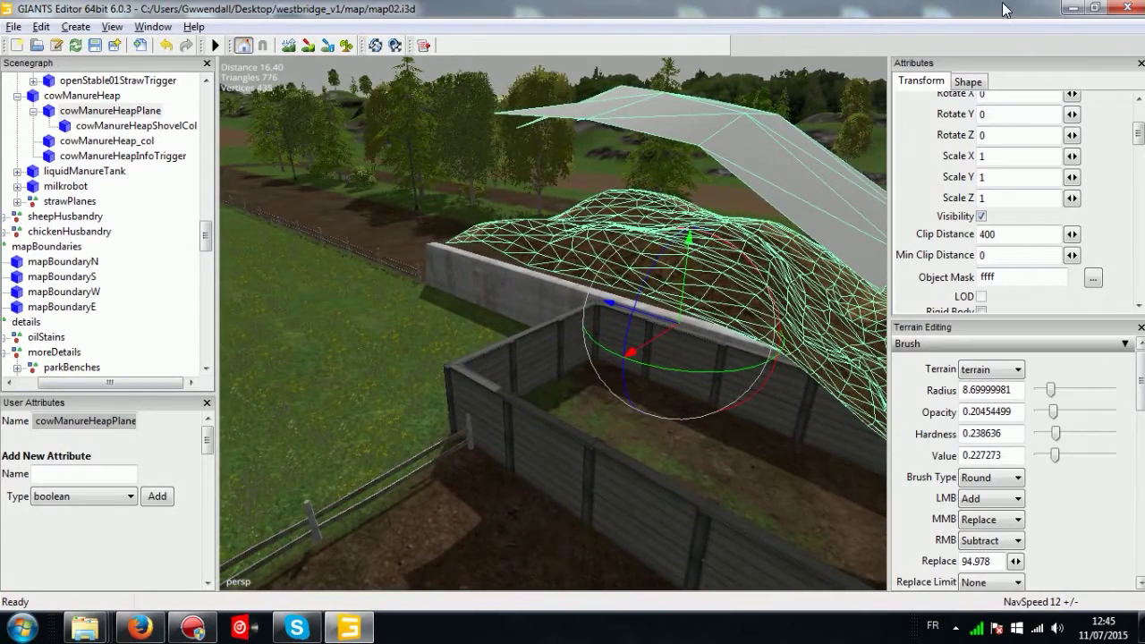
pyautogui.moveTo(716, 205); pyautogui.dragTo(683, 238, button='right')
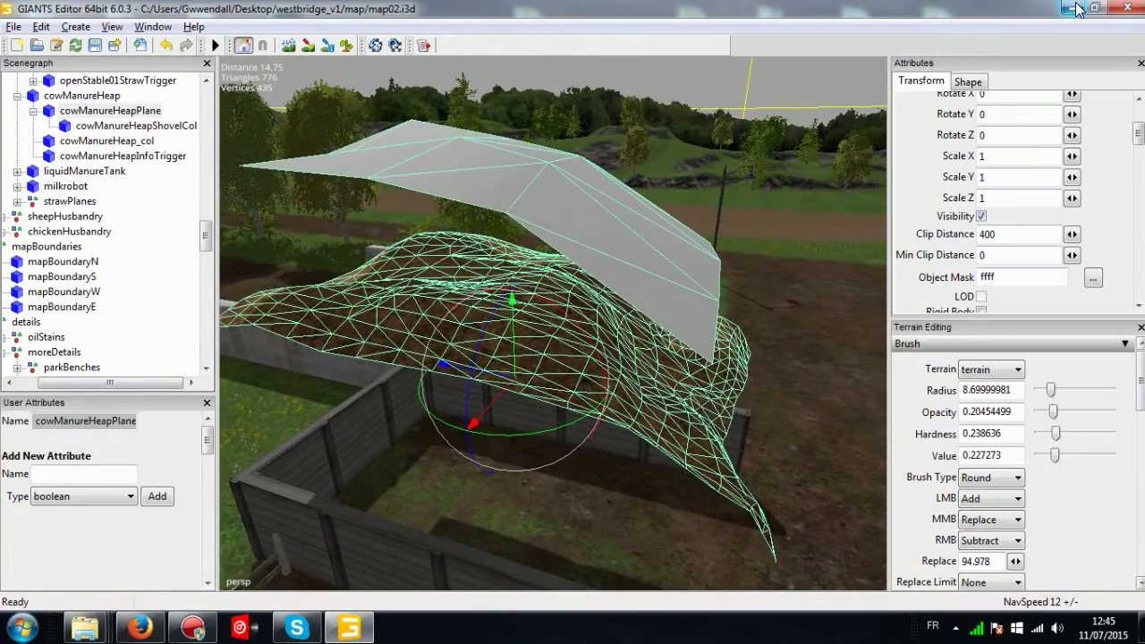
# Open map01.i3d from the map folder of the gwen_map_v1 mod in a second GIANTS Editor window.
pyautogui.click(1076, 8)
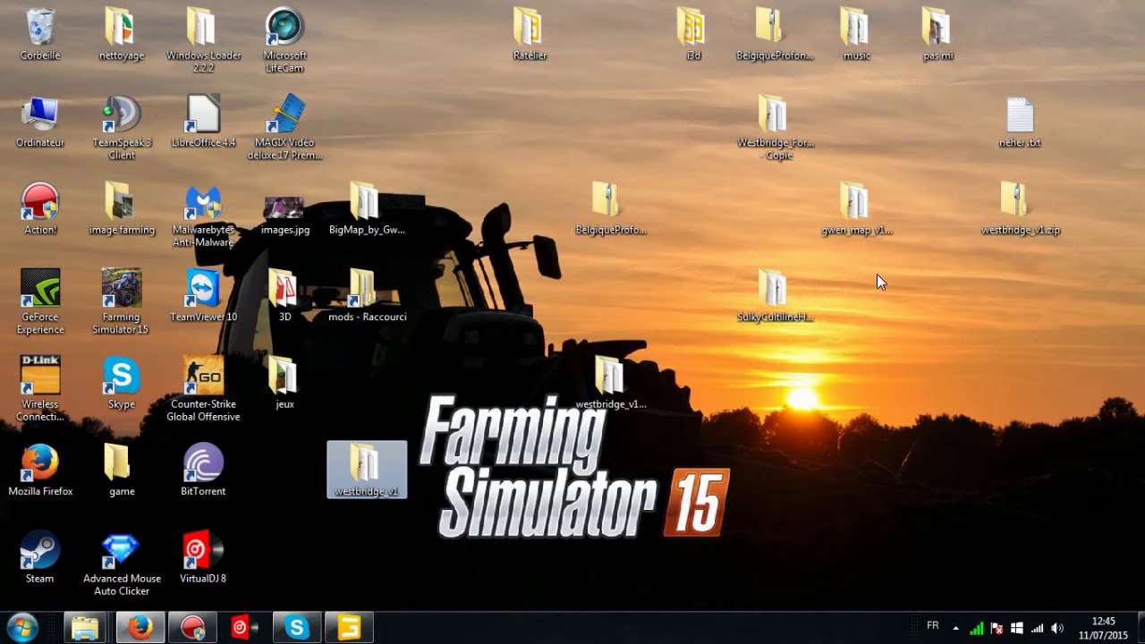
pyautogui.doubleClick(866, 200)
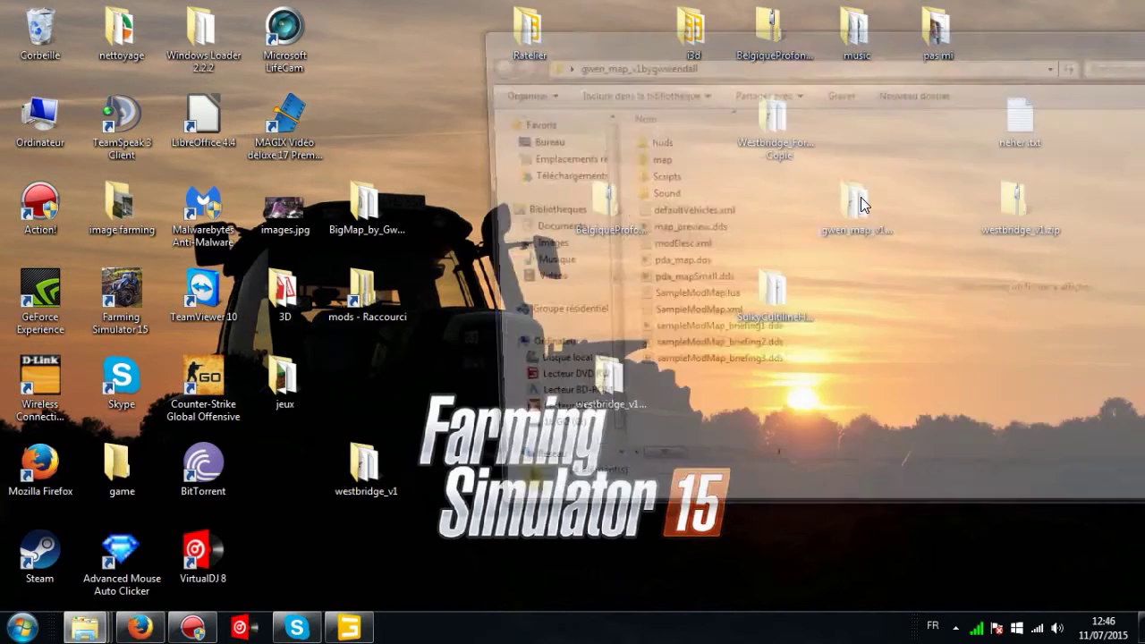
pyautogui.doubleClick(671, 159)
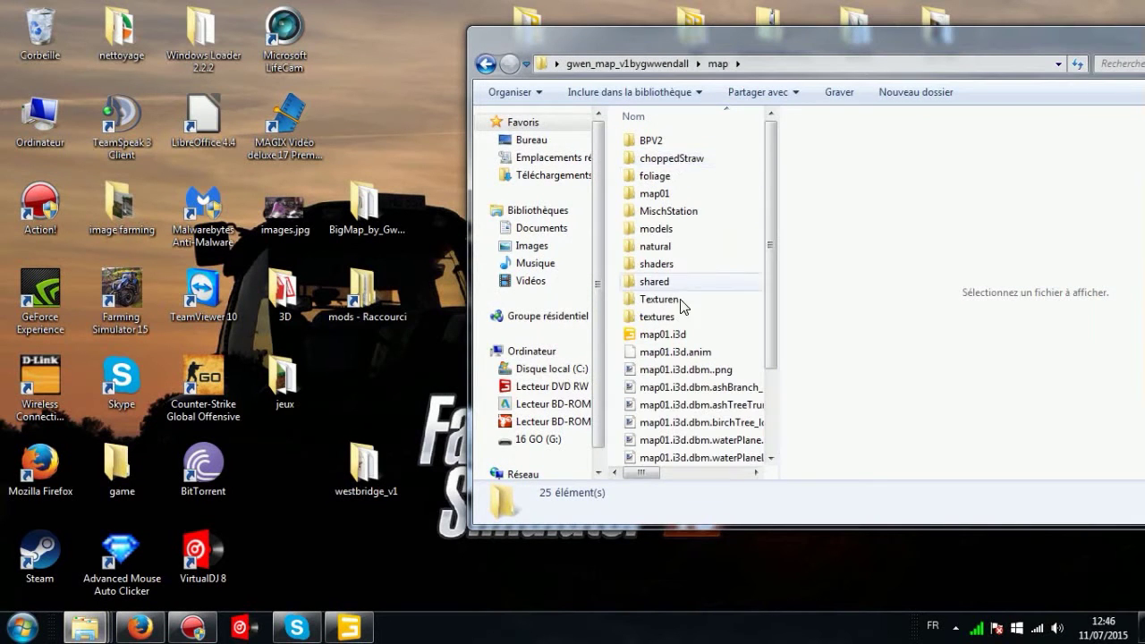
pyautogui.click(673, 335)
pyautogui.doubleClick(672, 333)
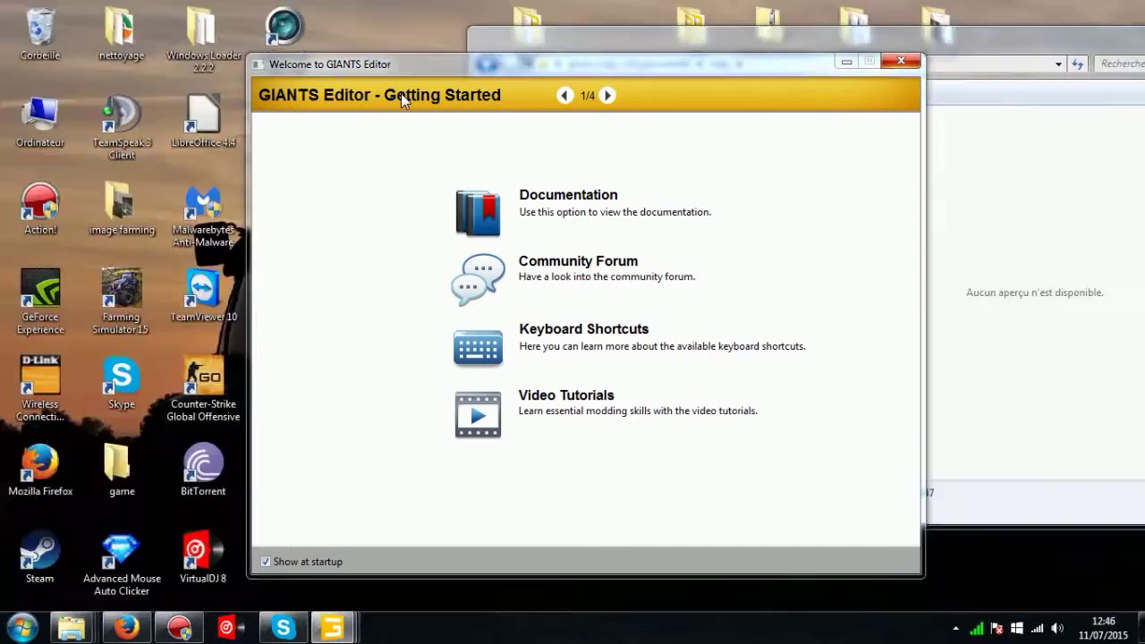
pyautogui.click(886, 61)
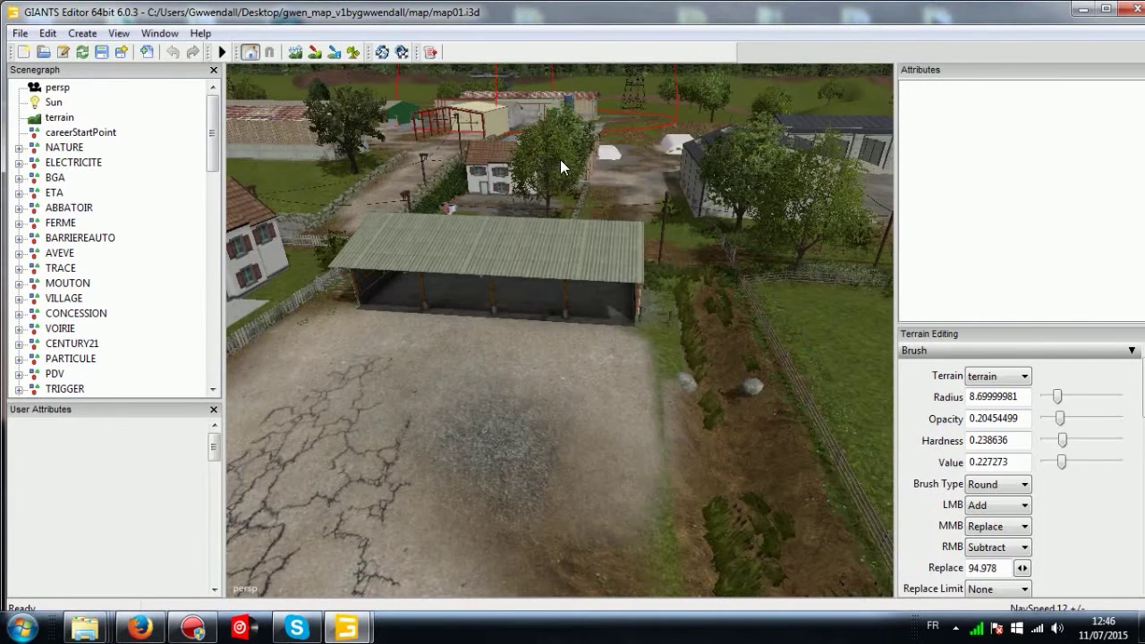
# Find the manure heap in the open barn and select its whole strawPlanes group under manureHeapPlane.
pyautogui.keyDown('alt'); pyautogui.moveTo(442, 143); pyautogui.dragTo(460, 202, button='middle'); pyautogui.keyUp('alt')
pyautogui.keyDown('alt'); pyautogui.moveTo(485, 338); pyautogui.dragTo(519, 145); pyautogui.keyUp('alt')
pyautogui.scroll(5, 596, 309)
pyautogui.moveTo(624, 159); pyautogui.dragTo(459, 206, button='right')
pyautogui.click(421, 127)
pyautogui.scroll(-5, 413, 147)
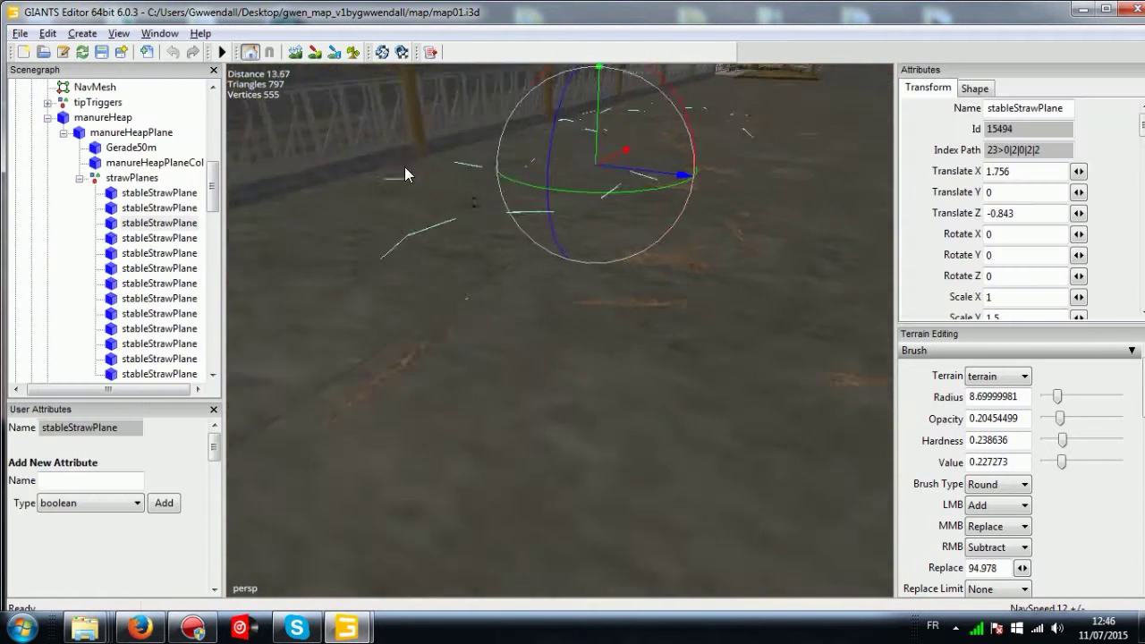
pyautogui.click(135, 177)
pyautogui.press('f')
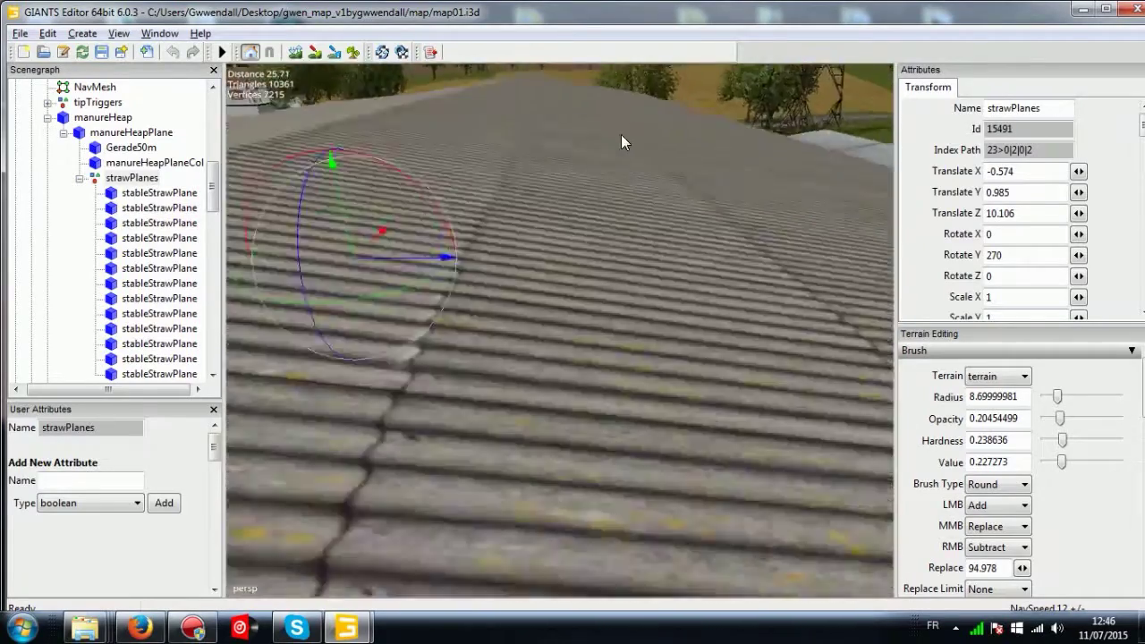
pyautogui.keyDown('alt'); pyautogui.moveTo(621, 134); pyautogui.dragTo(454, 109); pyautogui.keyUp('alt')
# Start exporting the selected strawPlanes group with files and create a folder named fumier on the desktop as its destination.
pyautogui.click(20, 33)
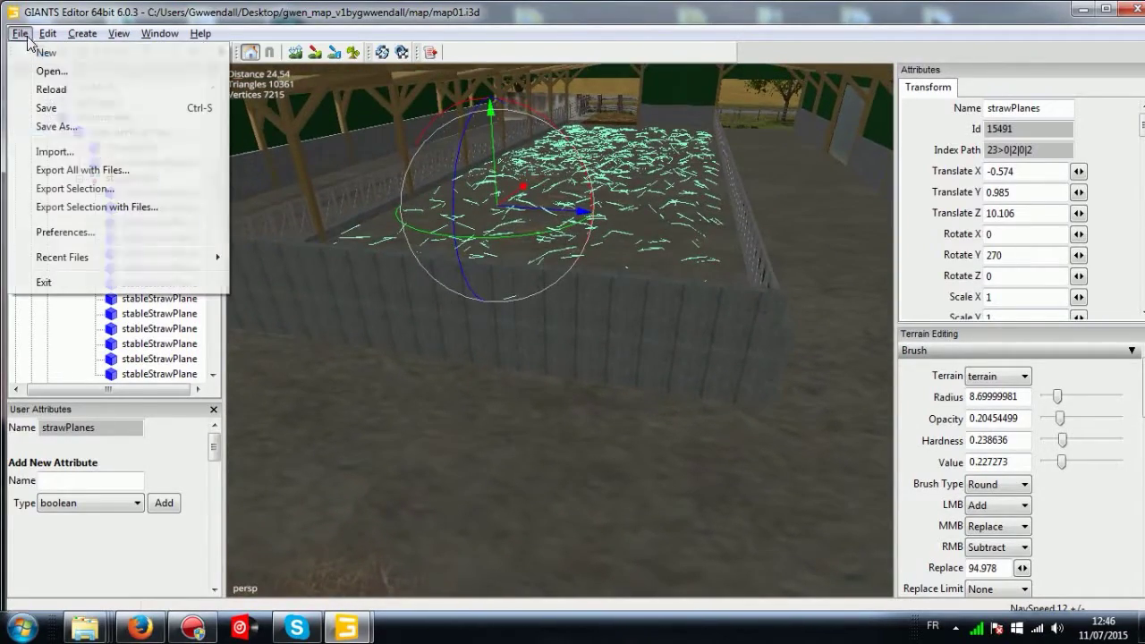
pyautogui.click(89, 204)
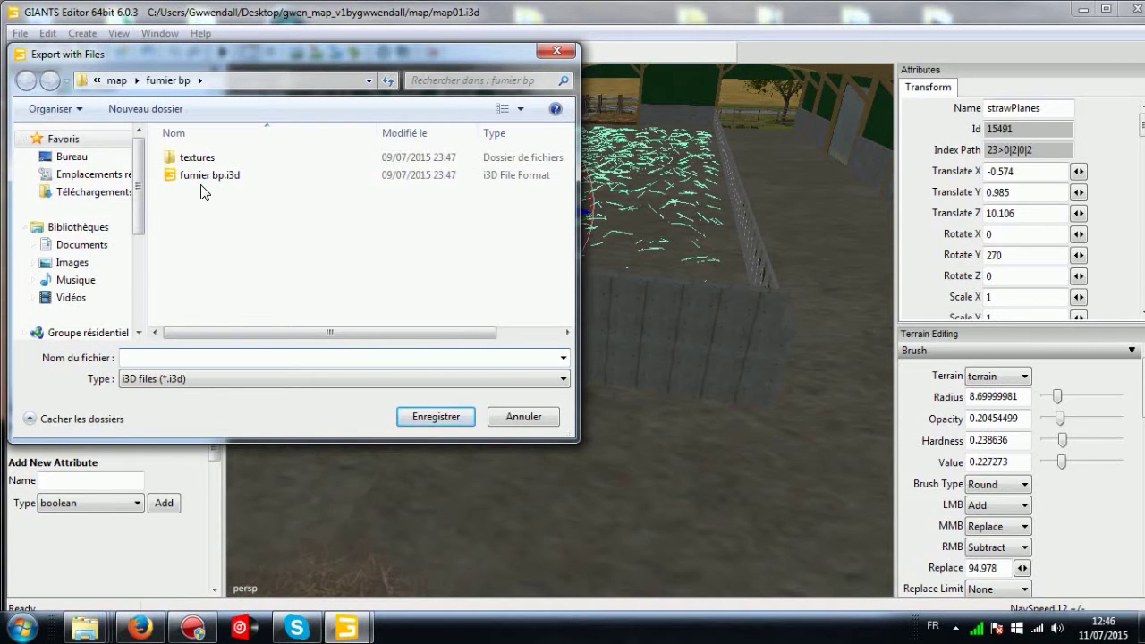
pyautogui.click(117, 80)
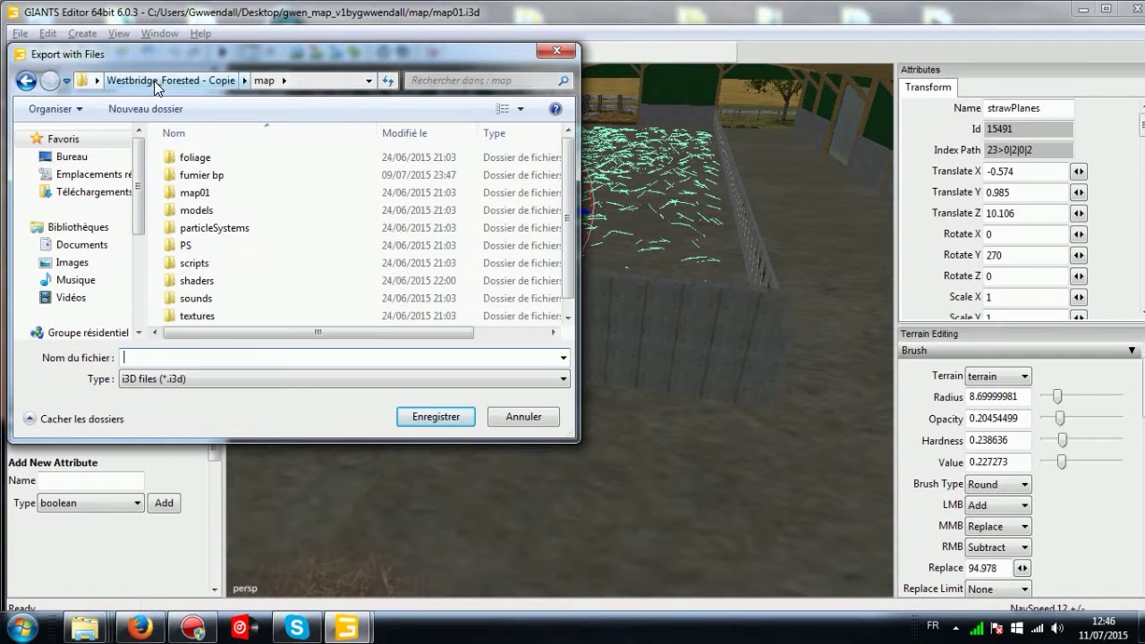
pyautogui.click(283, 81)
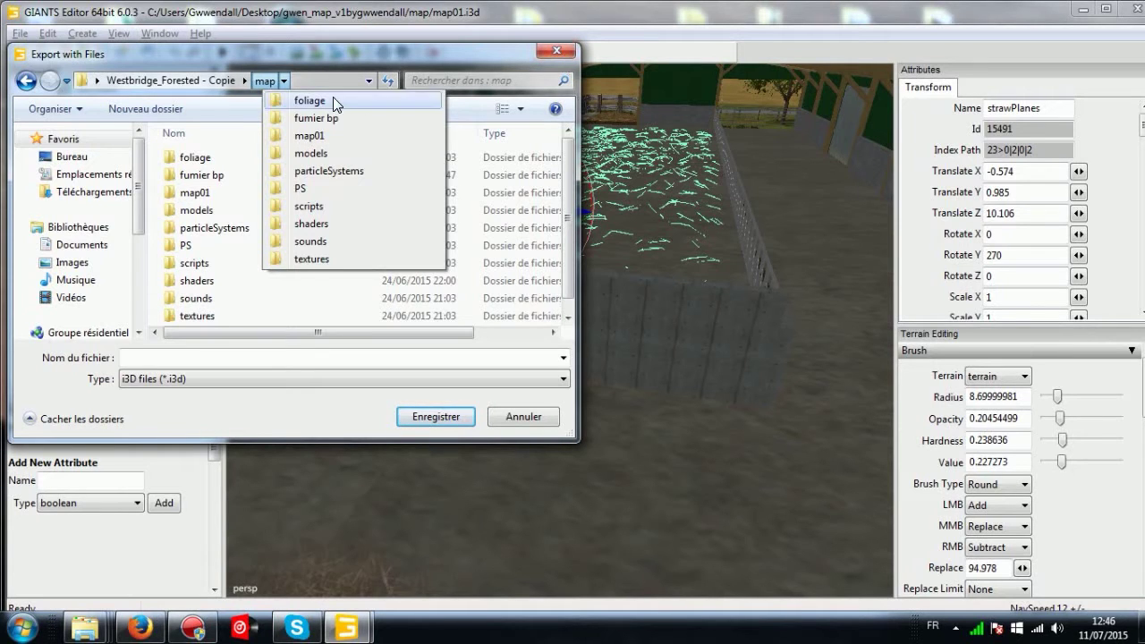
pyautogui.click(74, 156)
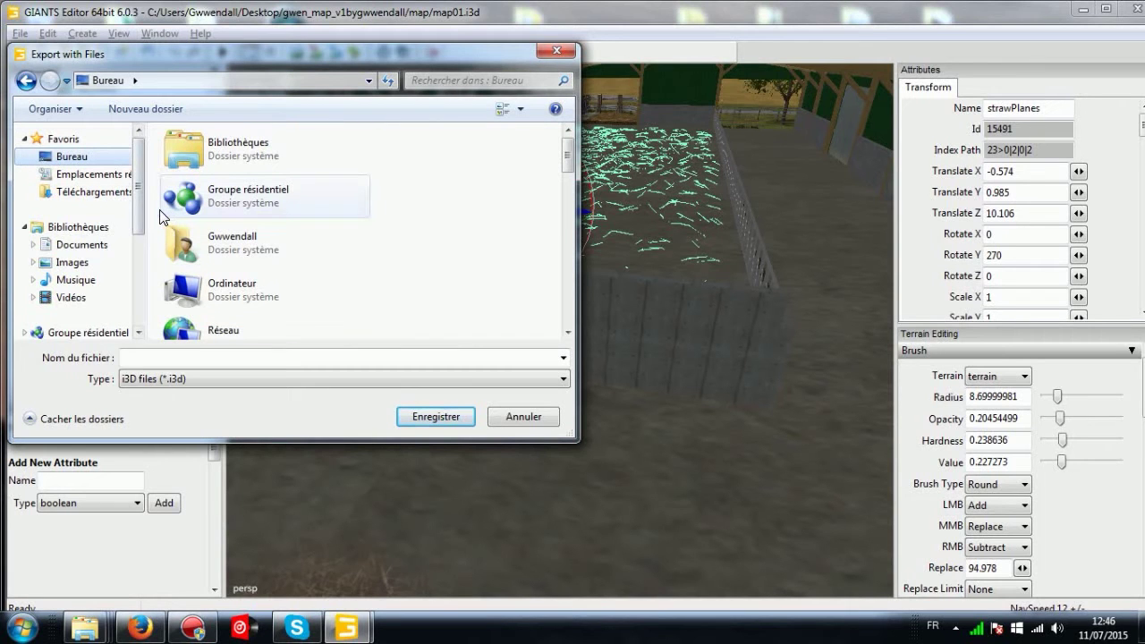
pyautogui.rightClick(158, 212)
pyautogui.moveTo(318, 363)
pyautogui.click(423, 367)
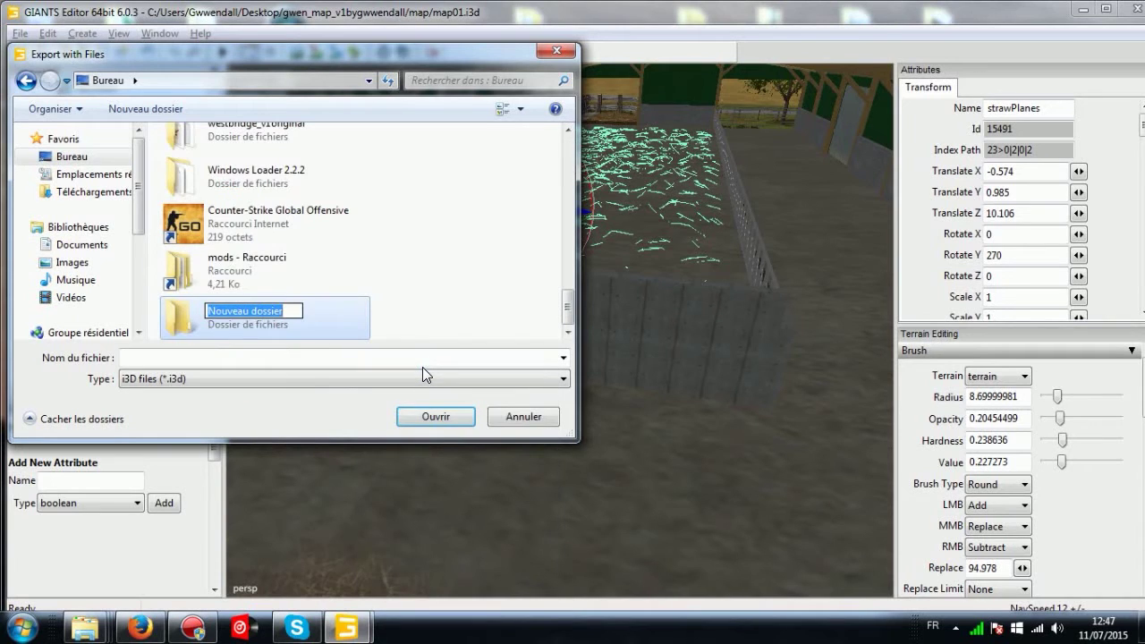
pyautogui.write('fumier')
pyautogui.press('Return')
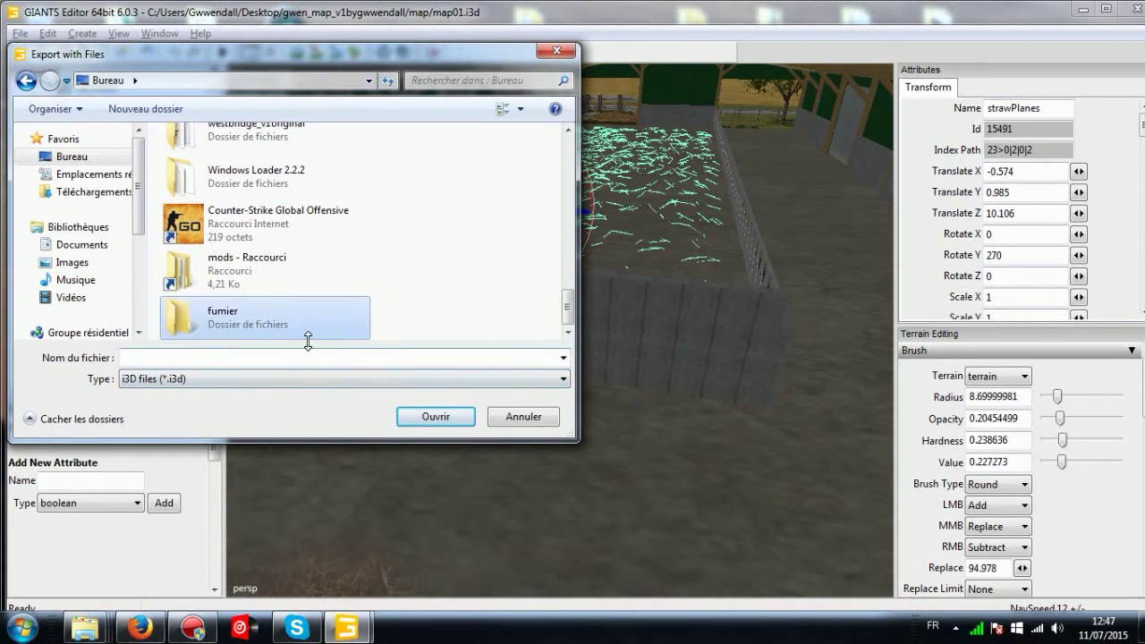
# Export the selection with its files into the fumier folder as "fumier bp".
pyautogui.doubleClick(281, 324)
pyautogui.click(252, 358)
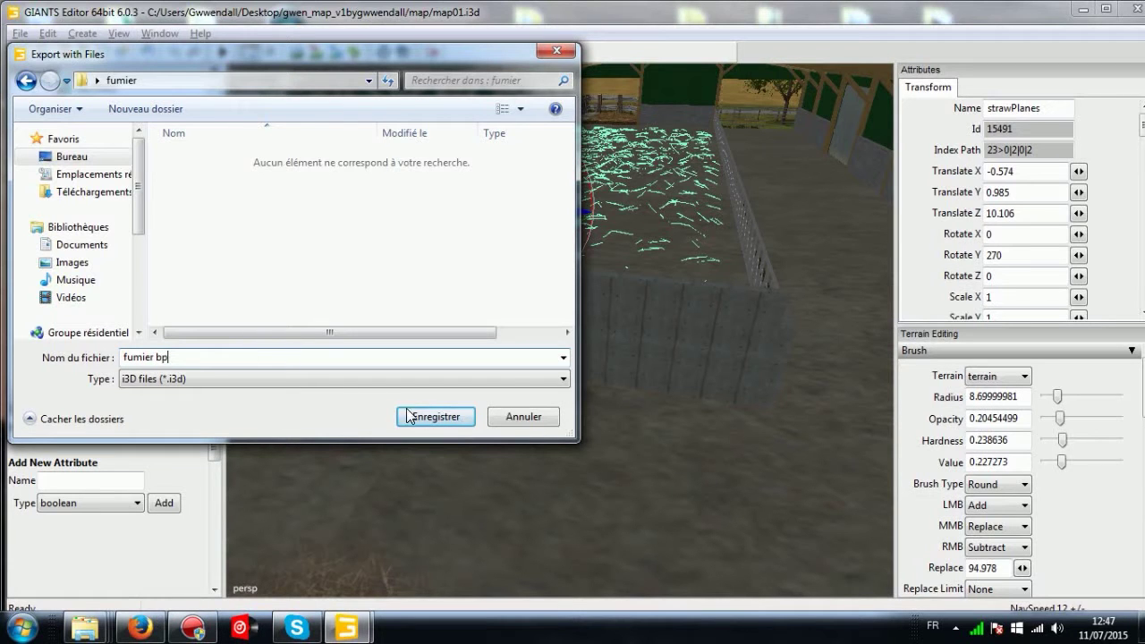
pyautogui.click(444, 408)
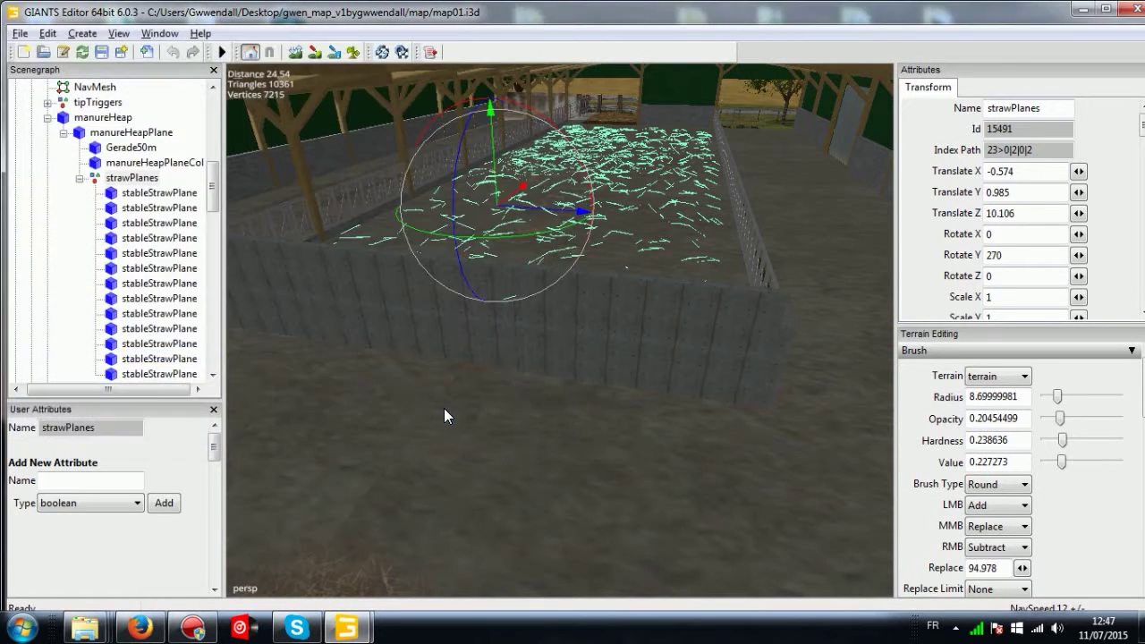
# Close the source map's editor window without saving and minimize the source map folder window to reveal the desktop.
pyautogui.click(1129, 8)
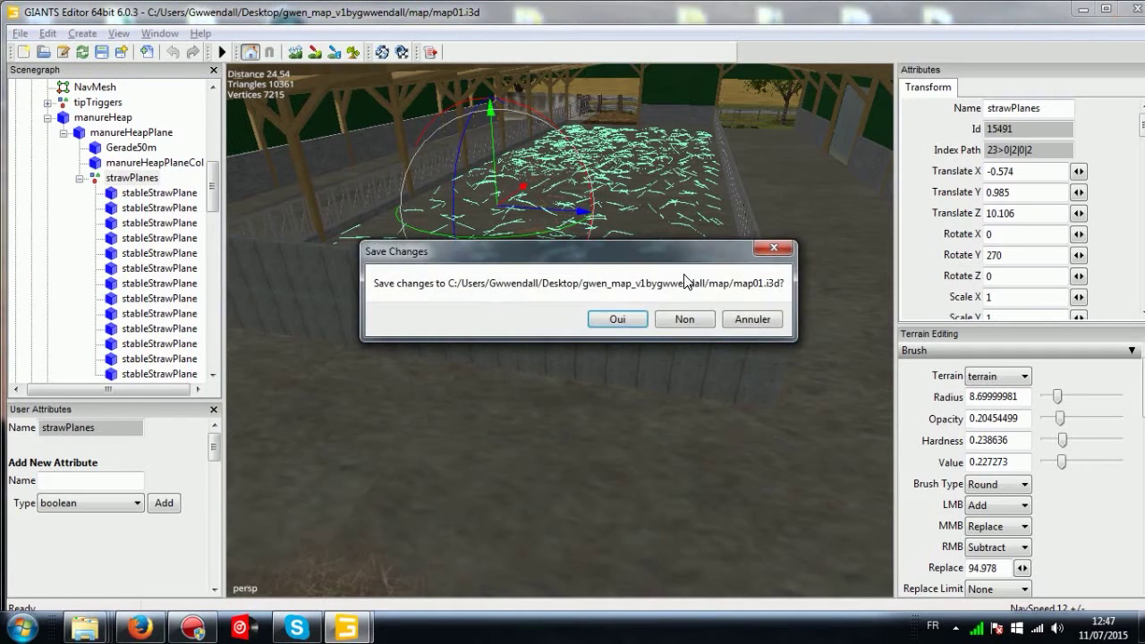
pyautogui.click(684, 319)
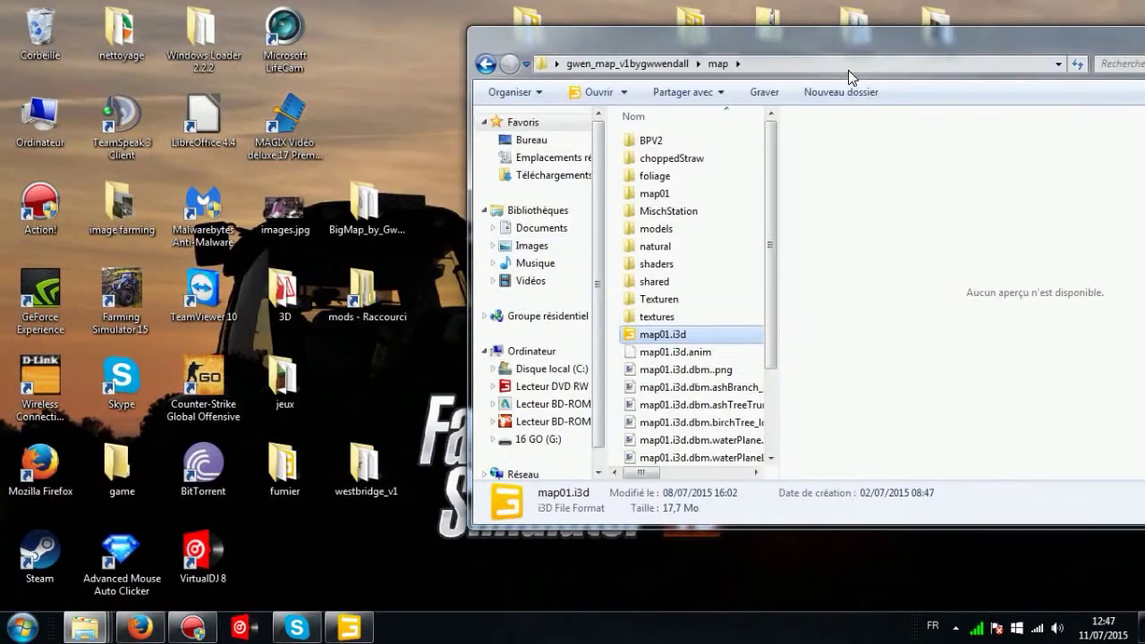
pyautogui.moveTo(819, 32); pyautogui.dragTo(295, 125)
pyautogui.doubleClick(523, 129)
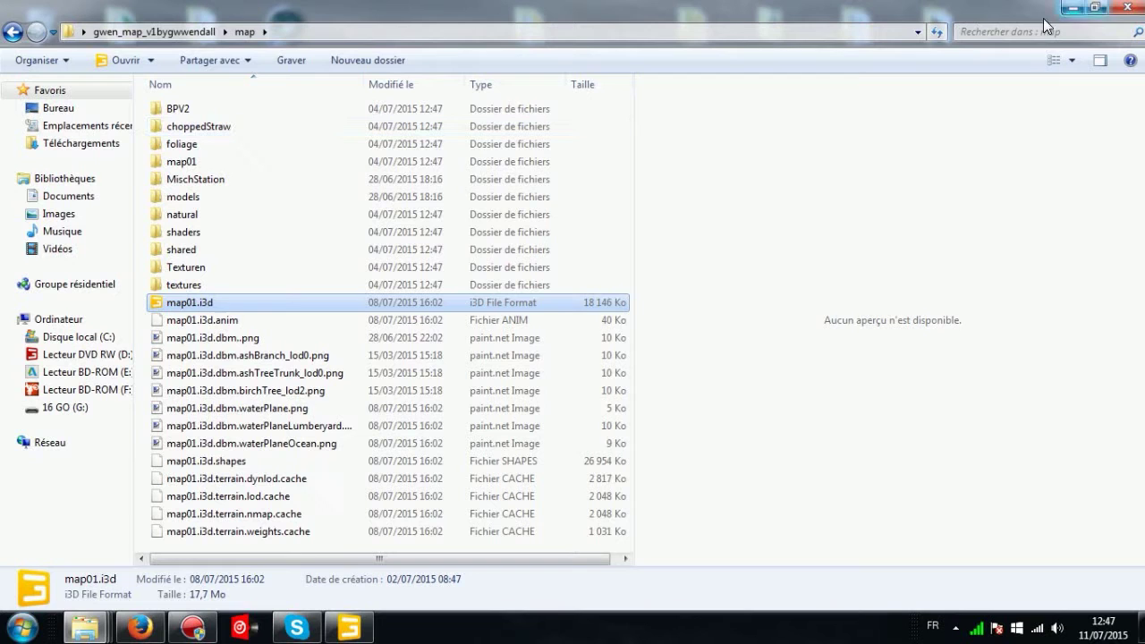
pyautogui.click(68, 629)
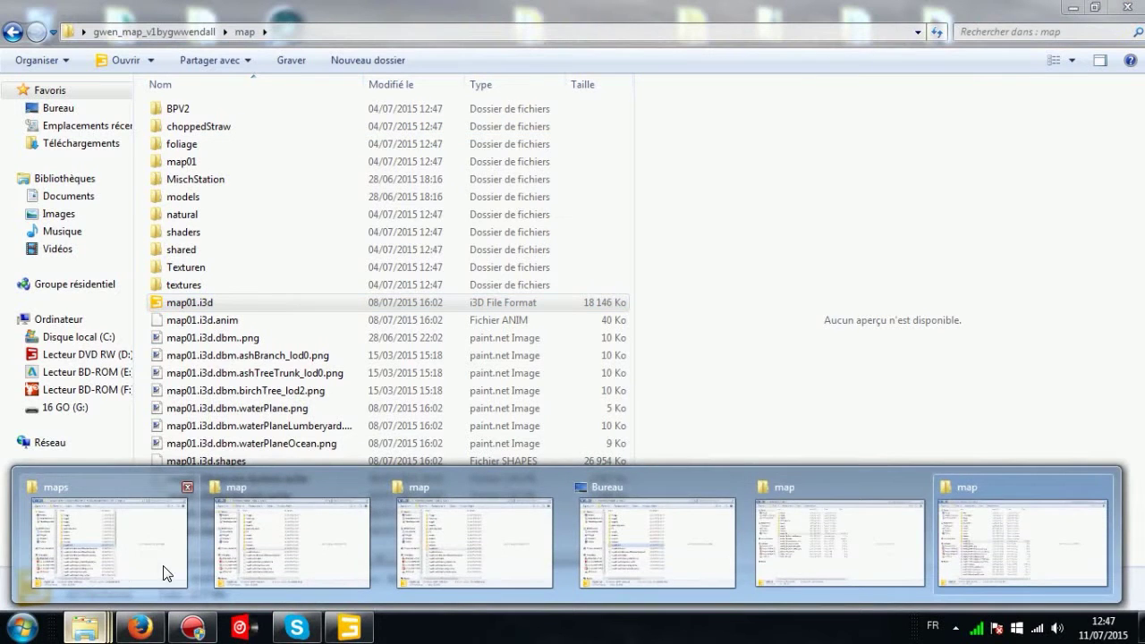
pyautogui.moveTo(1144, 98); pyautogui.dragTo(469, 14)
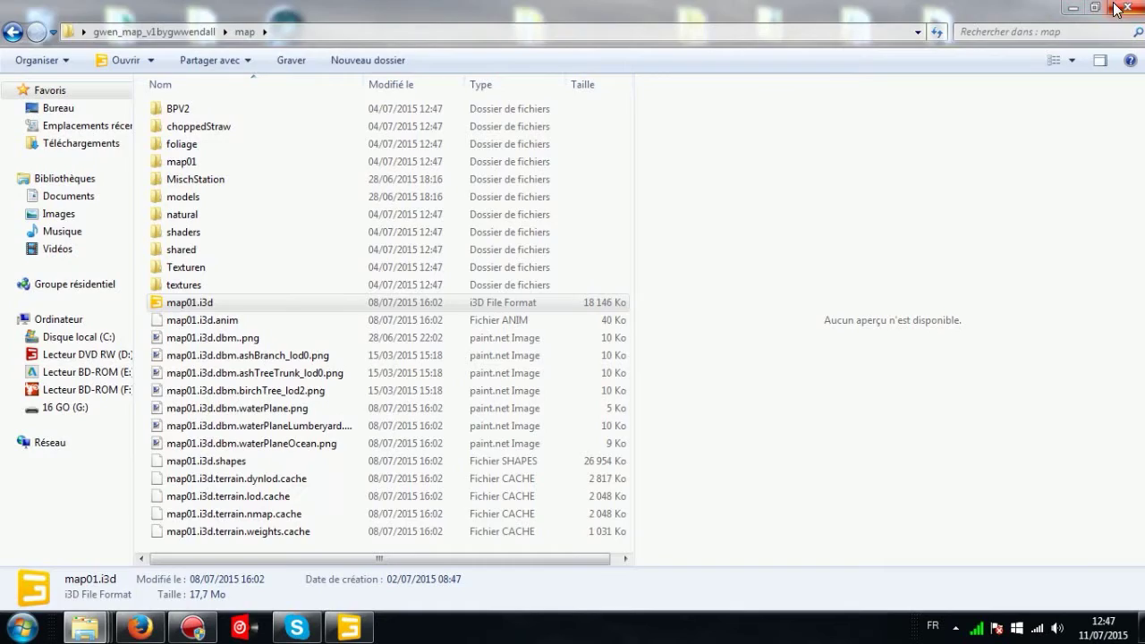
pyautogui.click(1076, 8)
# Open the map folder inside the westbridge_v1 mod folder on the desktop.
pyautogui.doubleClick(366, 445)
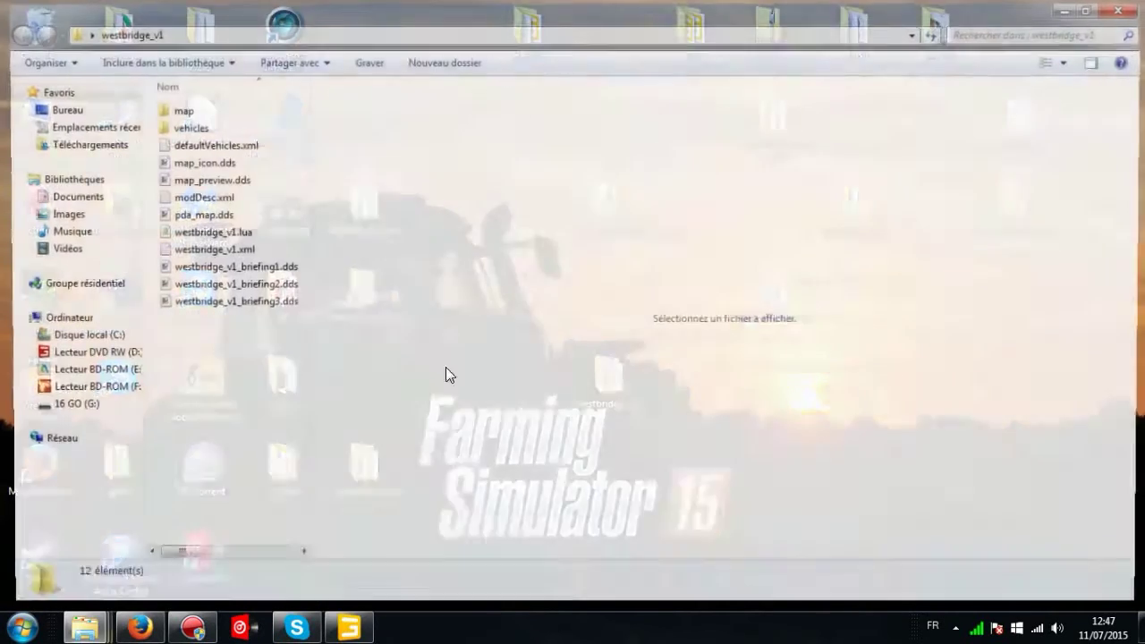
pyautogui.doubleClick(186, 110)
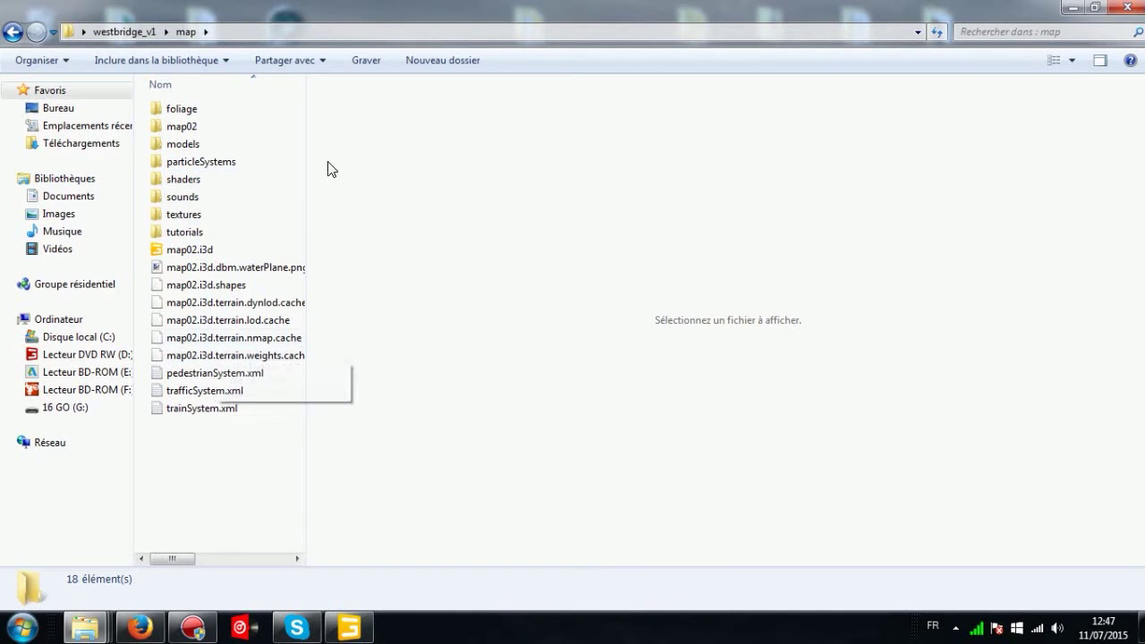
pyautogui.click(16, 35)
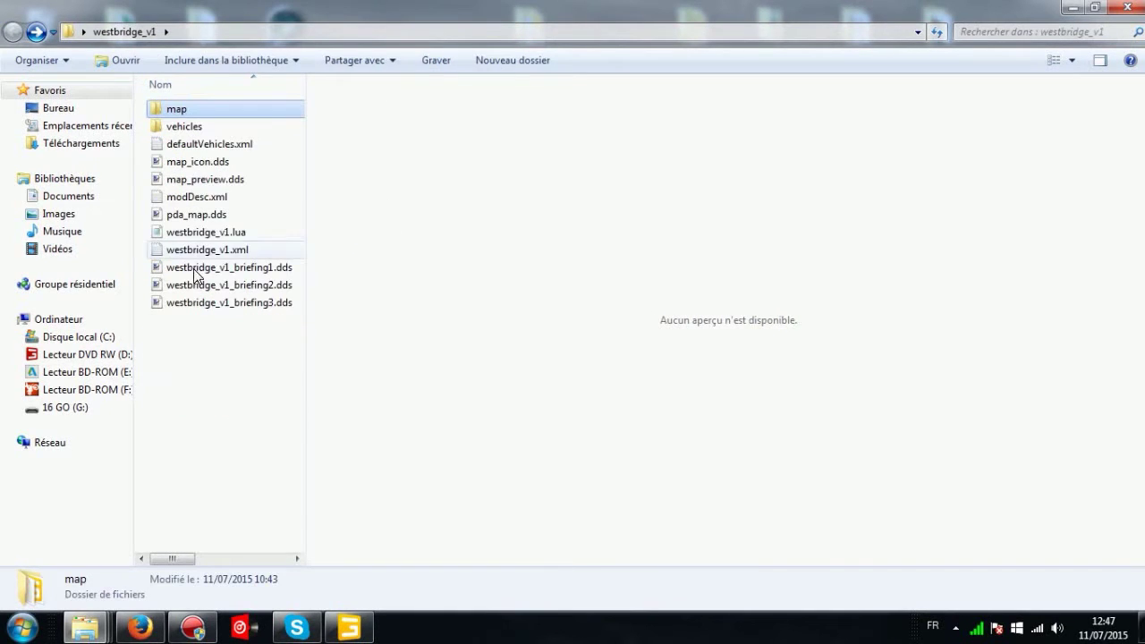
pyautogui.doubleClick(192, 111)
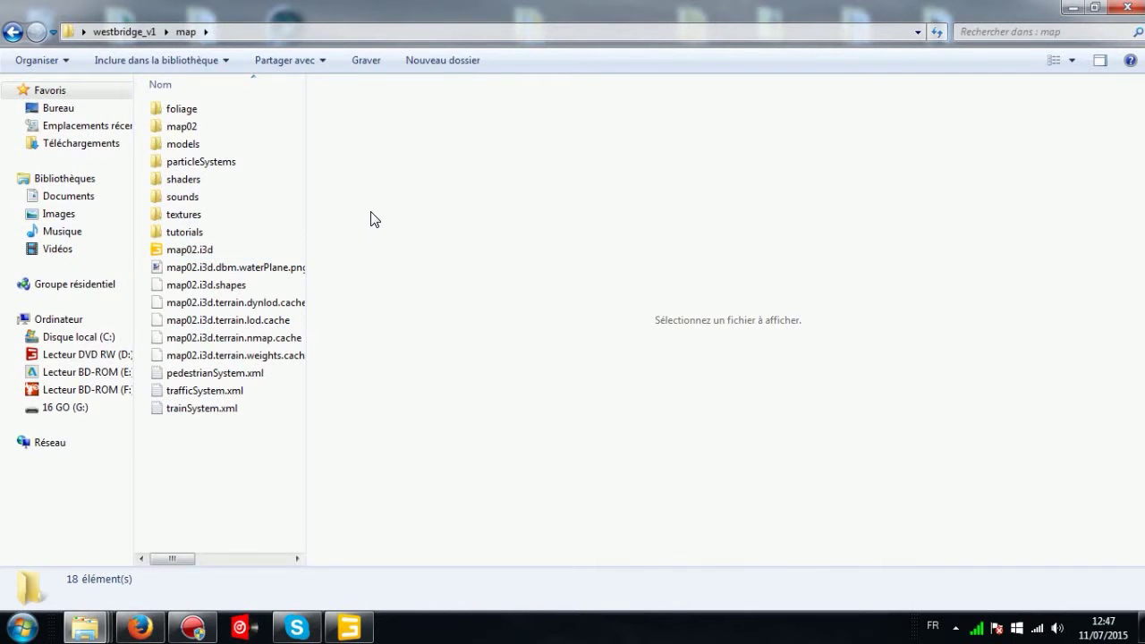
# Widen the file list in the westbridge_v1 map folder and shrink its window so the desktop's fumier folder is reachable.
pyautogui.moveTo(450, 7)
pyautogui.mouseDown()
pyautogui.moveTo(406, 34)
pyautogui.moveTo(387, 66)
pyautogui.moveTo(465, 3)
pyautogui.mouseUp()
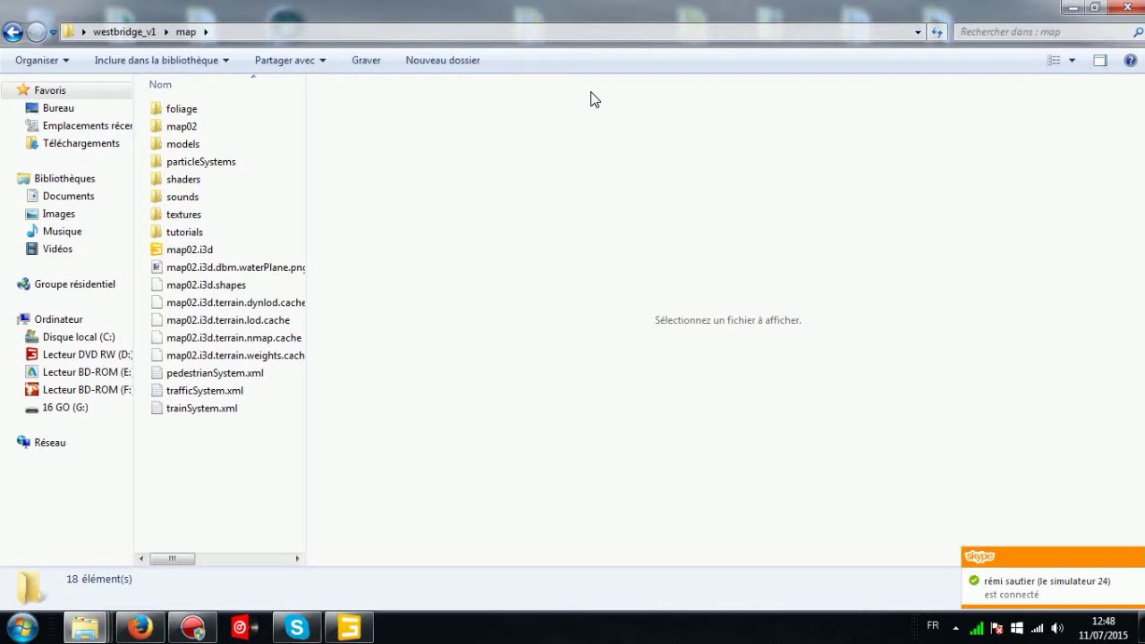
pyautogui.click(305, 141)
pyautogui.moveTo(307, 138); pyautogui.dragTo(670, 166)
pyautogui.moveTo(711, 13); pyautogui.dragTo(439, 246)
pyautogui.doubleClick(479, 243)
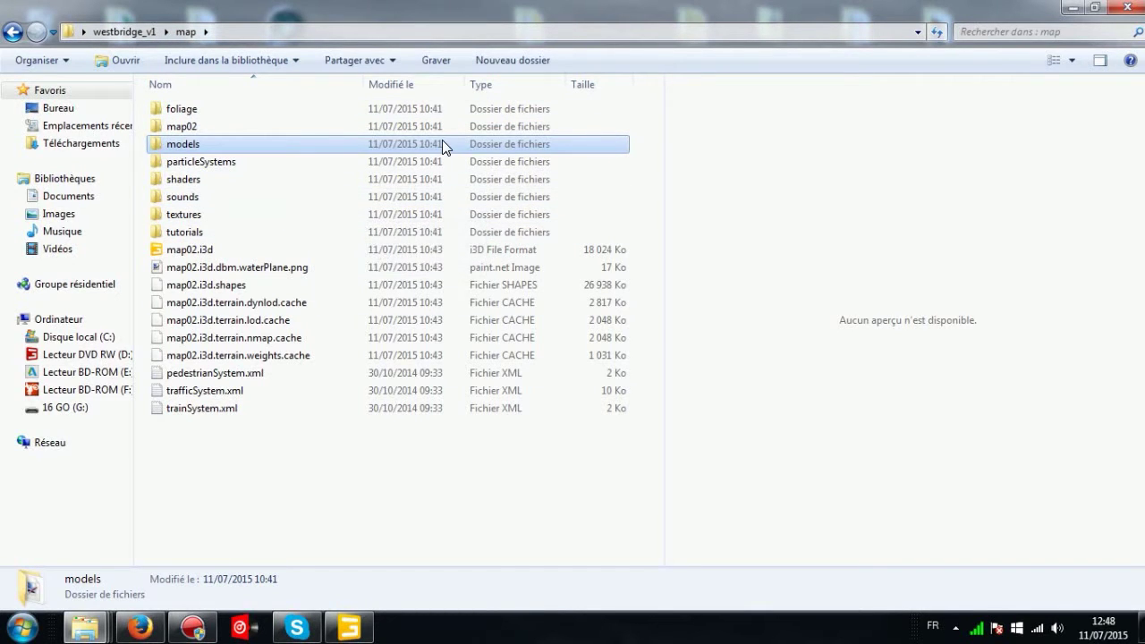
pyautogui.doubleClick(586, 11)
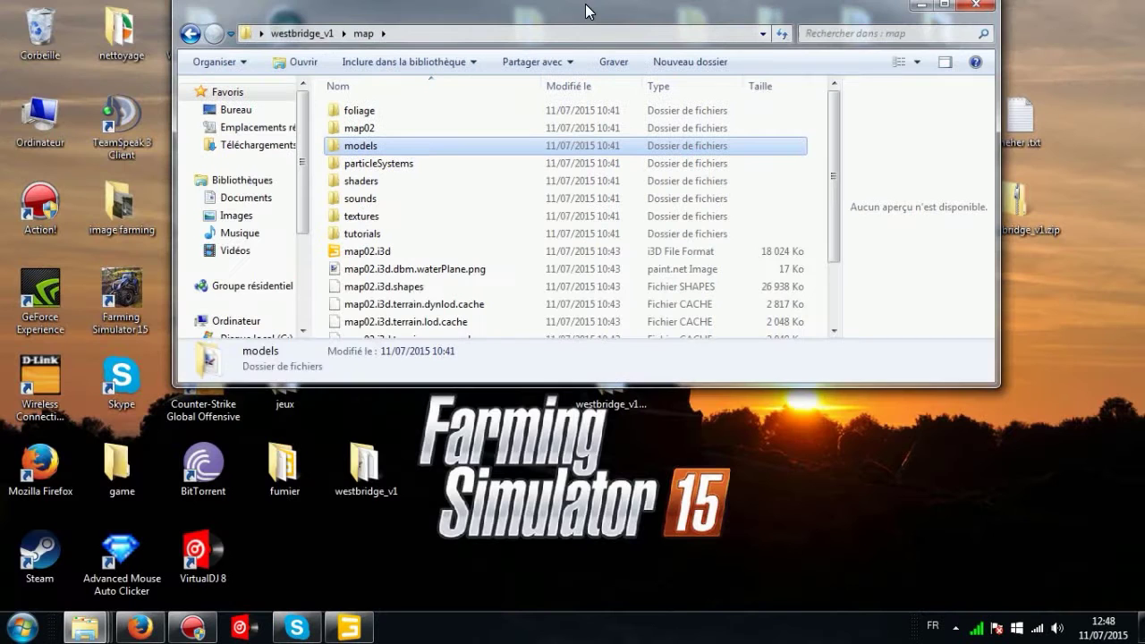
pyautogui.moveTo(586, 11); pyautogui.dragTo(412, 31)
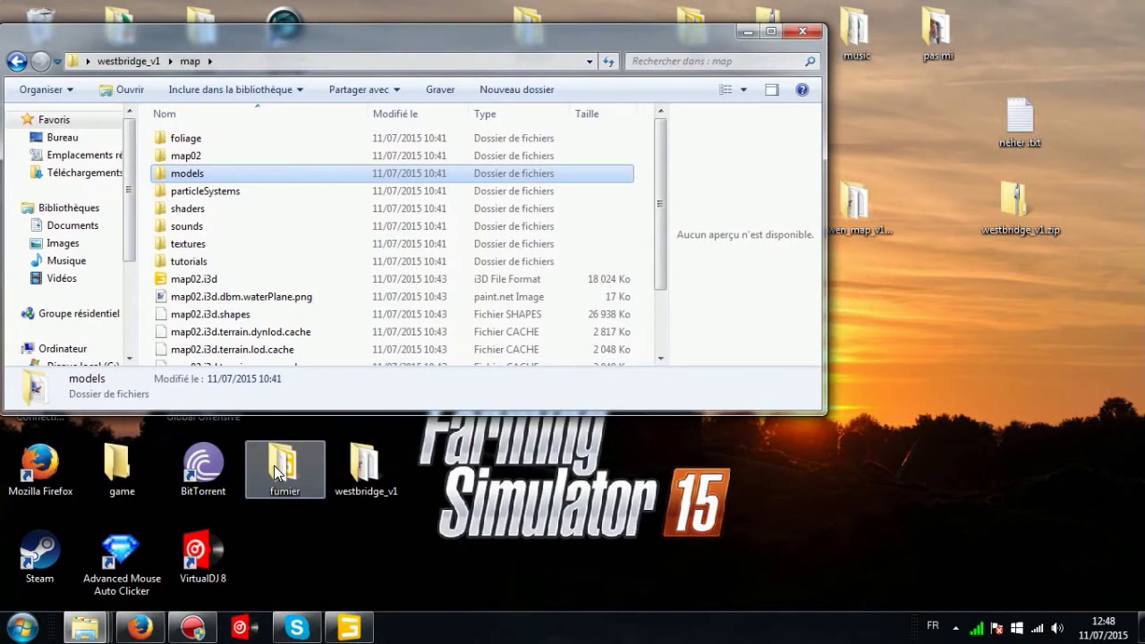
# Move the fumier folder from the desktop into the westbridge_v1 map folder, alongside map02.i3d.
pyautogui.click(281, 470)
pyautogui.moveTo(289, 459); pyautogui.dragTo(1093, 393)
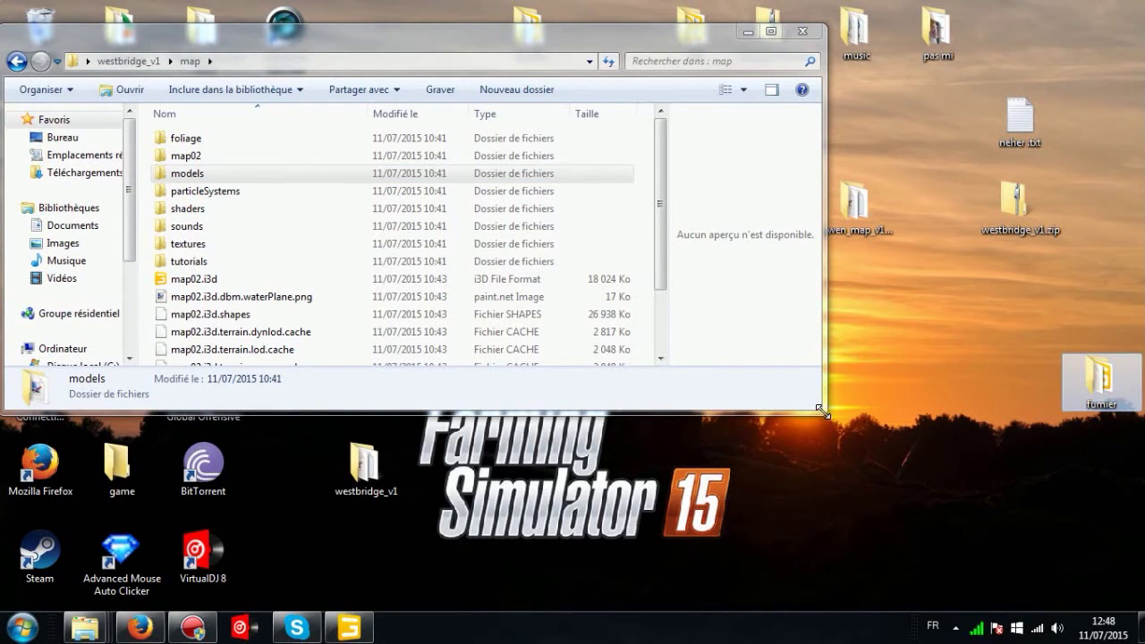
pyautogui.moveTo(823, 412); pyautogui.dragTo(1076, 562)
pyautogui.moveTo(1102, 380); pyautogui.dragTo(259, 483)
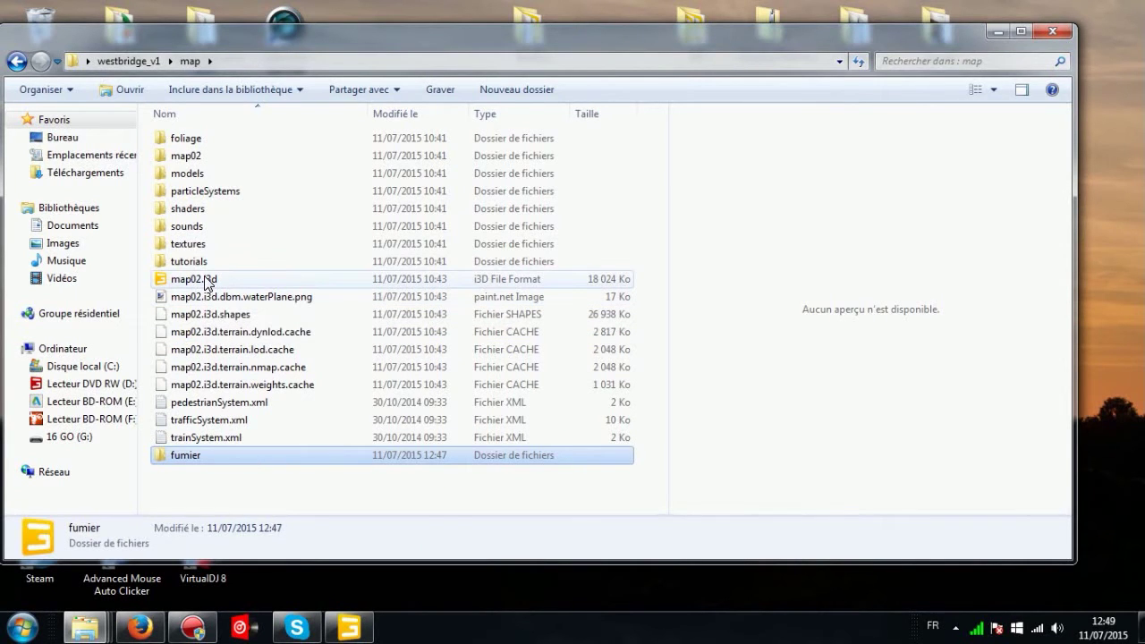
pyautogui.click(206, 279)
pyautogui.click(189, 458)
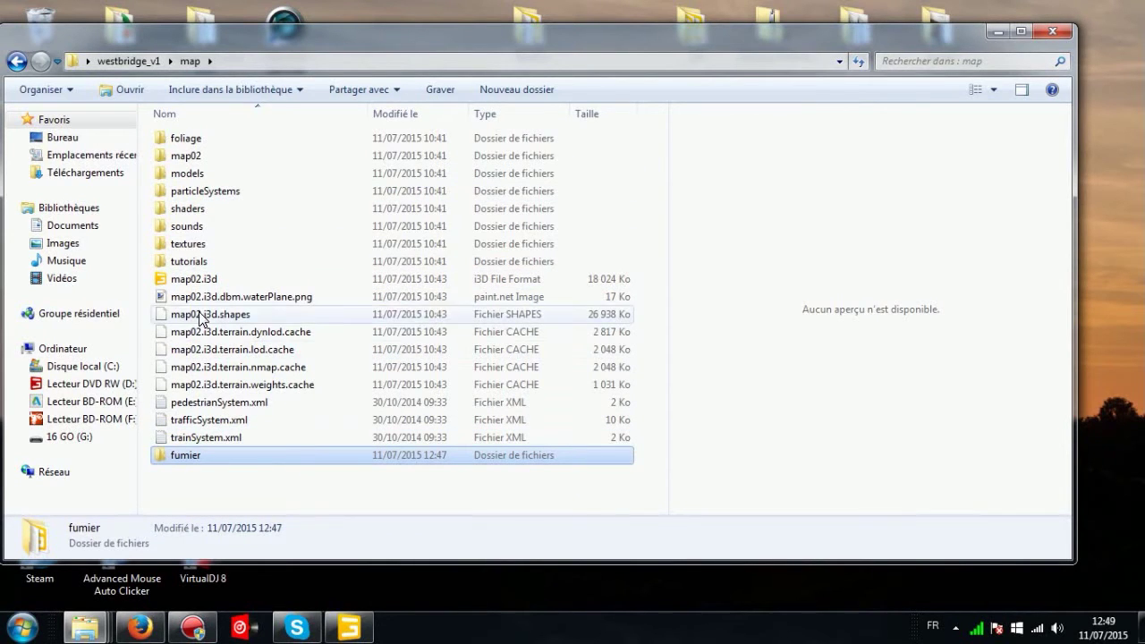
# Switch to the GIANTS Editor window with the Westbridge map02.i3d and open the file import dialog.
pyautogui.moveTo(343, 624)
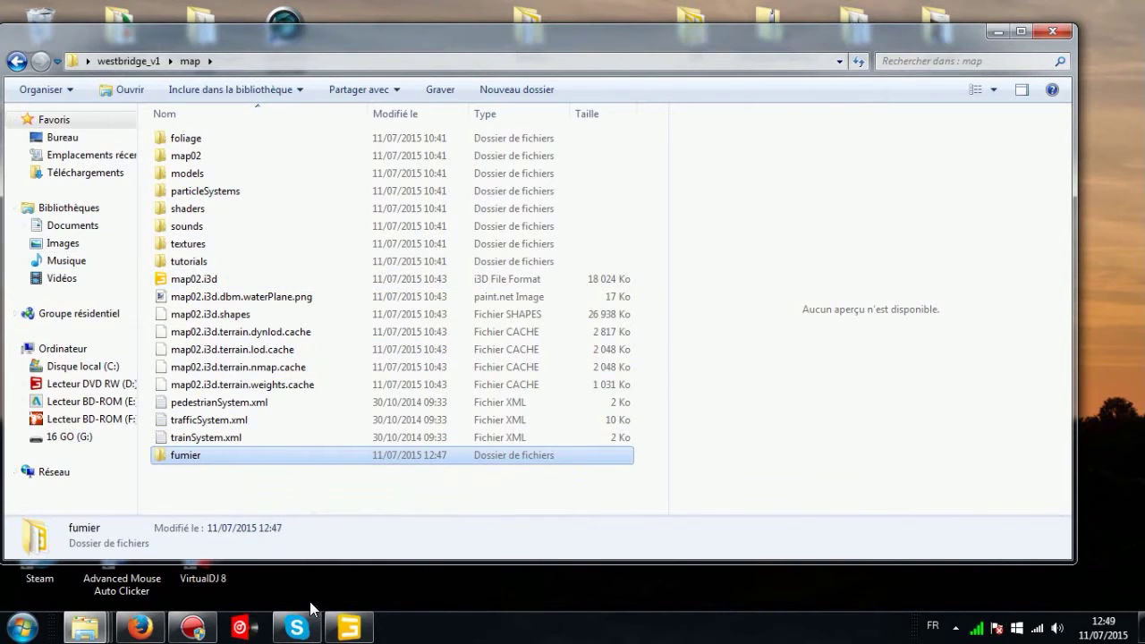
pyautogui.click(337, 580)
pyautogui.scroll(-4, 521, 248)
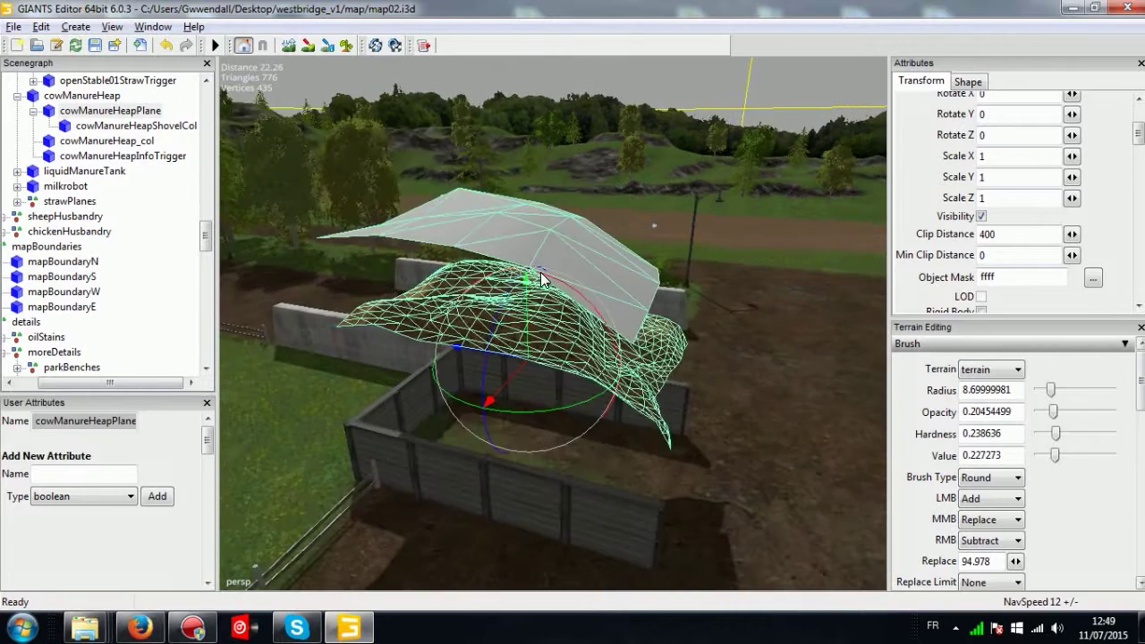
pyautogui.click(14, 28)
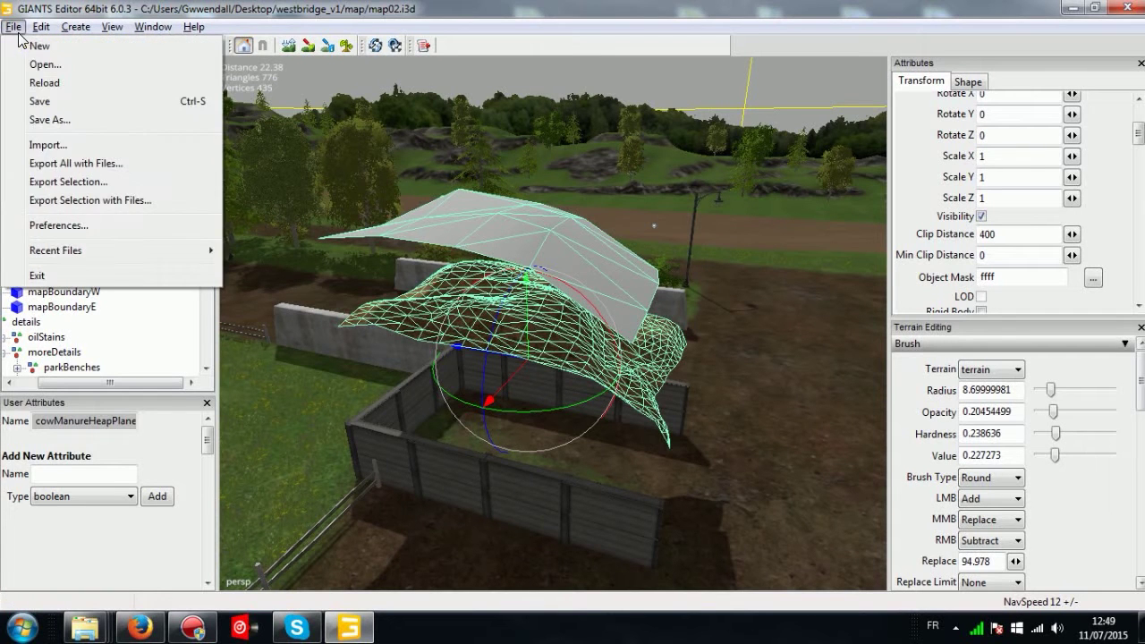
pyautogui.click(122, 145)
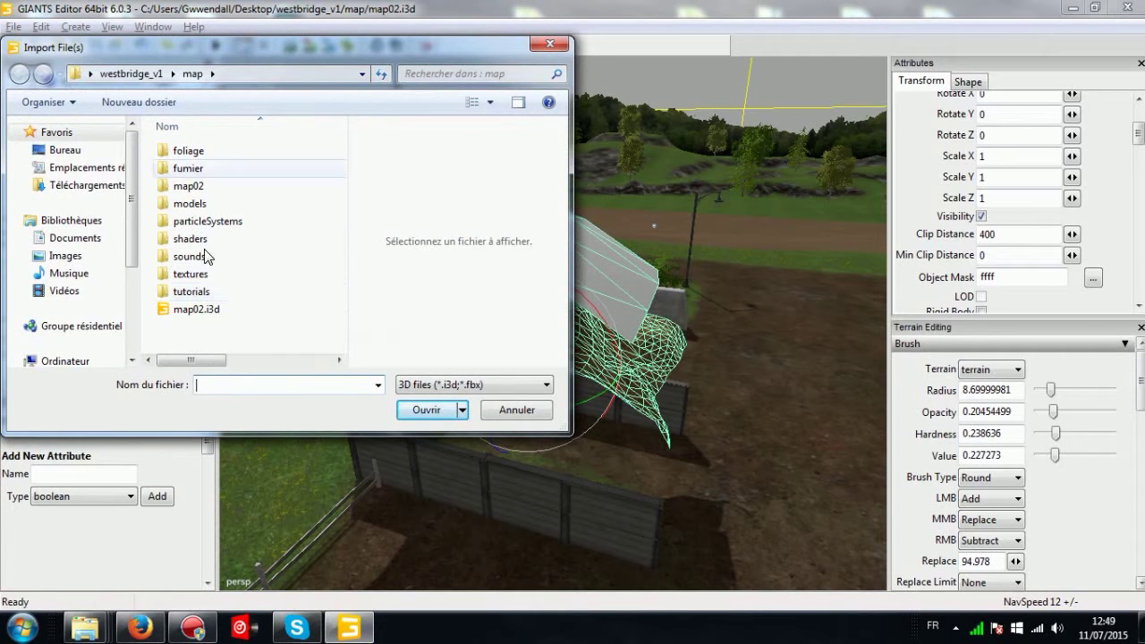
# Import fumier bp.i3d from the fumier folder inside westbridge_v1's map folder on the desktop.
pyautogui.click(102, 150)
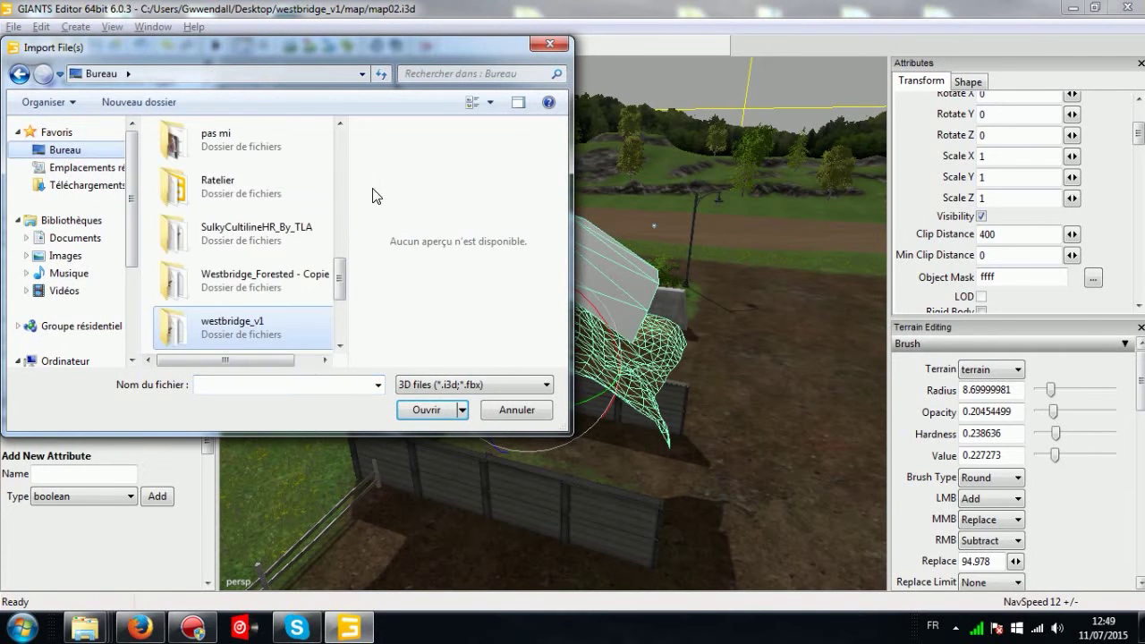
pyautogui.scroll(3, 340, 281)
pyautogui.scroll(-4, 269, 287)
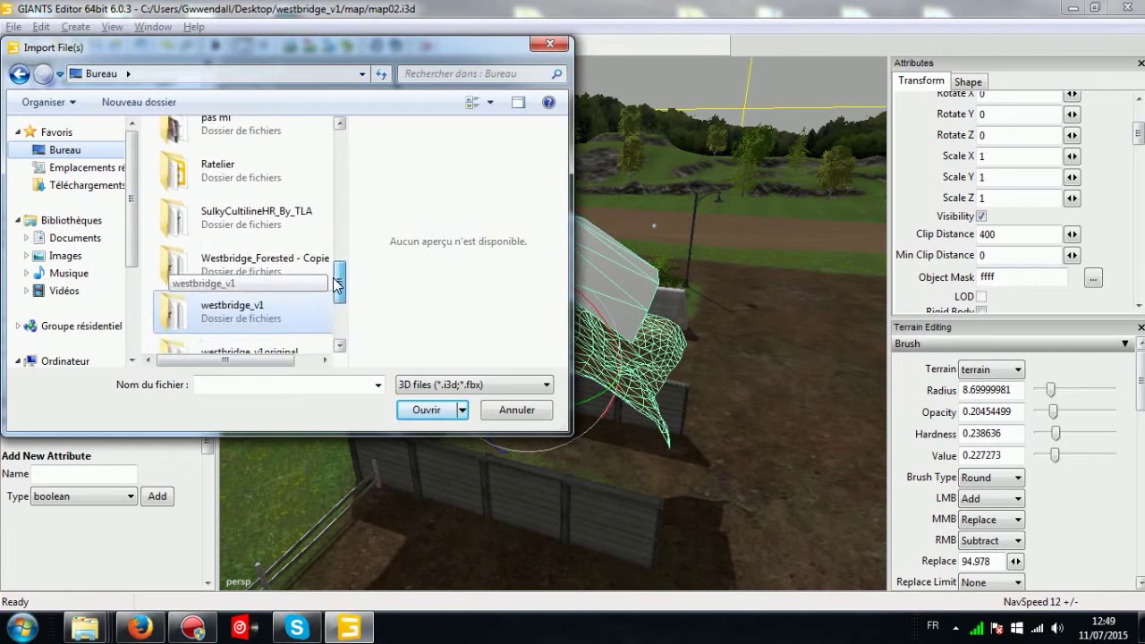
pyautogui.doubleClick(241, 291)
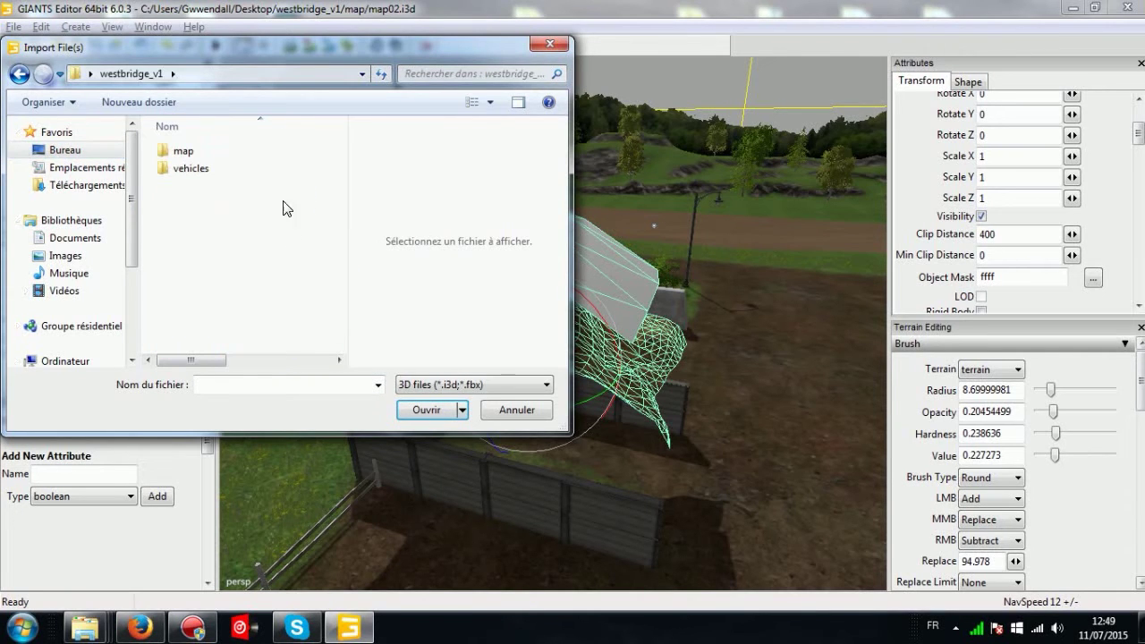
pyautogui.doubleClick(215, 155)
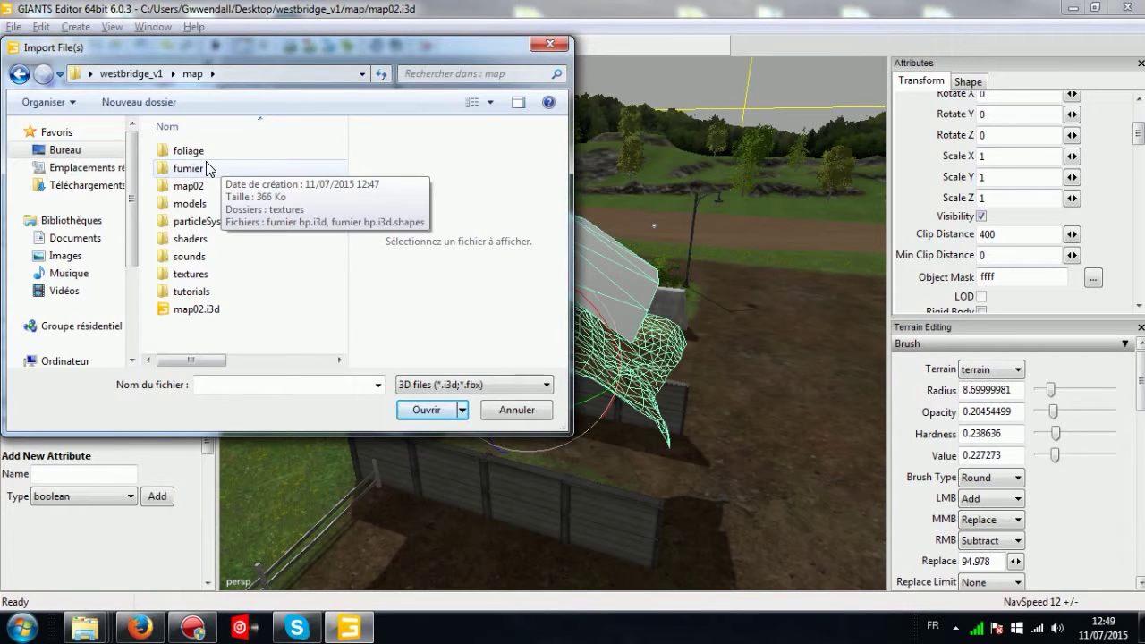
pyautogui.doubleClick(206, 168)
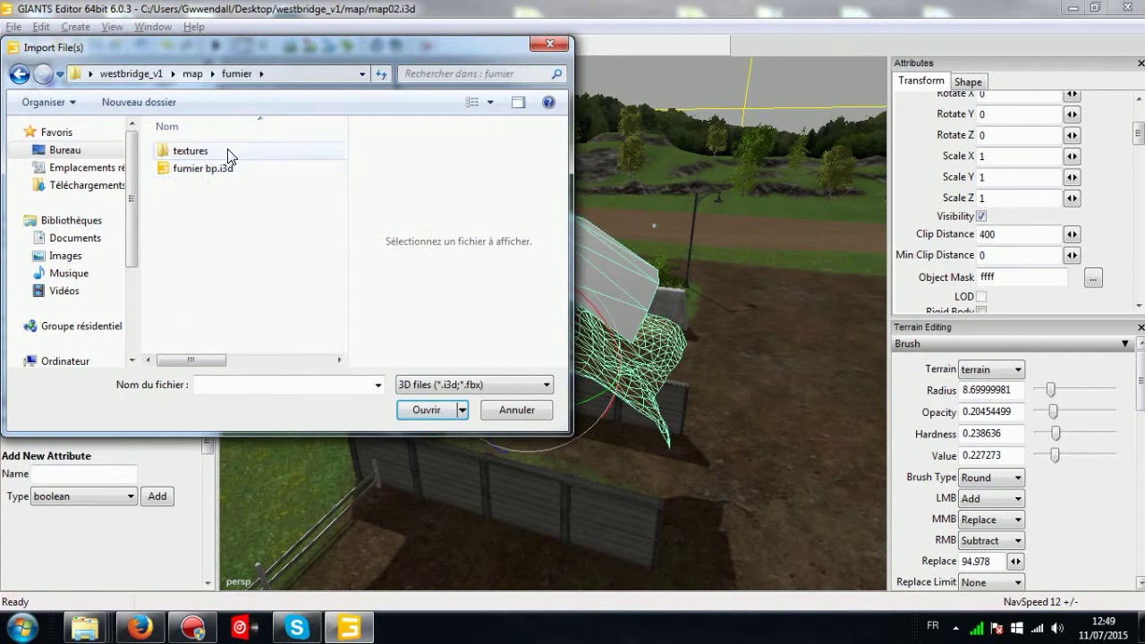
pyautogui.doubleClick(229, 153)
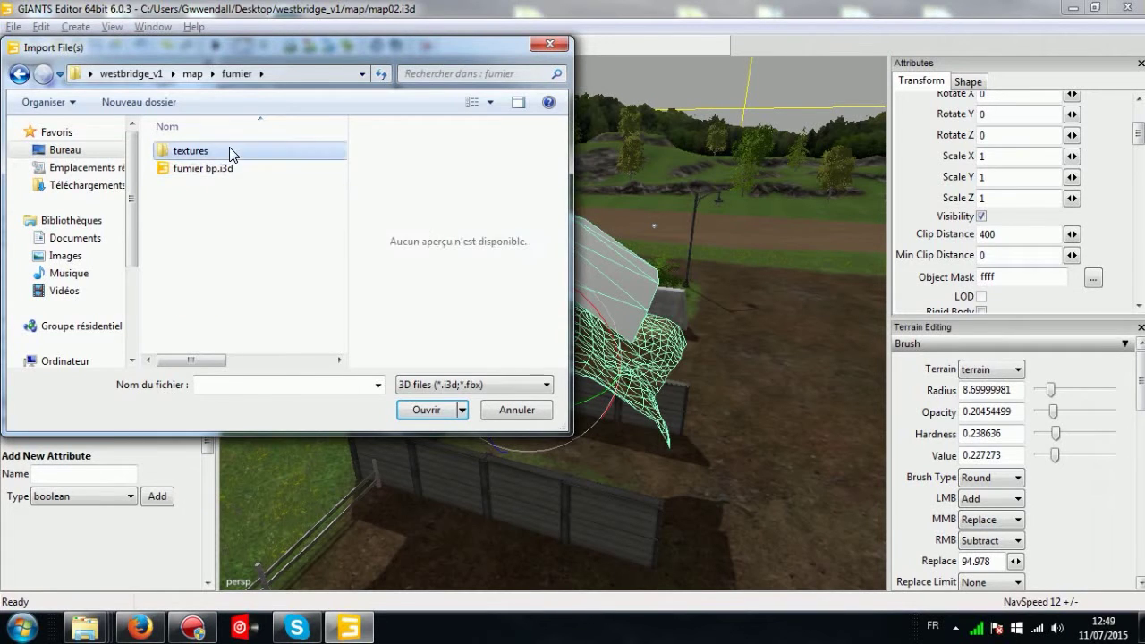
pyautogui.click(17, 77)
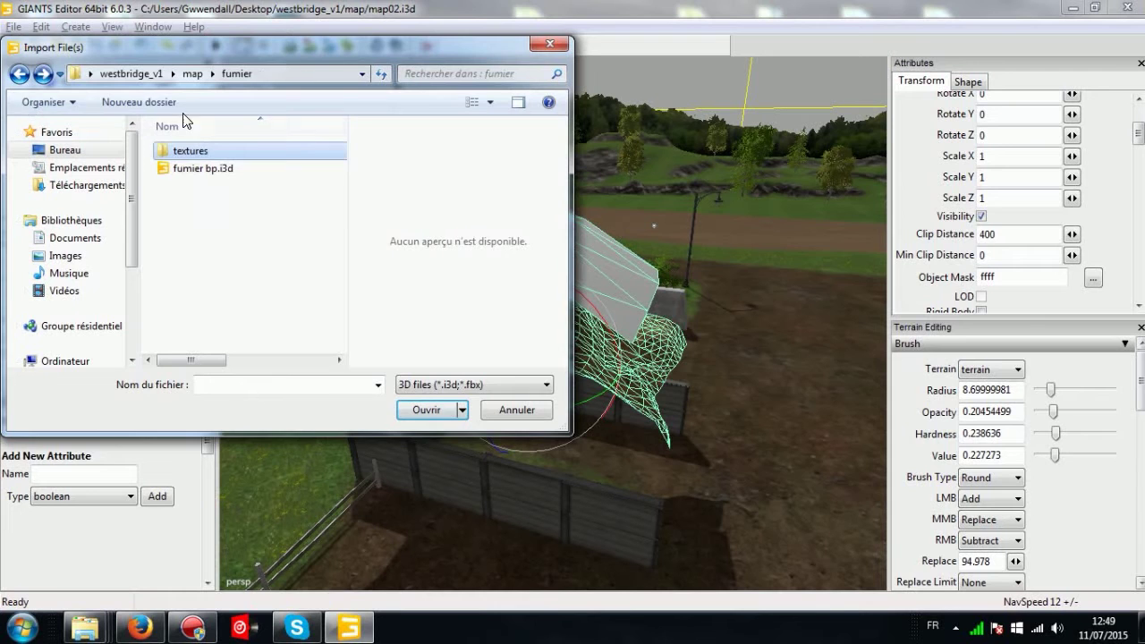
pyautogui.click(214, 172)
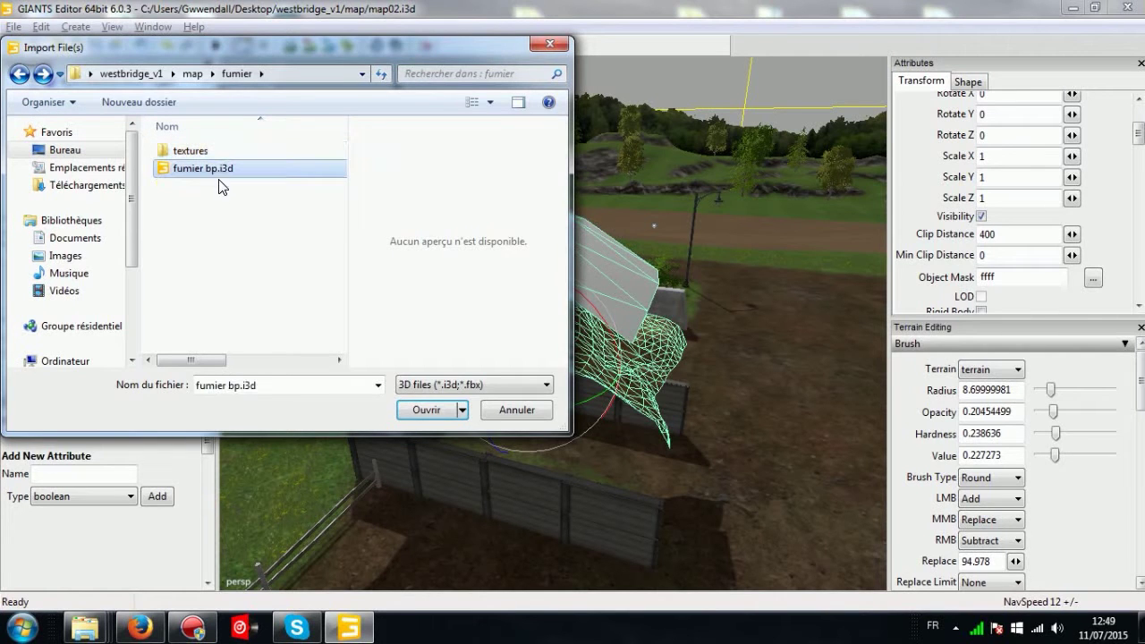
pyautogui.click(415, 410)
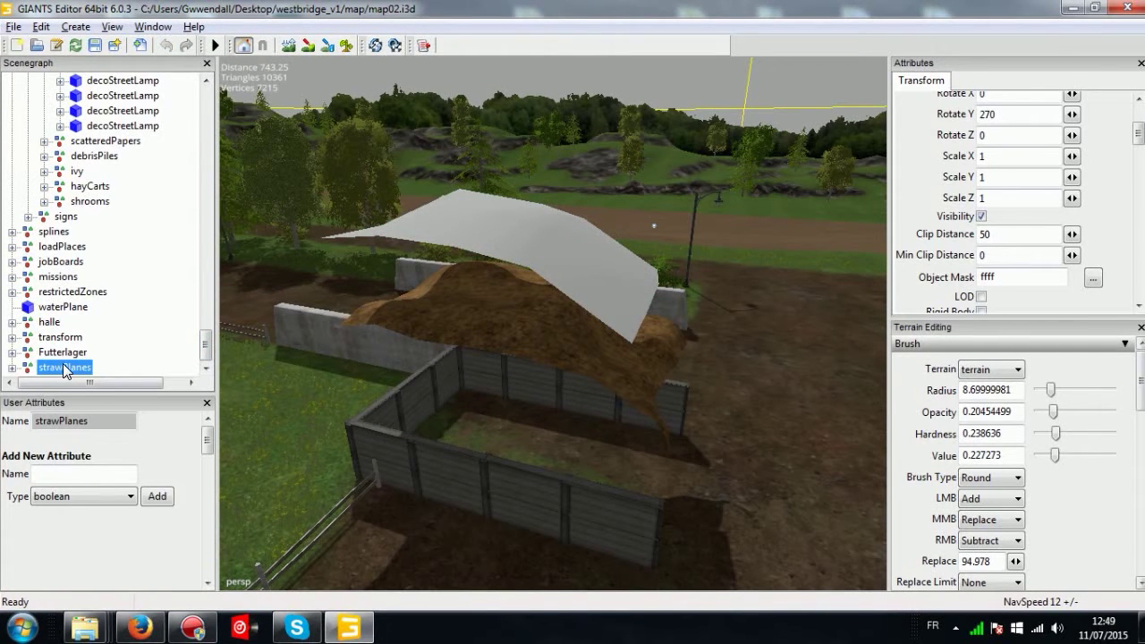
# Locate the existing manure heap in the scene, select its parent cowManureHeap in the scenegraph and expand its child nodes.
pyautogui.scroll(-1, 409, 379)
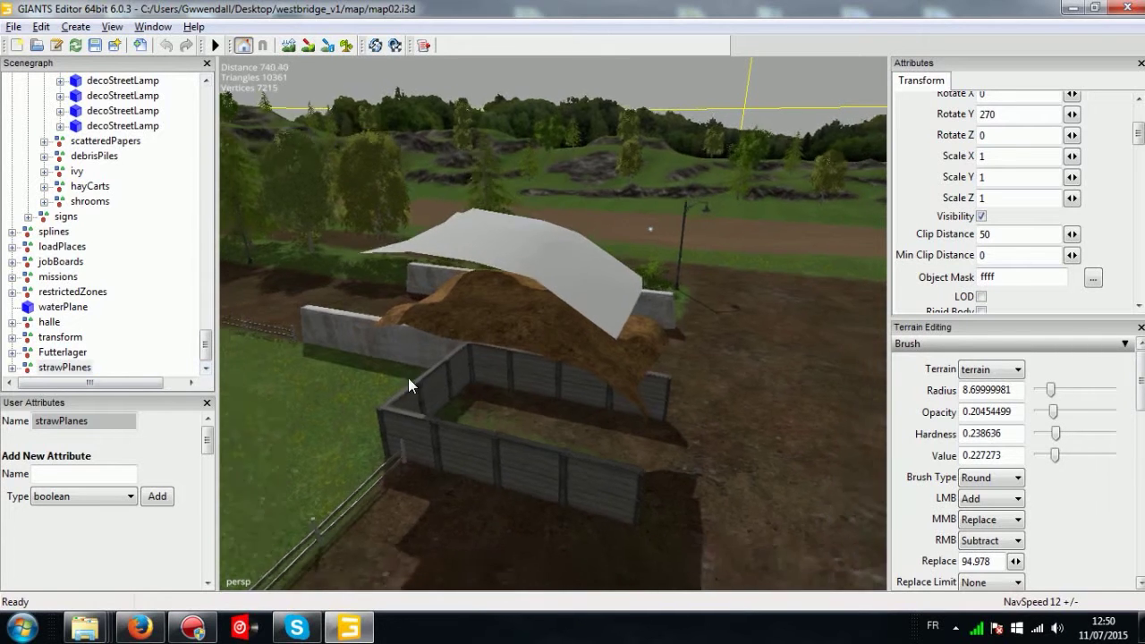
pyautogui.keyDown('alt'); pyautogui.moveTo(409, 379); pyautogui.dragTo(510, 435, button='middle'); pyautogui.keyUp('alt')
pyautogui.keyDown('alt'); pyautogui.moveTo(510, 435); pyautogui.dragTo(655, 427); pyautogui.keyUp('alt')
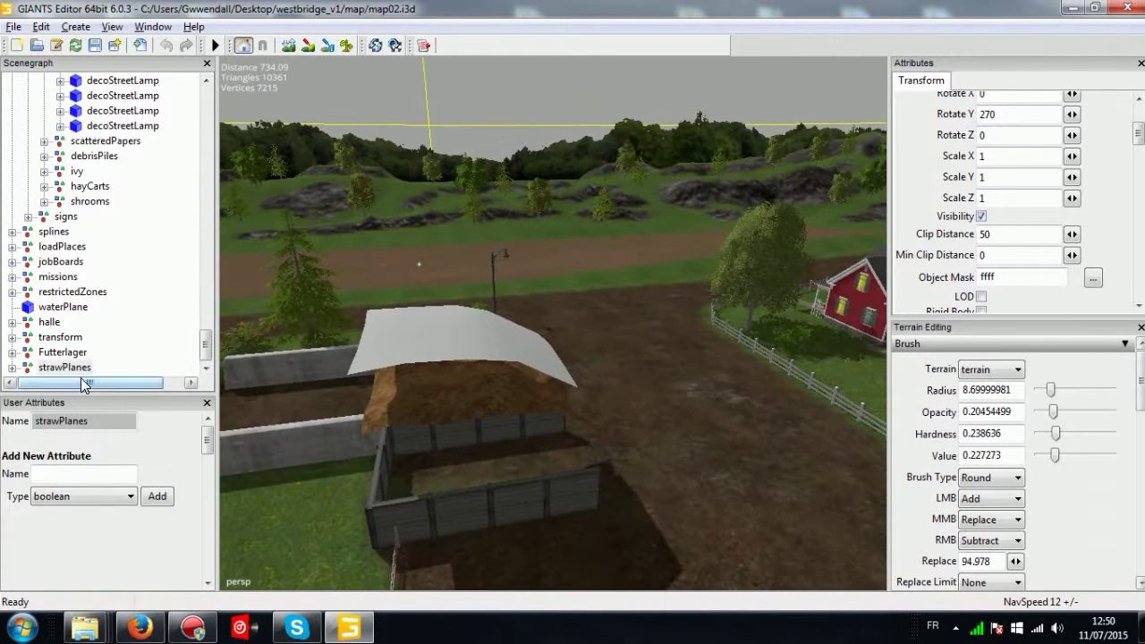
pyautogui.keyDown('alt'); pyautogui.moveTo(369, 322); pyautogui.dragTo(505, 251); pyautogui.keyUp('alt')
pyautogui.keyDown('alt'); pyautogui.moveTo(505, 250); pyautogui.dragTo(526, 304, button='right'); pyautogui.keyUp('alt')
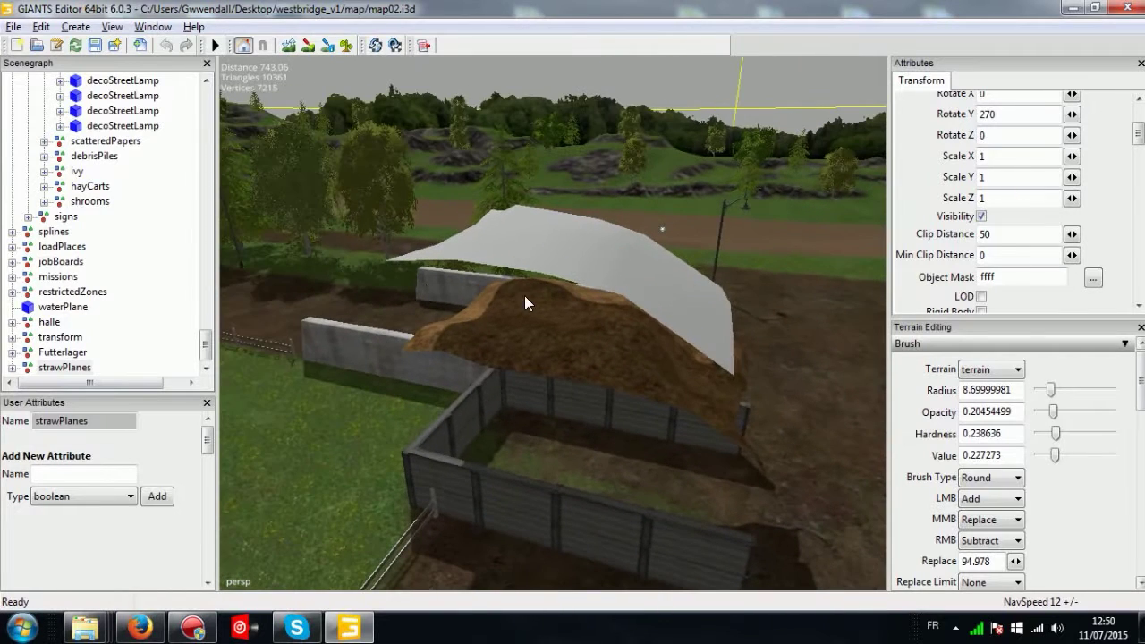
pyautogui.click(525, 299)
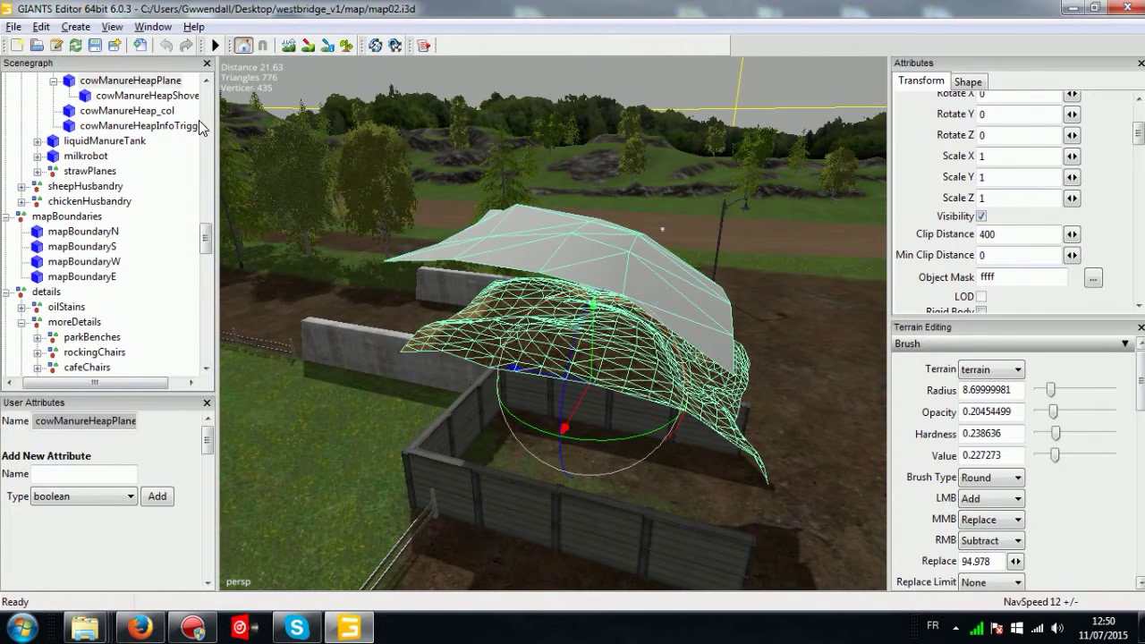
pyautogui.scroll(1, 134, 120)
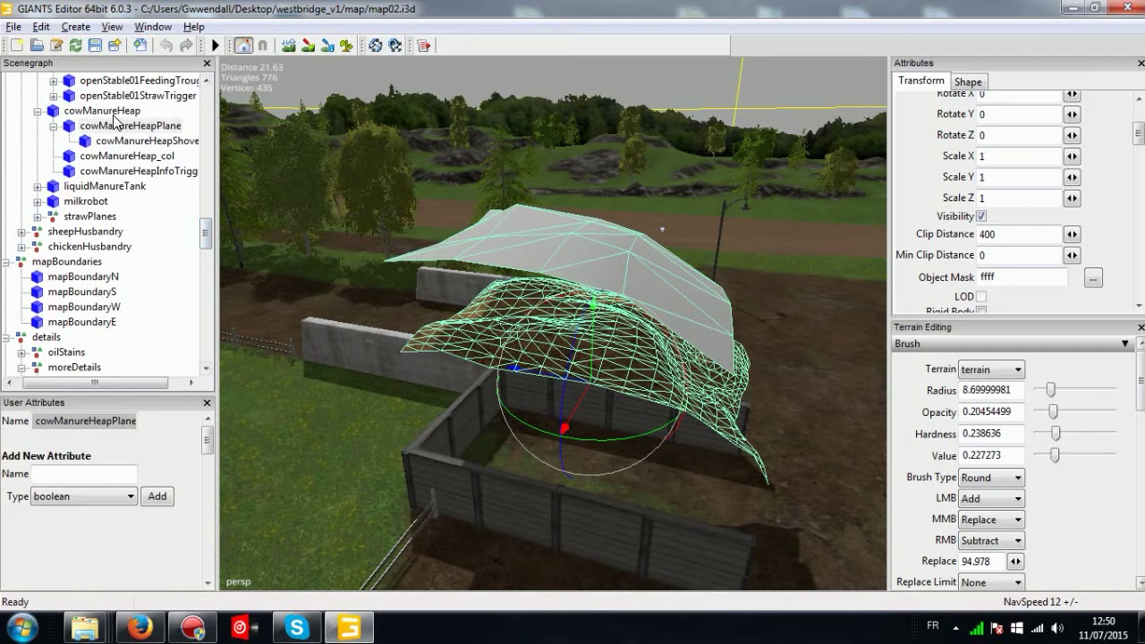
pyautogui.click(112, 112)
pyautogui.click(38, 111)
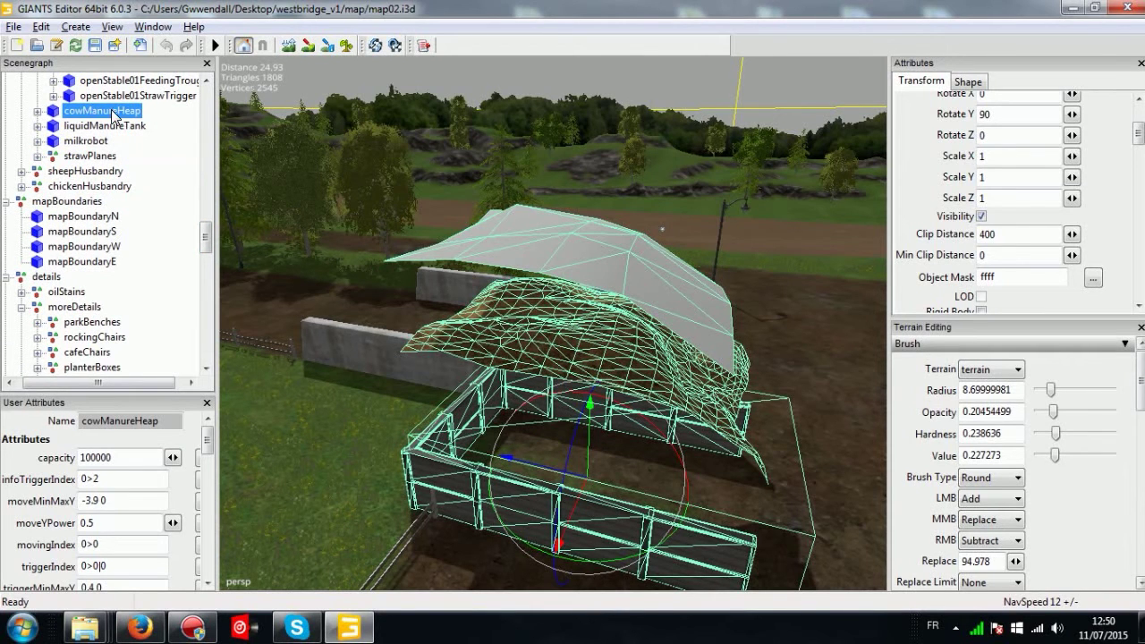
pyautogui.click(38, 111)
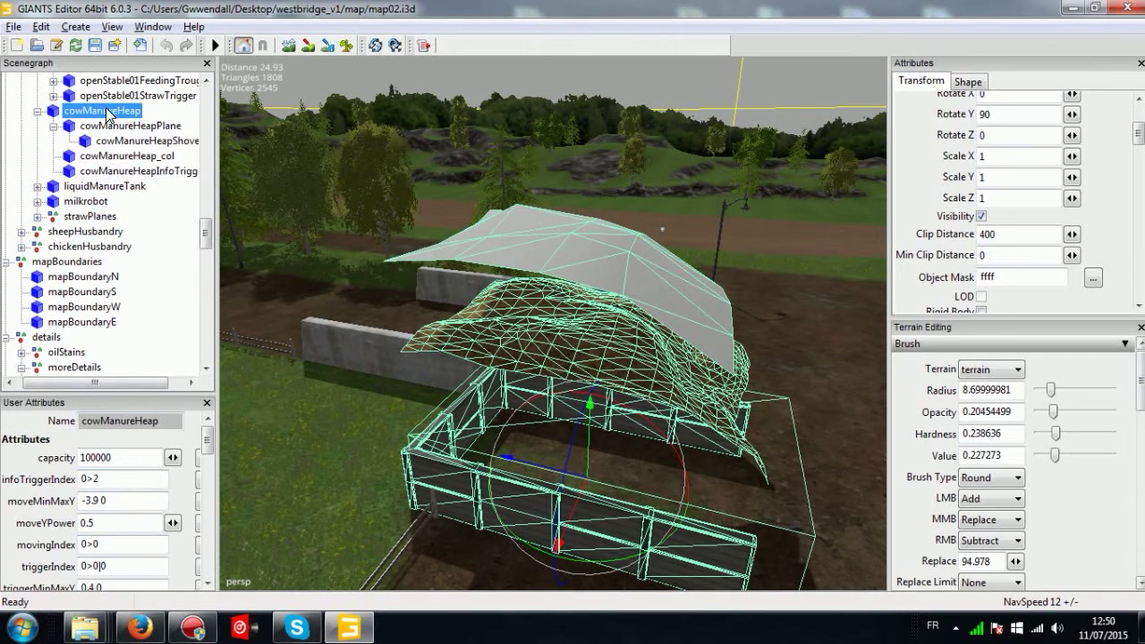
# Review the contents of the cowManureHeap group and select it with all nodes down to cowManureHeapInfoTrigger.
pyautogui.click(37, 111)
pyautogui.click(37, 111)
pyautogui.click(37, 110)
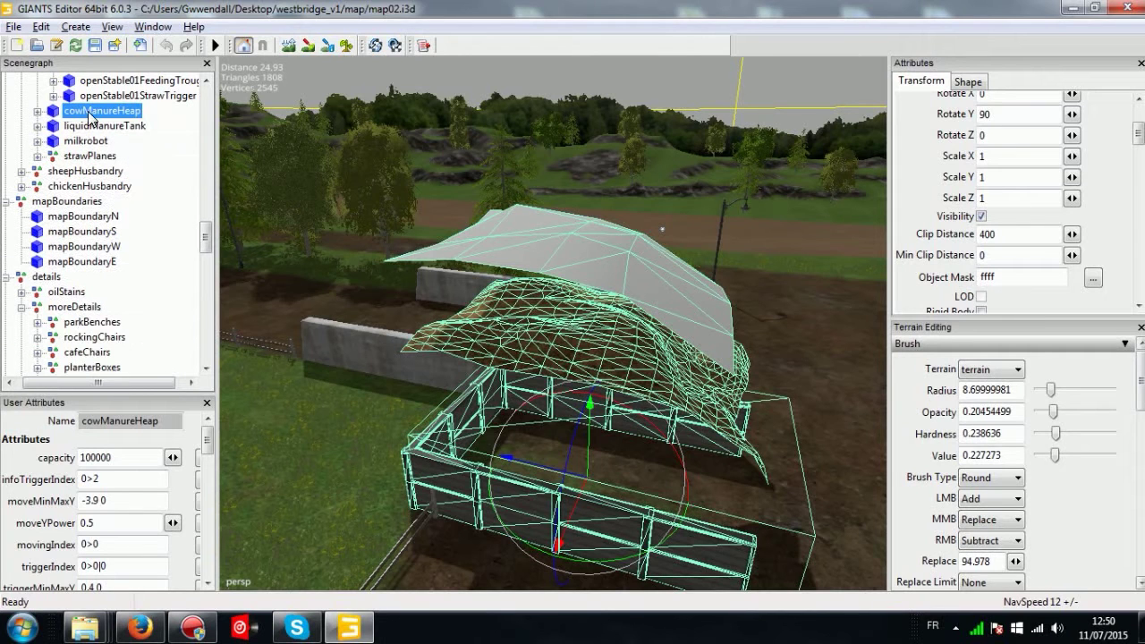
pyautogui.click(38, 111)
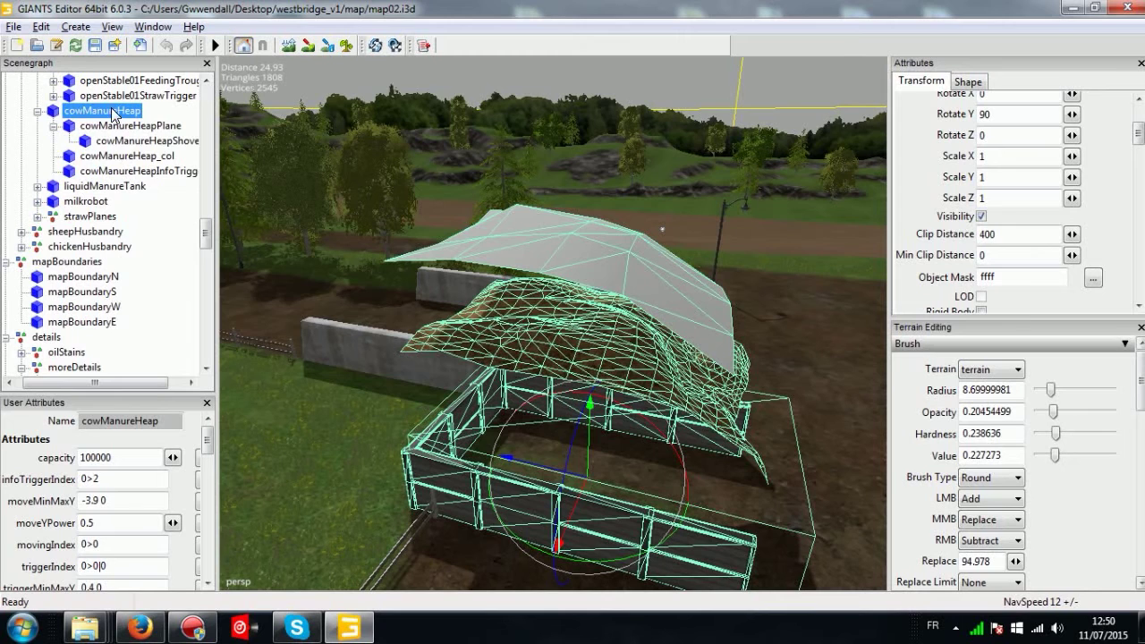
pyautogui.keyDown('shift'); pyautogui.click(121, 173); pyautogui.keyUp('shift')
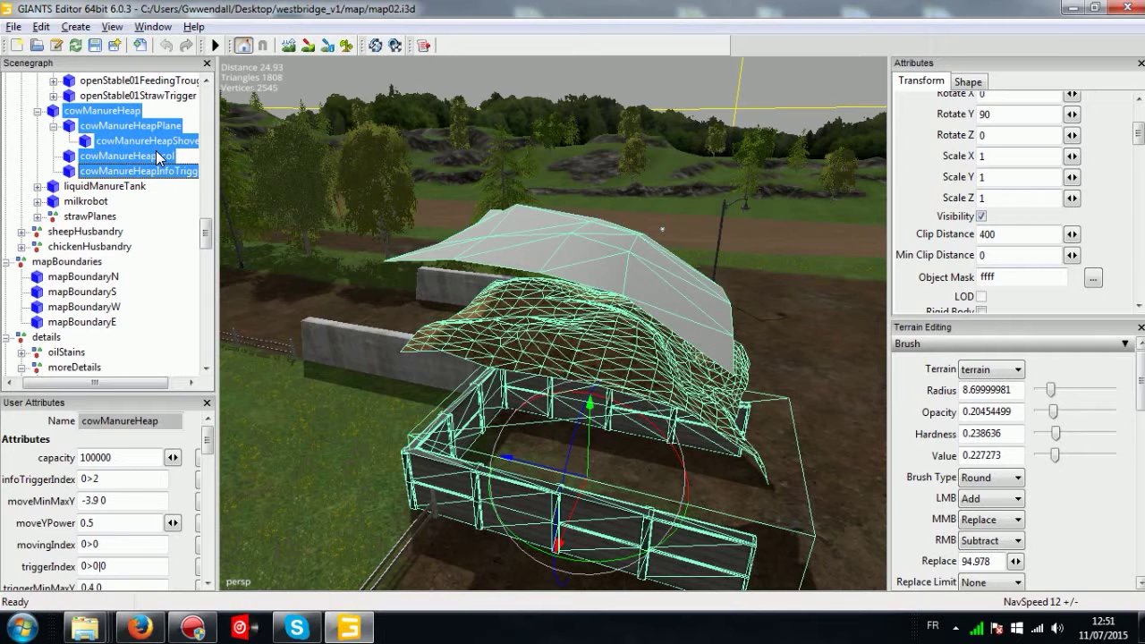
# Select cowManureHeap alone and examine its user attributes, including capacity, moveMinMaxY, movingIndex and triggerIndex.
pyautogui.click(94, 112)
pyautogui.click(94, 112)
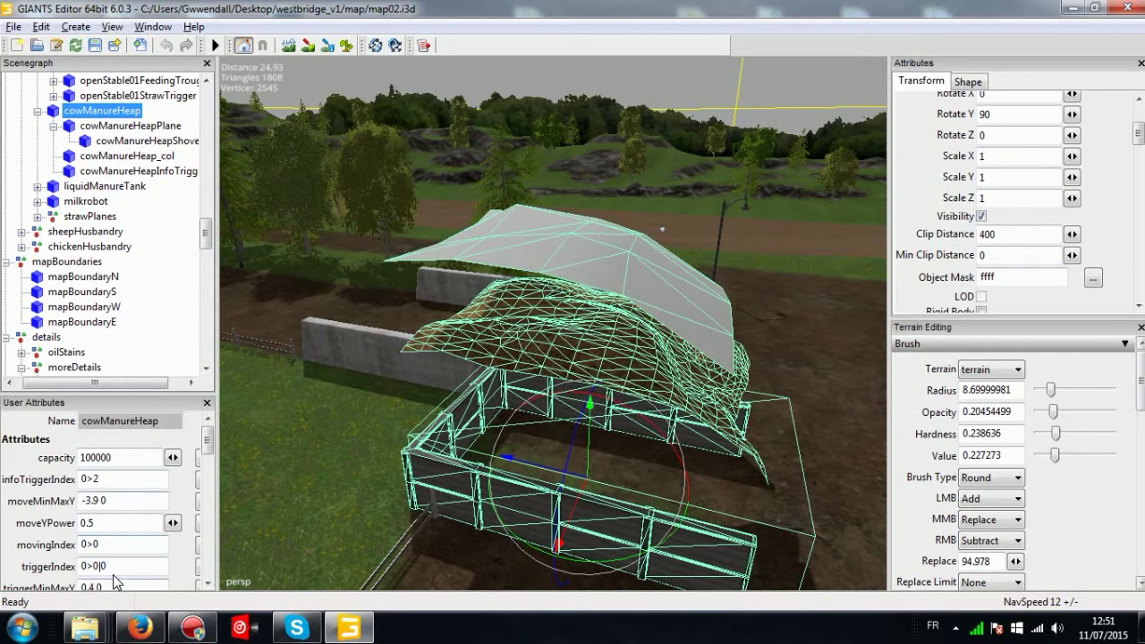
pyautogui.click(36, 454)
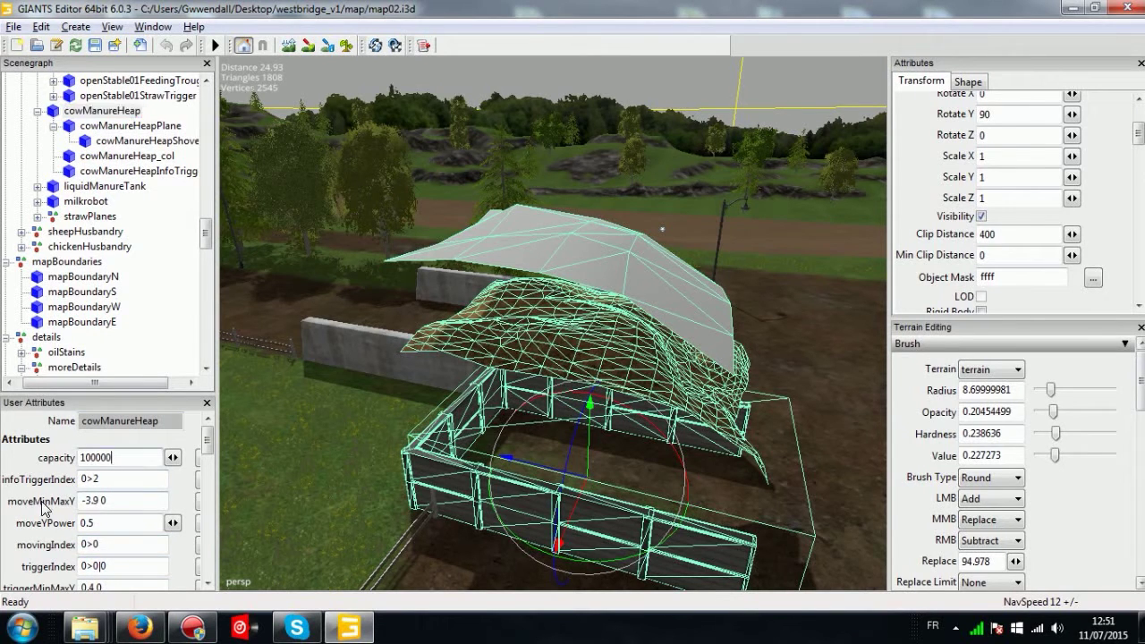
pyautogui.click(100, 114)
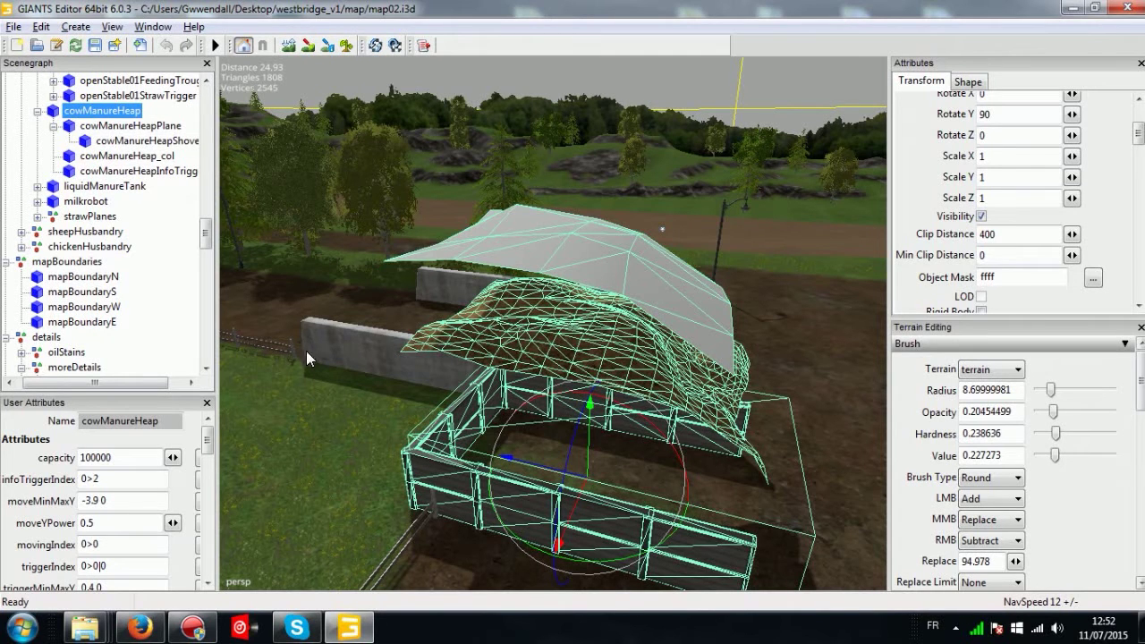
pyautogui.click(58, 461)
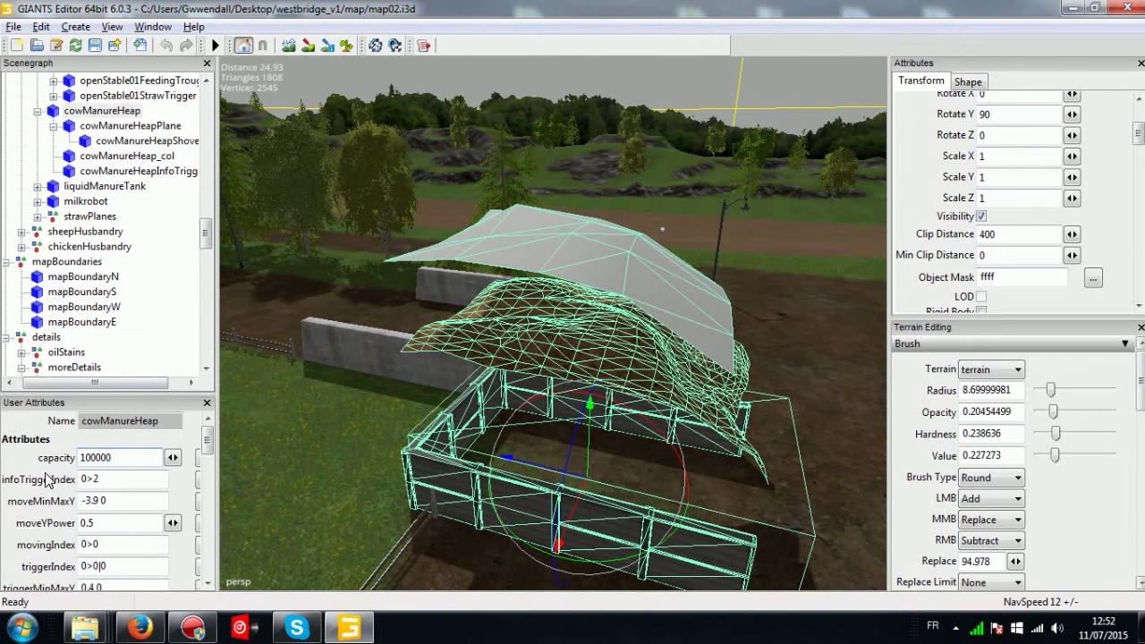
pyautogui.click(91, 111)
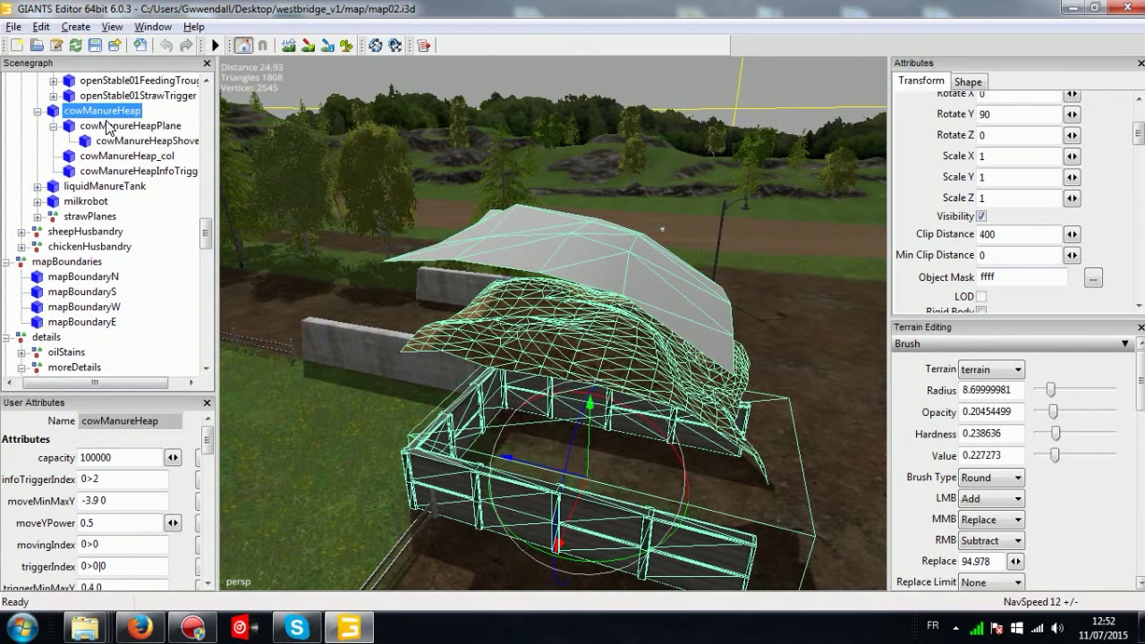
# Inspect each child node of cowManureHeap, reselect the parent and collapse cowManureHeapPlane.
pyautogui.click(115, 126)
pyautogui.click(126, 140)
pyautogui.click(125, 156)
pyautogui.click(134, 171)
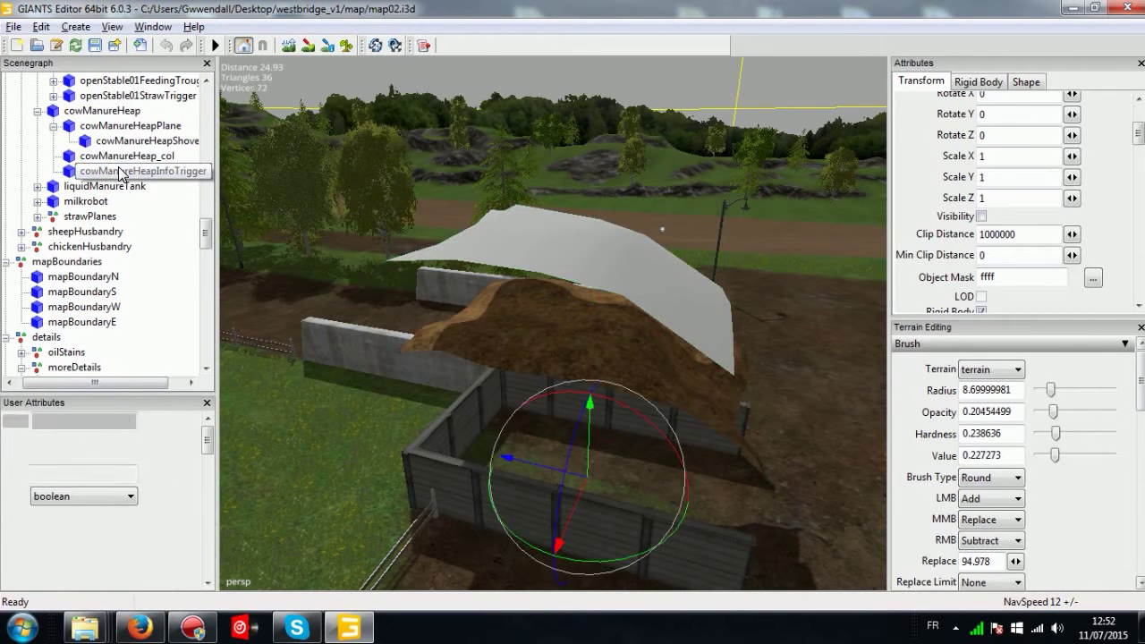
pyautogui.click(101, 111)
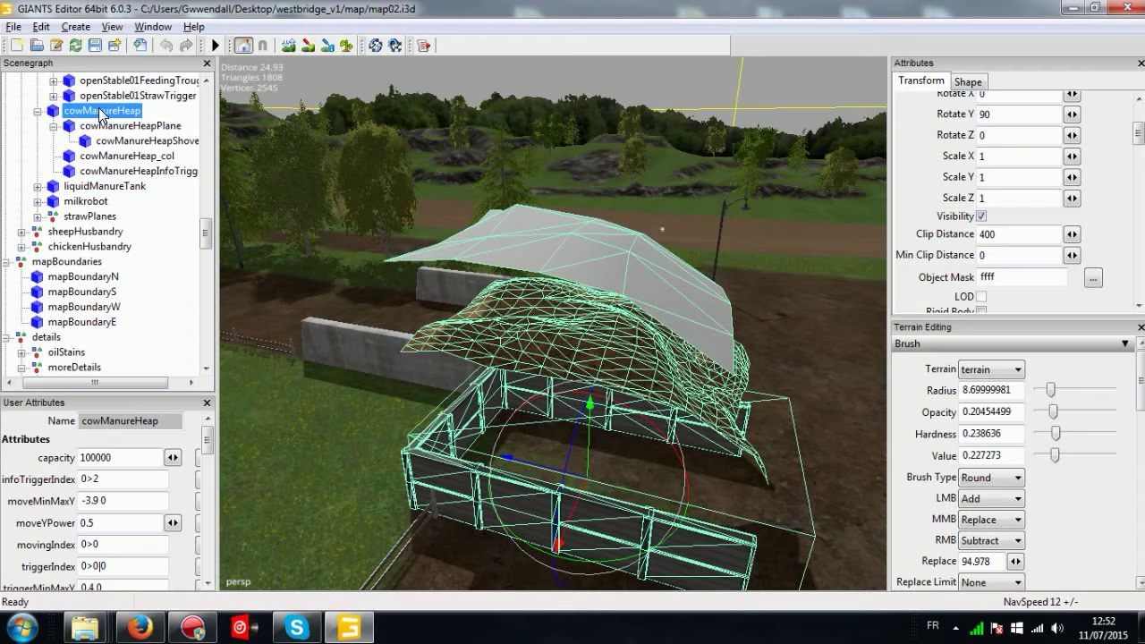
pyautogui.click(54, 126)
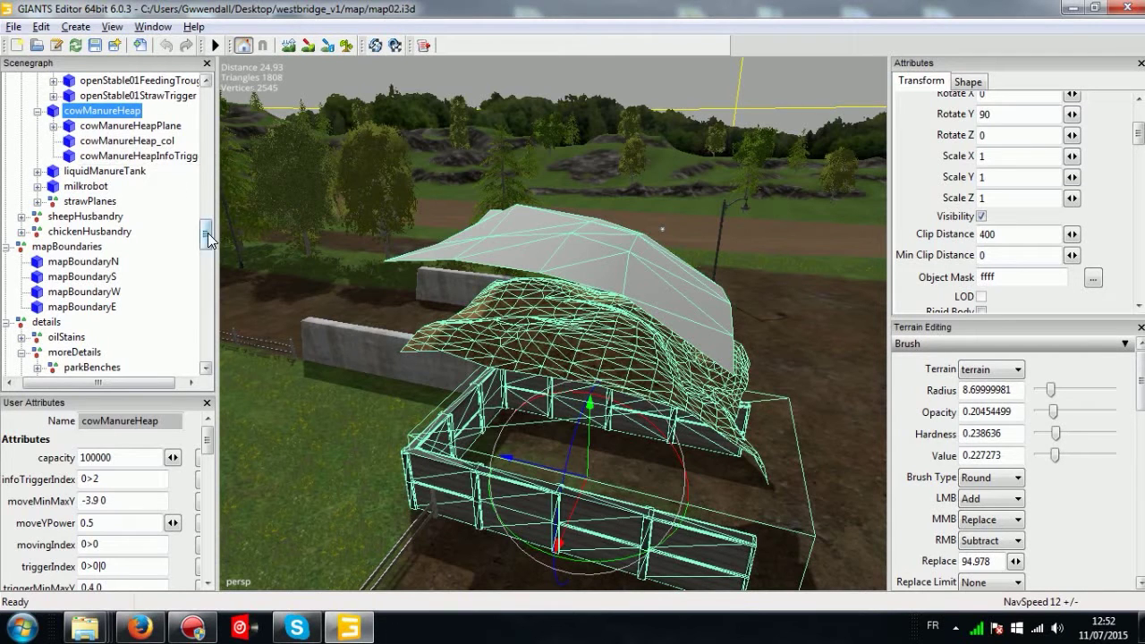
# Select the imported strawPlanes group at the end of the scenegraph and place it at the cow manure heap.
pyautogui.moveTo(206, 232); pyautogui.dragTo(203, 369)
pyautogui.click(69, 368)
pyautogui.scroll(-2, 556, 325)
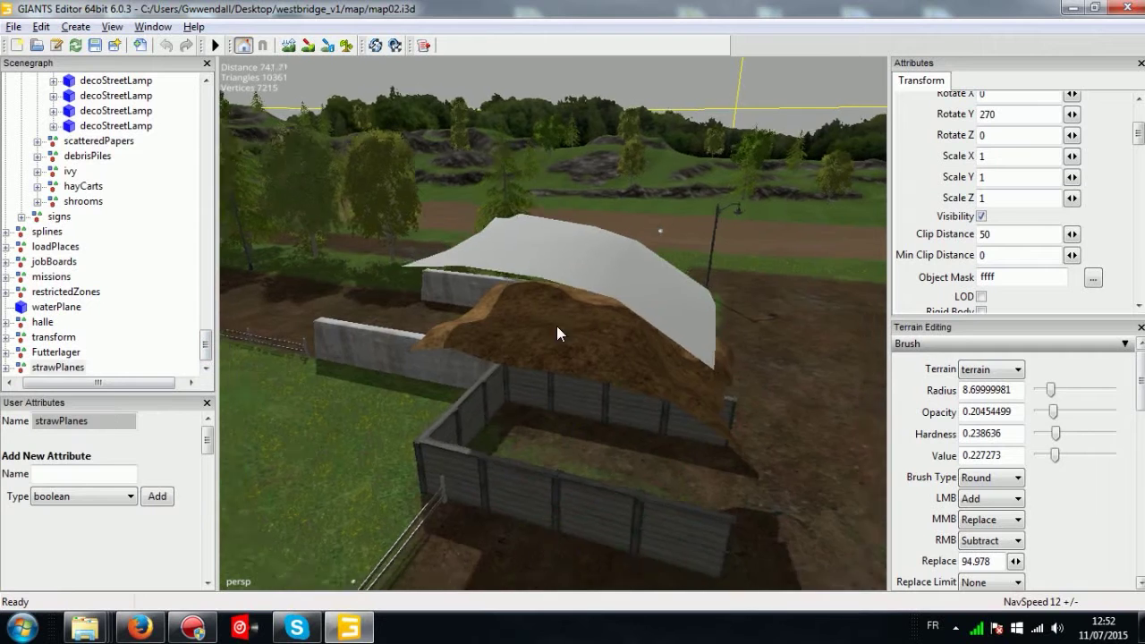
pyautogui.scroll(1, 563, 295)
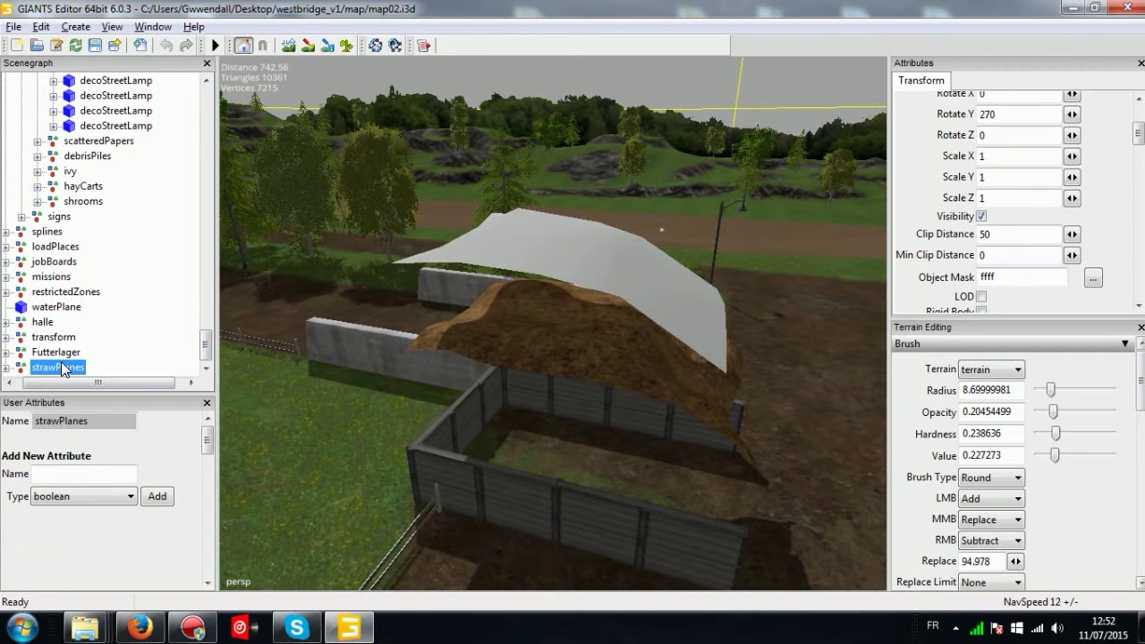
pyautogui.keyDown('alt'); pyautogui.moveTo(507, 301); pyautogui.dragTo(508, 299); pyautogui.keyUp('alt')
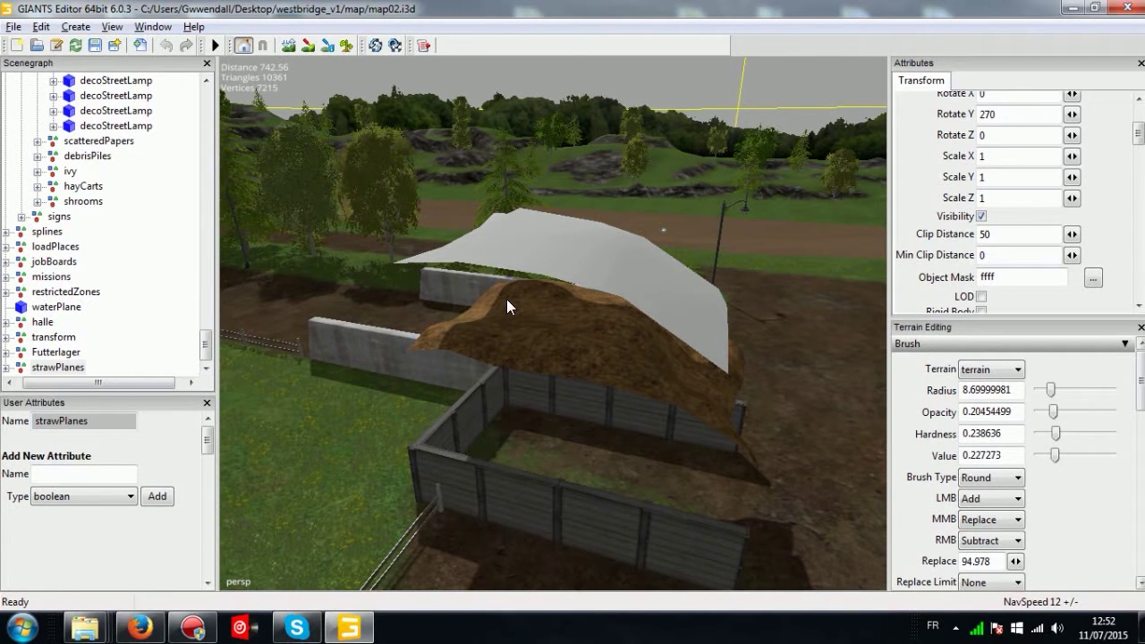
pyautogui.hotkey('ctrl', 'b')
pyautogui.scroll(-2, 385, 398)
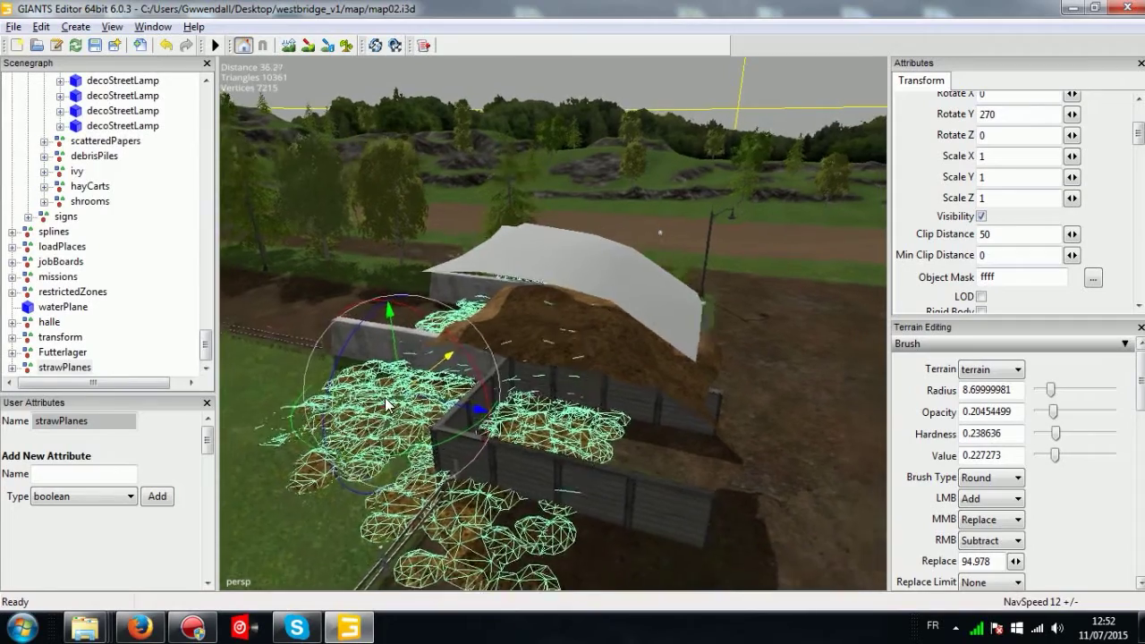
# Adjust the position of the imported strawPlanes group beside the manure heap walls and cut it from the end of the scenegraph.
pyautogui.moveTo(400, 355); pyautogui.dragTo(399, 305)
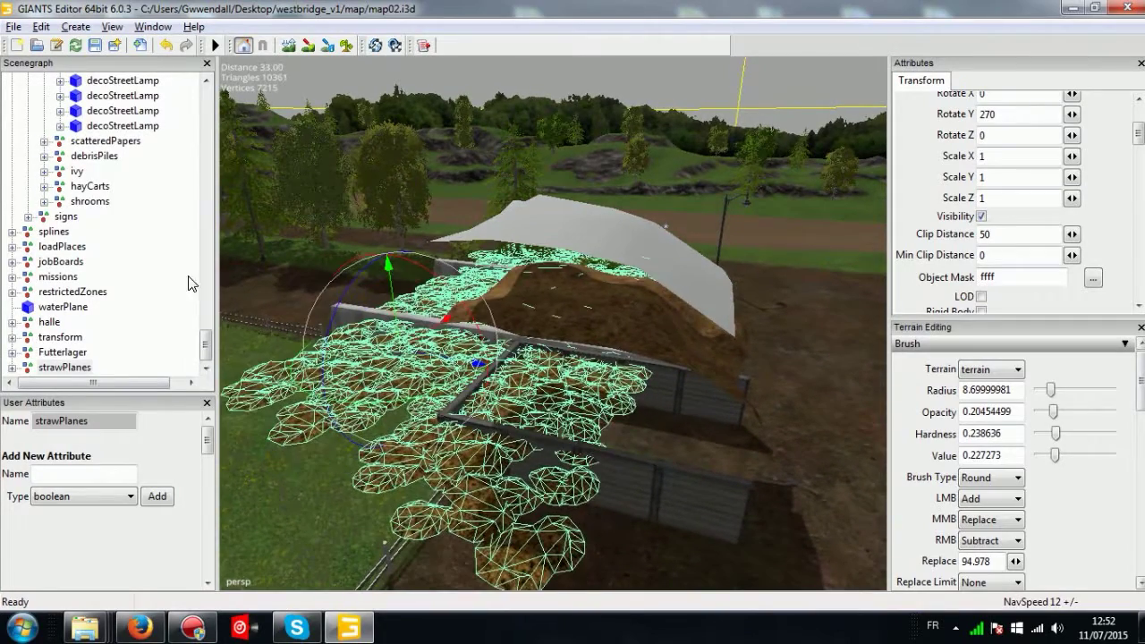
pyautogui.click(74, 366)
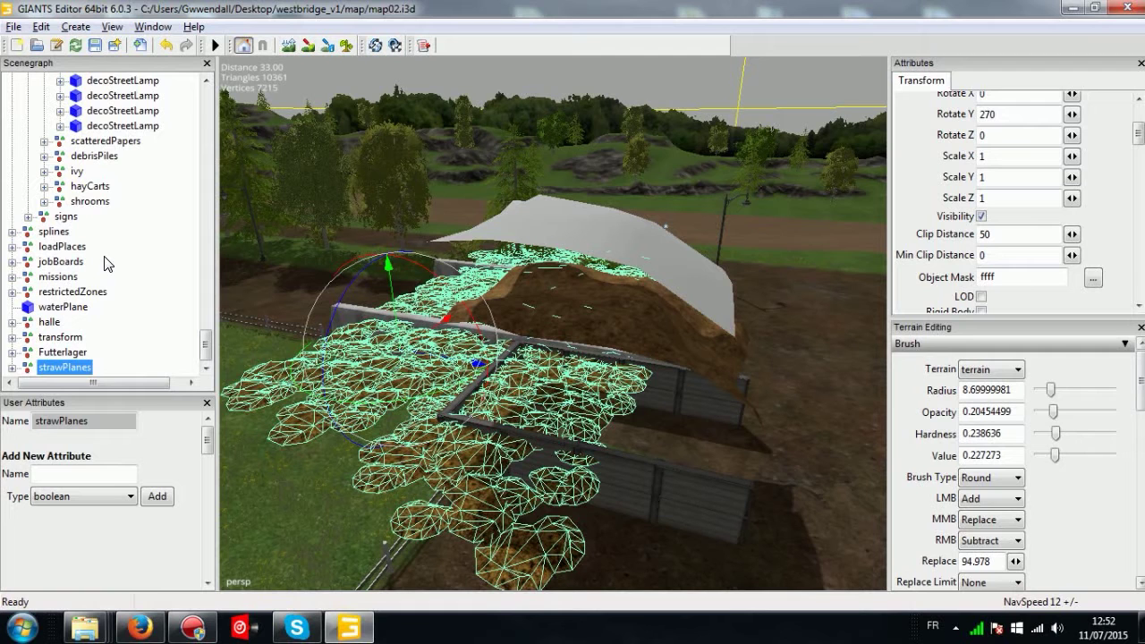
pyautogui.press('Delete')
pyautogui.moveTo(206, 274); pyautogui.dragTo(200, 144)
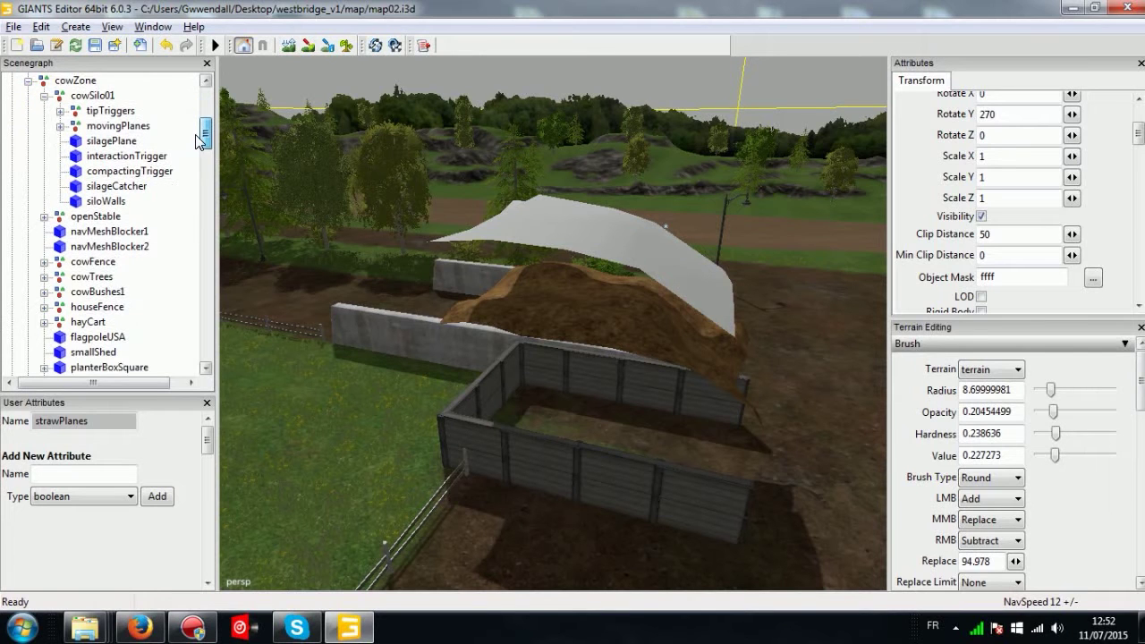
pyautogui.scroll(-5, 178, 206)
pyautogui.scroll(-6, 179, 257)
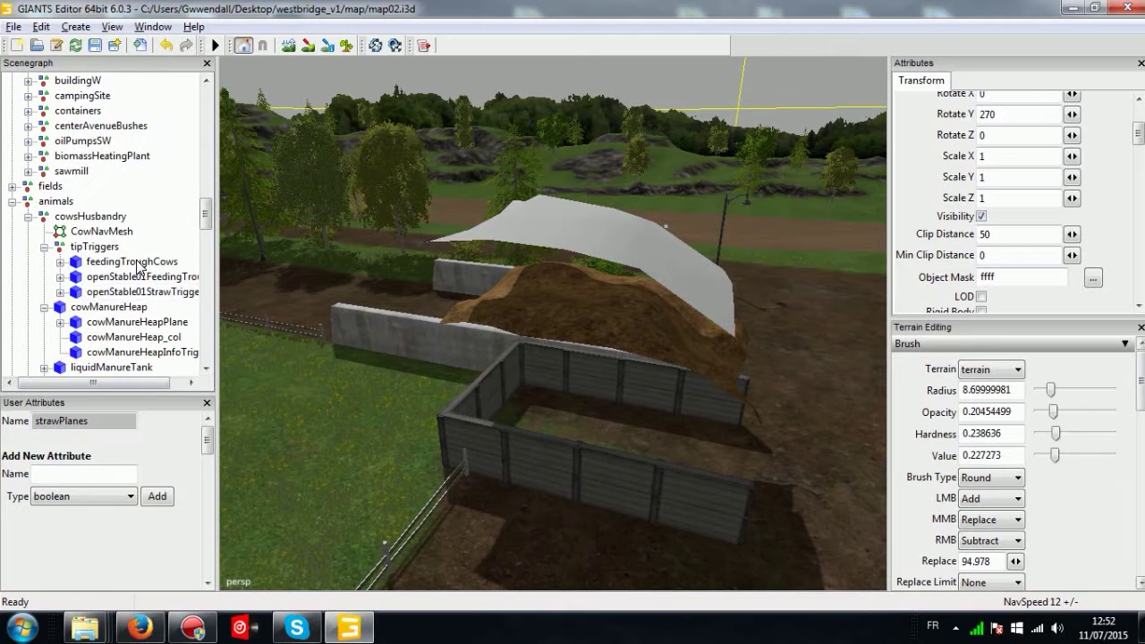
# Collapse tipTriggers in cowsHusbandry and paste the cut strawPlanes group into cowManureHeap as its last child.
pyautogui.click(115, 308)
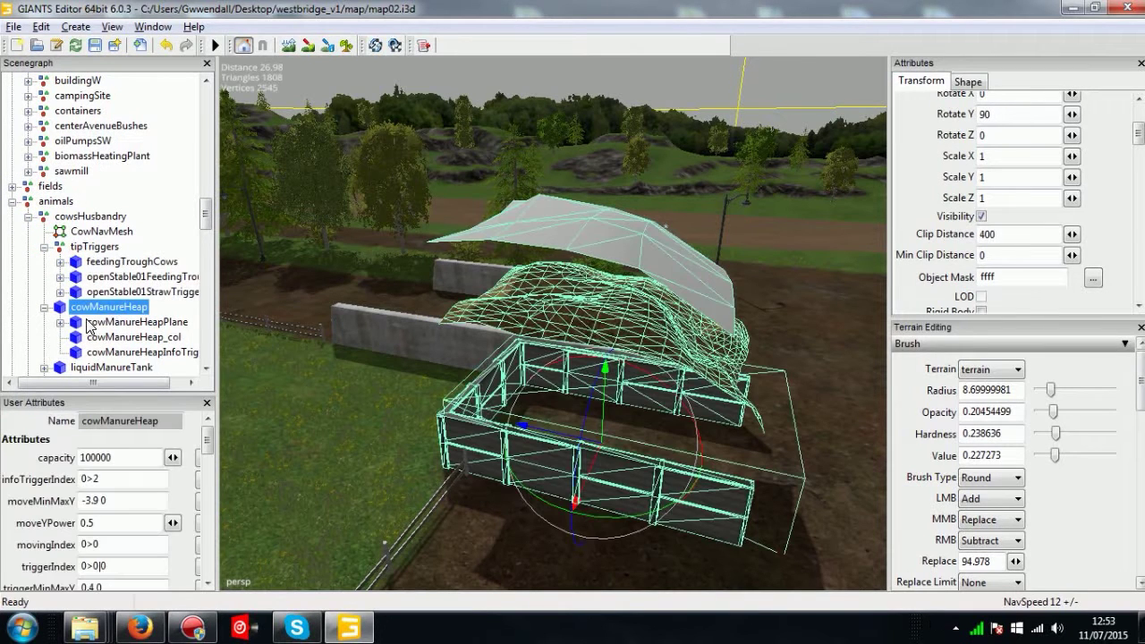
pyautogui.click(44, 246)
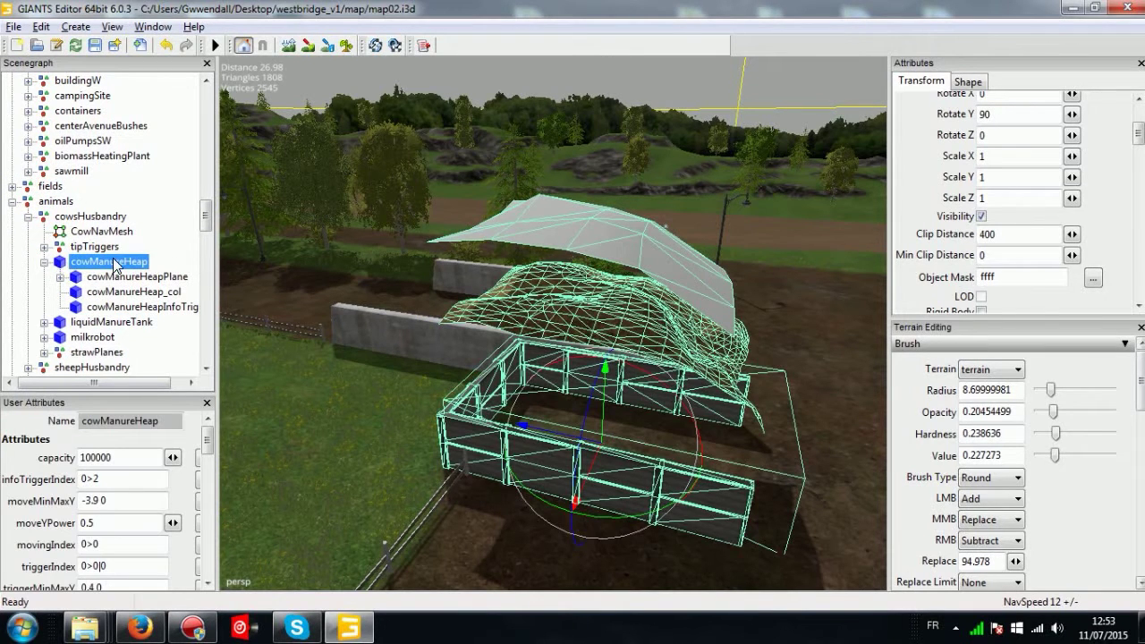
pyautogui.click(44, 261)
pyautogui.click(44, 261)
pyautogui.hotkey('ctrl', 'x')
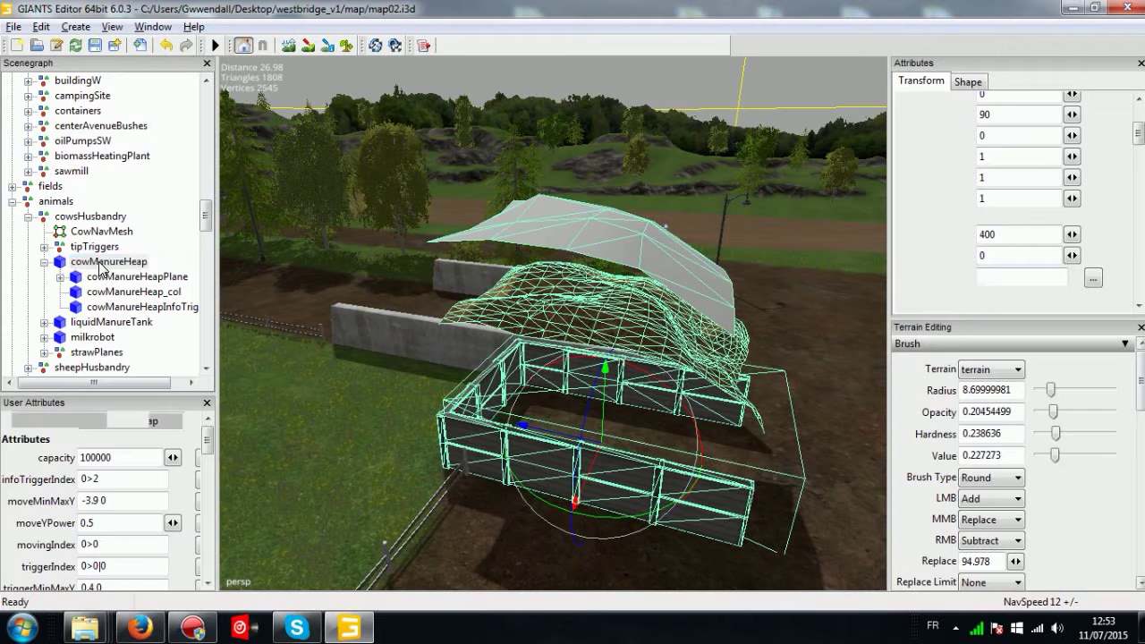
pyautogui.hotkey('ctrl', 'v')
pyautogui.scroll(-5, 99, 268)
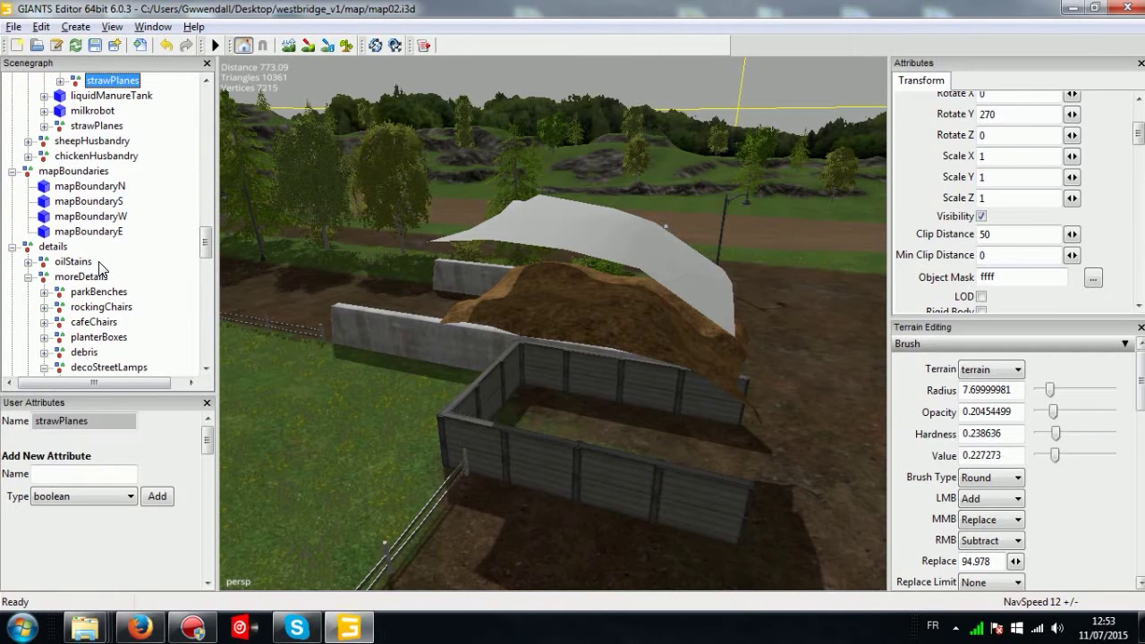
pyautogui.scroll(3, 199, 253)
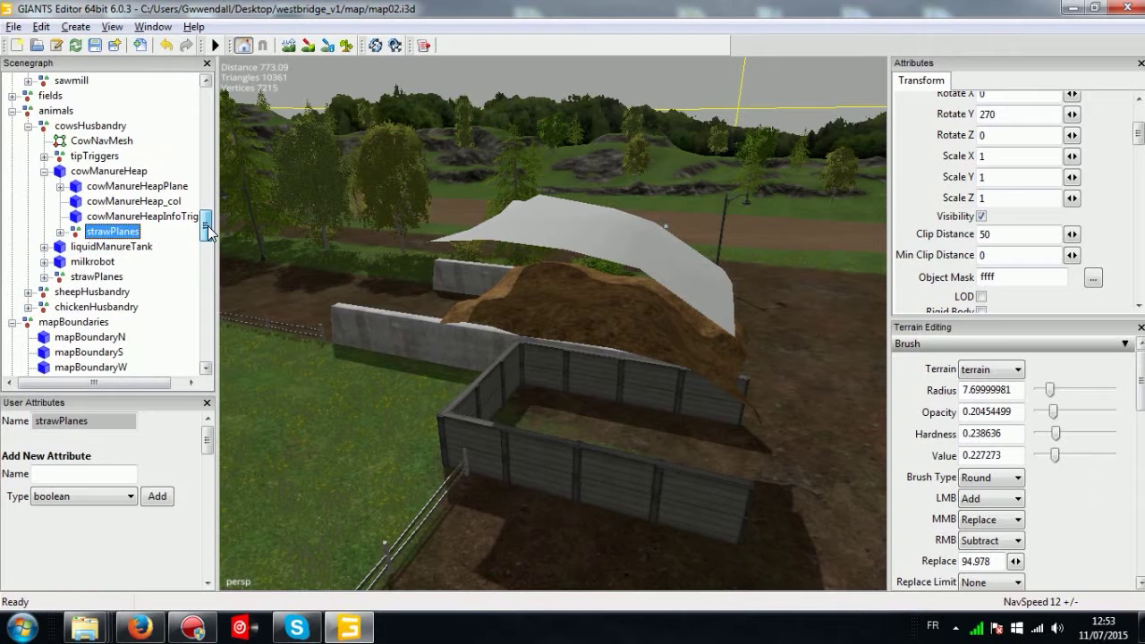
# Select cowManureHeap and examine where its pasted straw planes lie in the map relative to the heap.
pyautogui.click(123, 178)
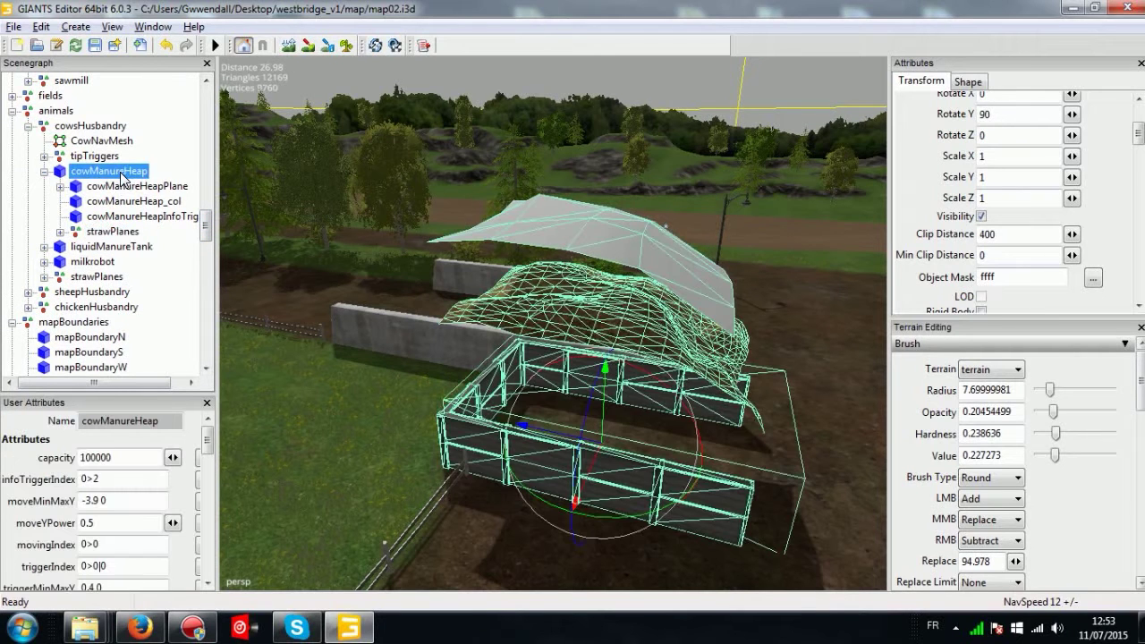
pyautogui.keyDown('alt'); pyautogui.moveTo(316, 183); pyautogui.dragTo(284, 167); pyautogui.keyUp('alt')
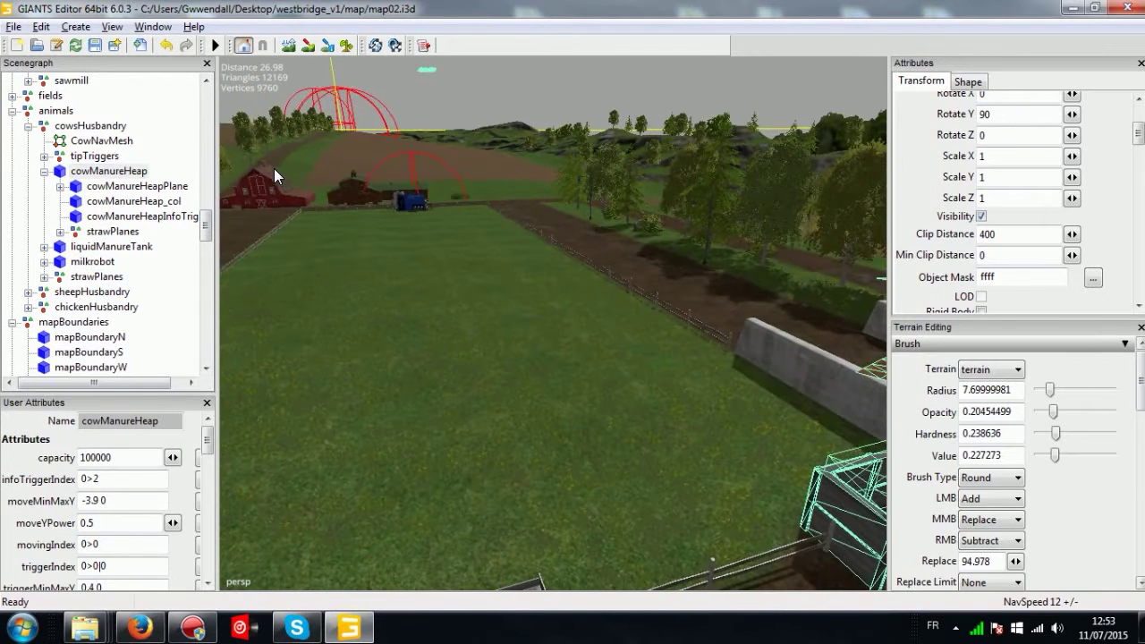
pyautogui.scroll(-5, 444, 172)
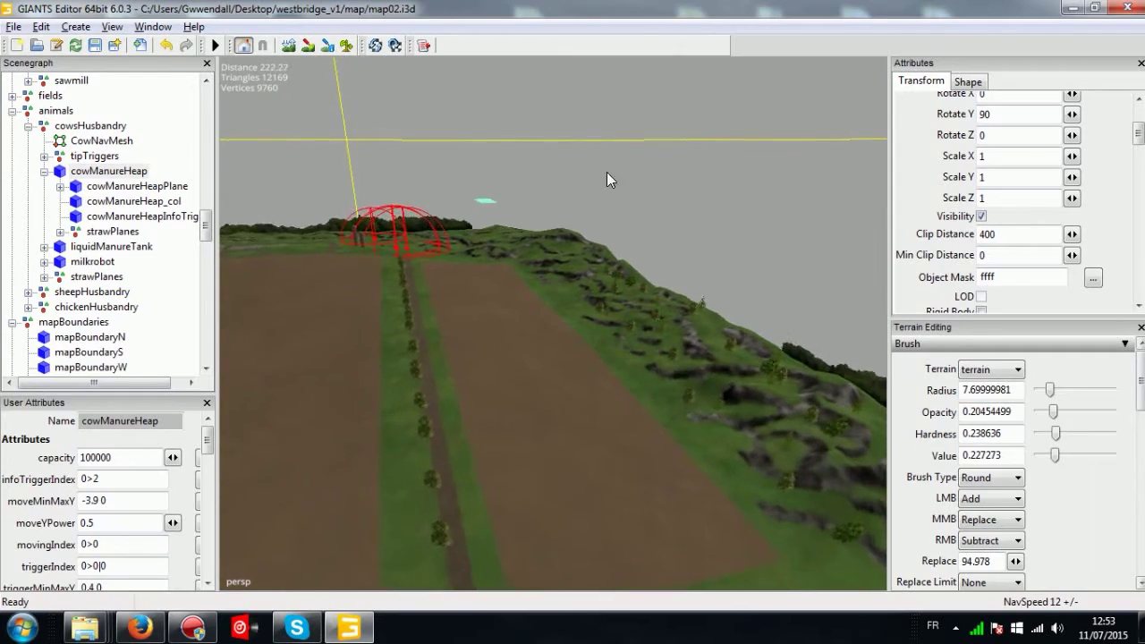
pyautogui.keyDown('alt'); pyautogui.moveTo(397, 245); pyautogui.dragTo(185, 230); pyautogui.keyUp('alt')
pyautogui.moveTo(188, 236); pyautogui.dragTo(318, 284, button='middle')
pyautogui.keyDown('alt'); pyautogui.moveTo(318, 284); pyautogui.dragTo(527, 242, button='right'); pyautogui.keyUp('alt')
pyautogui.keyDown('alt'); pyautogui.moveTo(528, 242); pyautogui.dragTo(350, 322); pyautogui.keyUp('alt')
pyautogui.keyDown('alt'); pyautogui.moveTo(350, 322); pyautogui.dragTo(502, 123, button='right'); pyautogui.keyUp('alt')
pyautogui.keyDown('alt'); pyautogui.moveTo(503, 124); pyautogui.dragTo(335, 212, button='middle'); pyautogui.keyUp('alt')
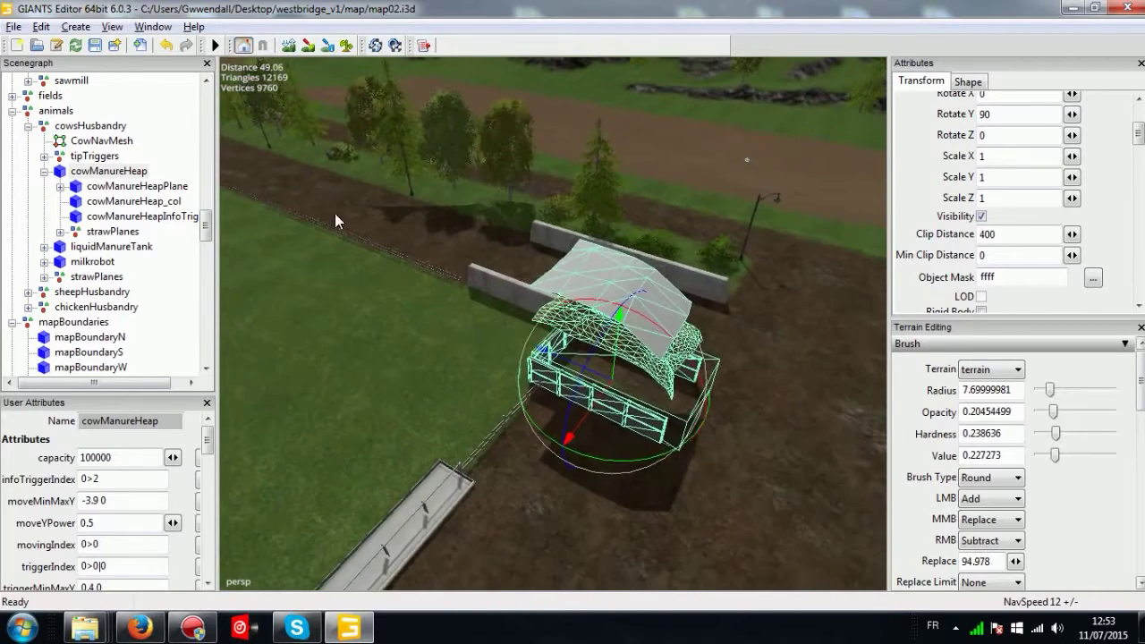
# Select the strawPlanes group inside cowManureHeap and place it on the grass beside the manure heap walls.
pyautogui.click(121, 221)
pyautogui.click(118, 232)
pyautogui.keyDown('alt'); pyautogui.moveTo(460, 191); pyautogui.dragTo(455, 170, button='middle'); pyautogui.keyUp('alt')
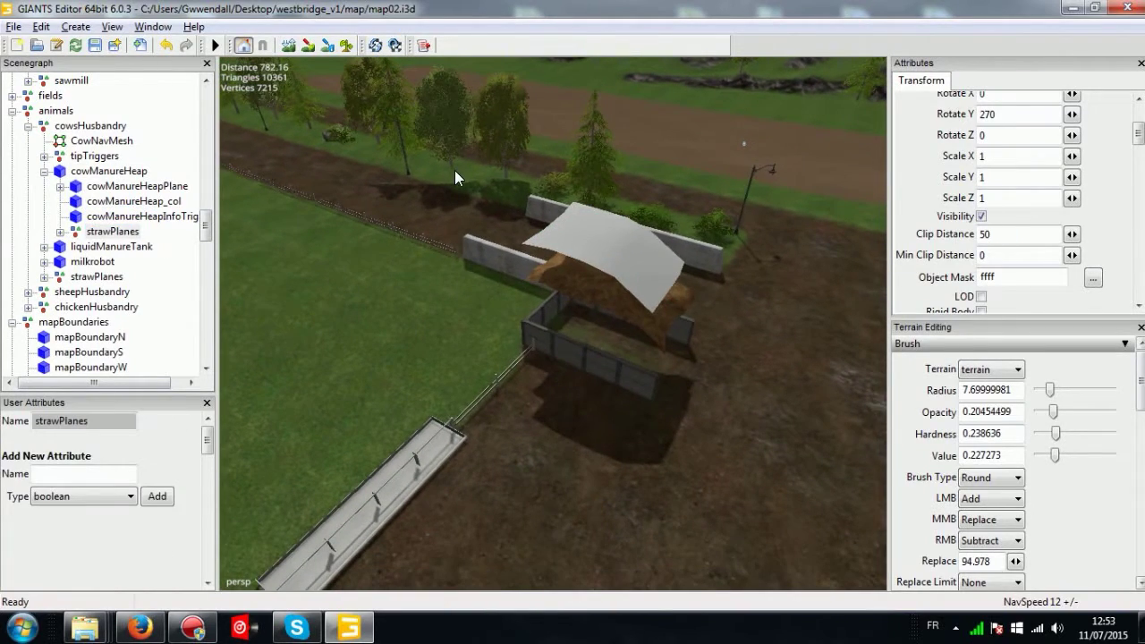
pyautogui.hotkey('ctrl', 'b')
pyautogui.keyDown('alt'); pyautogui.moveTo(415, 312); pyautogui.dragTo(642, 205, button='right'); pyautogui.keyUp('alt')
pyautogui.moveTo(653, 227); pyautogui.dragTo(599, 180, button='middle')
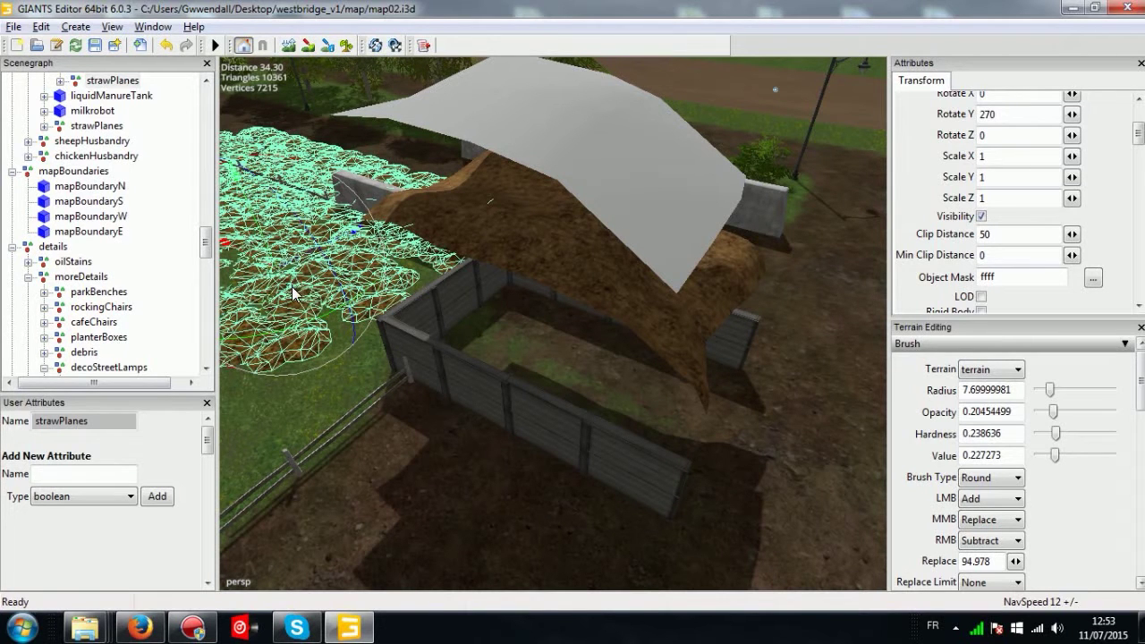
pyautogui.keyDown('alt'); pyautogui.moveTo(313, 253); pyautogui.dragTo(388, 206, button='middle'); pyautogui.keyUp('alt')
pyautogui.keyDown('alt'); pyautogui.moveTo(388, 206); pyautogui.dragTo(877, 119, button='right'); pyautogui.keyUp('alt')
pyautogui.moveTo(875, 111); pyautogui.dragTo(590, 191, button='middle')
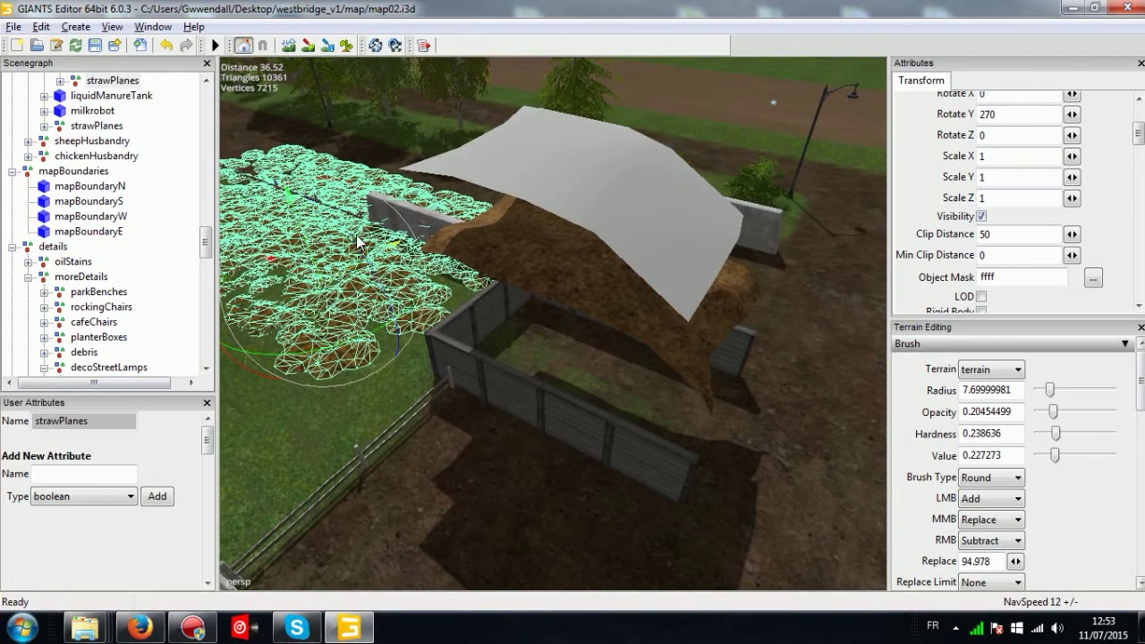
# Expand strawPlanes under cowManureHeap, inspect several of its stableStrawPlane nodes in the view, and collapse the group.
pyautogui.scroll(4, 194, 238)
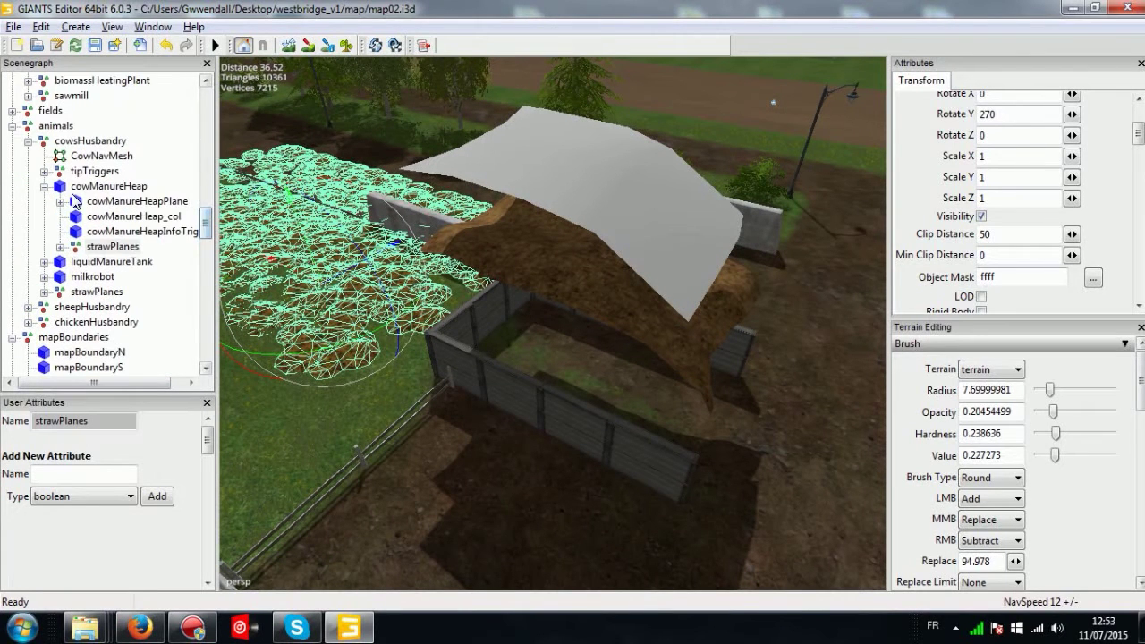
pyautogui.click(44, 186)
pyautogui.click(44, 187)
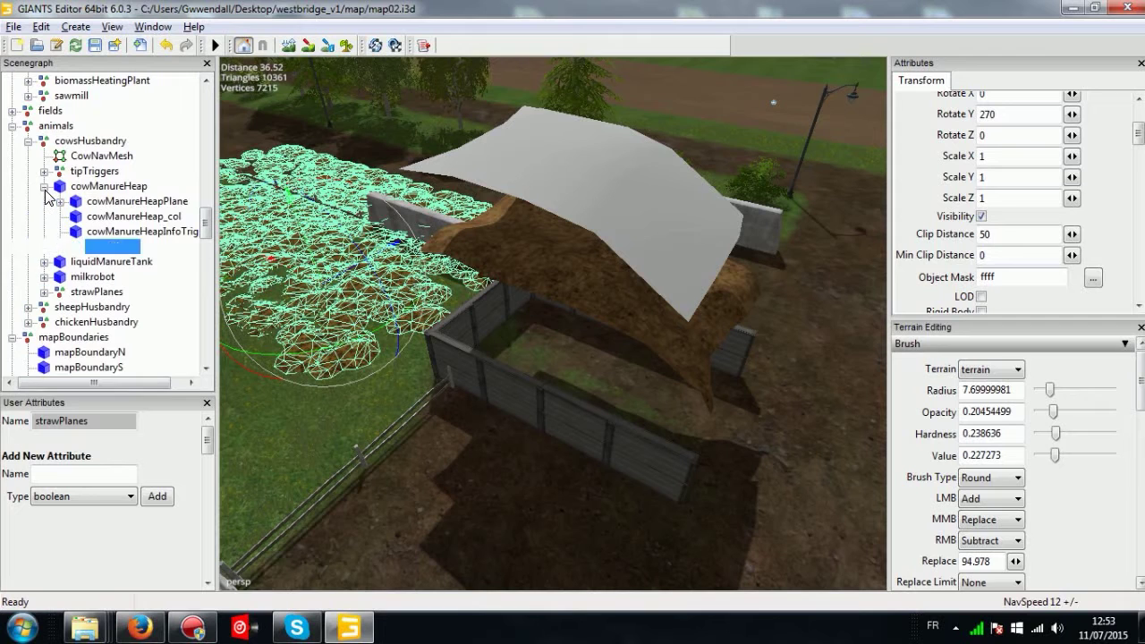
pyautogui.click(60, 247)
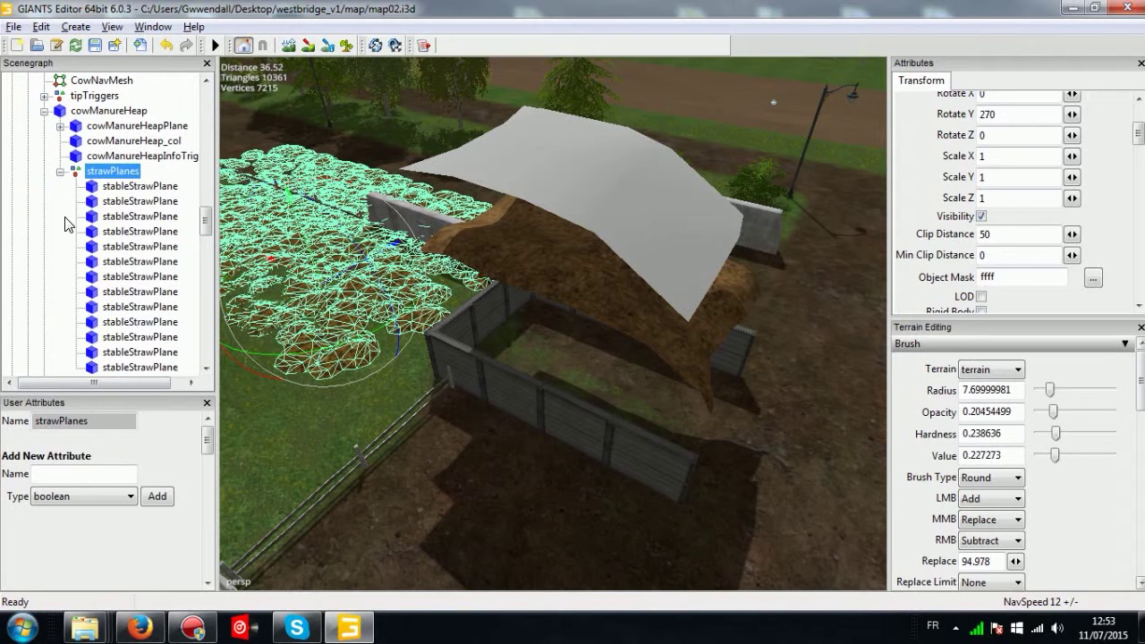
pyautogui.click(165, 218)
pyautogui.click(156, 293)
pyautogui.click(149, 352)
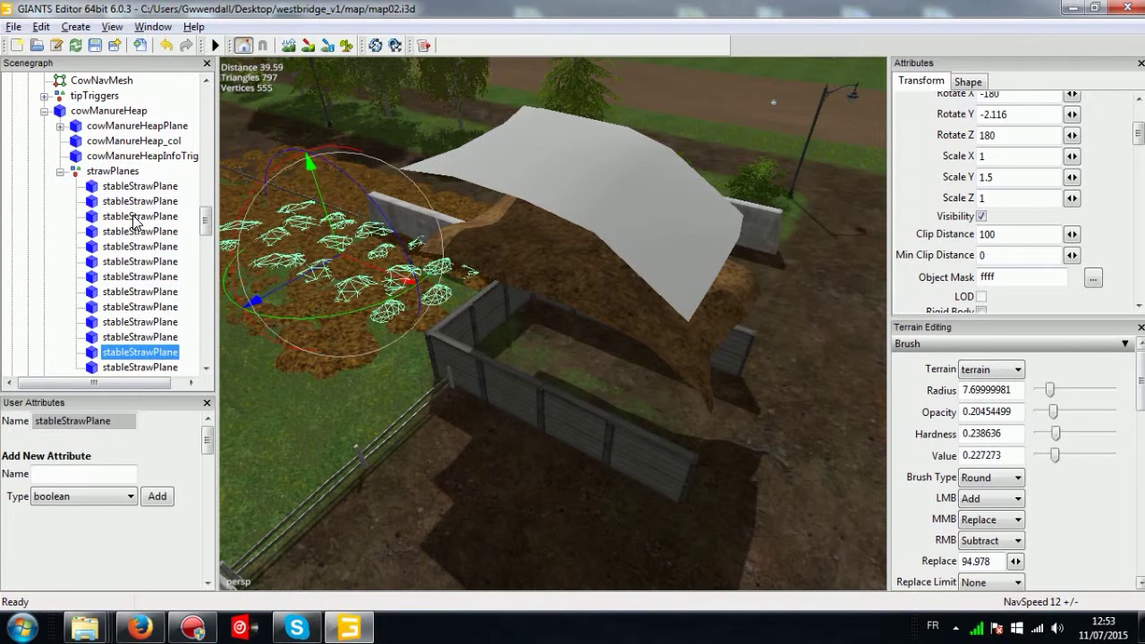
pyautogui.click(129, 186)
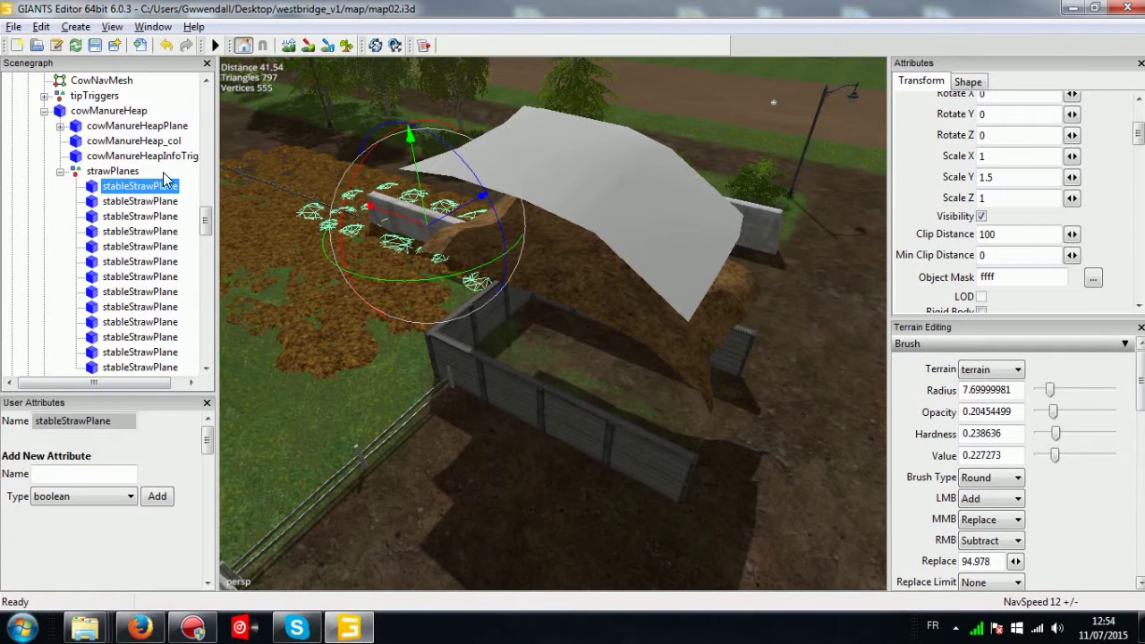
pyautogui.click(110, 175)
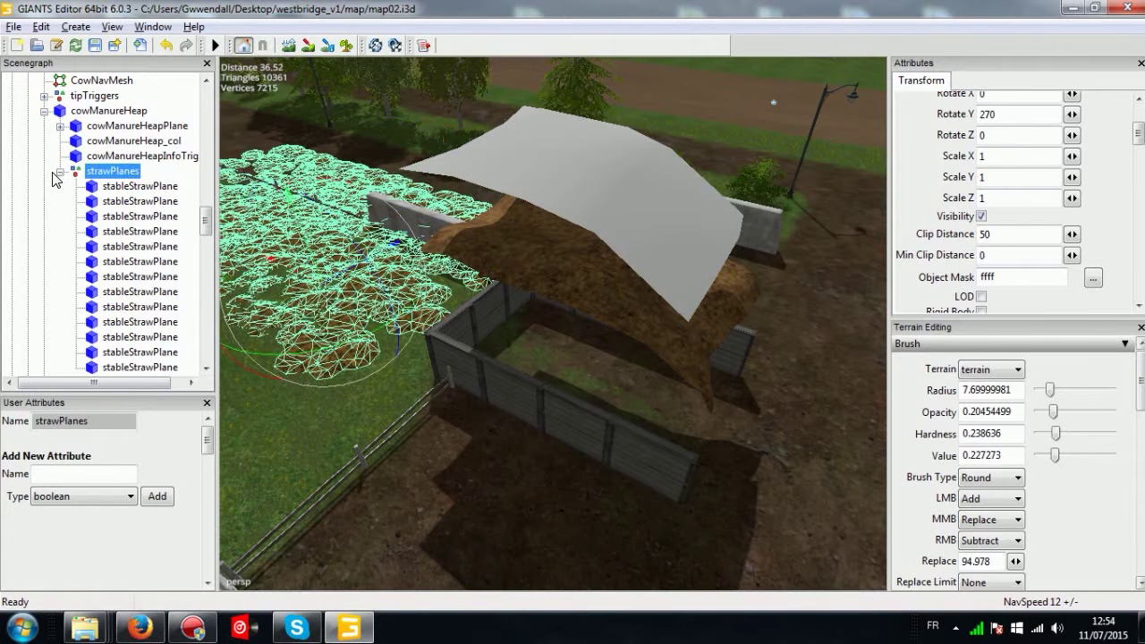
pyautogui.click(59, 173)
# Select cowManureHeap with its straw planes and survey the surrounding cow pasture, stable and manure storage area.
pyautogui.click(113, 111)
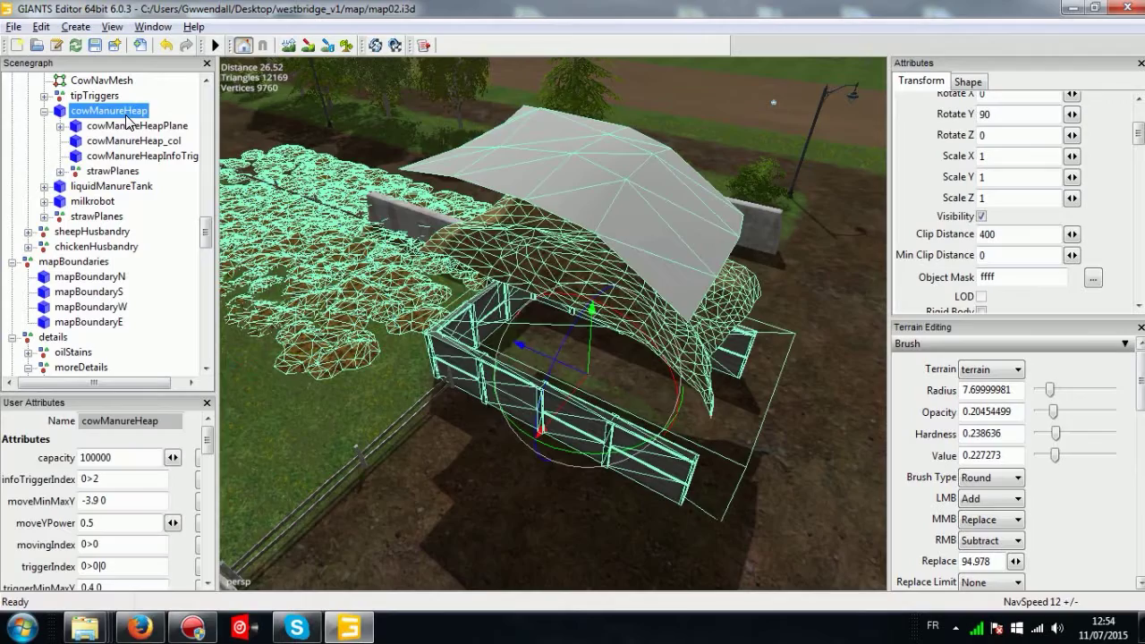
pyautogui.keyDown('alt'); pyautogui.moveTo(640, 161); pyautogui.dragTo(297, 248); pyautogui.keyUp('alt')
pyautogui.scroll(-4, 581, 197)
pyautogui.keyDown('alt'); pyautogui.moveTo(498, 256); pyautogui.dragTo(520, 282); pyautogui.keyUp('alt')
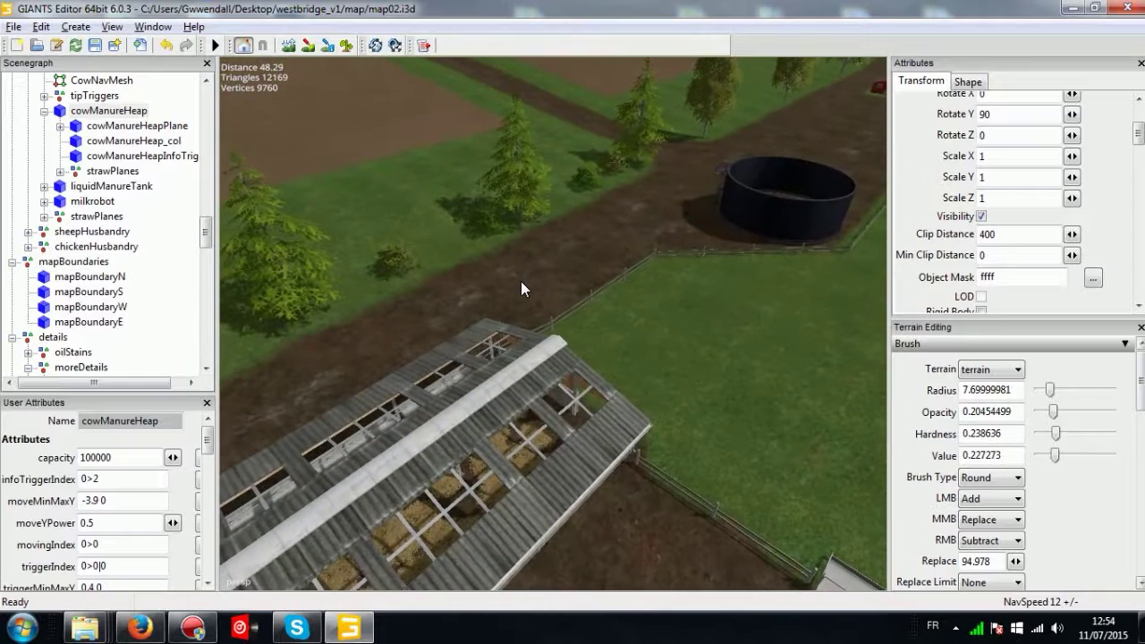
pyautogui.moveTo(521, 283); pyautogui.dragTo(615, 267, button='middle')
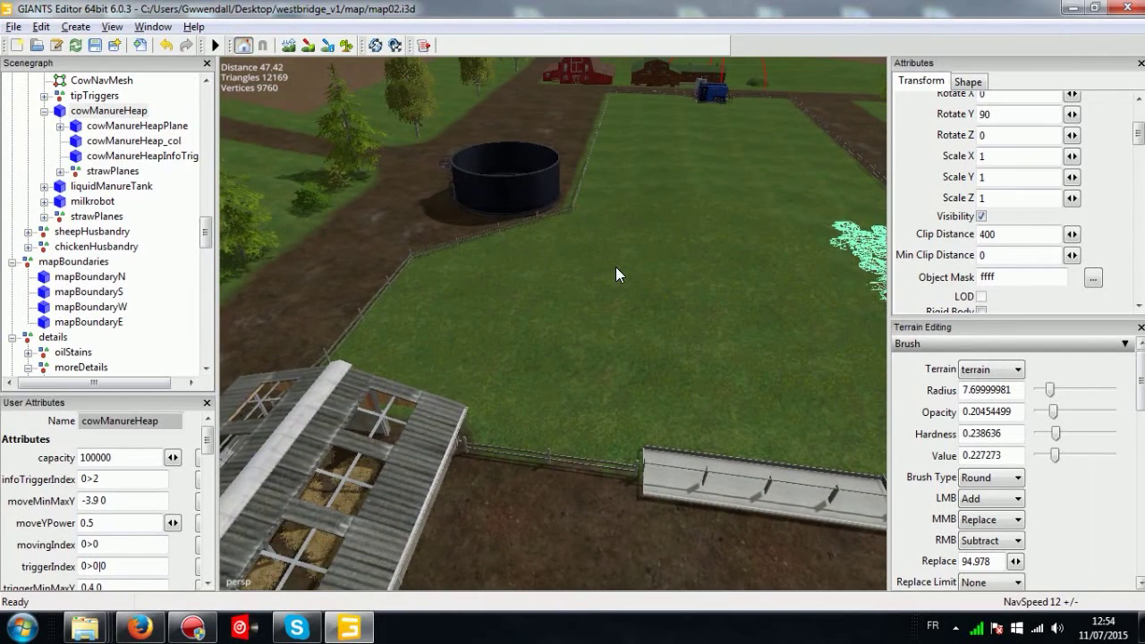
pyautogui.moveTo(614, 267); pyautogui.dragTo(640, 238, button='middle')
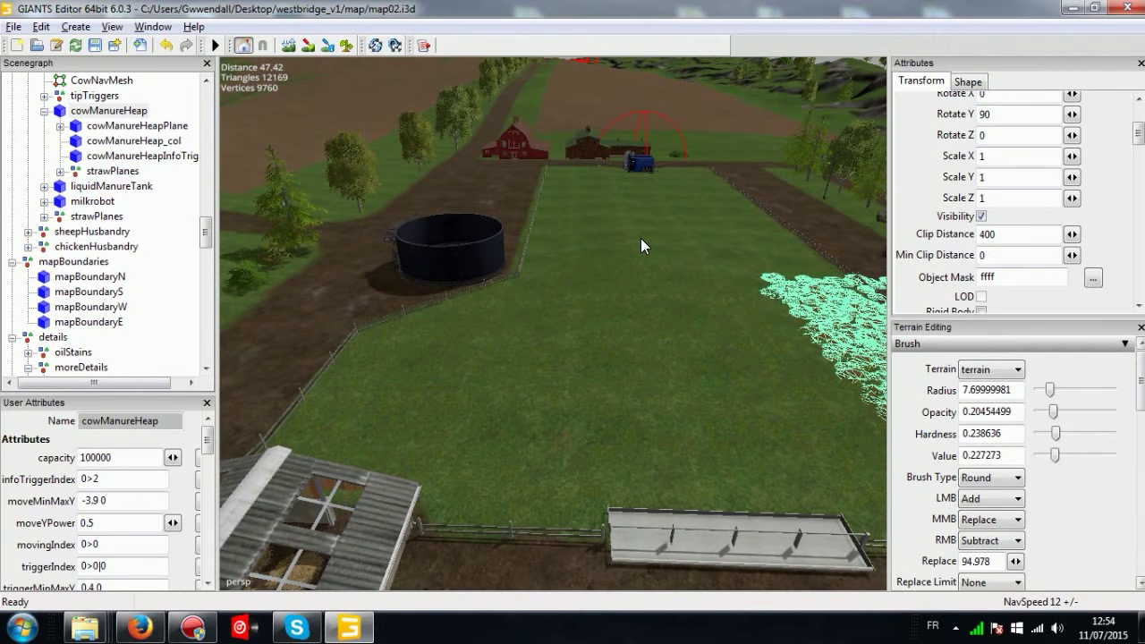
pyautogui.moveTo(640, 242); pyautogui.dragTo(699, 566, button='middle')
pyautogui.keyDown('alt'); pyautogui.moveTo(572, 197); pyautogui.dragTo(1040, 126, button='right'); pyautogui.keyUp('alt')
pyautogui.moveTo(1041, 132); pyautogui.dragTo(660, 492, button='middle')
pyautogui.click(501, 156)
pyautogui.keyDown('alt'); pyautogui.moveTo(661, 492); pyautogui.dragTo(1093, 11, button='right'); pyautogui.keyUp('alt')
pyautogui.keyDown('alt'); pyautogui.moveTo(679, 269); pyautogui.dragTo(591, 333, button='middle'); pyautogui.keyUp('alt')
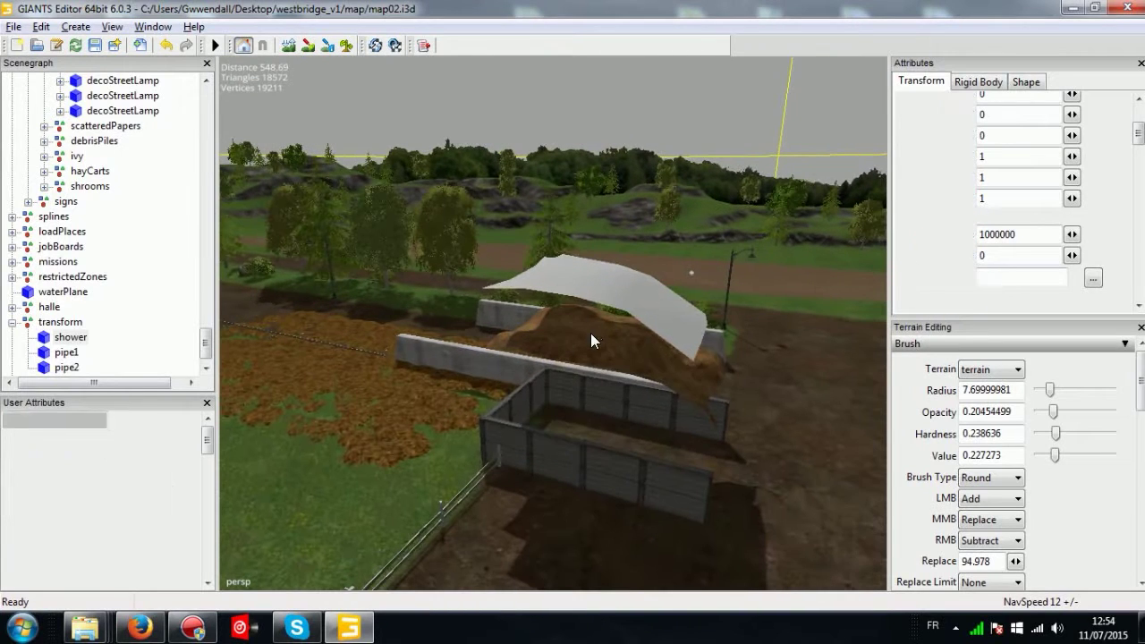
# Reselect cowManureHeap, move it with its straw planes over to the open cow stable, and select the openStable01 building.
pyautogui.click(590, 333)
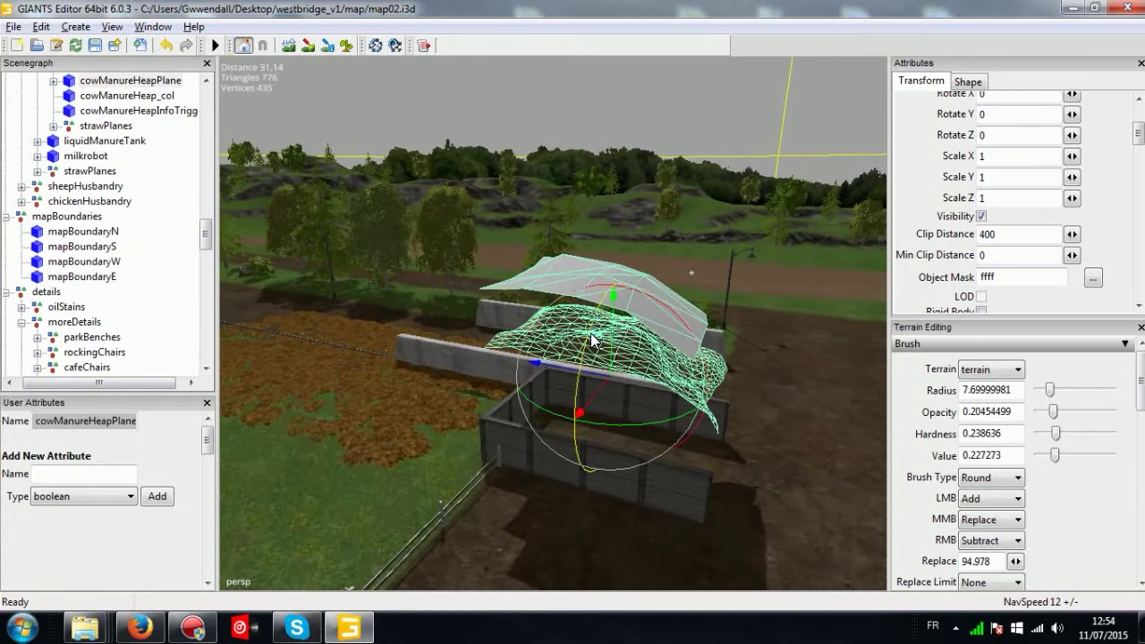
pyautogui.click(207, 80)
pyautogui.click(117, 82)
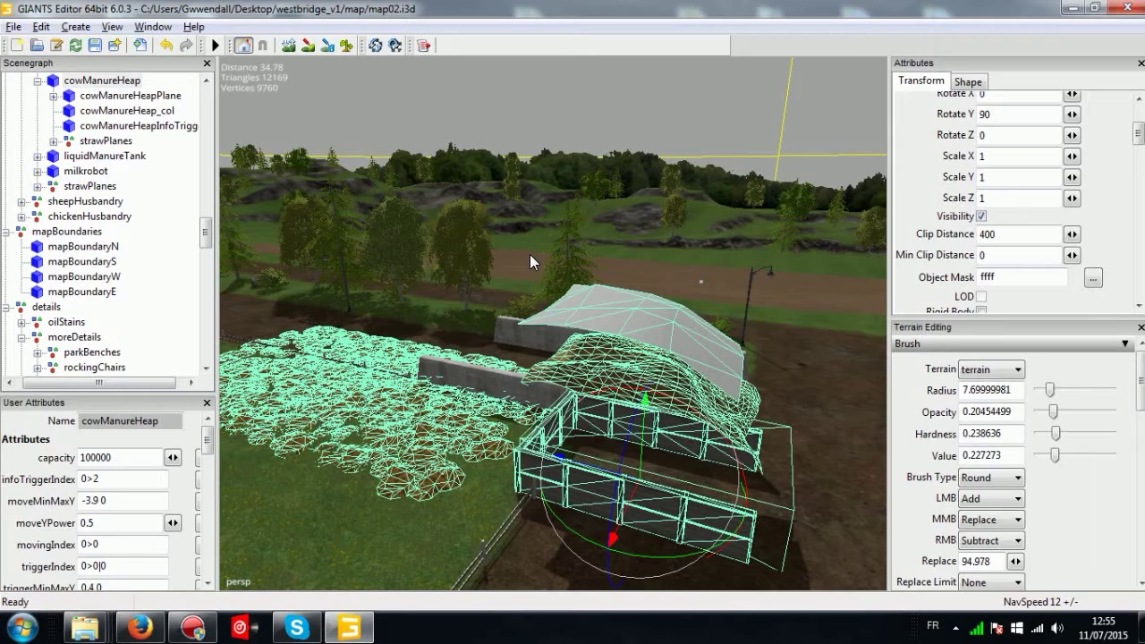
pyautogui.keyDown('alt'); pyautogui.moveTo(555, 279); pyautogui.dragTo(491, 266); pyautogui.keyUp('alt')
pyautogui.scroll(-5, 515, 242)
pyautogui.keyDown('alt'); pyautogui.moveTo(539, 217); pyautogui.dragTo(399, 239, button='middle'); pyautogui.keyUp('alt')
pyautogui.moveTo(399, 240); pyautogui.dragTo(540, 236, button='right')
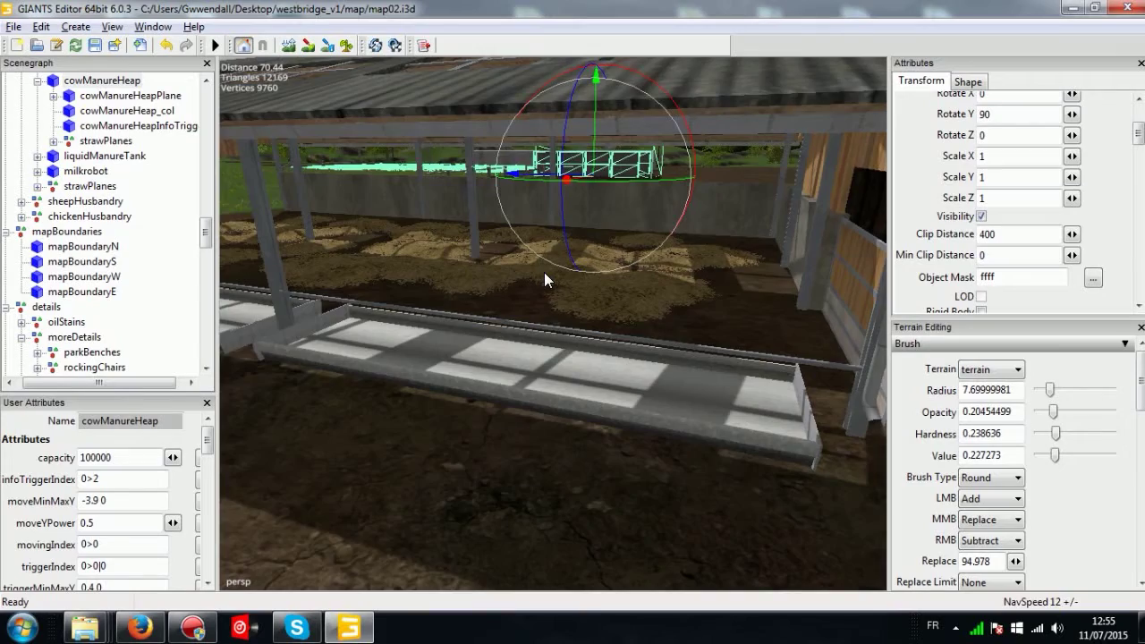
pyautogui.keyDown('alt'); pyautogui.moveTo(548, 273); pyautogui.dragTo(526, 313, button='middle'); pyautogui.keyUp('alt')
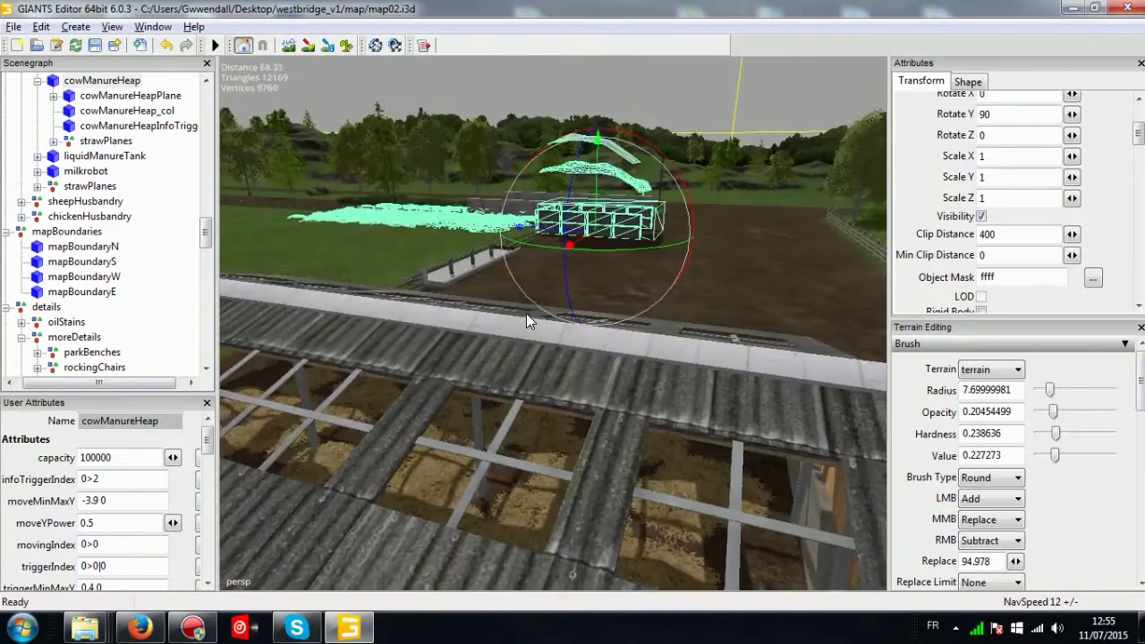
pyautogui.keyDown('alt'); pyautogui.moveTo(526, 313); pyautogui.dragTo(540, 337); pyautogui.keyUp('alt')
pyautogui.scroll(-3, 544, 324)
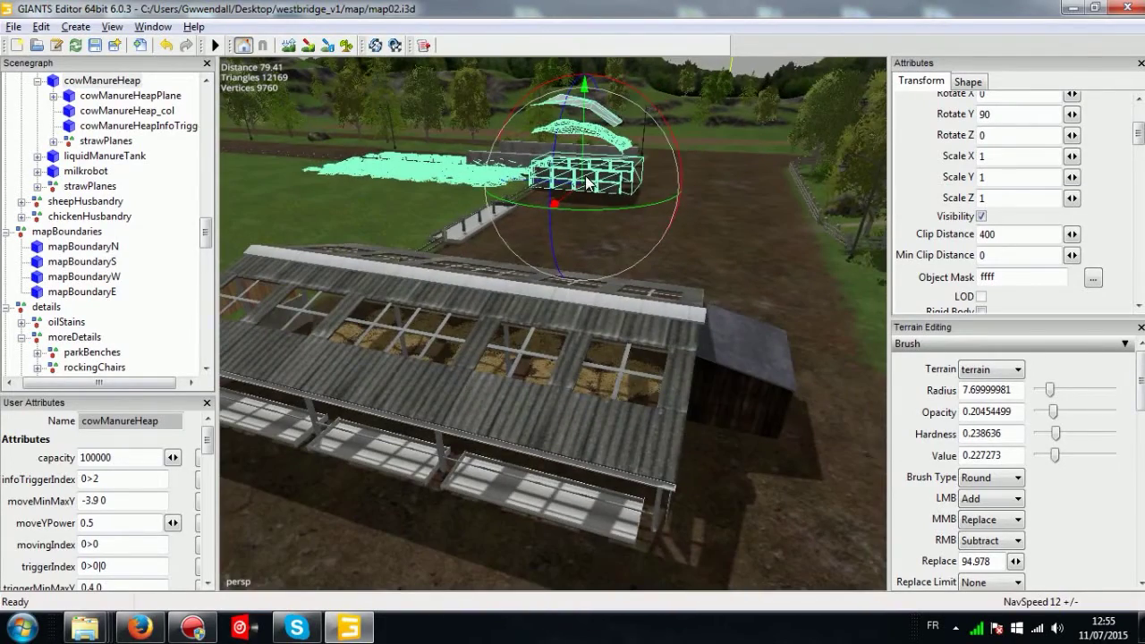
pyautogui.moveTo(578, 188); pyautogui.dragTo(206, 544)
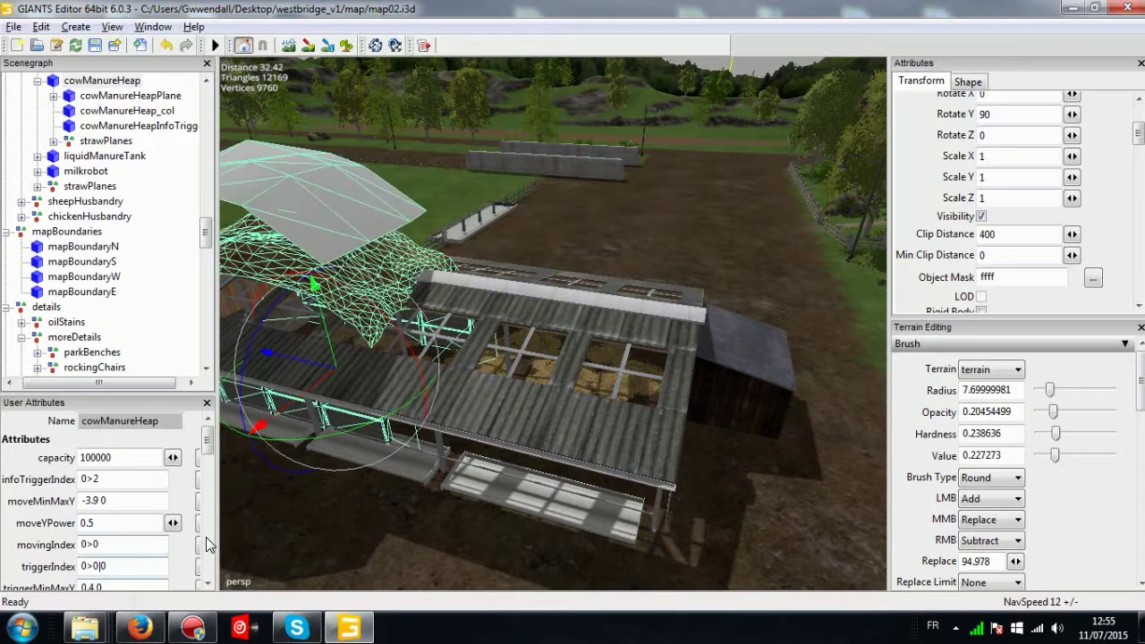
pyautogui.moveTo(298, 396); pyautogui.dragTo(328, 368)
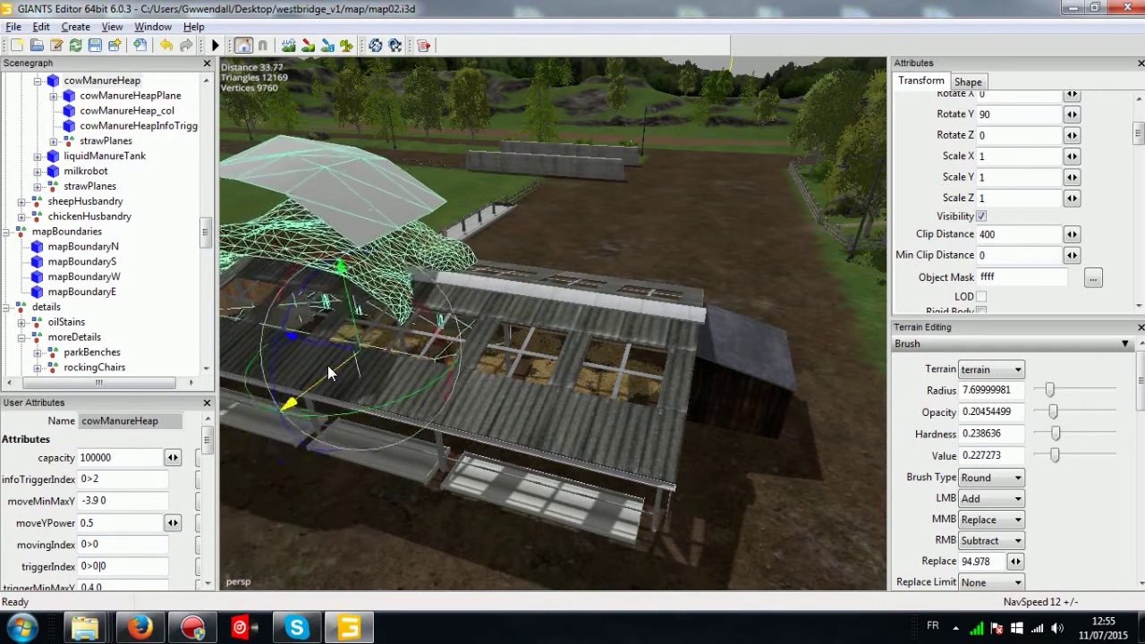
pyautogui.click(326, 349)
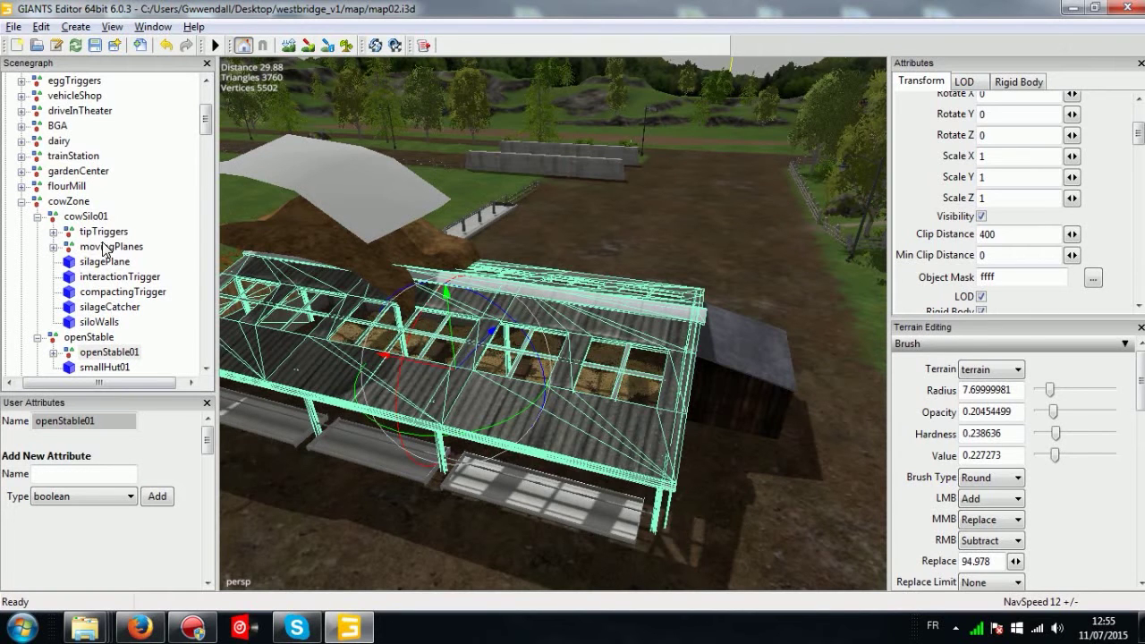
# Select the cowZone group and the planes above the stable to see which scene nodes they belong to.
pyautogui.click(69, 201)
pyautogui.scroll(-4, 152, 304)
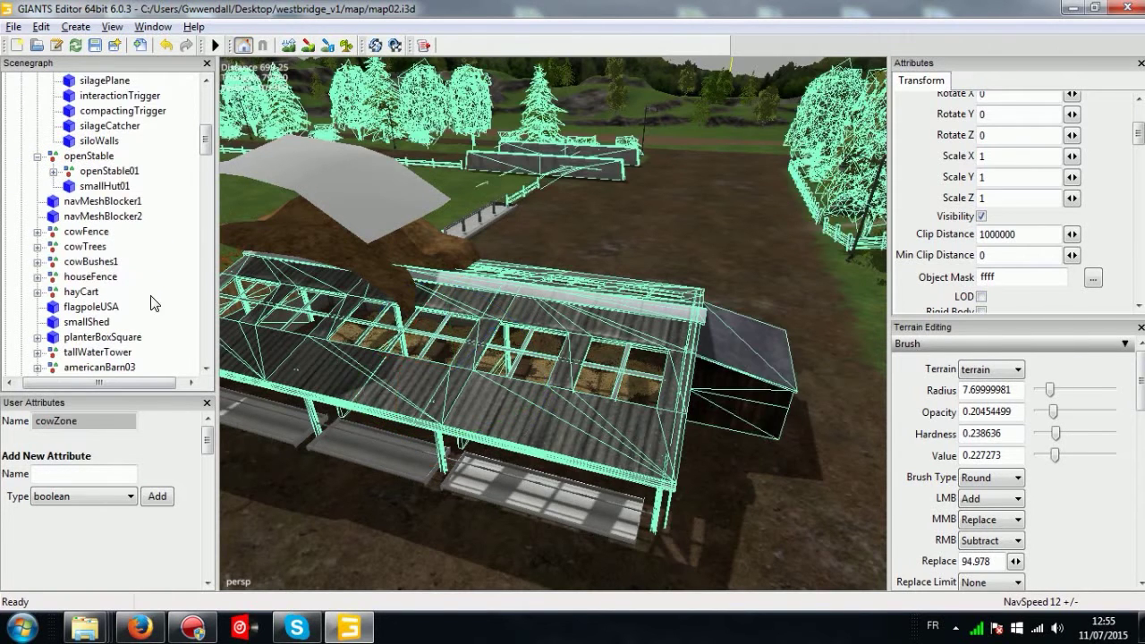
pyautogui.click(365, 163)
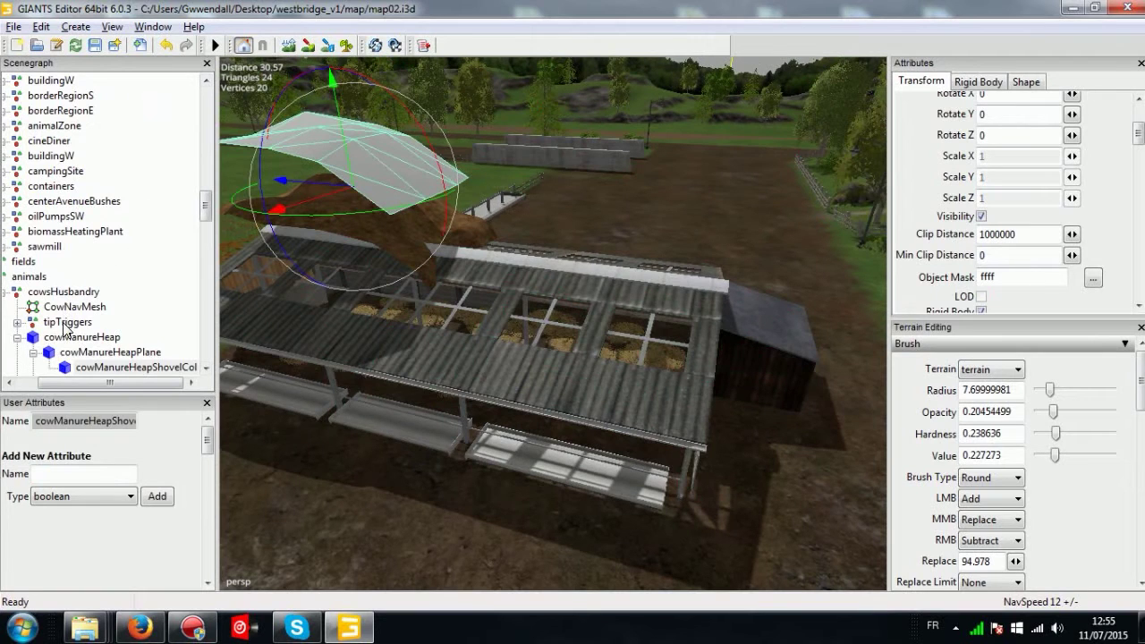
pyautogui.click(101, 353)
# Select cowManureHeap and raise it with its straw planes until its walls stand above the stable roof.
pyautogui.click(89, 337)
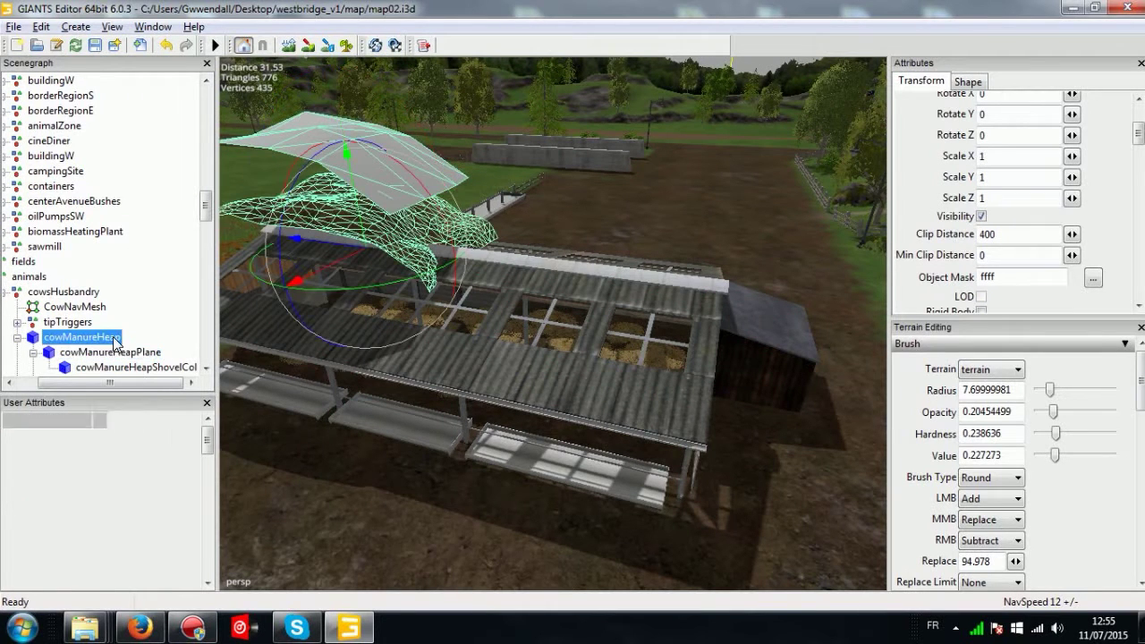
pyautogui.moveTo(57, 383); pyautogui.dragTo(34, 382)
pyautogui.moveTo(205, 203); pyautogui.dragTo(207, 224)
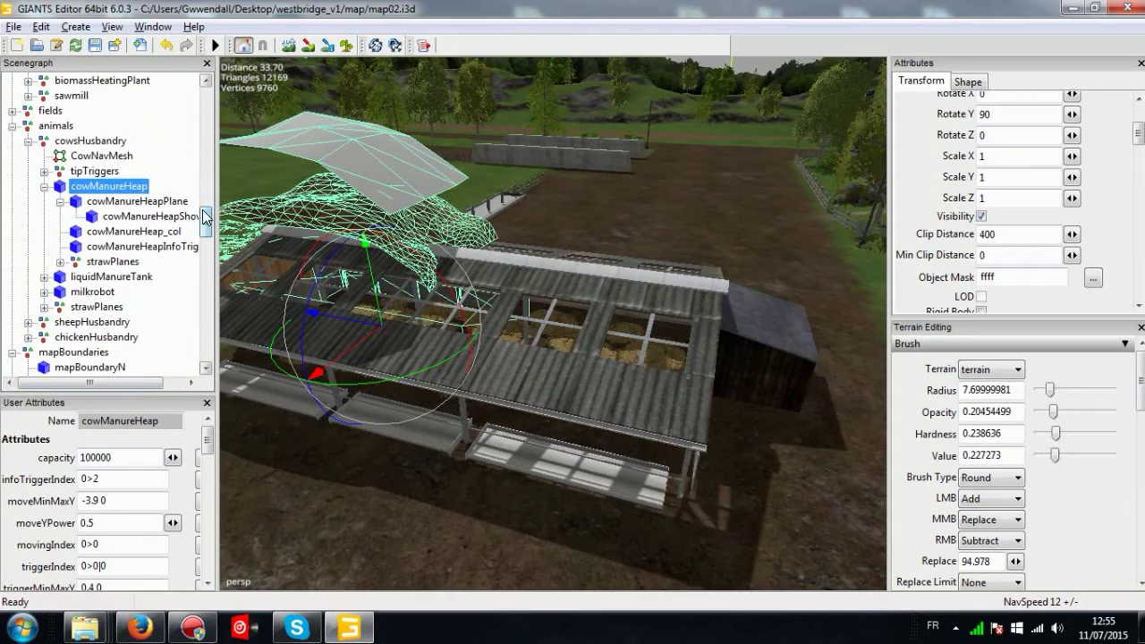
pyautogui.keyDown('alt'); pyautogui.moveTo(389, 233); pyautogui.dragTo(561, 193); pyautogui.keyUp('alt')
pyautogui.moveTo(562, 190); pyautogui.dragTo(548, 115, button='right')
pyautogui.moveTo(430, 161); pyautogui.dragTo(362, 346, button='right')
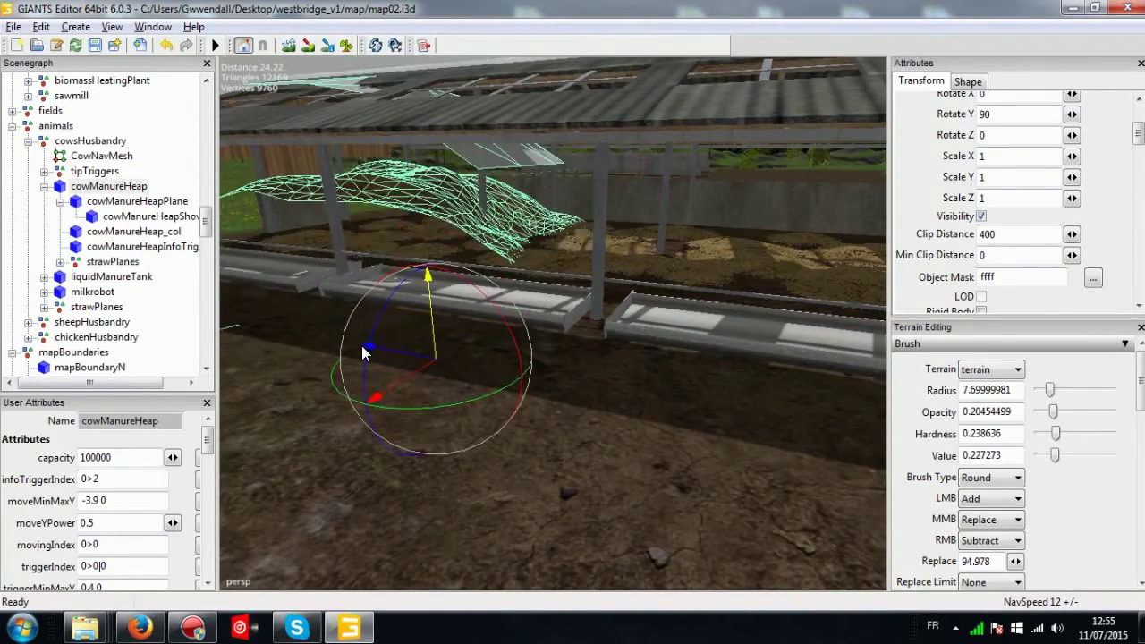
pyautogui.moveTo(362, 339); pyautogui.dragTo(579, 334, button='right')
pyautogui.keyDown('alt'); pyautogui.moveTo(579, 335); pyautogui.dragTo(508, 361); pyautogui.keyUp('alt')
pyautogui.moveTo(510, 360); pyautogui.dragTo(596, 365, button='right')
pyautogui.keyDown('alt'); pyautogui.moveTo(530, 335); pyautogui.dragTo(481, 326); pyautogui.keyUp('alt')
pyautogui.keyDown('alt'); pyautogui.moveTo(662, 297); pyautogui.dragTo(434, 335); pyautogui.keyUp('alt')
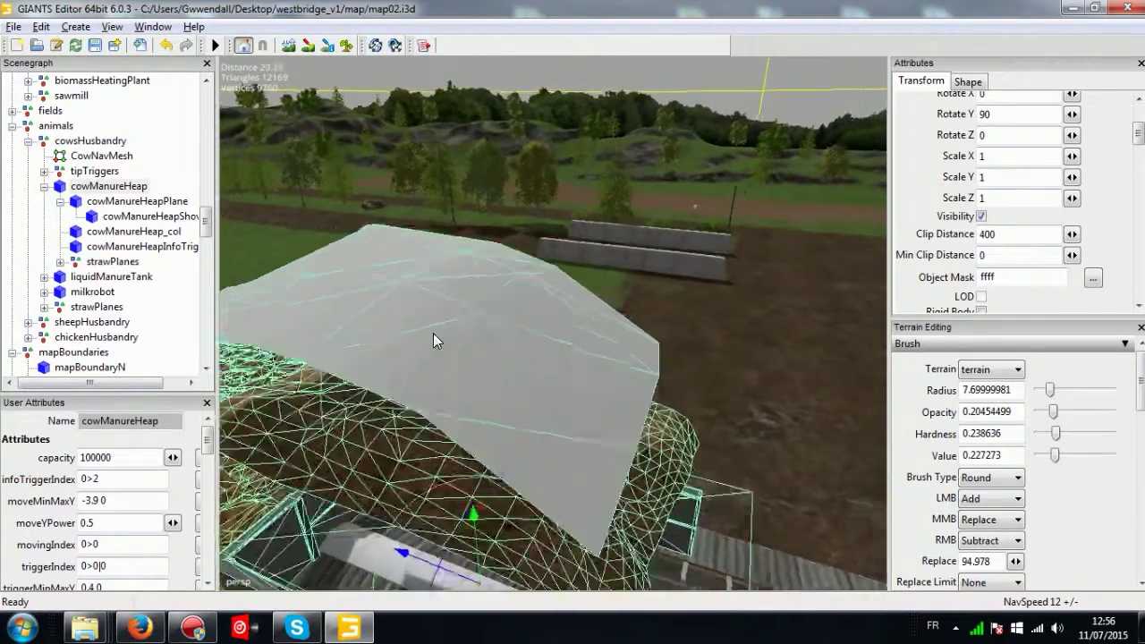
# Inspect the cowManureHeapShovelCol plane over the heap and the straw planes on the neighbouring grass.
pyautogui.moveTo(433, 333); pyautogui.dragTo(483, 294, button='right')
pyautogui.click(521, 289)
pyautogui.moveTo(542, 252); pyautogui.dragTo(650, 179, button='right')
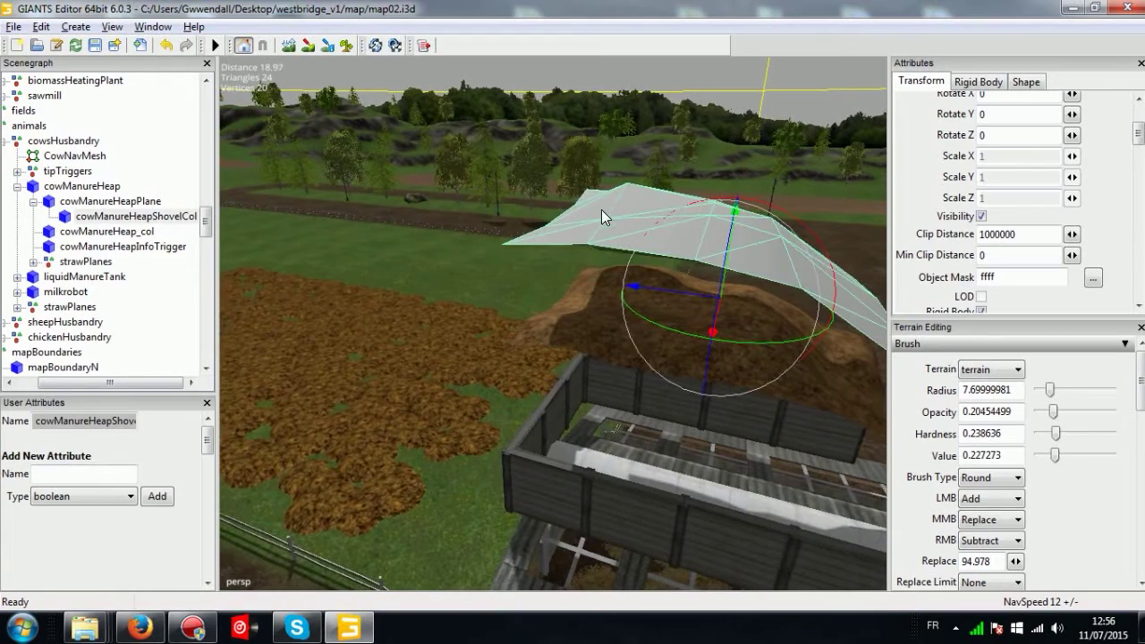
pyautogui.click(397, 349)
pyautogui.moveTo(397, 349); pyautogui.dragTo(503, 424, button='right')
# Select cowManureHeapInfoTrigger around the heap walls and review its rigid body and shape attributes.
pyautogui.click(453, 458)
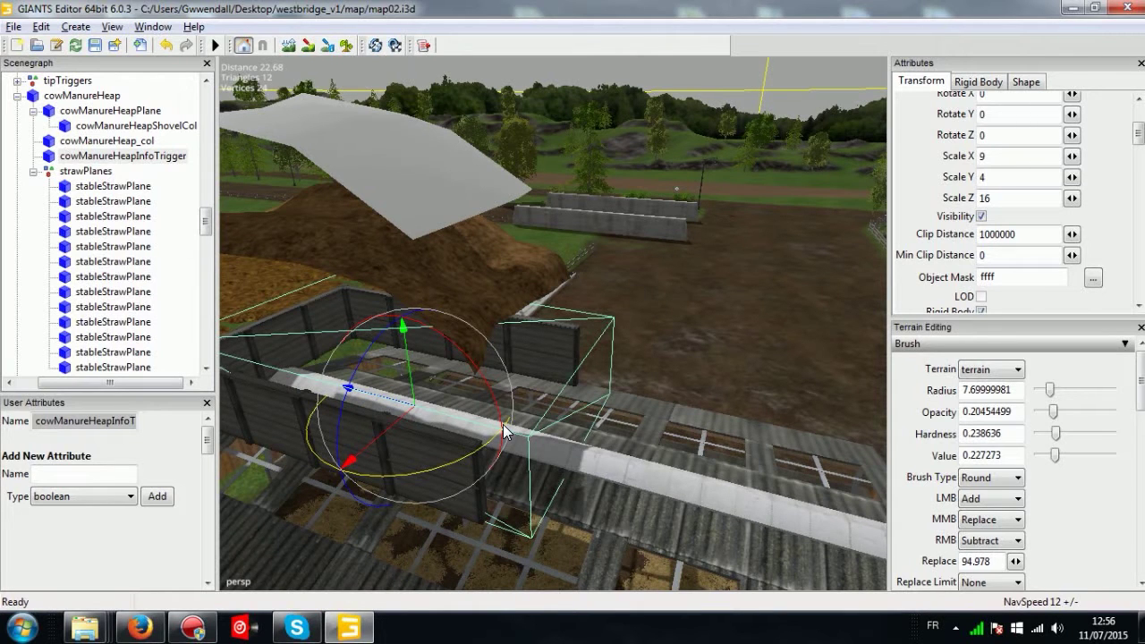
pyautogui.click(978, 82)
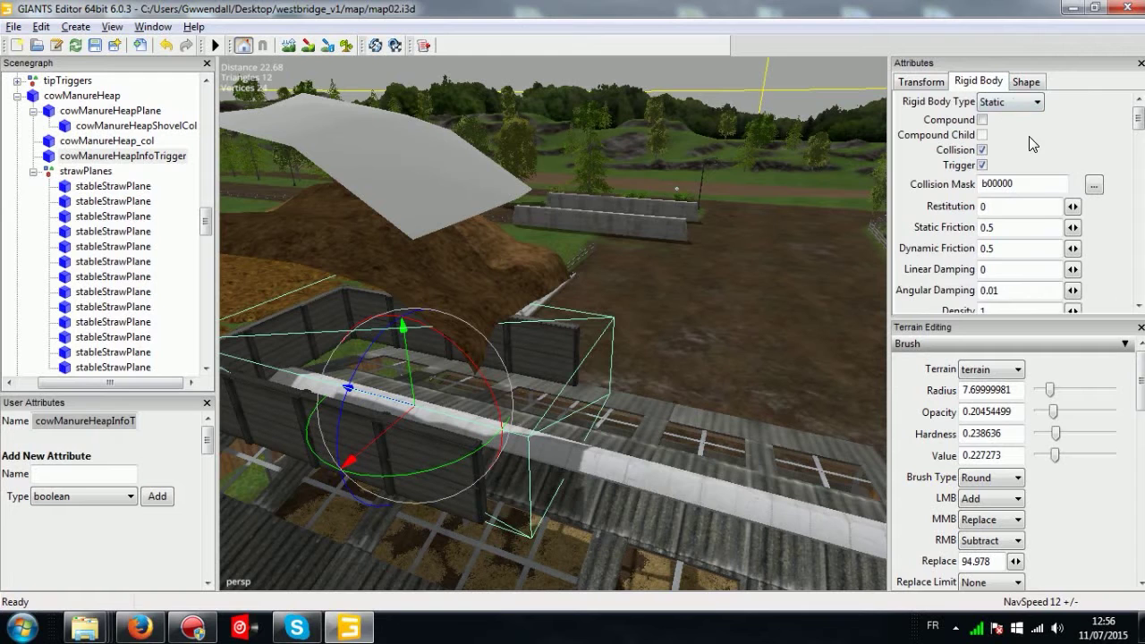
pyautogui.moveTo(1141, 122)
pyautogui.mouseDown()
pyautogui.moveTo(1141, 157)
pyautogui.moveTo(1141, 116)
pyautogui.mouseUp()
pyautogui.click(1026, 82)
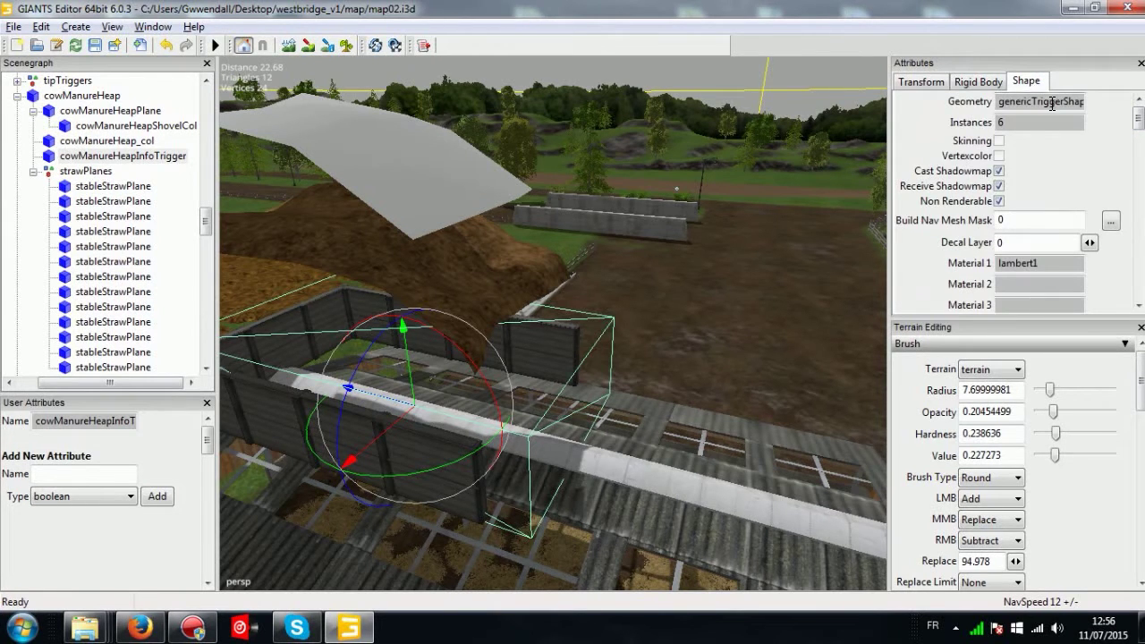
# Check the straw planes, shovel collision plane and info trigger in the view, and select the cowManureHeap walls.
pyautogui.keyDown('alt'); pyautogui.moveTo(787, 180); pyautogui.dragTo(587, 274, button='middle'); pyautogui.keyUp('alt')
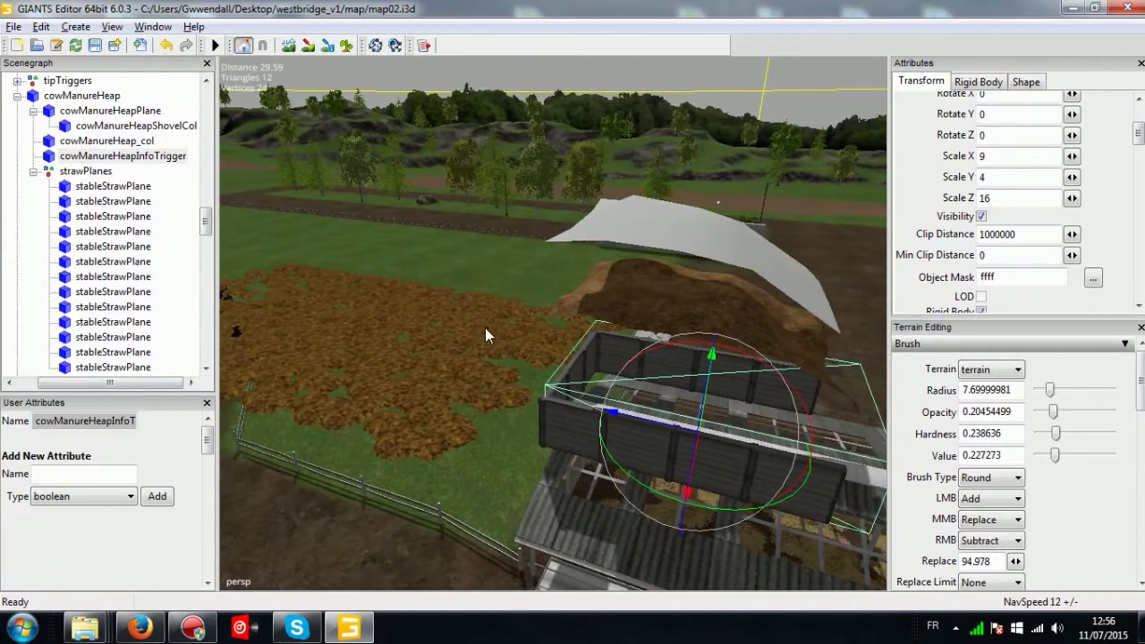
pyautogui.click(394, 352)
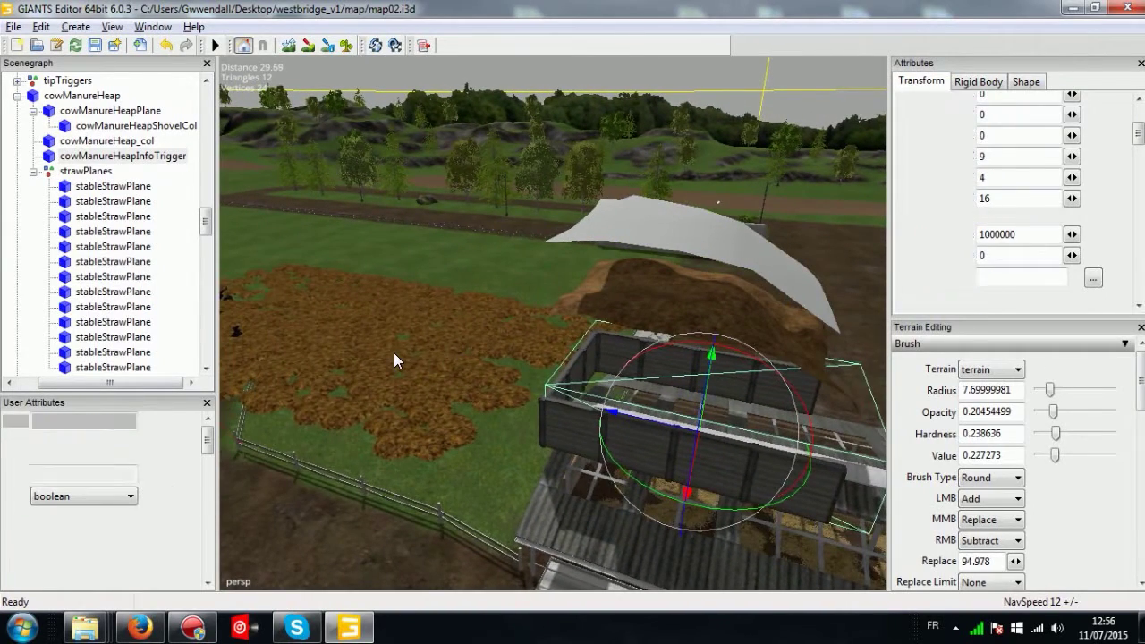
pyautogui.click(715, 229)
pyautogui.click(589, 382)
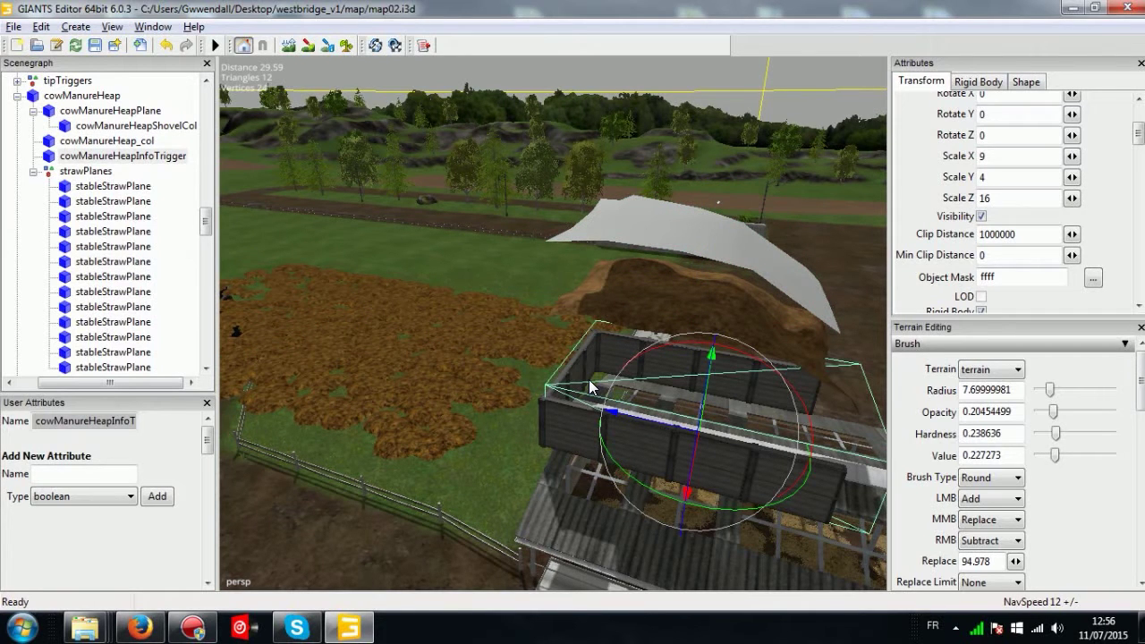
pyautogui.click(569, 415)
pyautogui.keyDown('alt'); pyautogui.moveTo(480, 412); pyautogui.dragTo(263, 401, button='middle'); pyautogui.keyUp('alt')
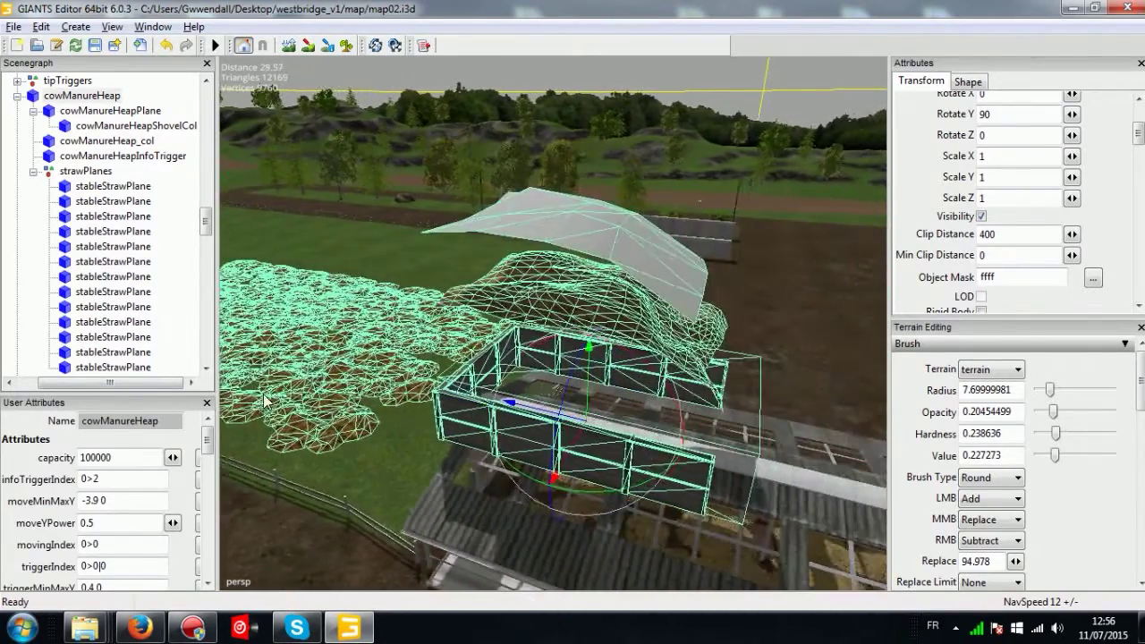
# Examine the cowManureHeapShovelCol plane above the manure up close and reselect the parent cowManureHeap.
pyautogui.scroll(3, 447, 391)
pyautogui.keyDown('alt'); pyautogui.moveTo(450, 389); pyautogui.dragTo(476, 356, button='middle'); pyautogui.keyUp('alt')
pyautogui.moveTo(475, 355); pyautogui.dragTo(538, 167, button='right')
pyautogui.click(540, 175)
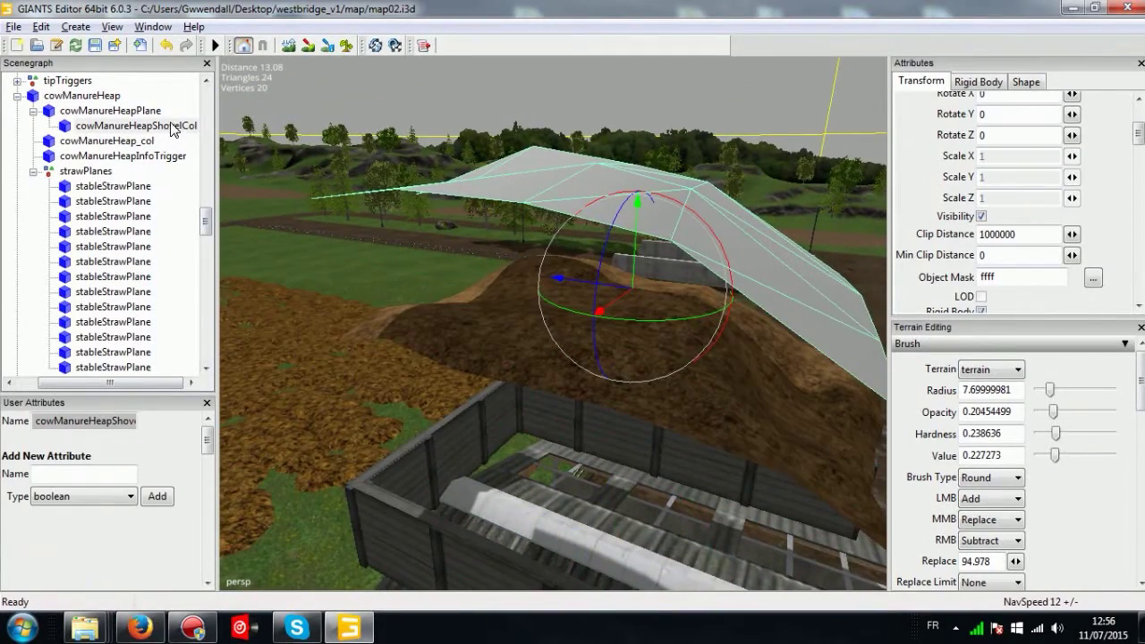
pyautogui.moveTo(549, 225); pyautogui.dragTo(542, 284, button='right')
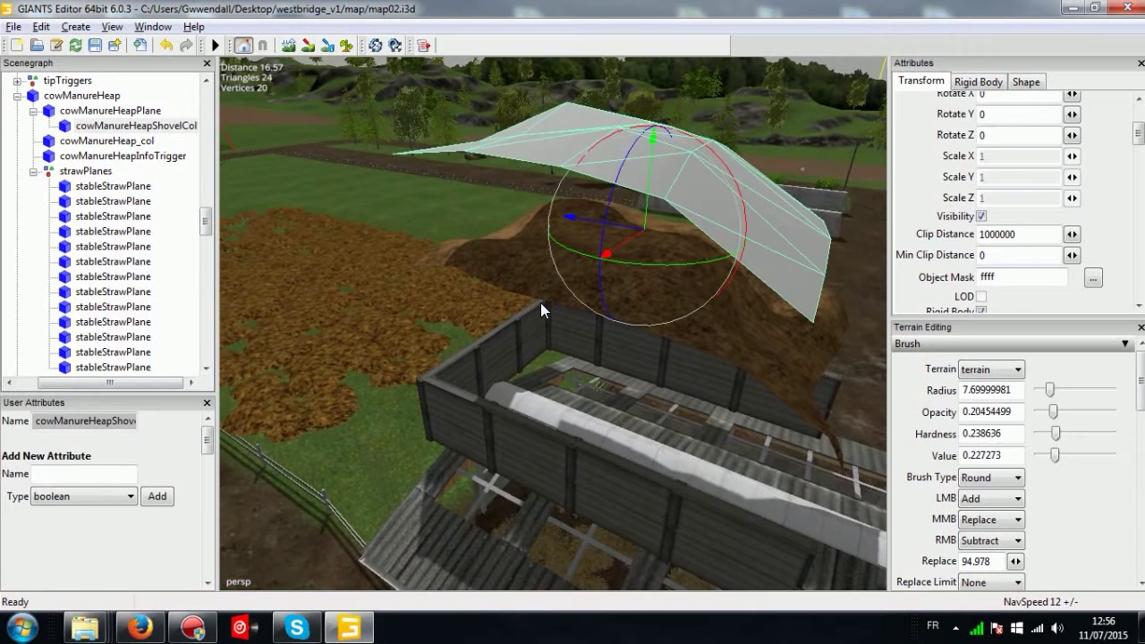
pyautogui.click(515, 441)
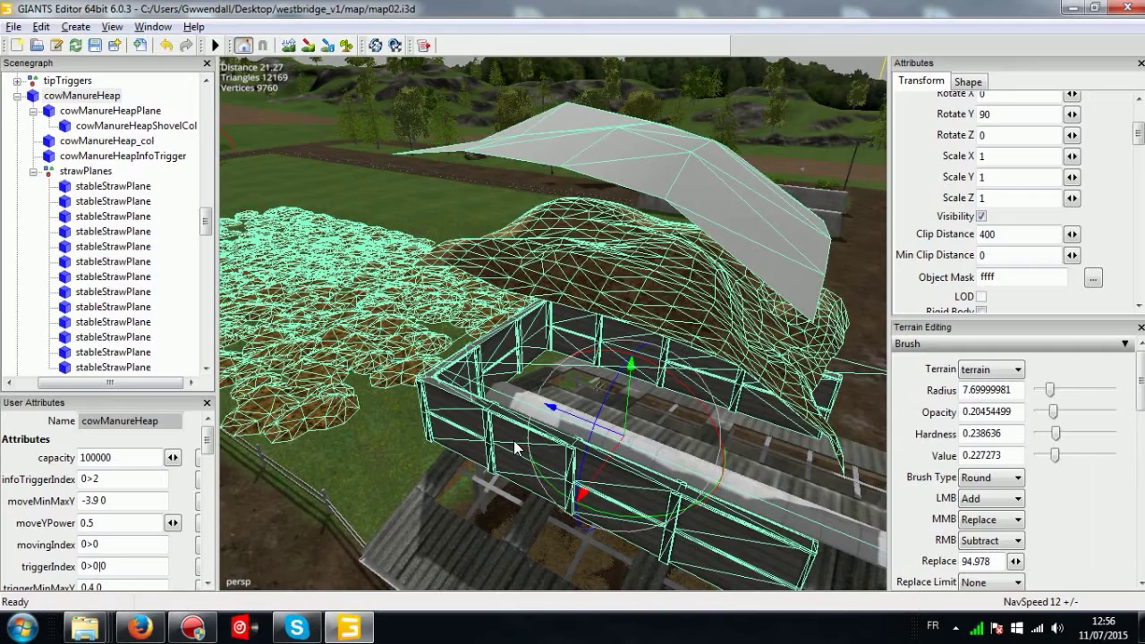
pyautogui.moveTo(512, 437); pyautogui.dragTo(467, 409, button='right')
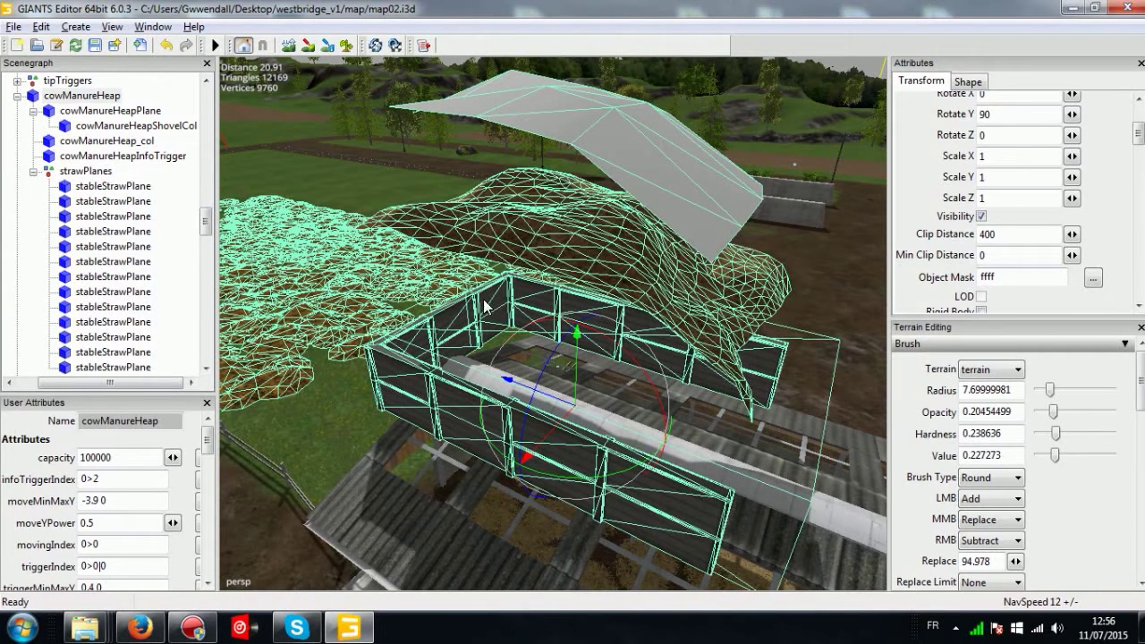
# Examine the manure heap's walls above the stable roof up close, with cowManureHeap selected in the scene tree.
pyautogui.keyDown('alt'); pyautogui.moveTo(534, 341); pyautogui.dragTo(506, 308, button='middle'); pyautogui.keyUp('alt')
pyautogui.scroll(5, 514, 269)
pyautogui.keyDown('alt'); pyautogui.moveTo(675, 376); pyautogui.dragTo(633, 258, button='middle'); pyautogui.keyUp('alt')
pyautogui.scroll(1, 634, 261)
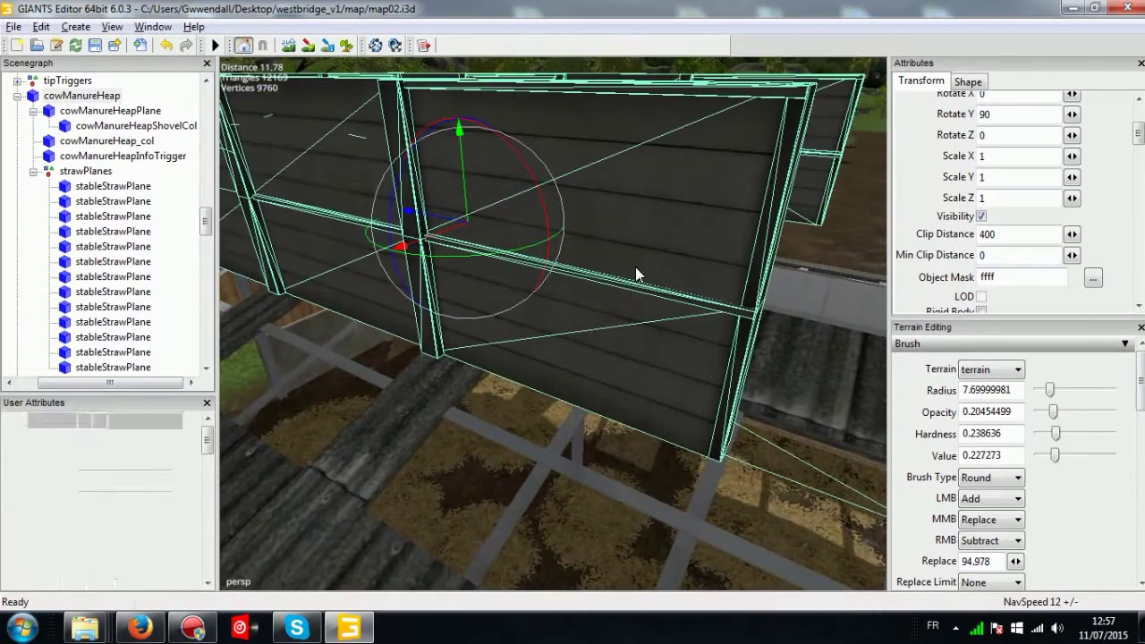
pyautogui.click(75, 98)
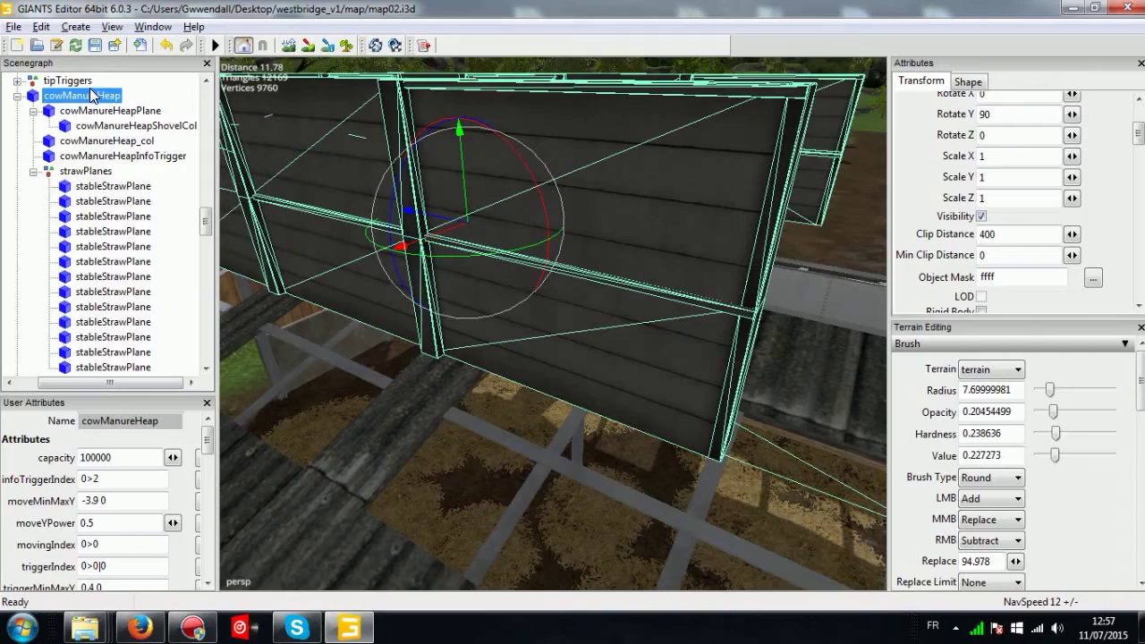
pyautogui.scroll(-3, 304, 161)
pyautogui.keyDown('alt'); pyautogui.moveTo(316, 180); pyautogui.dragTo(422, 344); pyautogui.keyUp('alt')
pyautogui.moveTo(424, 349); pyautogui.dragTo(374, 362, button='right')
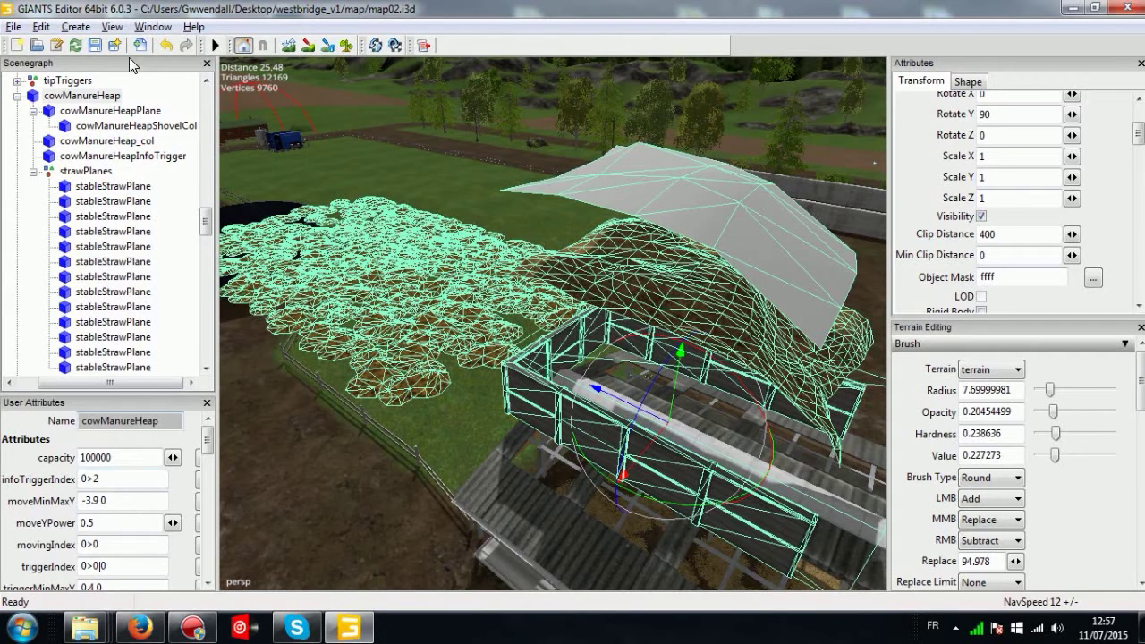
# Review the whole cowManureHeap with its straw planes over the stable from several angles.
pyautogui.click(99, 95)
pyautogui.keyDown('alt'); pyautogui.moveTo(603, 414); pyautogui.dragTo(620, 272); pyautogui.keyUp('alt')
pyautogui.keyDown('alt'); pyautogui.moveTo(620, 271); pyautogui.dragTo(620, 270, button='middle'); pyautogui.keyUp('alt')
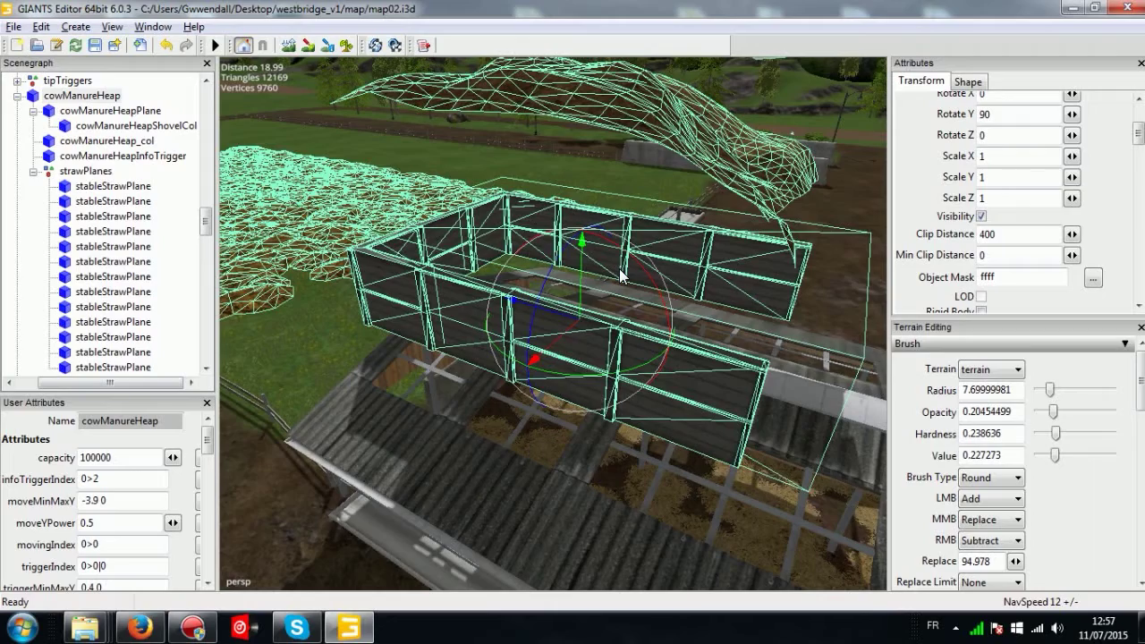
pyautogui.keyDown('alt'); pyautogui.moveTo(625, 270); pyautogui.dragTo(572, 278); pyautogui.keyUp('alt')
pyautogui.keyDown('alt'); pyautogui.moveTo(571, 277); pyautogui.dragTo(654, 334, button='middle'); pyautogui.keyUp('alt')
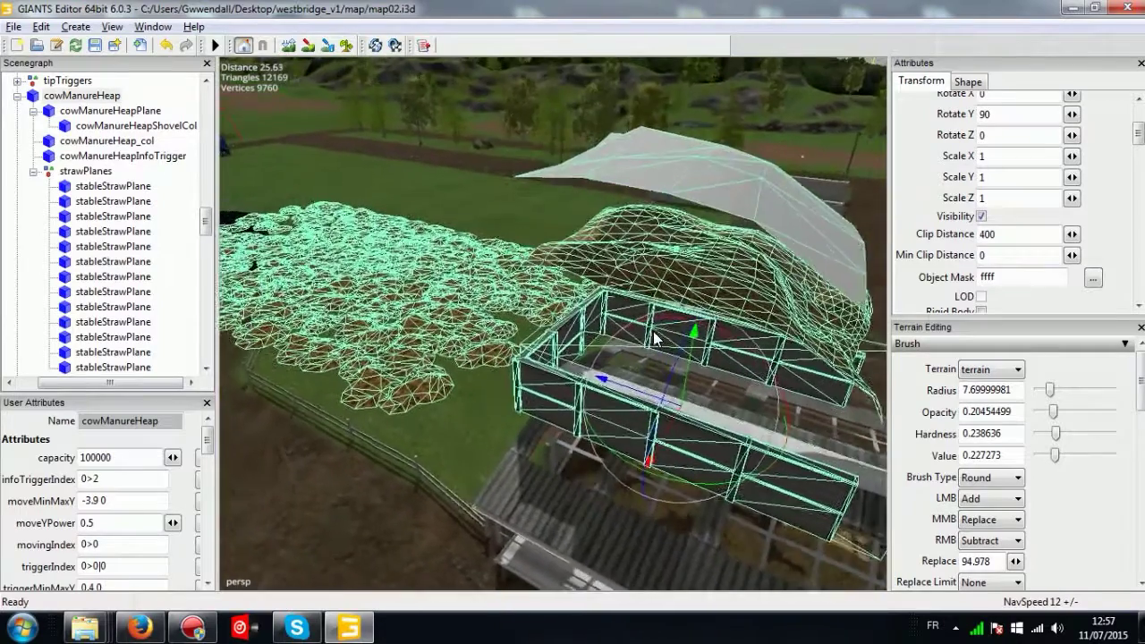
pyautogui.keyDown('alt'); pyautogui.moveTo(654, 335); pyautogui.dragTo(616, 331); pyautogui.keyUp('alt')
pyautogui.moveTo(618, 335); pyautogui.dragTo(579, 291, button='right')
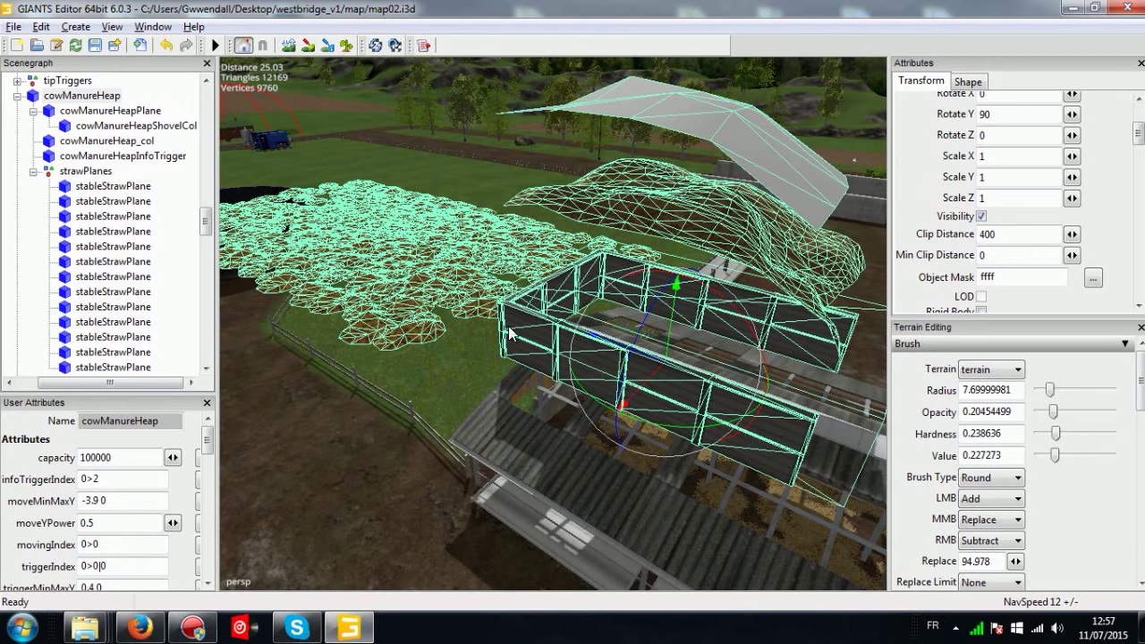
# Move cowManureHeap vertically and lower it with its straw planes through the stable roof to below ground level.
pyautogui.moveTo(478, 379); pyautogui.dragTo(475, 300, button='right')
pyautogui.moveTo(641, 292); pyautogui.dragTo(604, 253)
pyautogui.keyDown('alt'); pyautogui.moveTo(711, 374); pyautogui.dragTo(688, 366, button='middle'); pyautogui.keyUp('alt')
pyautogui.keyDown('alt'); pyautogui.moveTo(688, 366); pyautogui.dragTo(748, 368, button='right'); pyautogui.keyUp('alt')
pyautogui.scroll(-8, 607, 246)
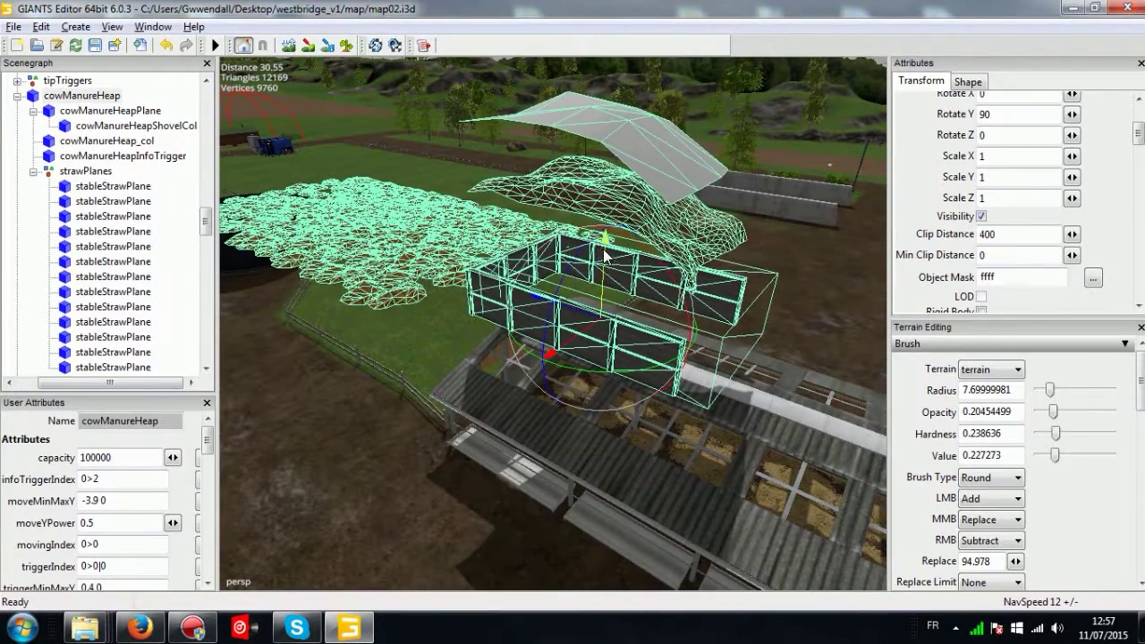
pyautogui.moveTo(604, 256); pyautogui.dragTo(598, 577)
pyautogui.moveTo(603, 570); pyautogui.dragTo(599, 353, button='right')
# Reselect cowManureHeap by way of its info trigger and check how the lowered heap sits in the stable.
pyautogui.click(612, 329)
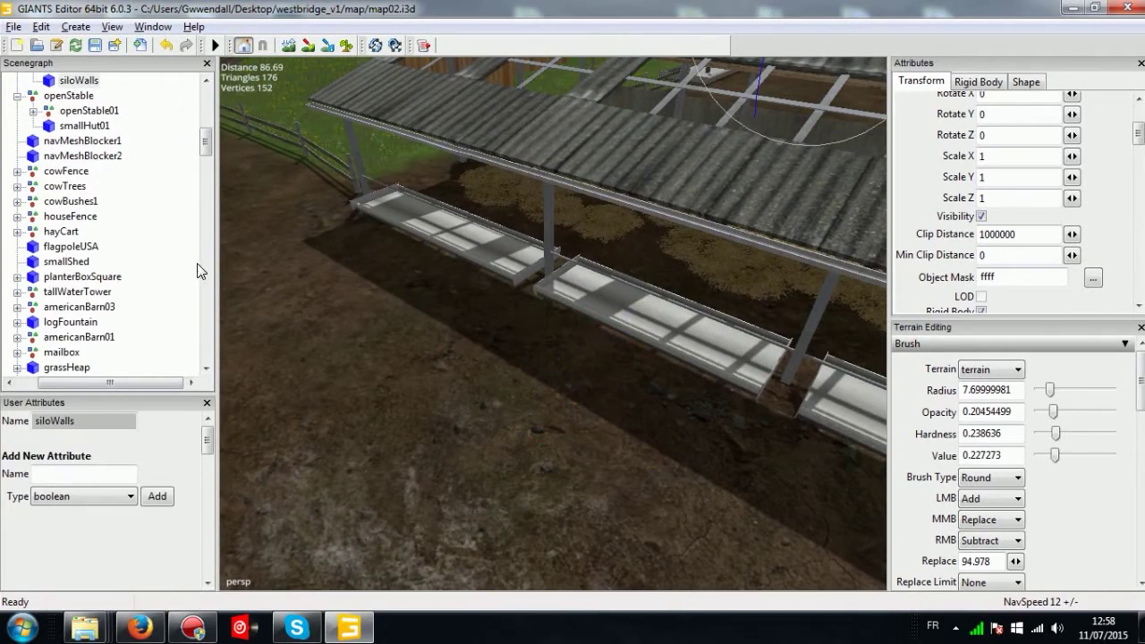
pyautogui.moveTo(205, 141); pyautogui.dragTo(206, 125)
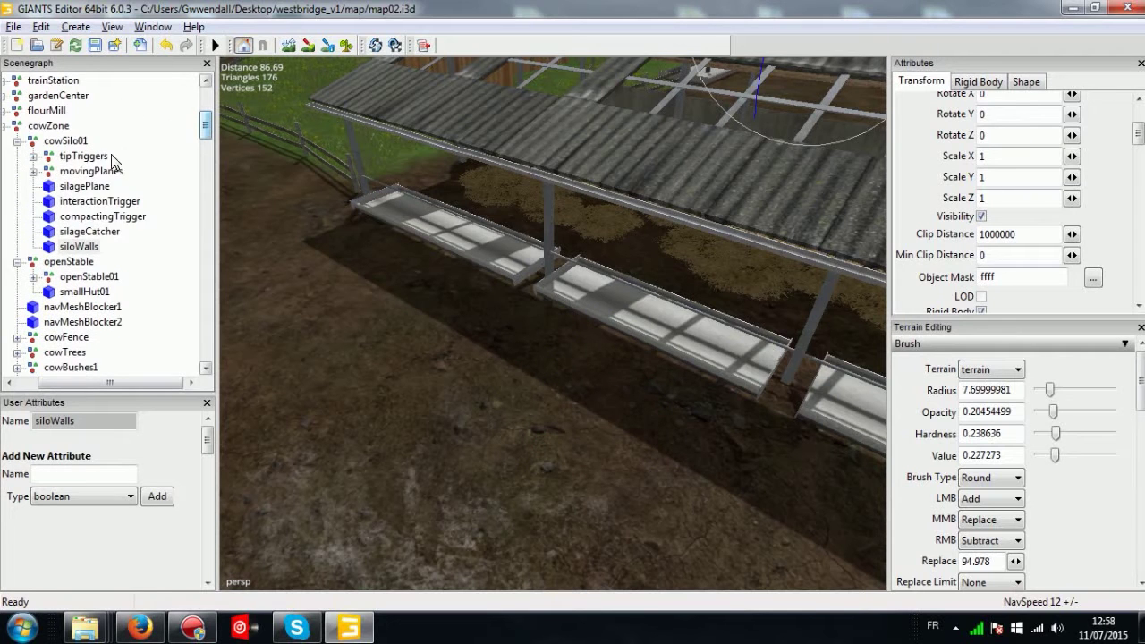
pyautogui.moveTo(404, 210); pyautogui.dragTo(502, 183, button='right')
pyautogui.click(503, 184)
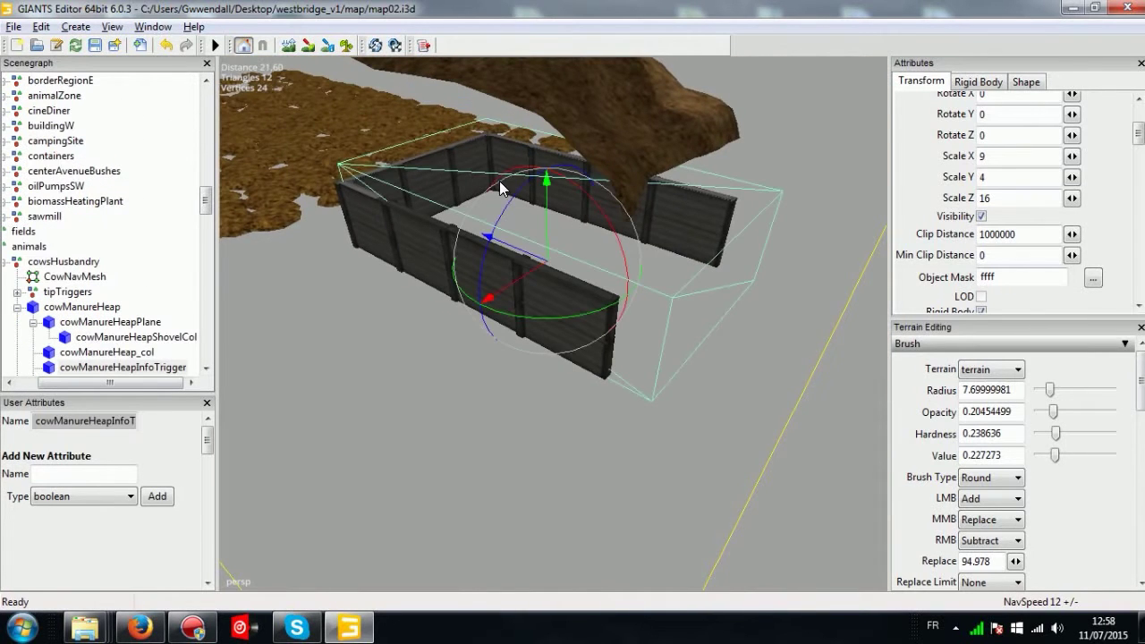
pyautogui.click(96, 309)
pyautogui.scroll(-8, 572, 268)
pyautogui.moveTo(542, 248); pyautogui.dragTo(567, 378)
pyautogui.moveTo(567, 378); pyautogui.dragTo(649, 345, button='right')
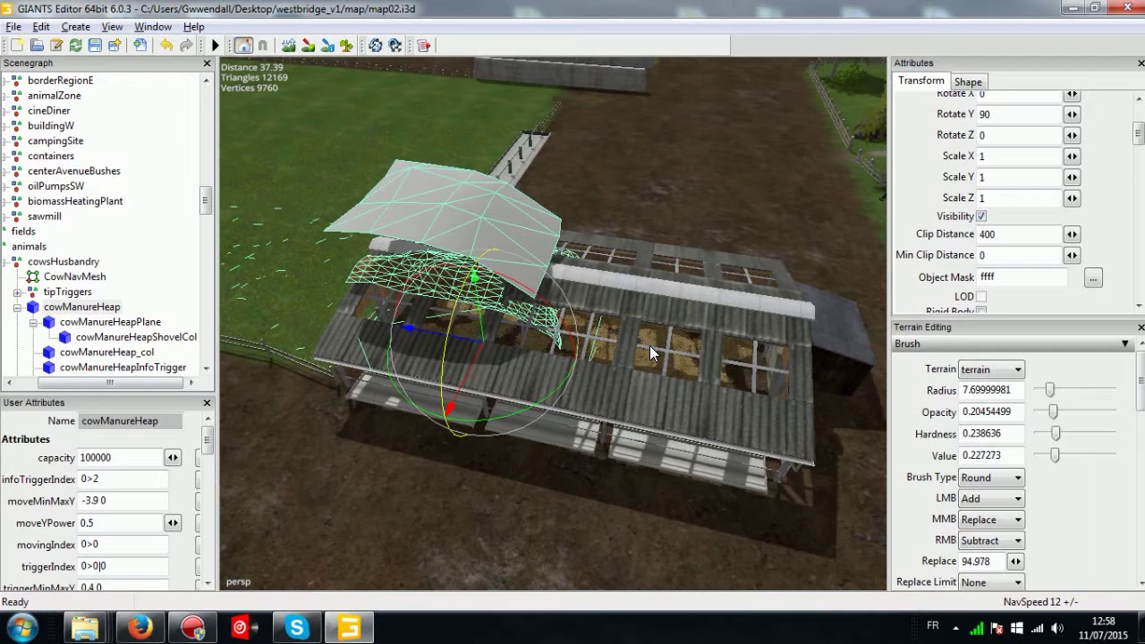
# Try to rotate cowManureHeap from a view below the terrain and undo the rotation.
pyautogui.keyDown('alt'); pyautogui.moveTo(649, 345); pyautogui.dragTo(602, 134); pyautogui.keyUp('alt')
pyautogui.moveTo(603, 138); pyautogui.dragTo(583, 339, button='right')
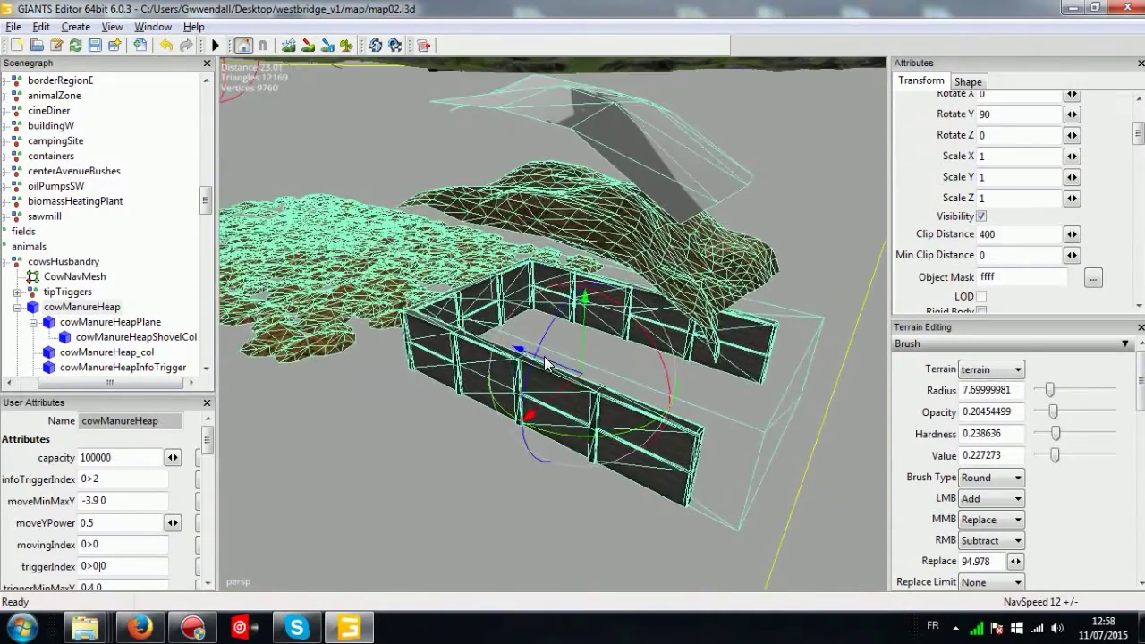
pyautogui.moveTo(536, 357); pyautogui.dragTo(585, 366)
pyautogui.hotkey('ctrl', 'z')
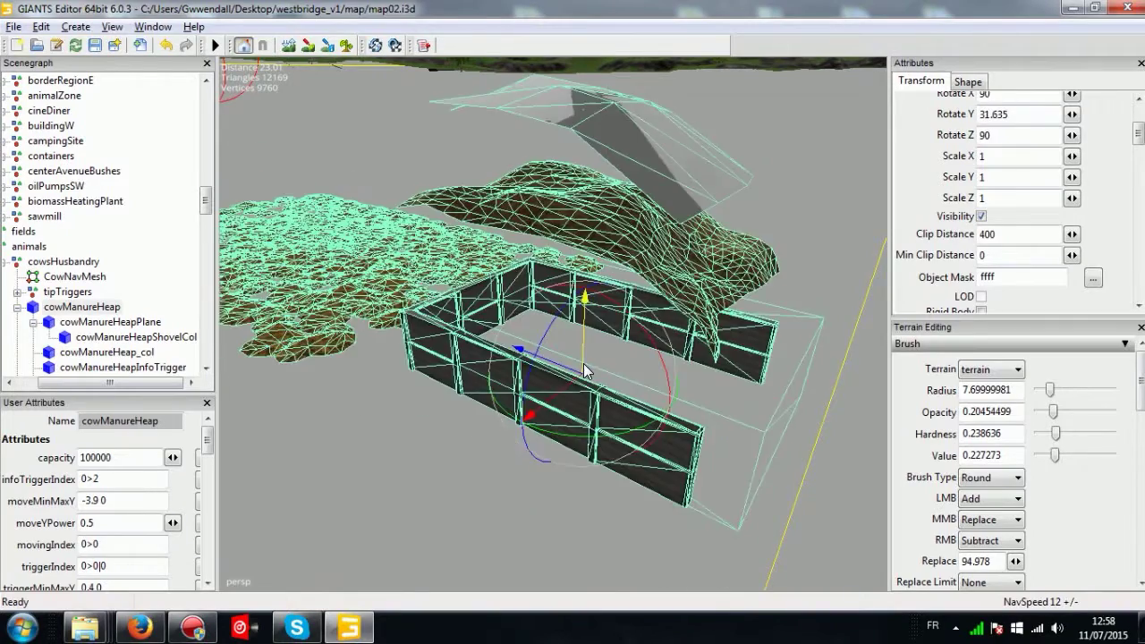
# Examine the lowered cowManureHeap's walls, manure plane and straw planes from beneath the terrain.
pyautogui.moveTo(557, 369); pyautogui.dragTo(701, 481, button='right')
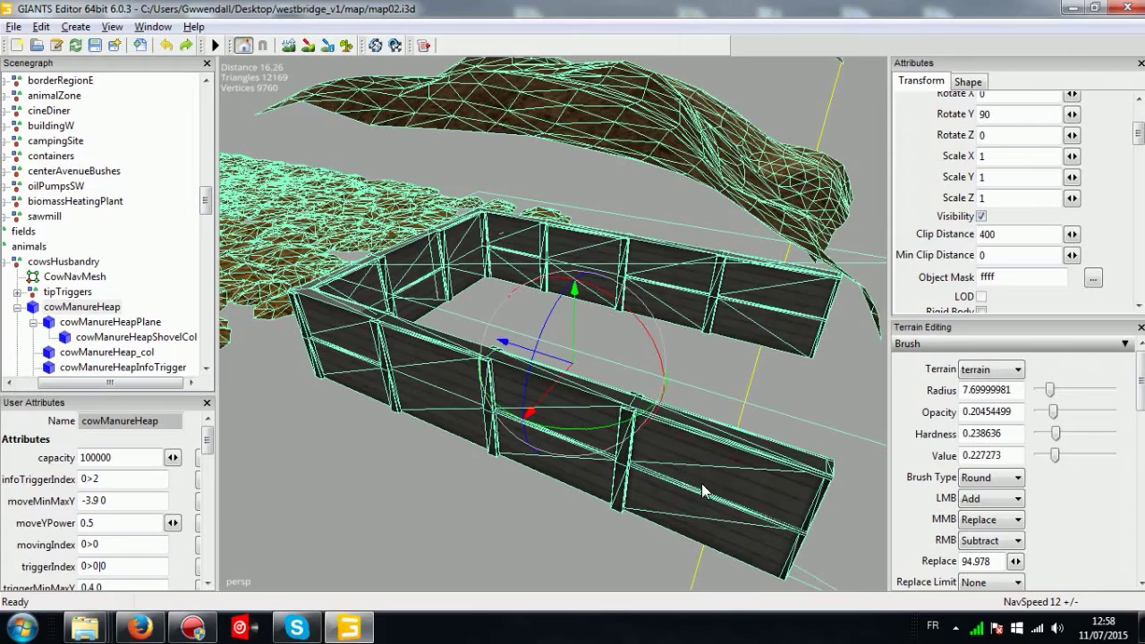
pyautogui.keyDown('alt'); pyautogui.moveTo(685, 483); pyautogui.dragTo(737, 453, button='middle'); pyautogui.keyUp('alt')
pyautogui.keyDown('alt'); pyautogui.moveTo(737, 453); pyautogui.dragTo(674, 449); pyautogui.keyUp('alt')
pyautogui.moveTo(674, 449); pyautogui.dragTo(636, 396, button='right')
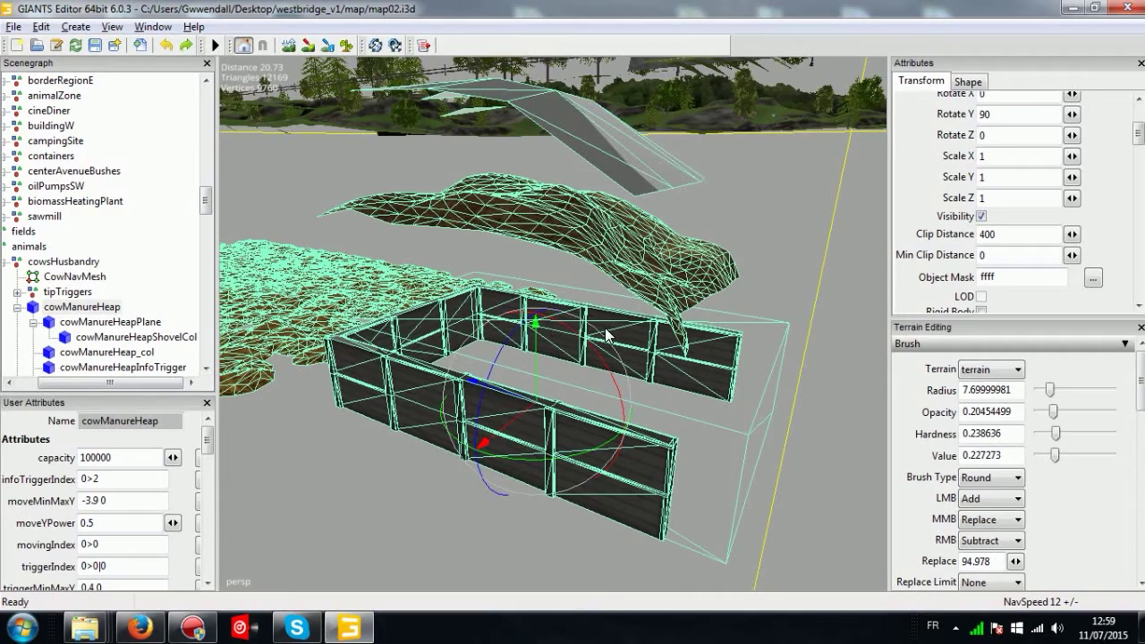
pyautogui.keyDown('alt'); pyautogui.moveTo(600, 328); pyautogui.dragTo(677, 382, button='middle'); pyautogui.keyUp('alt')
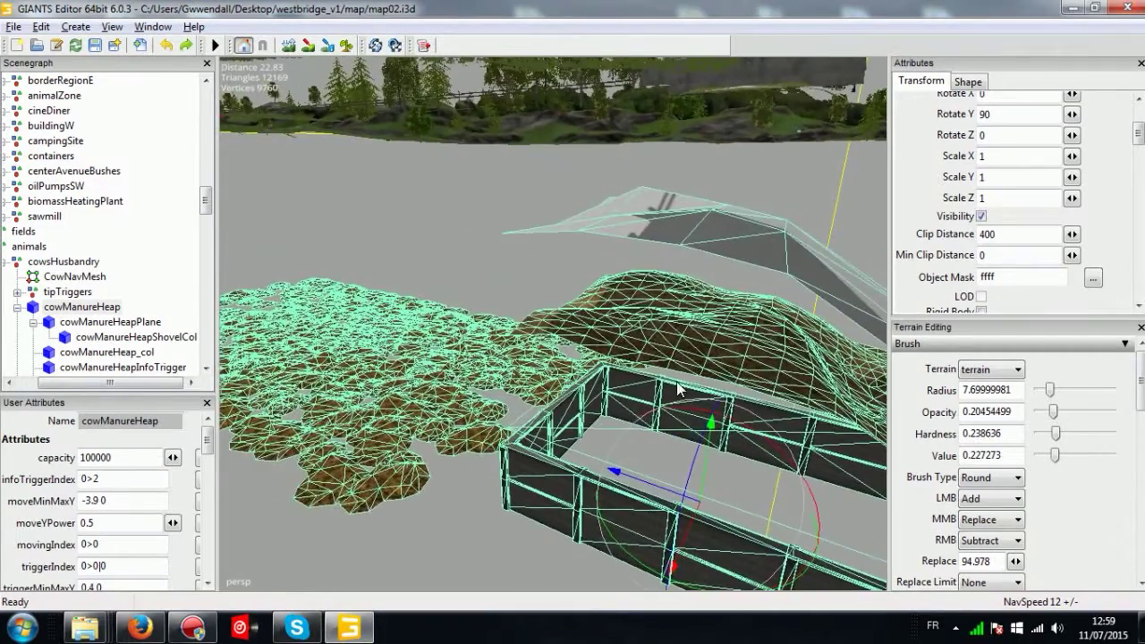
pyautogui.keyDown('alt'); pyautogui.moveTo(380, 375); pyautogui.dragTo(458, 341, button='middle'); pyautogui.keyUp('alt')
pyautogui.keyDown('alt'); pyautogui.moveTo(674, 326); pyautogui.dragTo(546, 346, button='middle'); pyautogui.keyUp('alt')
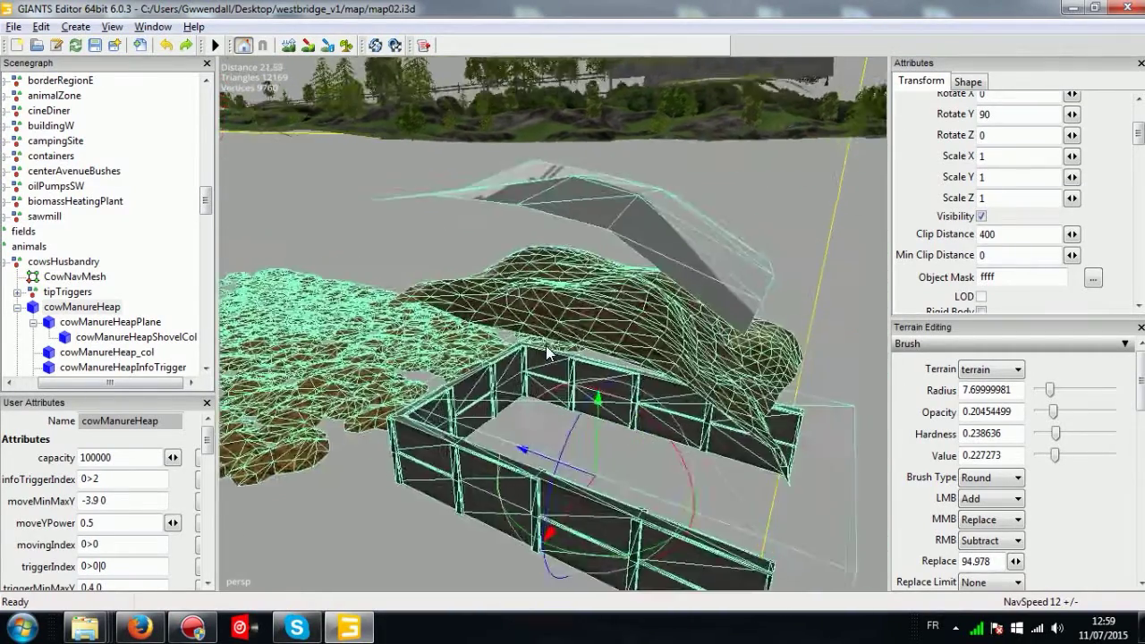
# Collapse the strawPlanes group under cowManureHeap and inspect the heap's moveMinMaxY attribute.
pyautogui.keyDown('alt'); pyautogui.moveTo(599, 372); pyautogui.dragTo(570, 373, button='middle'); pyautogui.keyUp('alt')
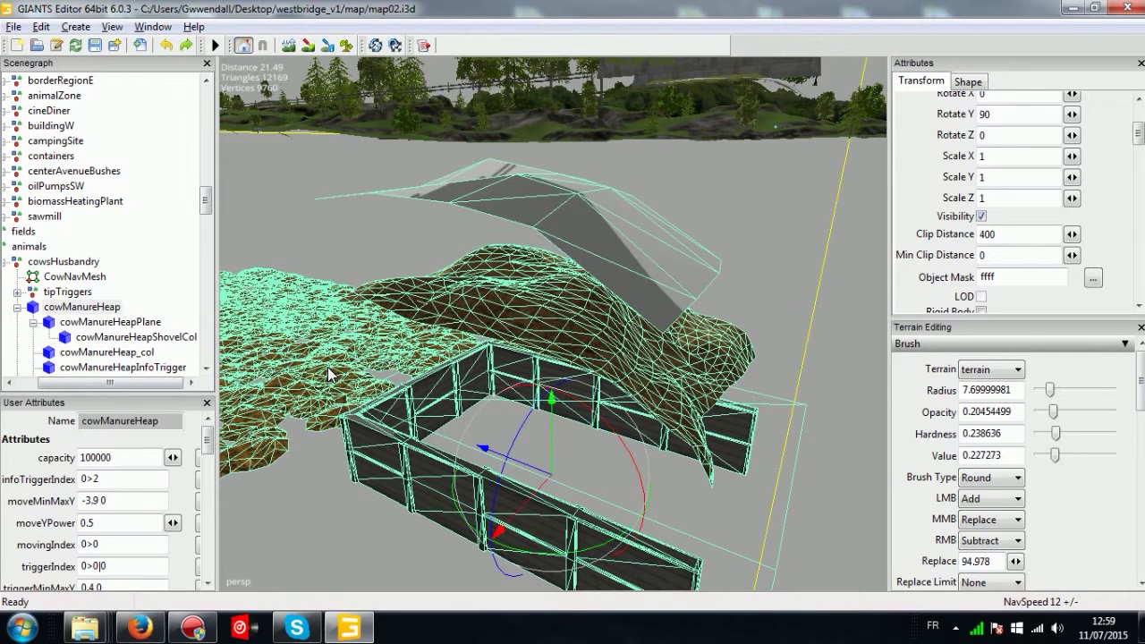
pyautogui.scroll(-2, 207, 211)
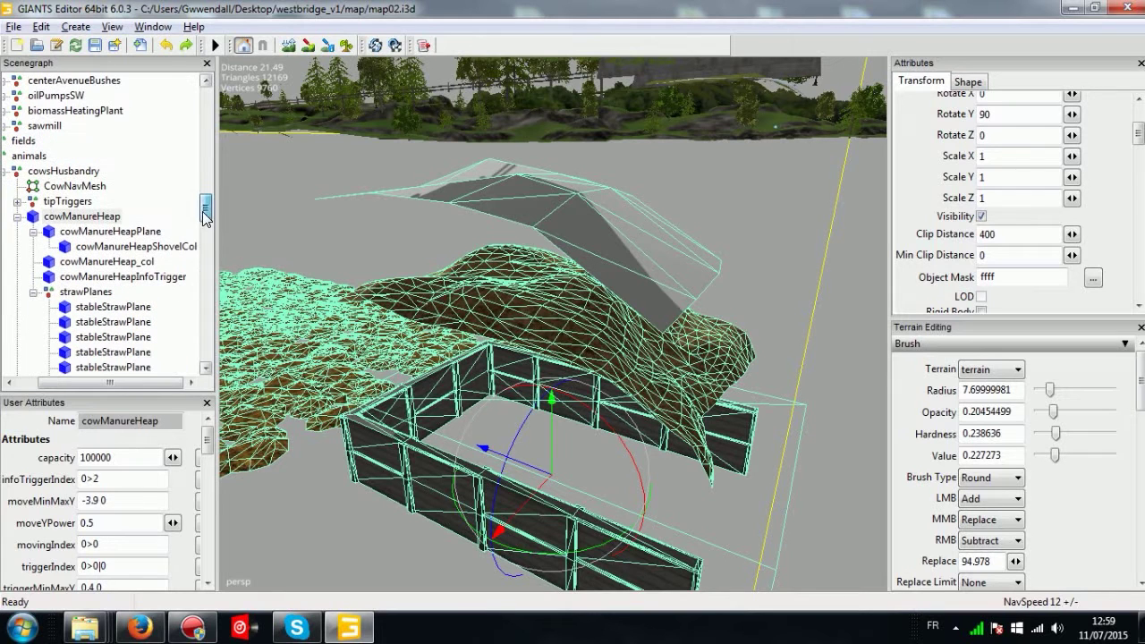
pyautogui.click(94, 291)
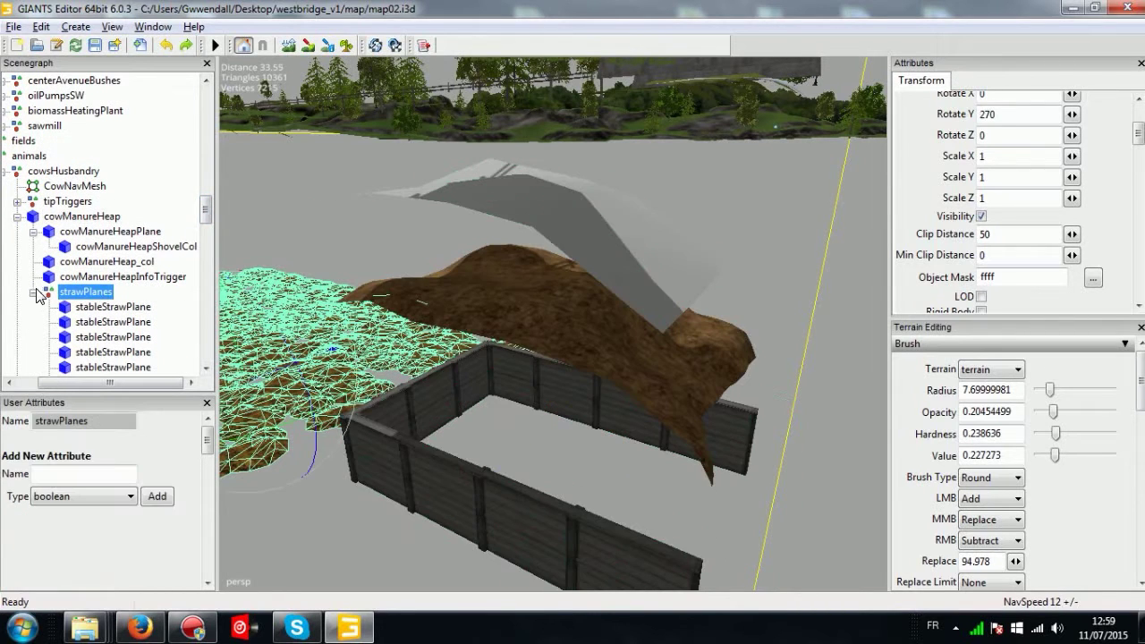
pyautogui.click(32, 292)
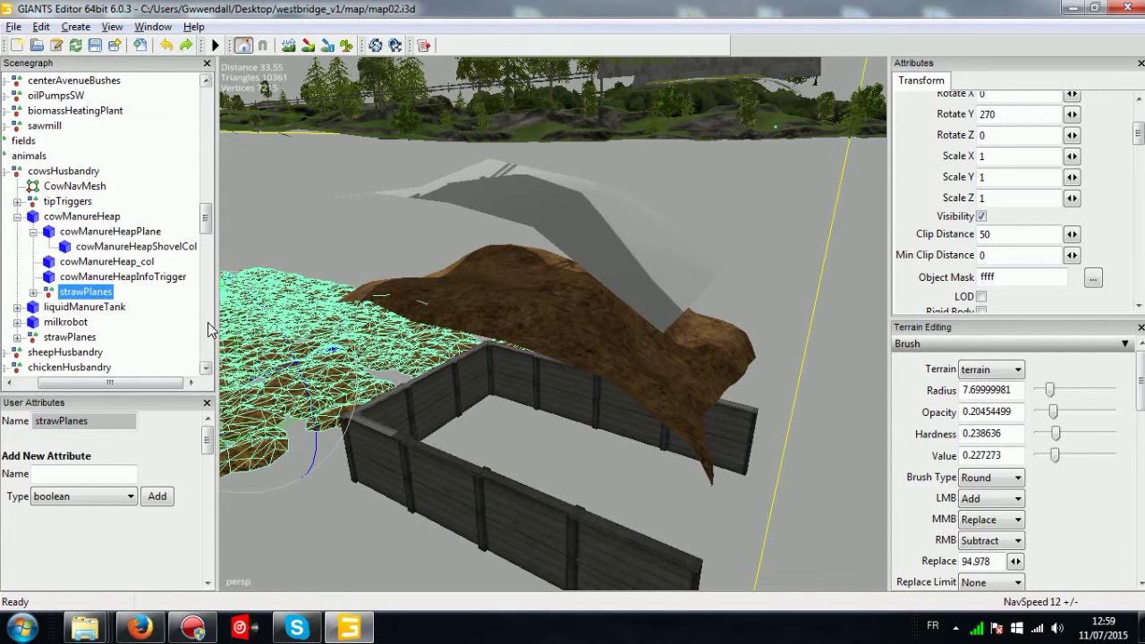
pyautogui.click(72, 218)
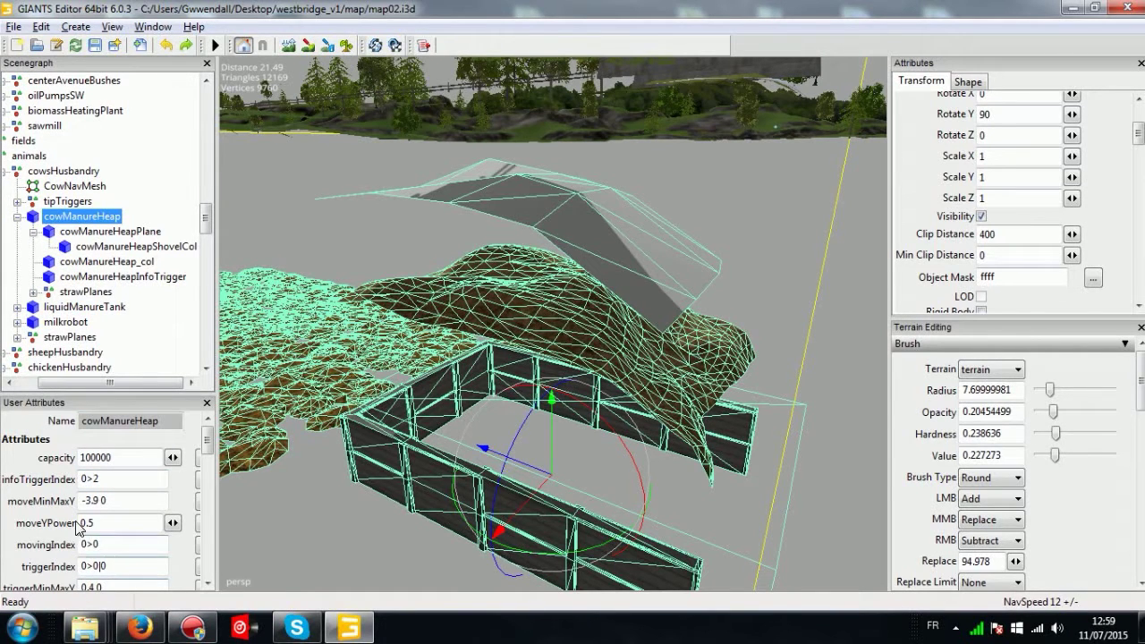
pyautogui.click(93, 501)
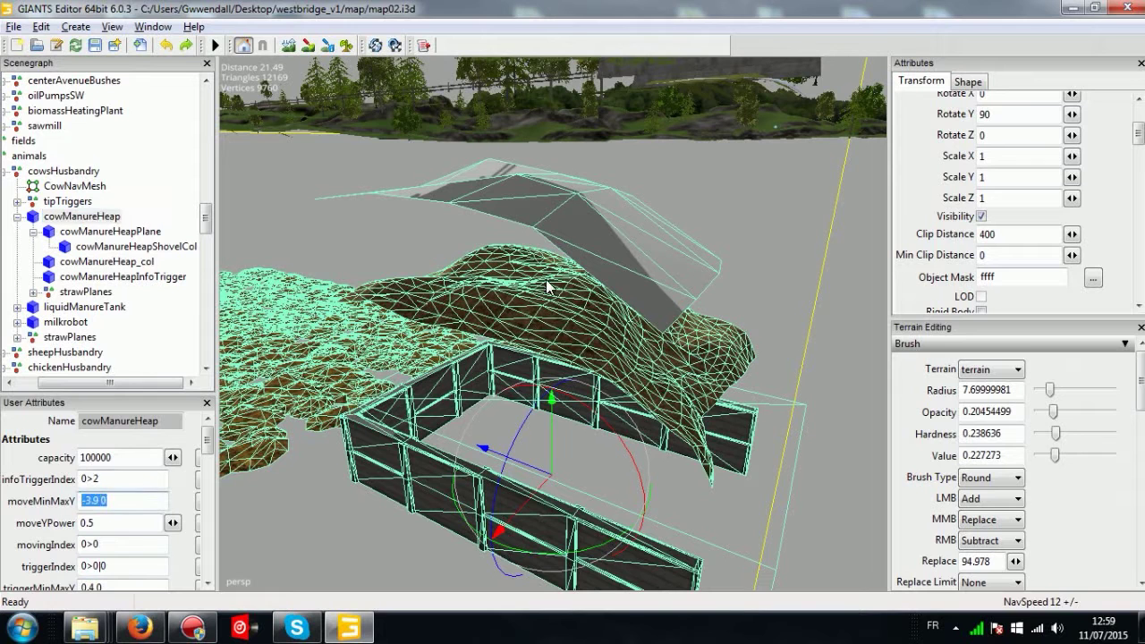
# Lower cowManureHeapShovelCol from above the manure plane to beneath it.
pyautogui.click(549, 286)
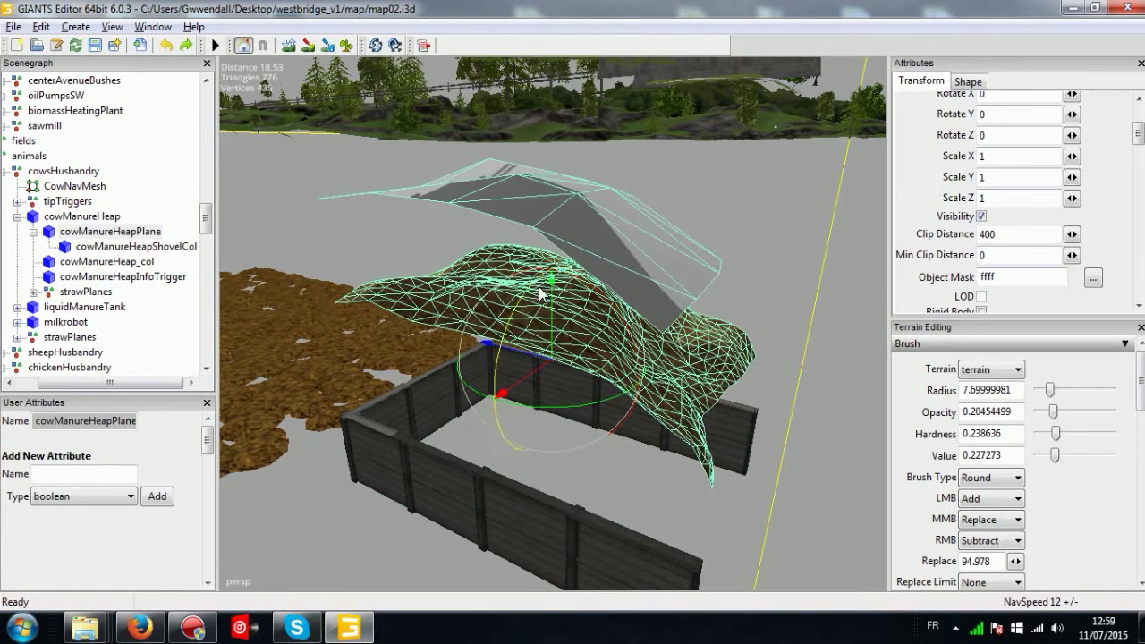
pyautogui.click(594, 231)
pyautogui.moveTo(502, 335); pyautogui.dragTo(498, 358)
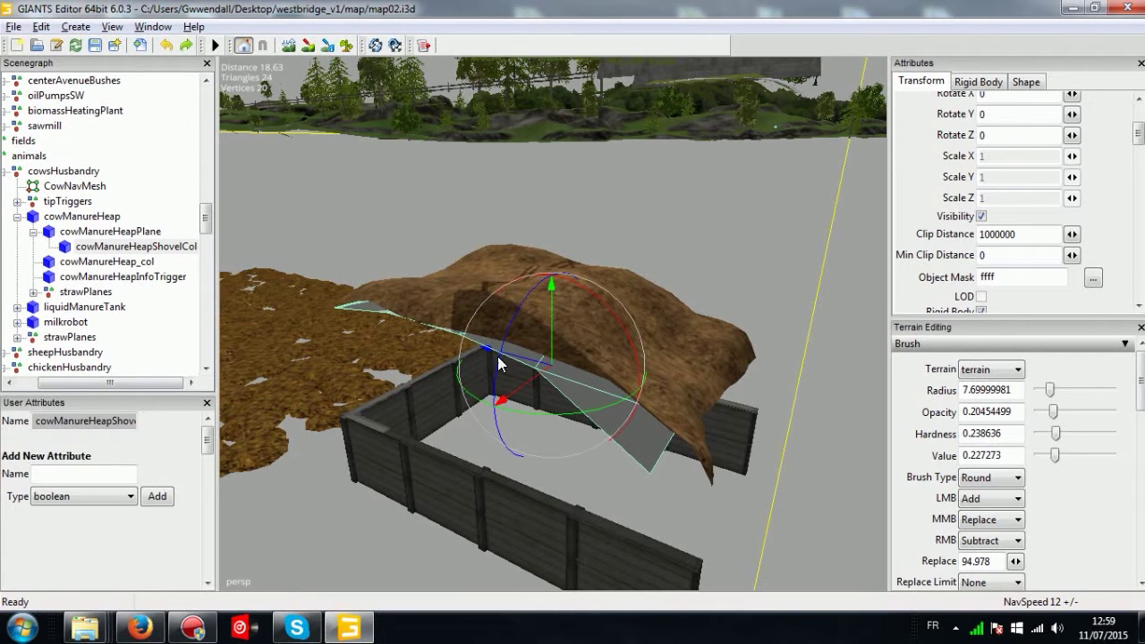
# Inspect cowManureHeapPlane, its shovel collision and the straw planes one by one, leaving the strawPlanes group collapsed.
pyautogui.click(678, 318)
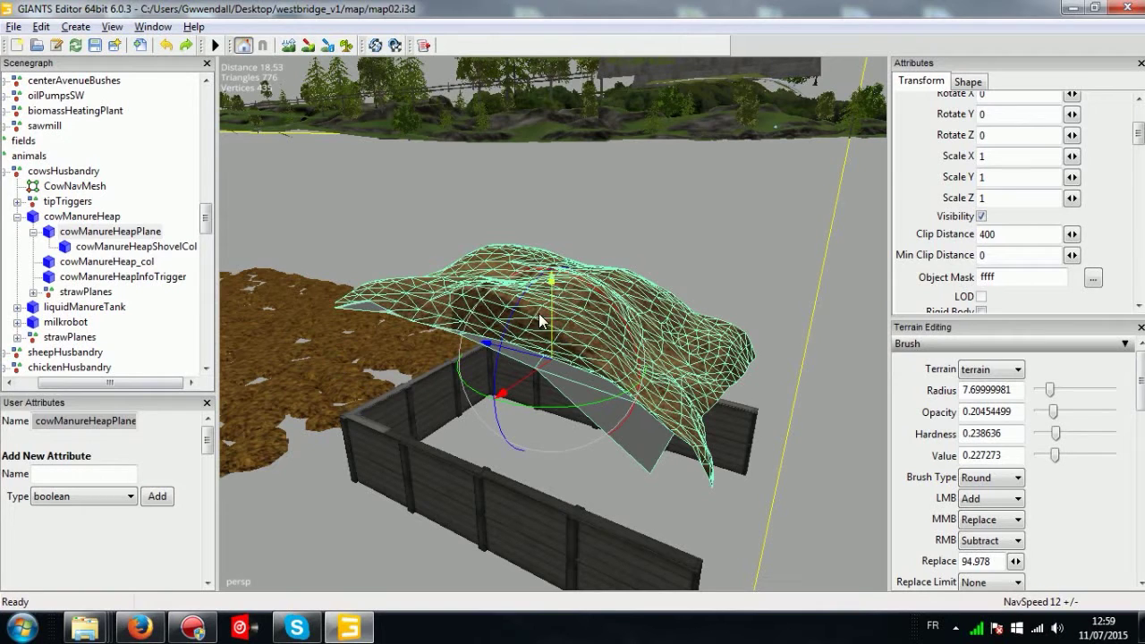
pyautogui.click(289, 357)
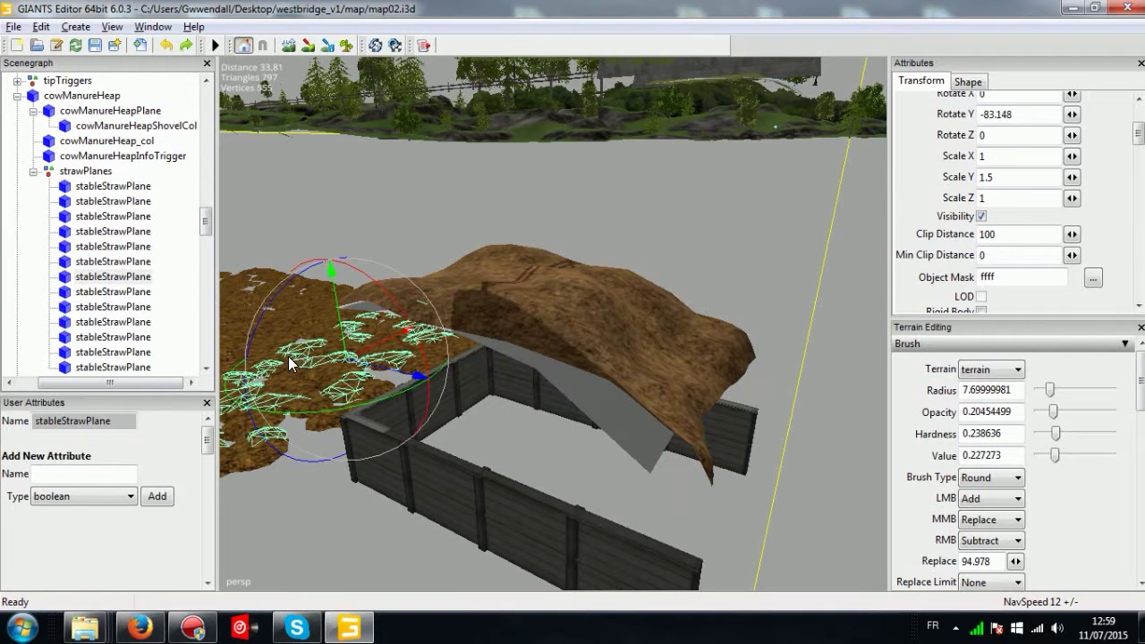
pyautogui.click(76, 171)
pyautogui.click(34, 171)
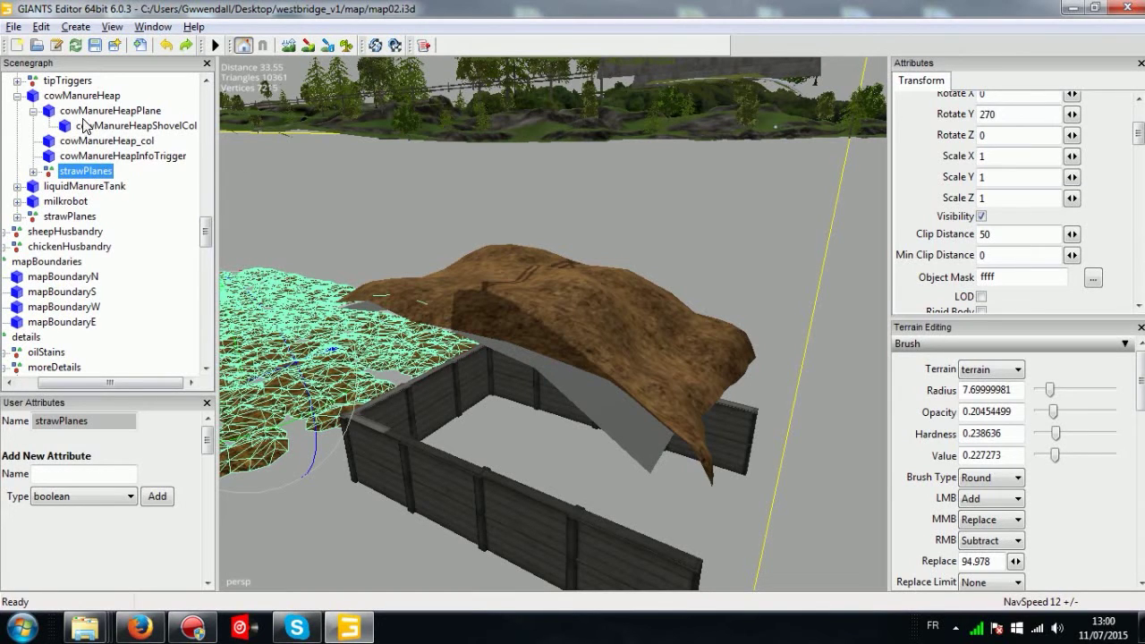
pyautogui.click(567, 372)
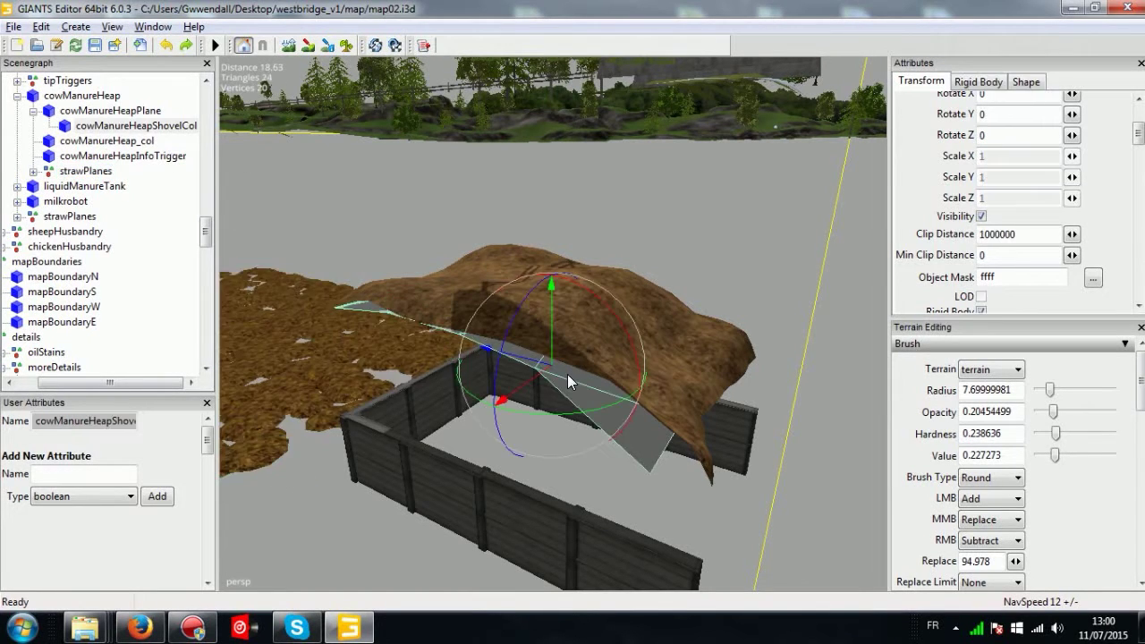
pyautogui.click(630, 320)
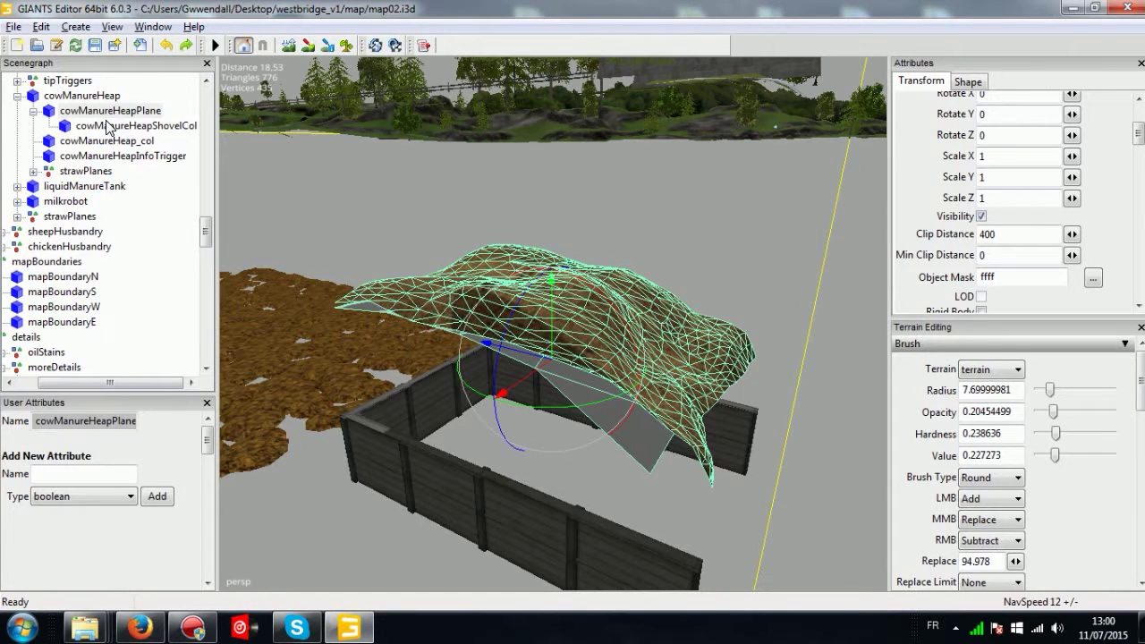
# Move the strawPlanes group out of cowManureHeap's direct children and make it a child of cowManureHeapPlane.
pyautogui.click(75, 173)
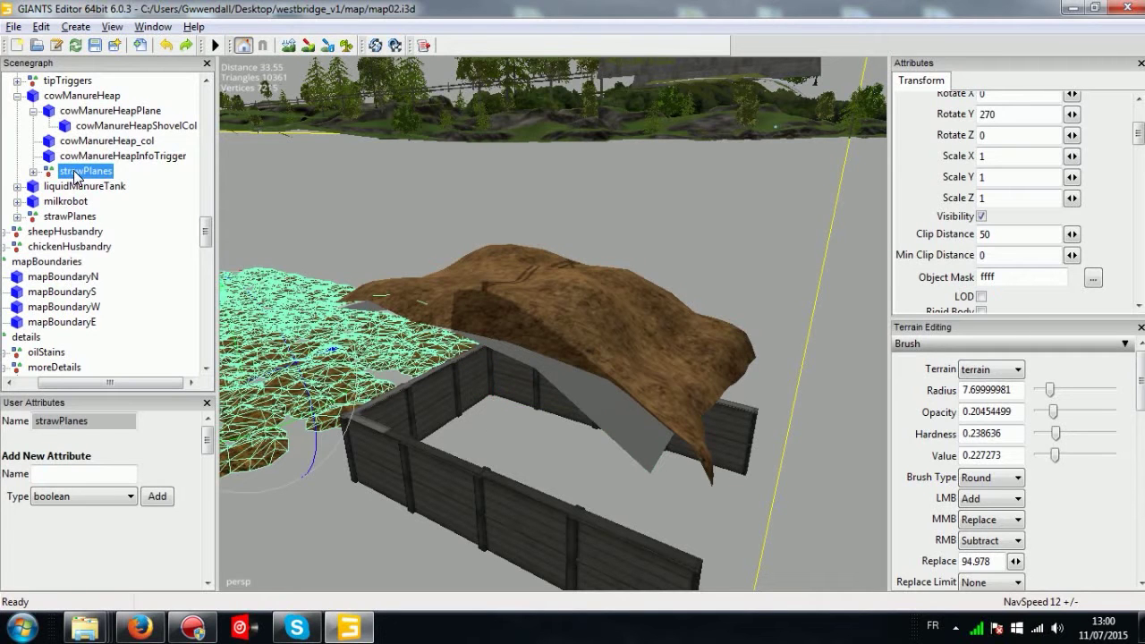
pyautogui.press('Delete')
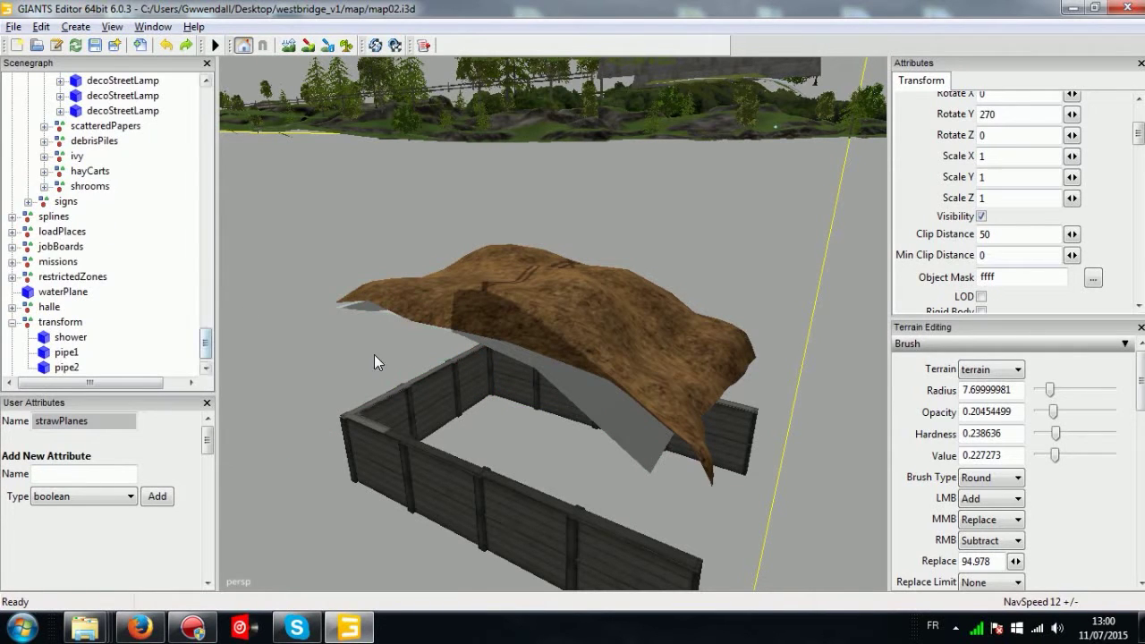
pyautogui.click(374, 355)
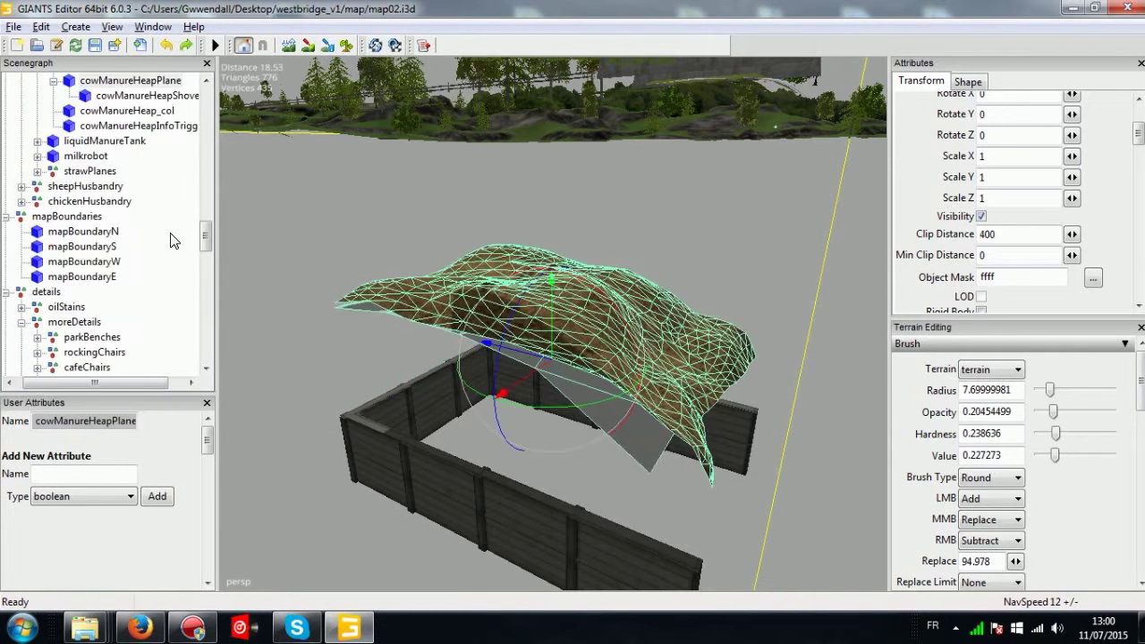
pyautogui.click(116, 83)
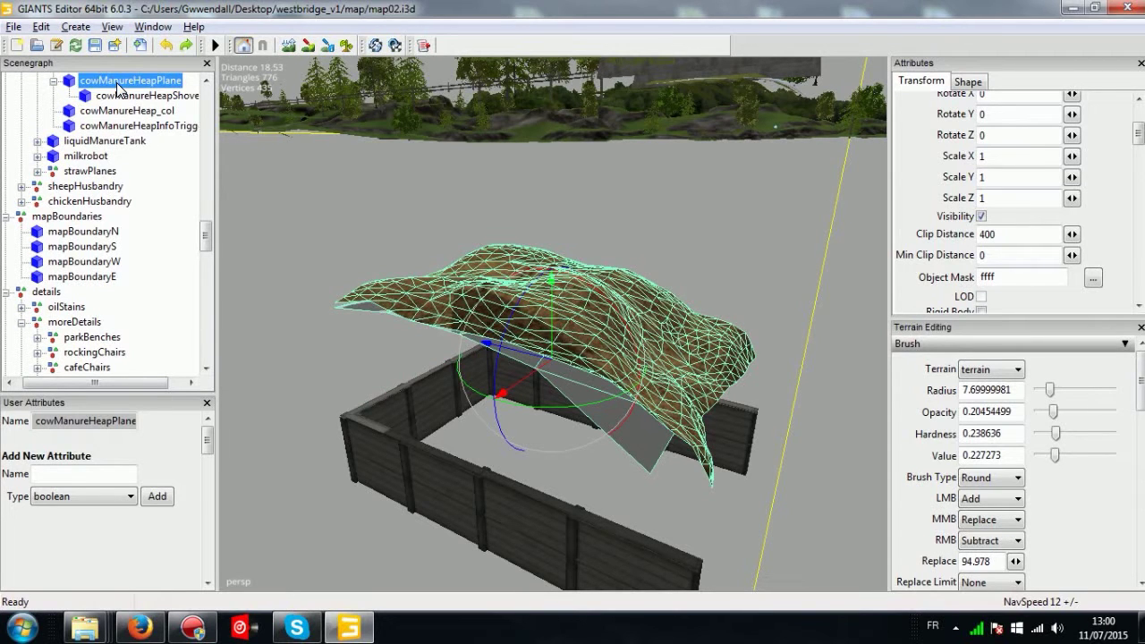
pyautogui.hotkey('ctrl', 'z')
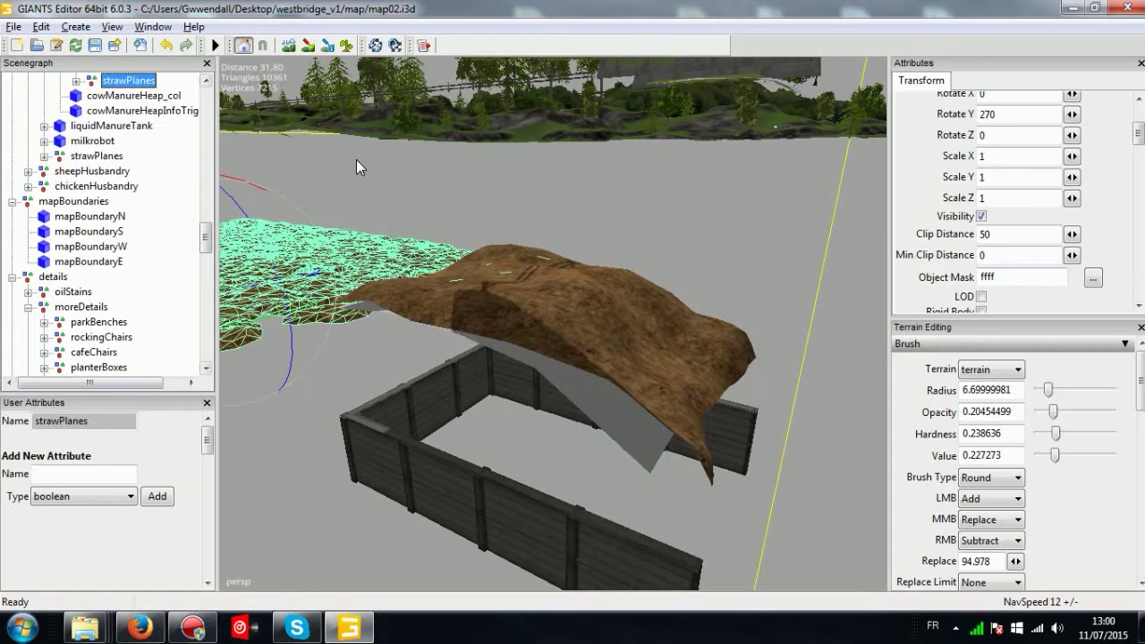
# Select cowManureHeapPlane with its nested strawPlanes group and raise it slightly above the heap walls.
pyautogui.click(509, 302)
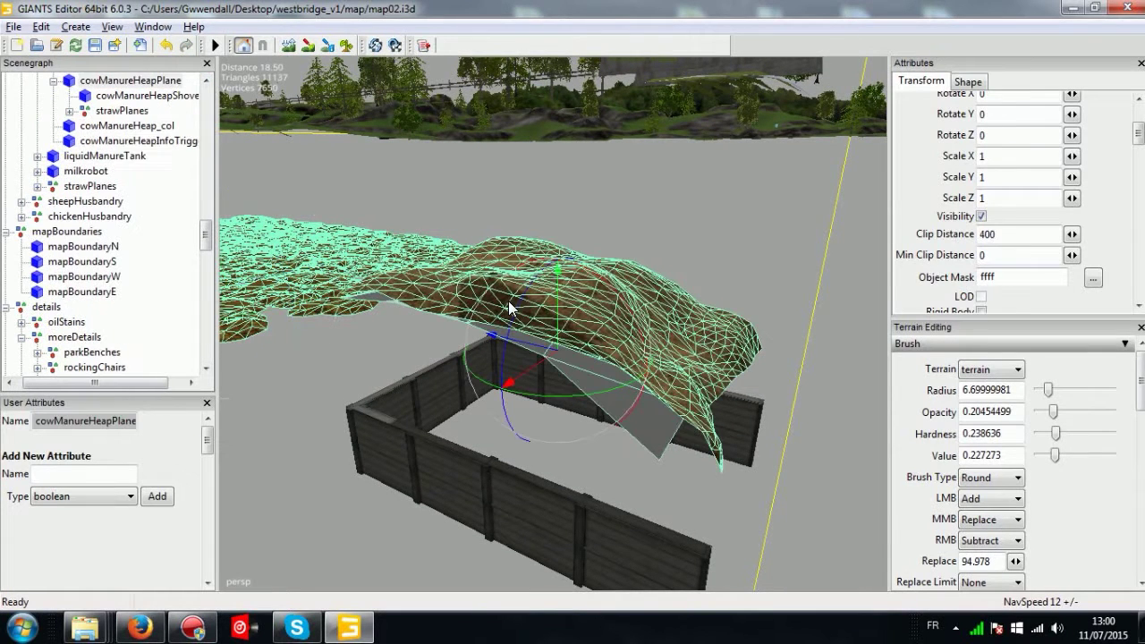
pyautogui.click(818, 304)
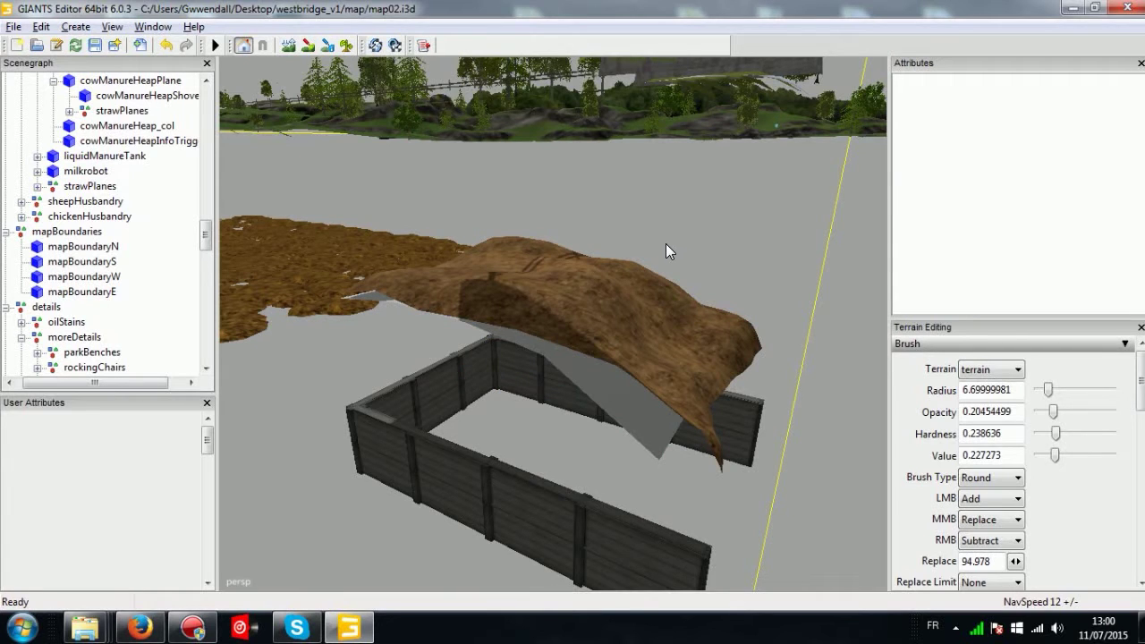
pyautogui.scroll(2, 206, 235)
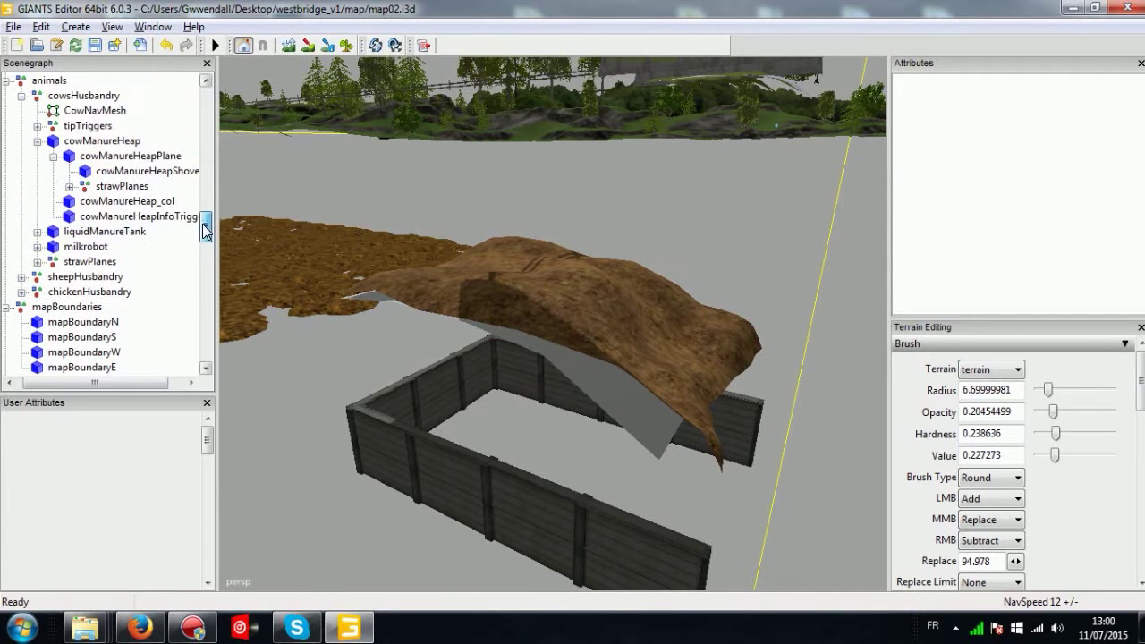
pyautogui.click(54, 158)
pyautogui.click(54, 157)
pyautogui.click(105, 161)
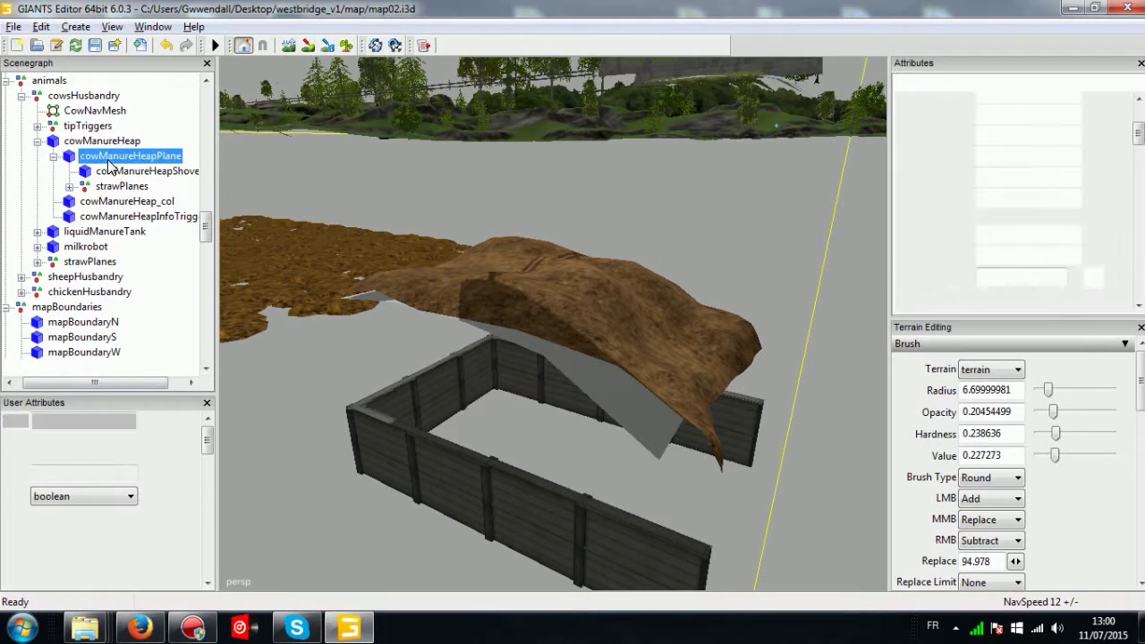
pyautogui.moveTo(559, 261)
pyautogui.mouseDown()
pyautogui.moveTo(559, 244)
pyautogui.moveTo(561, 270)
pyautogui.mouseUp()
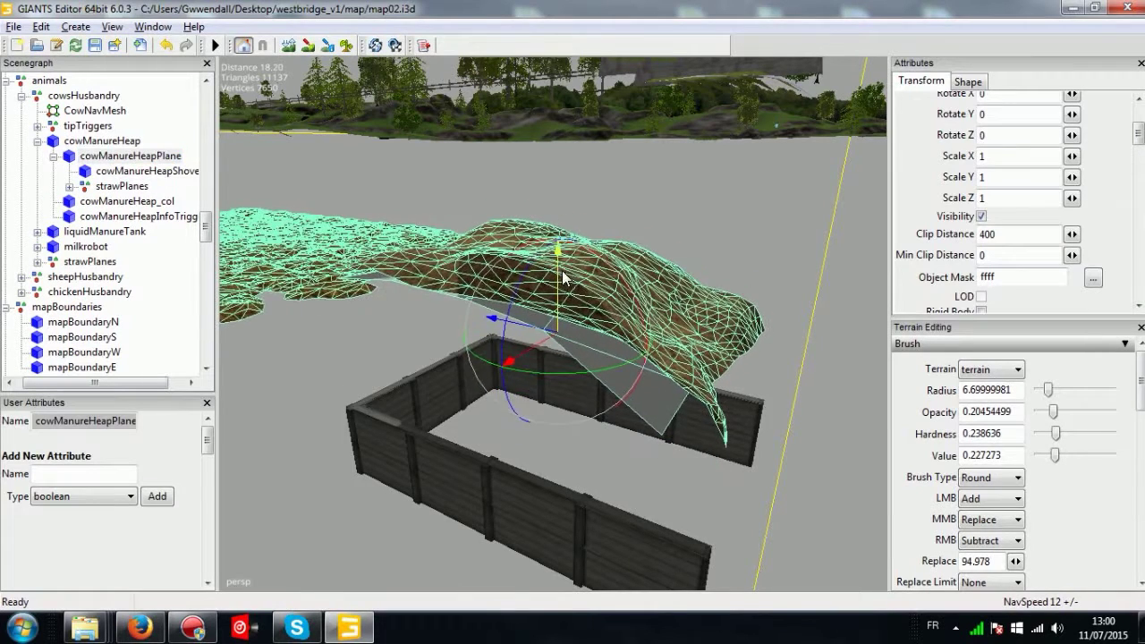
# Compare the selections of cowManureHeap, cowManureHeapPlane and its child objects to check the new hierarchy.
pyautogui.click(128, 142)
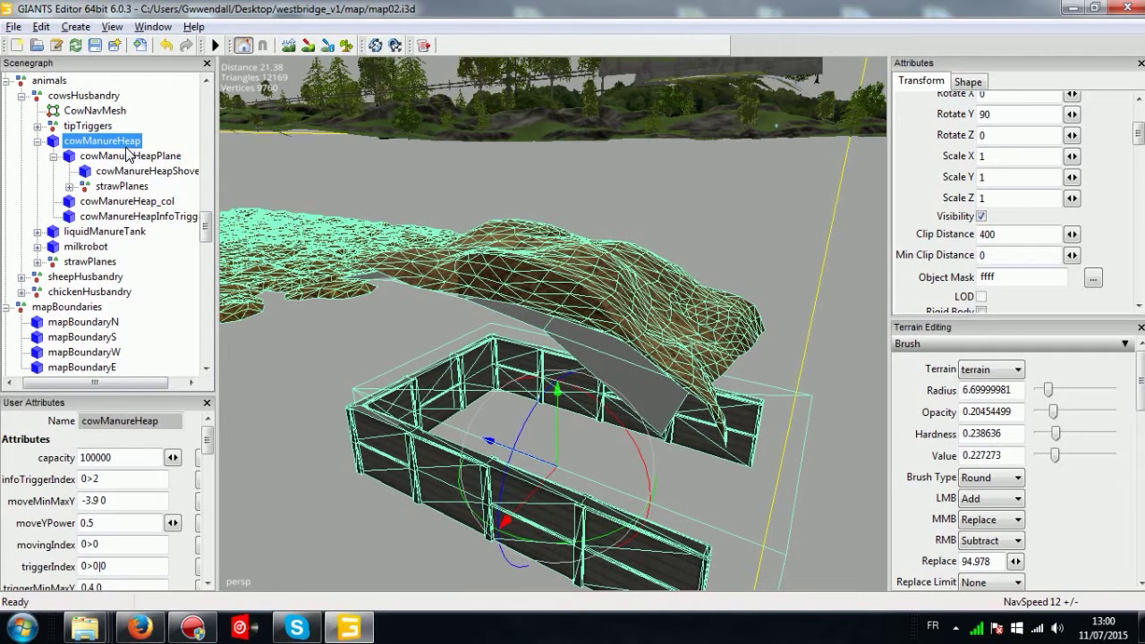
pyautogui.click(128, 156)
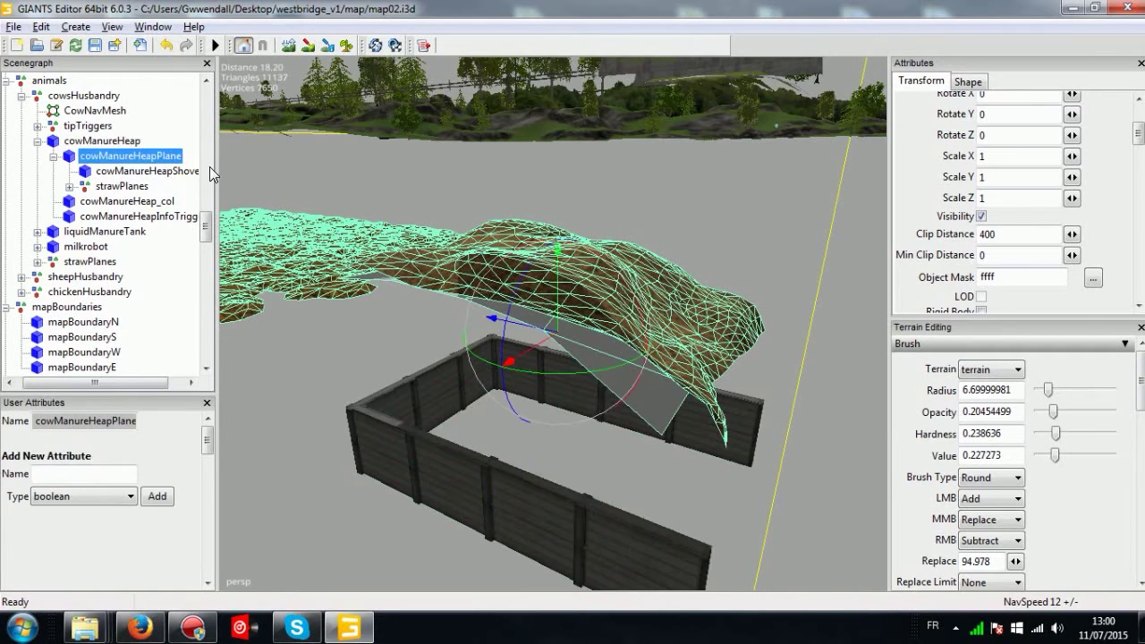
pyautogui.moveTo(558, 279); pyautogui.dragTo(581, 280)
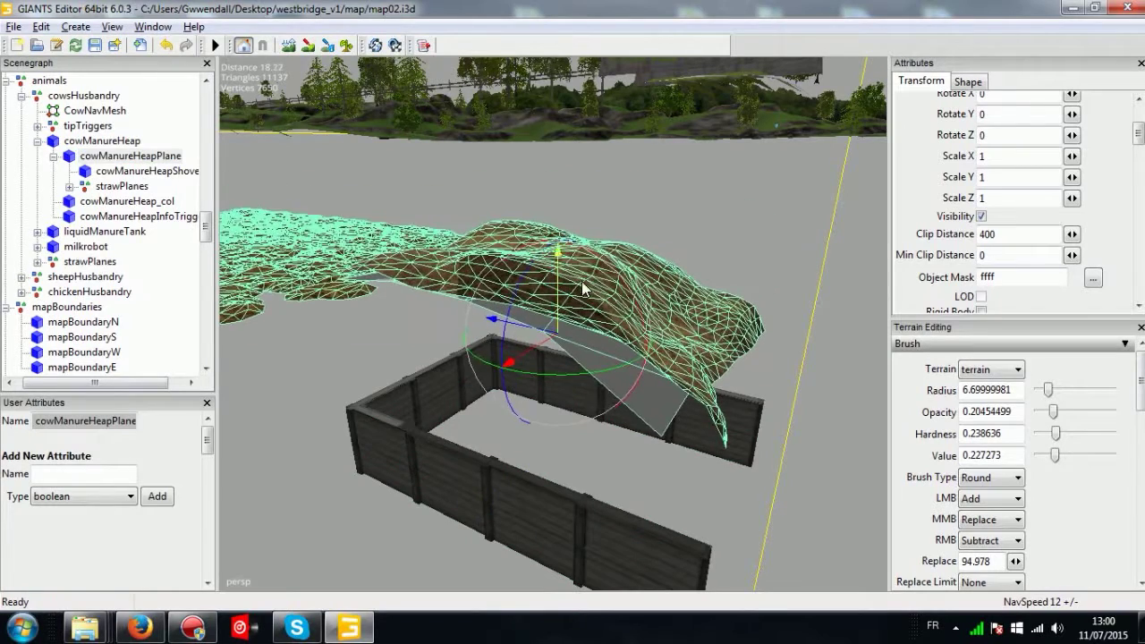
pyautogui.click(116, 171)
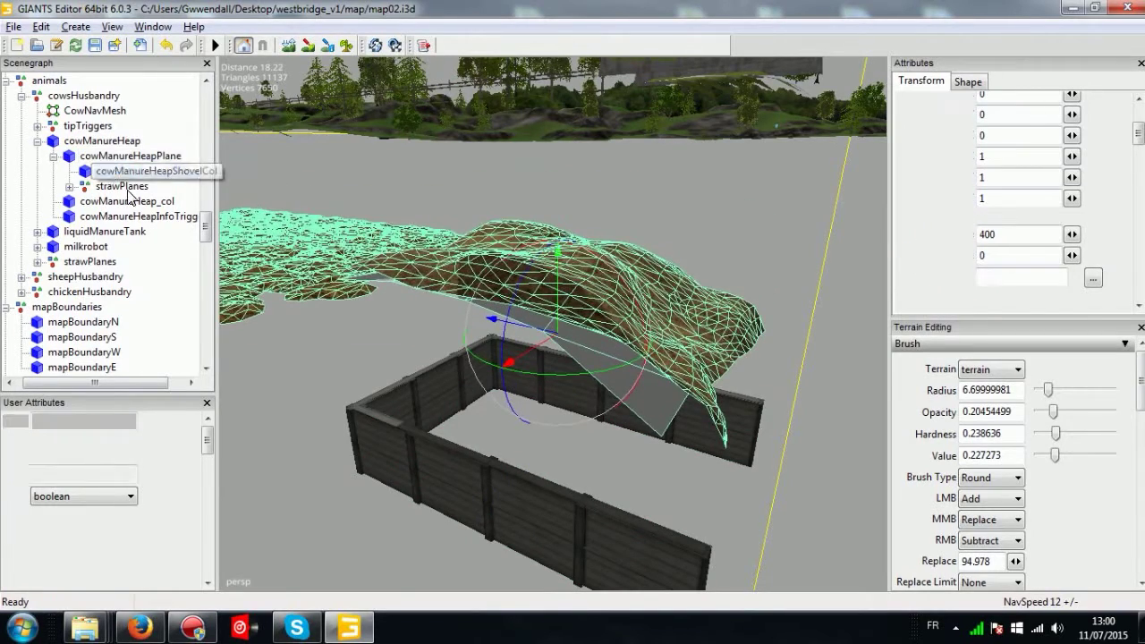
pyautogui.click(141, 187)
pyautogui.click(129, 155)
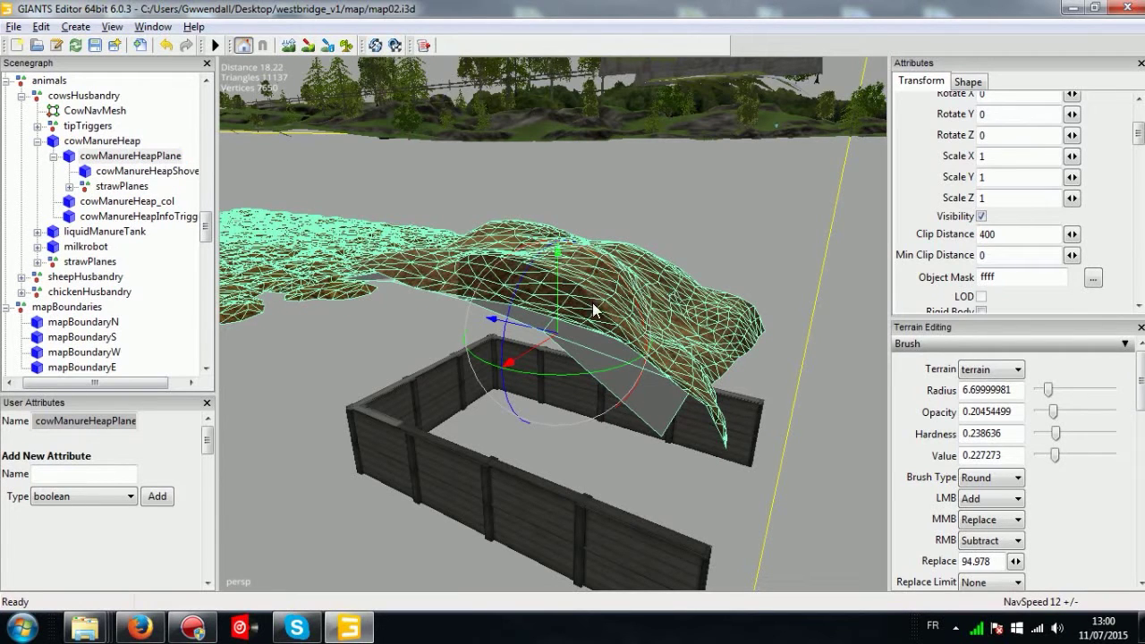
pyautogui.click(762, 379)
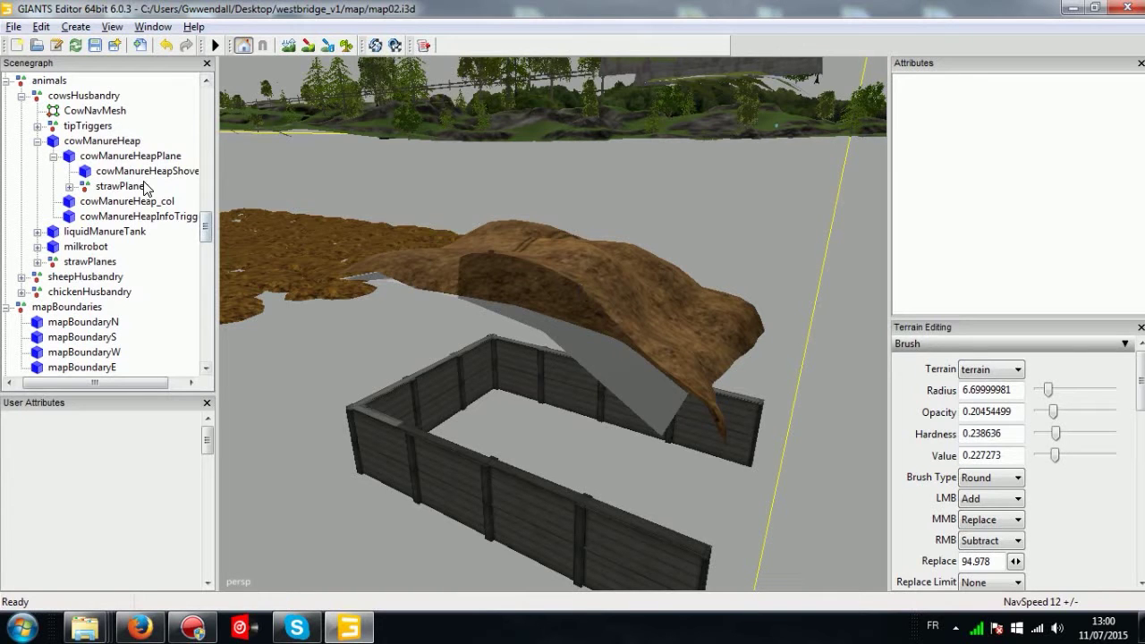
# Raise cowManureHeapPlane with its straw planes from below the terrain to above the cow stable's roof.
pyautogui.click(127, 158)
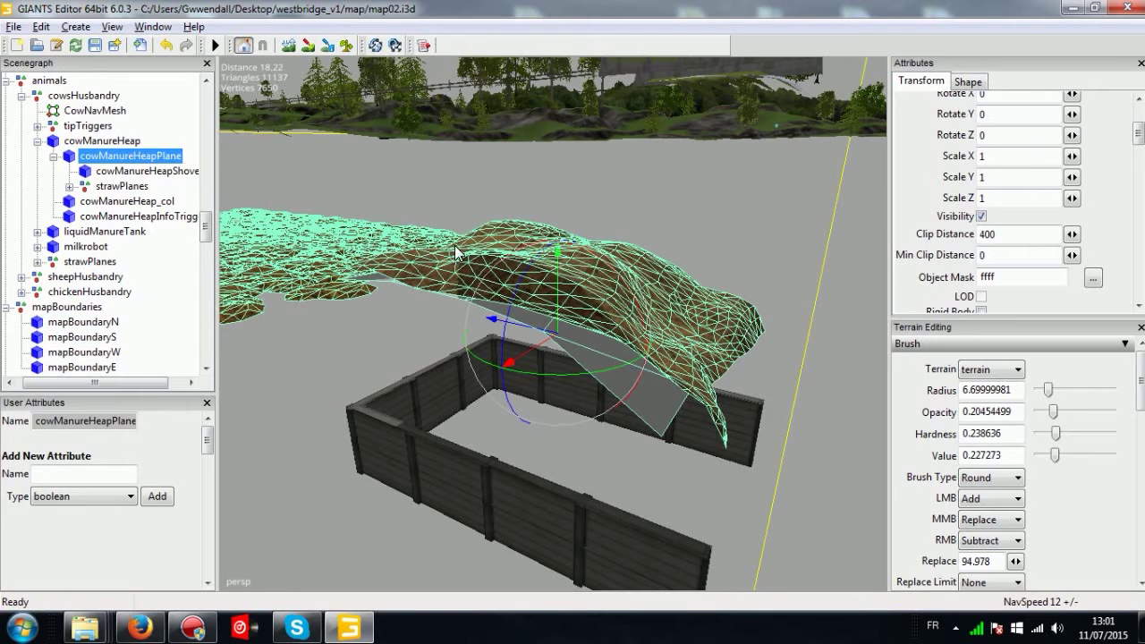
pyautogui.moveTo(550, 249); pyautogui.dragTo(524, 210)
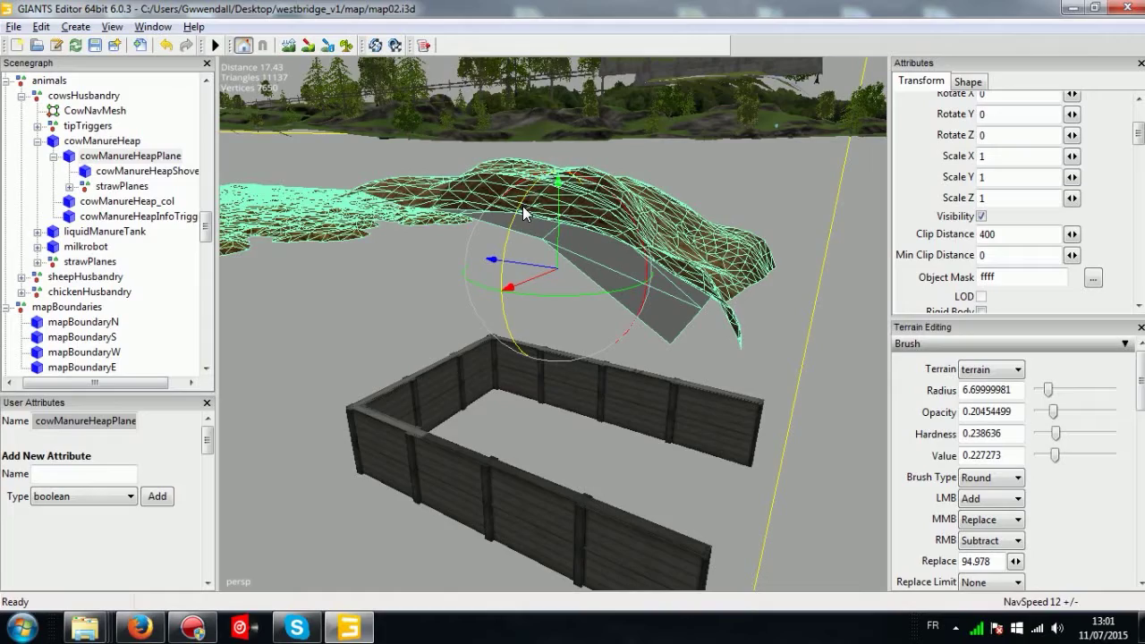
pyautogui.scroll(-5, 667, 206)
pyautogui.keyDown('alt'); pyautogui.moveTo(624, 214); pyautogui.dragTo(626, 285, button='middle'); pyautogui.keyUp('alt')
pyautogui.scroll(4, 621, 251)
pyautogui.moveTo(619, 245); pyautogui.dragTo(608, 393, button='middle')
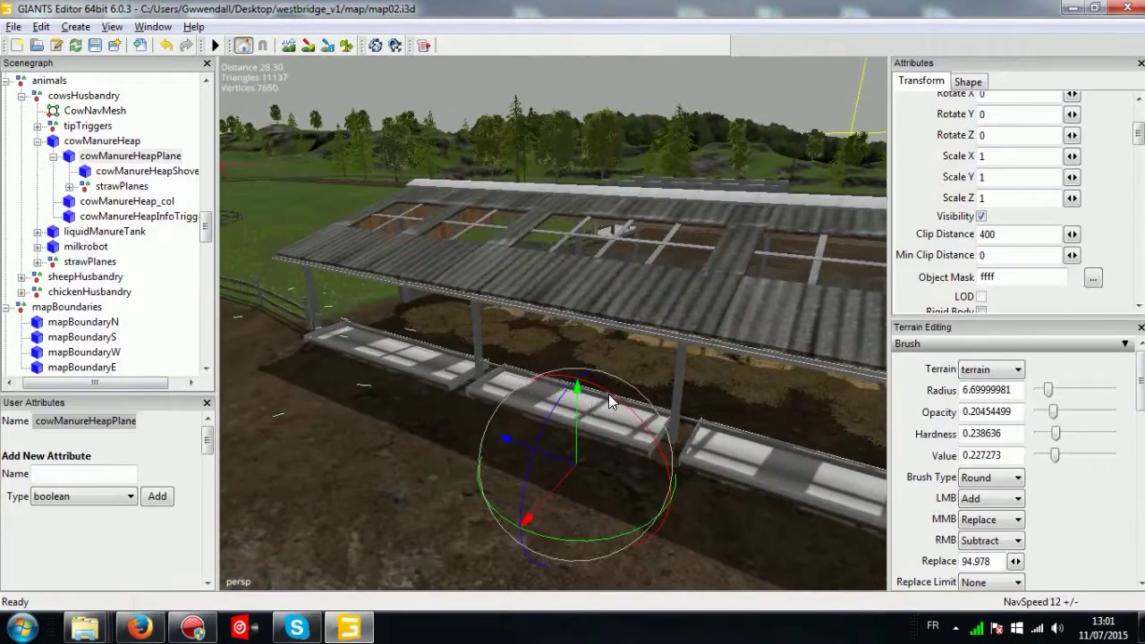
pyautogui.moveTo(580, 424); pyautogui.dragTo(642, 25)
pyautogui.click(651, 161)
pyautogui.keyDown('alt'); pyautogui.moveTo(651, 162); pyautogui.dragTo(523, 204, button='middle'); pyautogui.keyUp('alt')
pyautogui.click(644, 277)
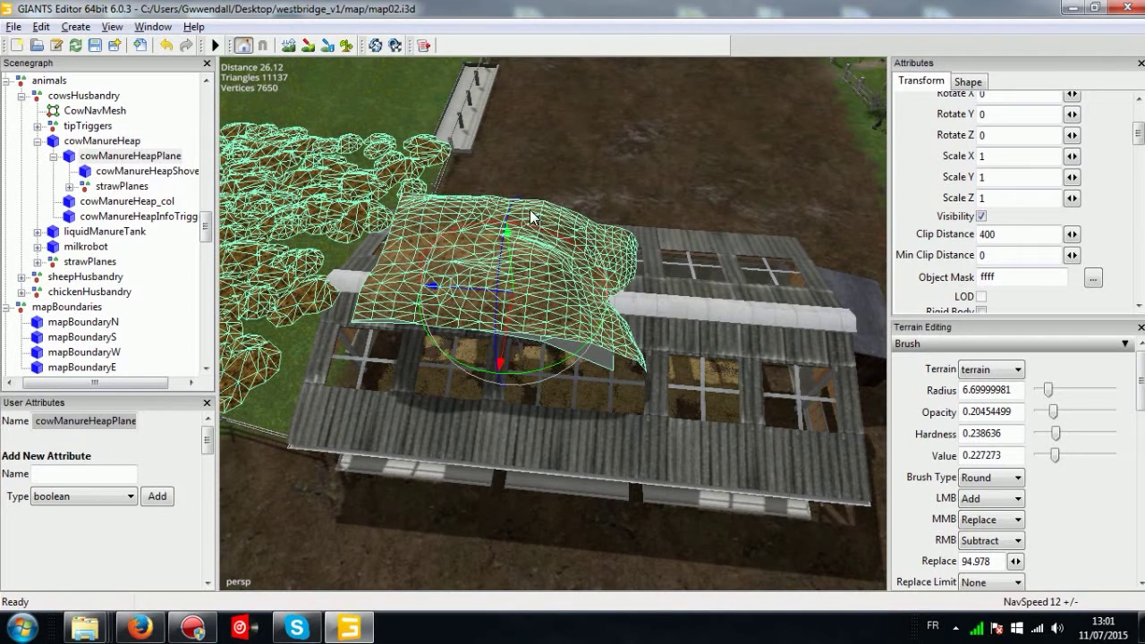
# Examine the raised manure plane and straw planes above the stable roof up close and select one stableStrawPlane.
pyautogui.keyDown('alt'); pyautogui.moveTo(531, 204); pyautogui.dragTo(519, 241); pyautogui.keyUp('alt')
pyautogui.scroll(3, 575, 165)
pyautogui.keyDown('alt'); pyautogui.moveTo(575, 164); pyautogui.dragTo(599, 174); pyautogui.keyUp('alt')
pyautogui.moveTo(599, 173); pyautogui.dragTo(519, 116, button='right')
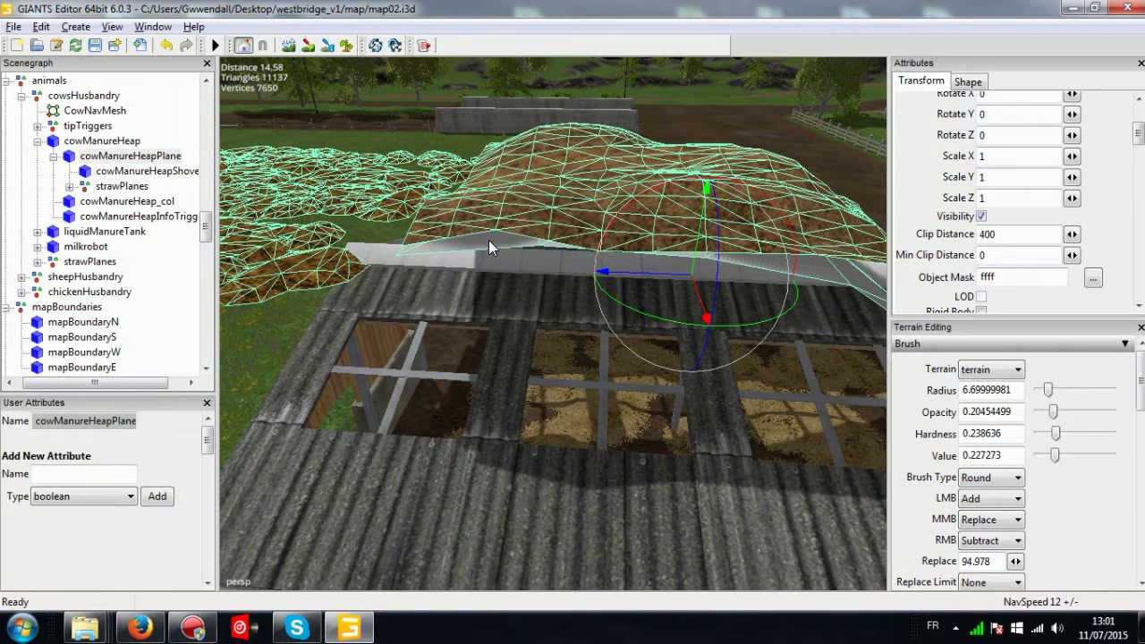
pyautogui.click(349, 211)
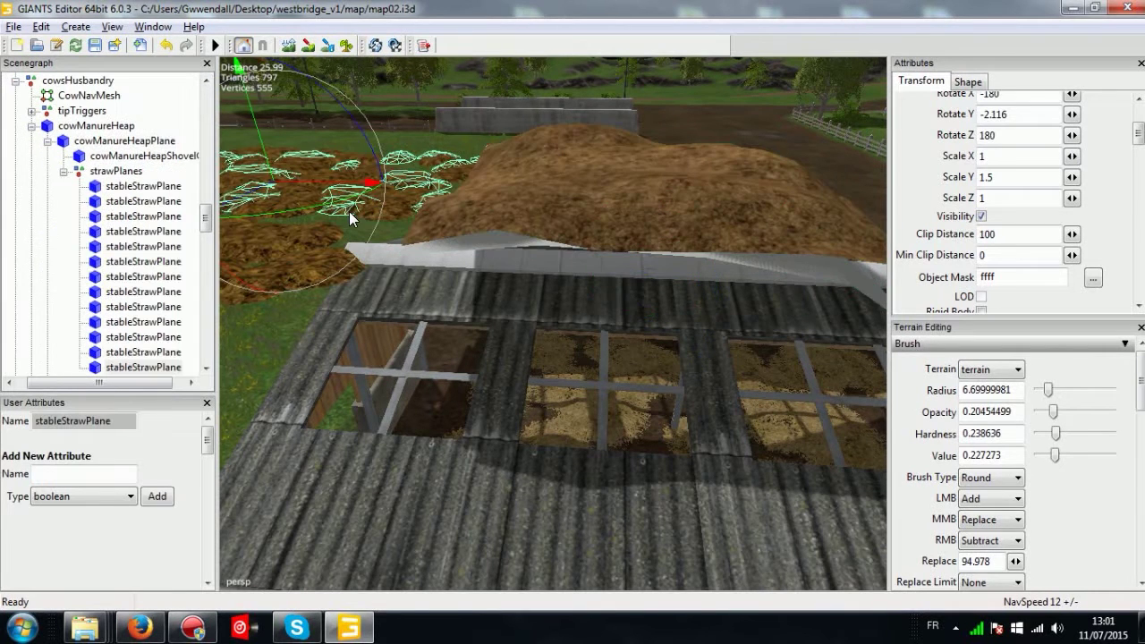
# Select the strawPlanes group and cowManureHeapPlane in turn to compare which meshes each selection covers.
pyautogui.click(128, 174)
pyautogui.moveTo(447, 198); pyautogui.dragTo(545, 188, button='right')
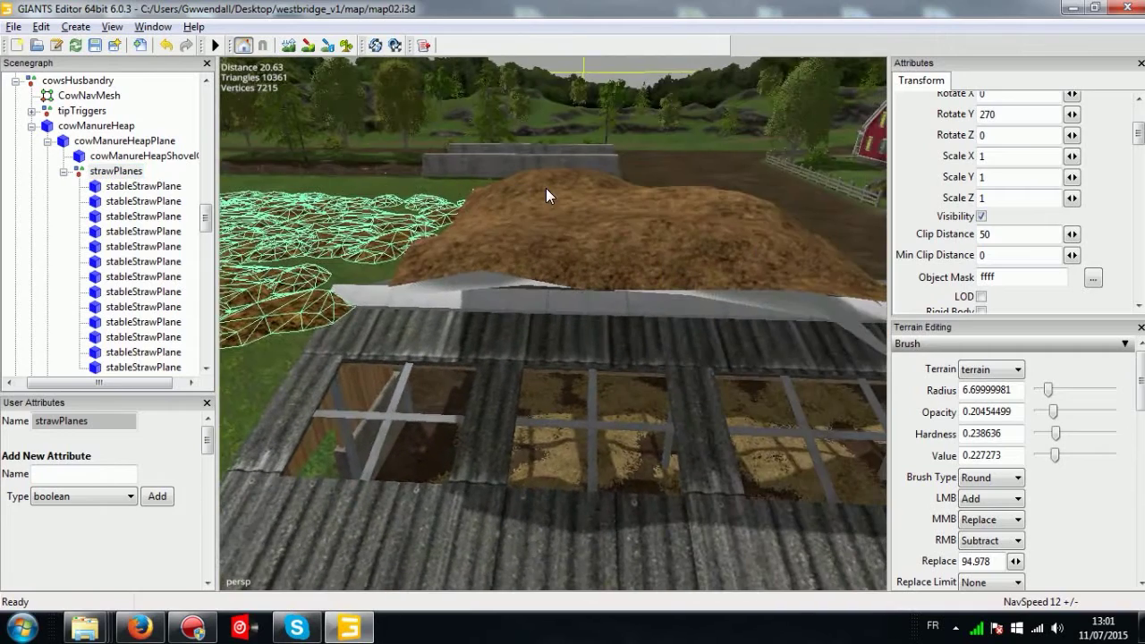
pyautogui.click(546, 188)
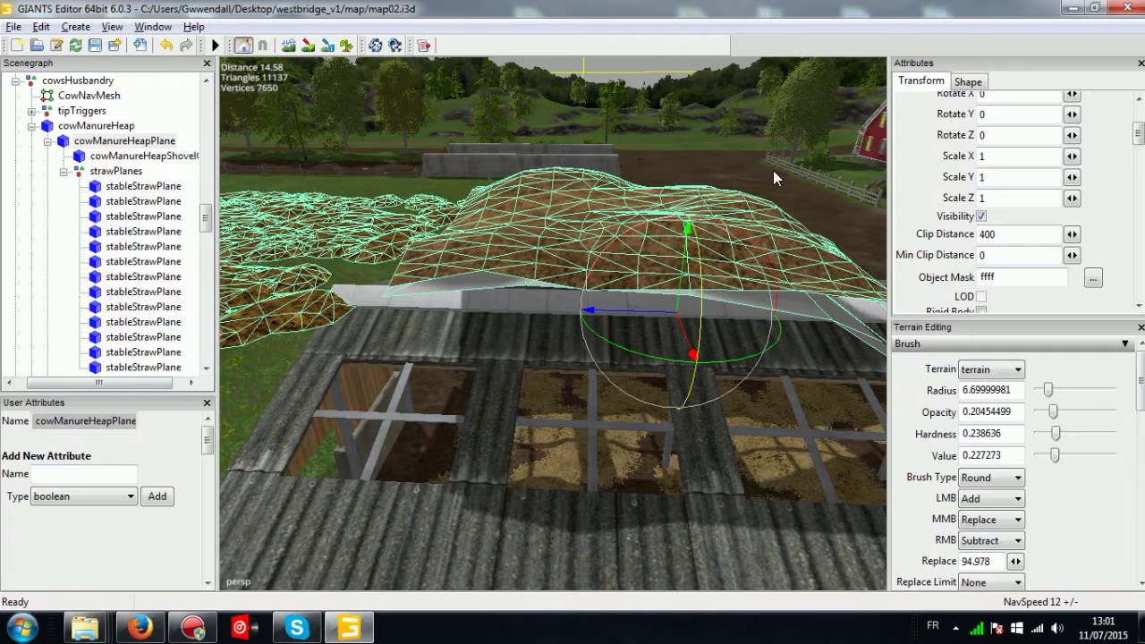
pyautogui.click(556, 190)
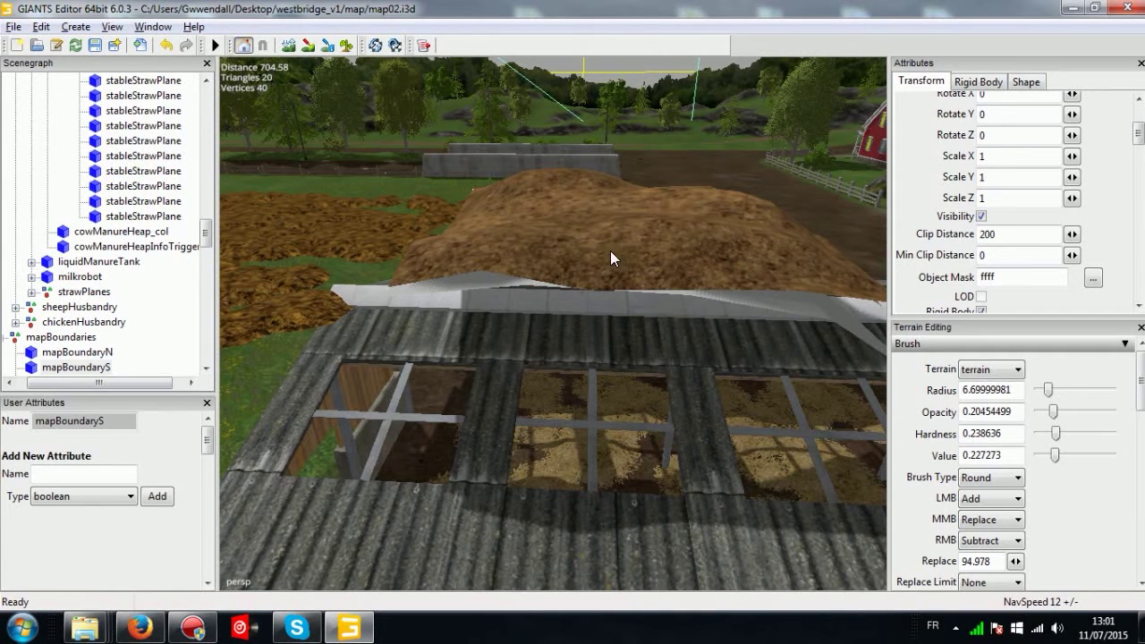
# Raise cowManureHeapShovelCol so its collision mesh sits above the manure plane over the stable roof.
pyautogui.click(479, 282)
pyautogui.moveTo(685, 245); pyautogui.dragTo(520, 233)
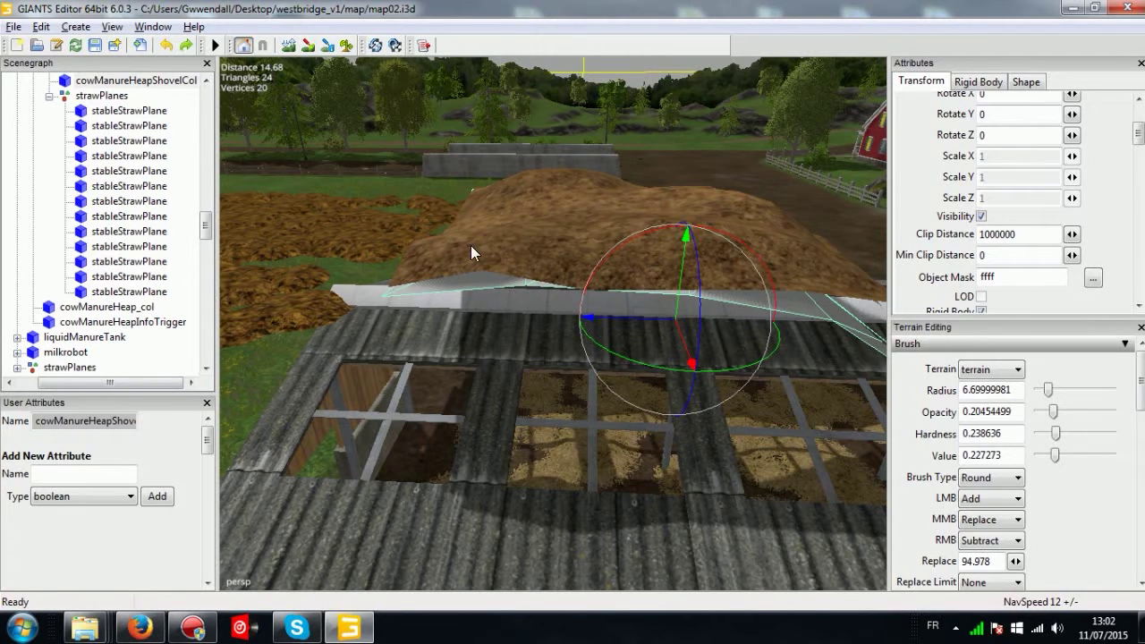
pyautogui.moveTo(646, 281); pyautogui.dragTo(682, 159)
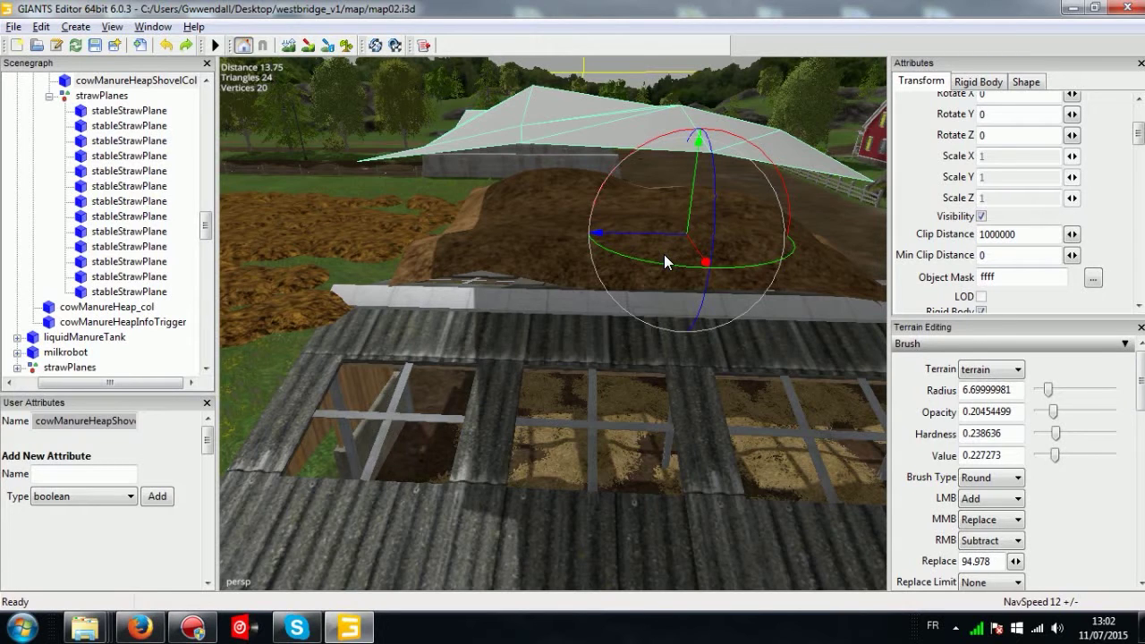
pyautogui.keyDown('alt'); pyautogui.moveTo(648, 229); pyautogui.dragTo(578, 271); pyautogui.keyUp('alt')
pyautogui.click(461, 222)
pyautogui.click(578, 270)
pyautogui.moveTo(578, 270); pyautogui.dragTo(524, 202, button='middle')
pyautogui.scroll(1, 526, 199)
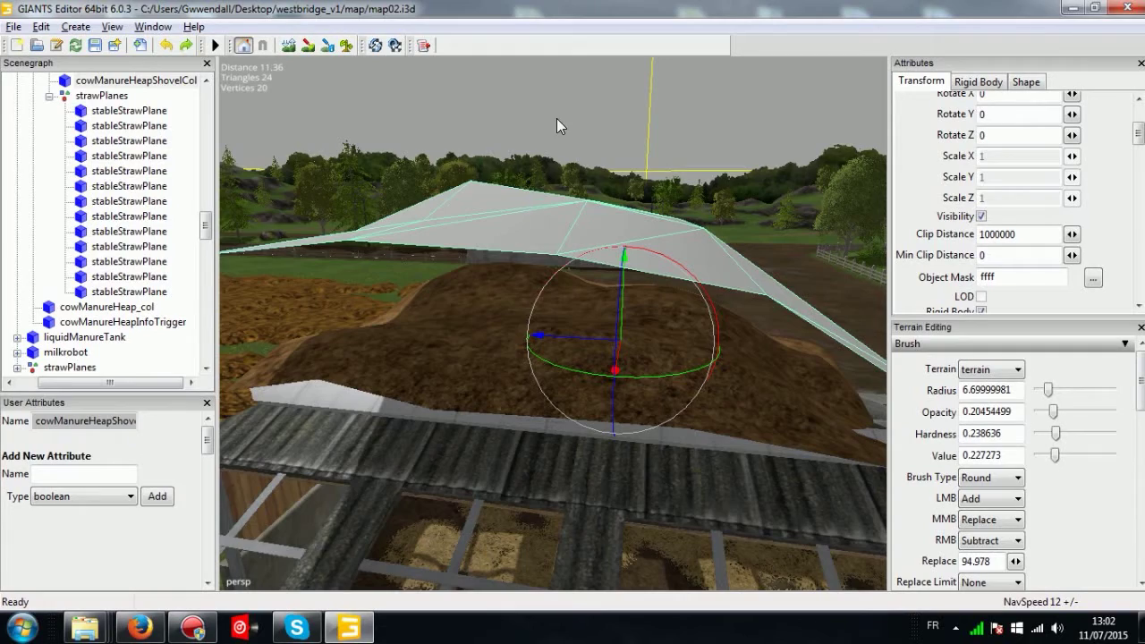
# Lower cowManureHeapShovelCol into the cow stable down to the straw bedding and examine its fit from several sides.
pyautogui.keyDown('alt'); pyautogui.moveTo(557, 118); pyautogui.dragTo(537, 107, button='middle'); pyautogui.keyUp('alt')
pyautogui.moveTo(493, 60); pyautogui.dragTo(503, 547)
pyautogui.keyDown('alt'); pyautogui.moveTo(502, 547); pyautogui.dragTo(702, 395, button='middle'); pyautogui.keyUp('alt')
pyautogui.scroll(2, 499, 436)
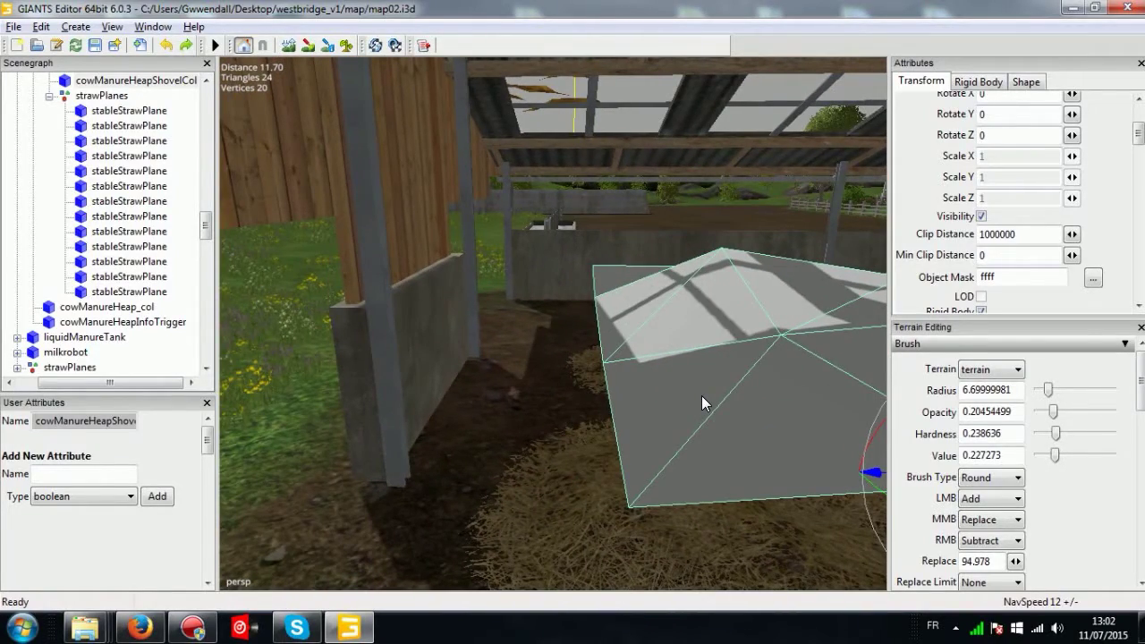
pyautogui.moveTo(702, 394); pyautogui.dragTo(638, 413, button='middle')
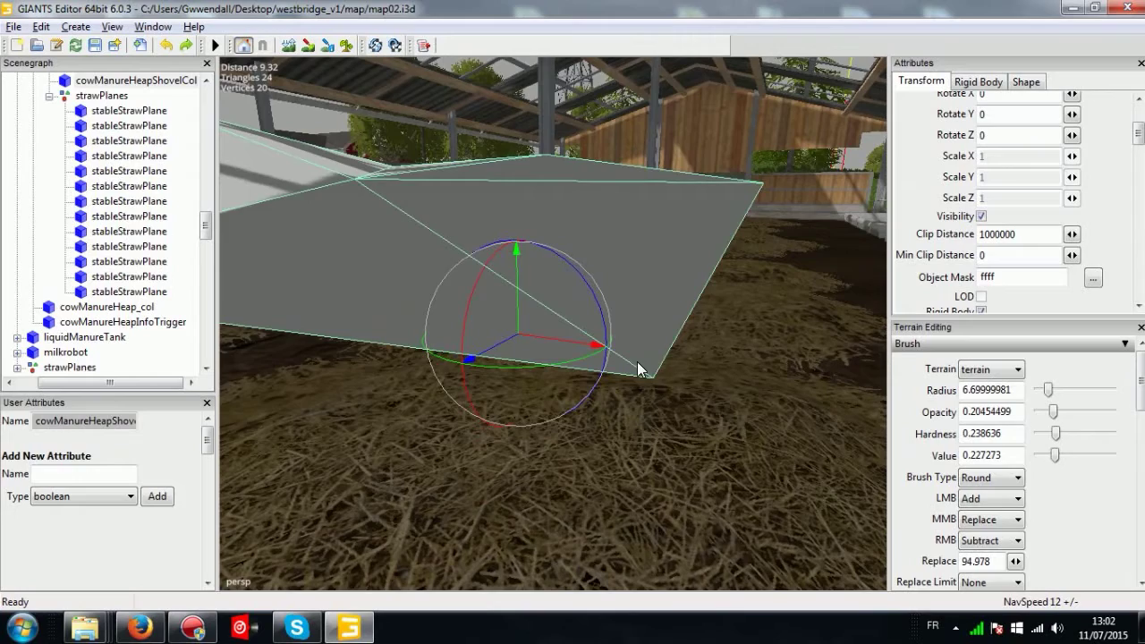
pyautogui.moveTo(666, 351); pyautogui.dragTo(691, 378, button='middle')
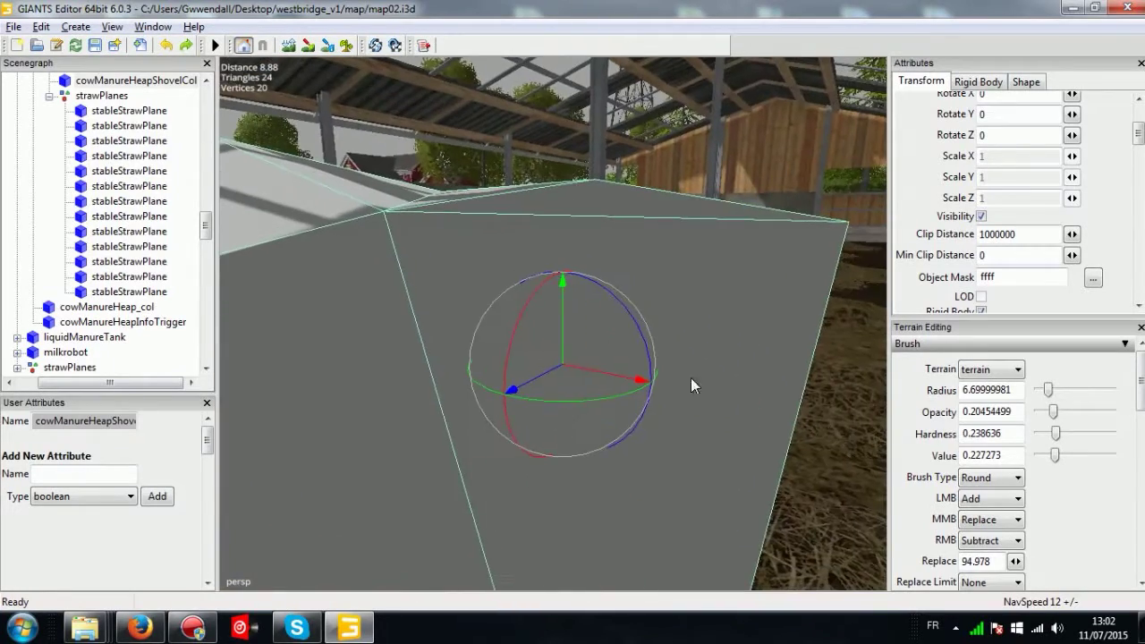
pyautogui.moveTo(795, 297); pyautogui.dragTo(776, 322, button='middle')
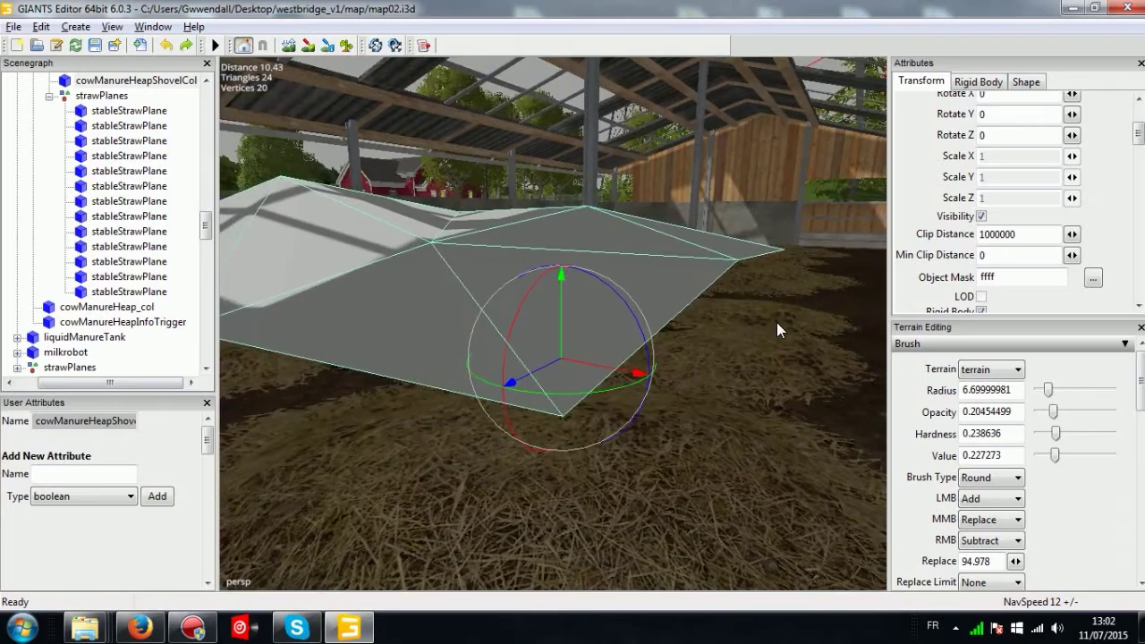
pyautogui.moveTo(741, 261); pyautogui.dragTo(578, 430, button='middle')
# Raise cowManureHeapShovelCol from inside the stable back above the manure plane.
pyautogui.moveTo(519, 356); pyautogui.dragTo(927, 195, button='middle')
pyautogui.moveTo(684, 313); pyautogui.dragTo(493, 350, button='middle')
pyautogui.scroll(4, 493, 350)
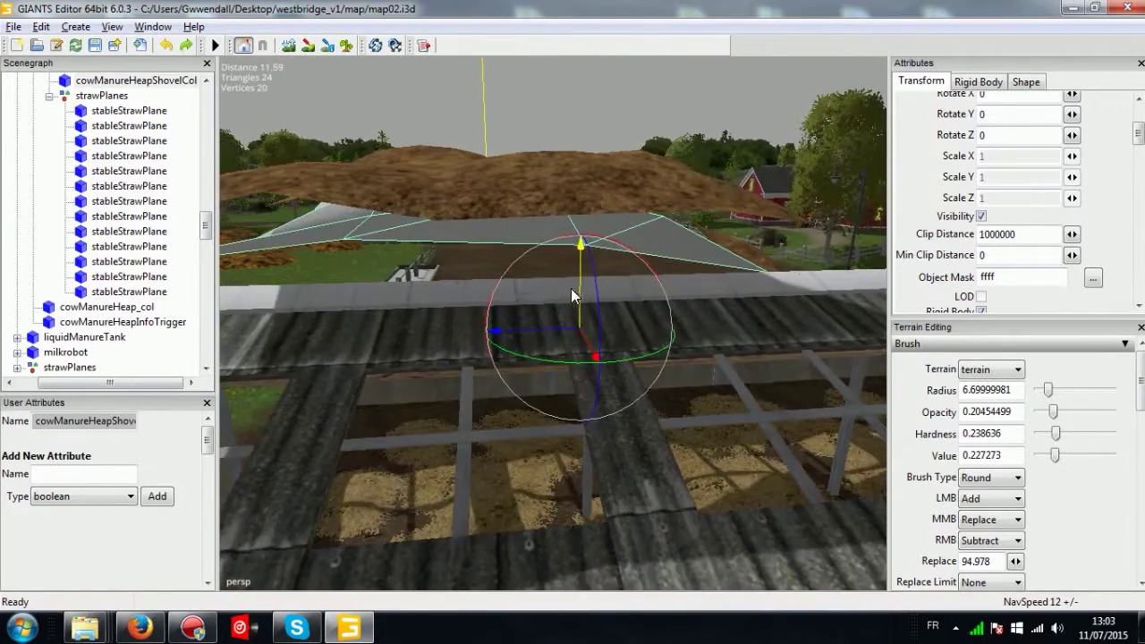
pyautogui.moveTo(581, 246); pyautogui.dragTo(580, 168)
pyautogui.keyDown('alt'); pyautogui.moveTo(581, 168); pyautogui.dragTo(523, 288, button='middle'); pyautogui.keyUp('alt')
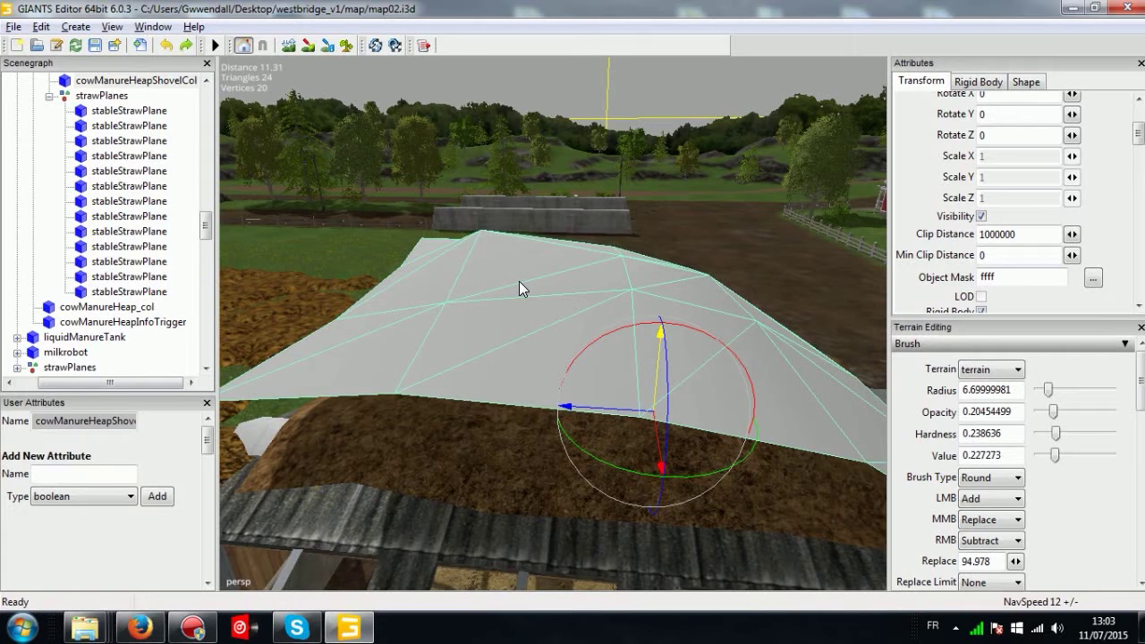
pyautogui.keyDown('alt'); pyautogui.moveTo(519, 281); pyautogui.dragTo(529, 286); pyautogui.keyUp('alt')
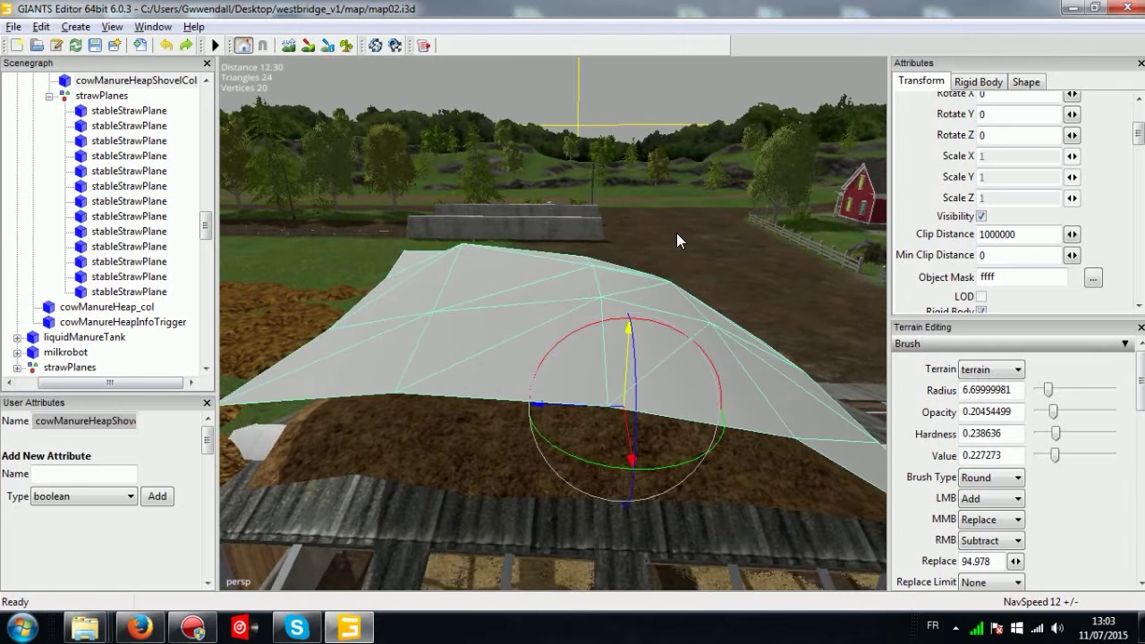
pyautogui.moveTo(475, 318); pyautogui.dragTo(440, 318, button='right')
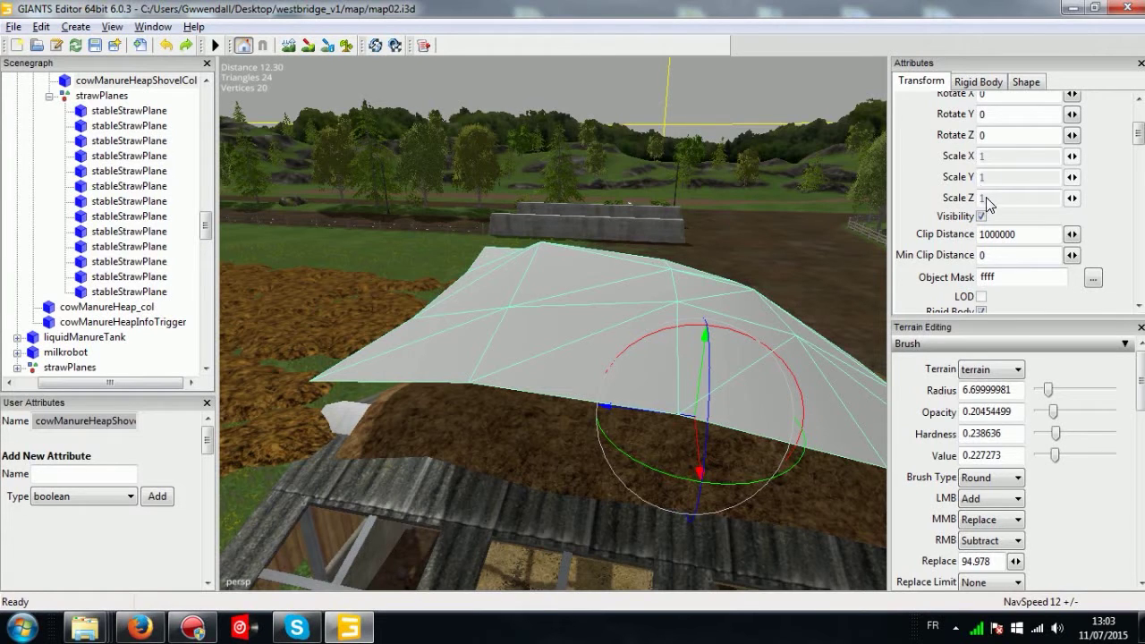
# Try stretching cowManureHeapPlane vertically with Scale Y values of 111 and 11.
pyautogui.press('alt')
pyautogui.click(547, 426)
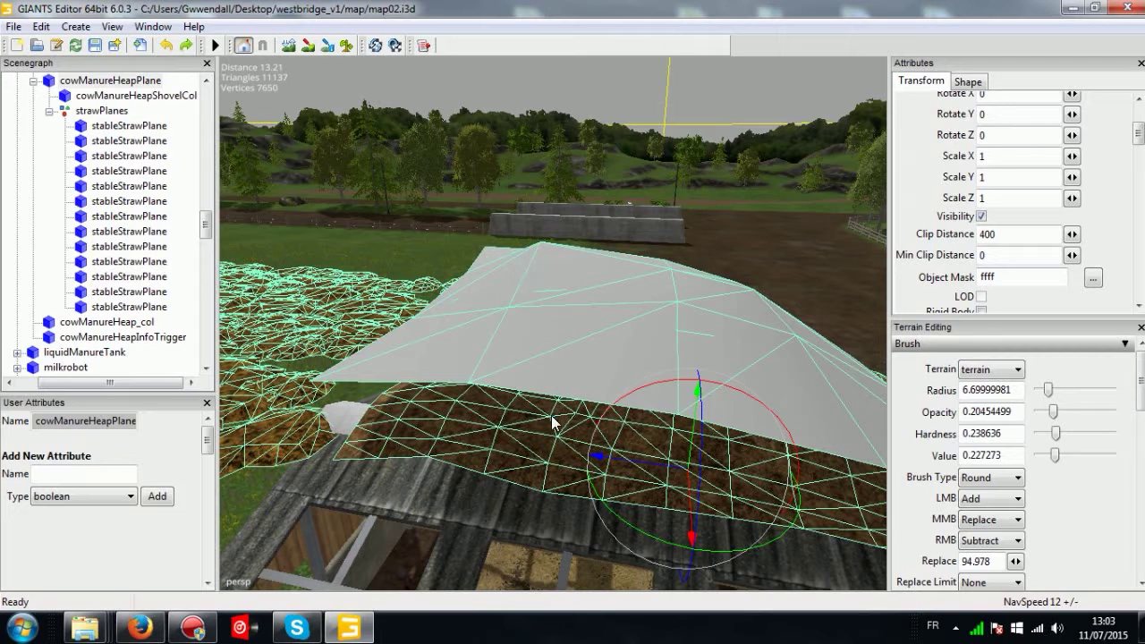
pyautogui.doubleClick(998, 176)
pyautogui.write('111')
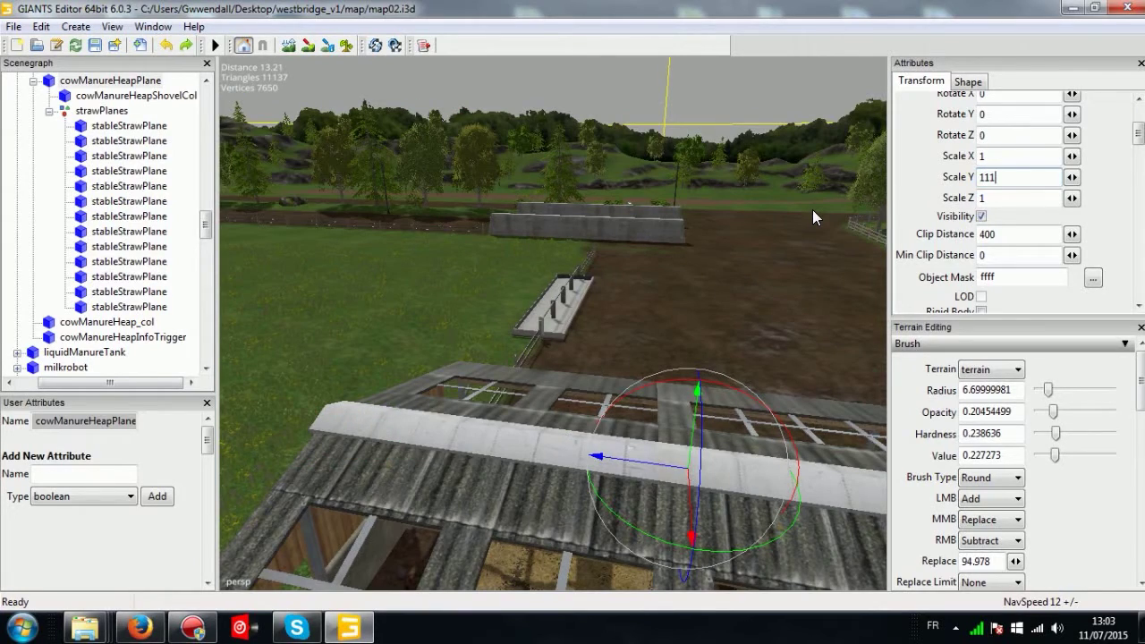
pyautogui.press('BackSpace')
pyautogui.scroll(-5, 408, 368)
pyautogui.moveTo(408, 369); pyautogui.dragTo(487, 429, button='right')
pyautogui.keyDown('alt'); pyautogui.moveTo(486, 428); pyautogui.dragTo(664, 324, button='middle'); pyautogui.keyUp('alt')
pyautogui.keyDown('alt'); pyautogui.moveTo(376, 465); pyautogui.dragTo(525, 310, button='middle'); pyautogui.keyUp('alt')
pyautogui.moveTo(525, 310); pyautogui.dragTo(667, 278, button='right')
# Flatten cowManureHeapPlane and its nested objects by setting the plane's Scale Y to 0.
pyautogui.moveTo(1012, 177); pyautogui.dragTo(959, 182)
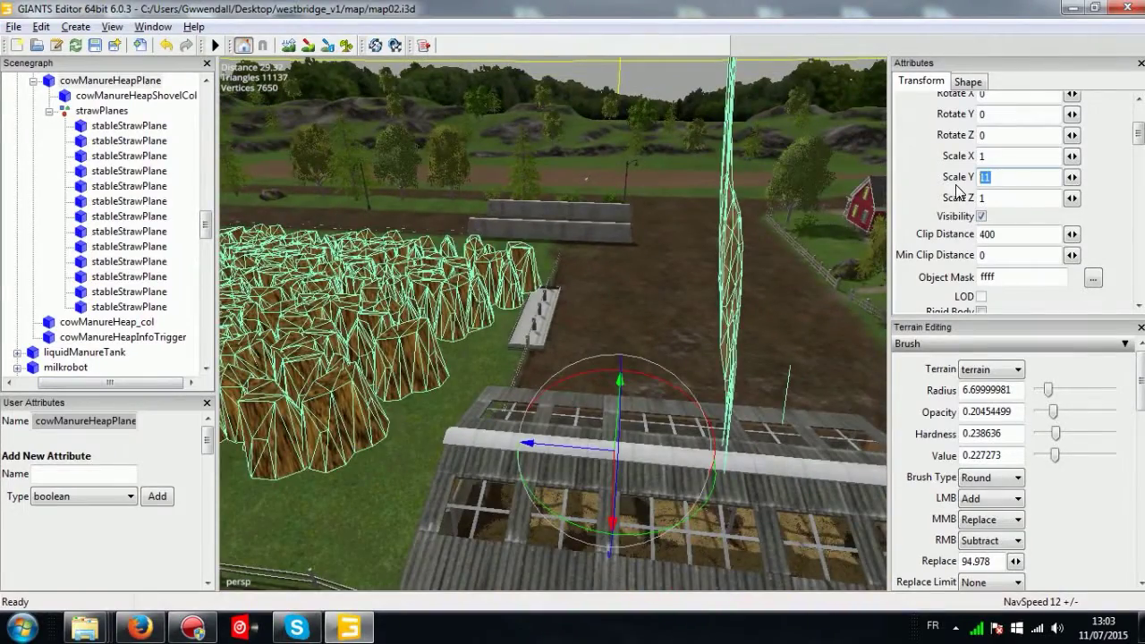
pyautogui.write('0')
pyautogui.moveTo(453, 431); pyautogui.dragTo(528, 230, button='right')
pyautogui.keyDown('alt'); pyautogui.moveTo(528, 226); pyautogui.dragTo(380, 278); pyautogui.keyUp('alt')
pyautogui.keyDown('alt'); pyautogui.moveTo(480, 256); pyautogui.dragTo(443, 259); pyautogui.keyUp('alt')
pyautogui.moveTo(443, 265); pyautogui.dragTo(725, 254, button='right')
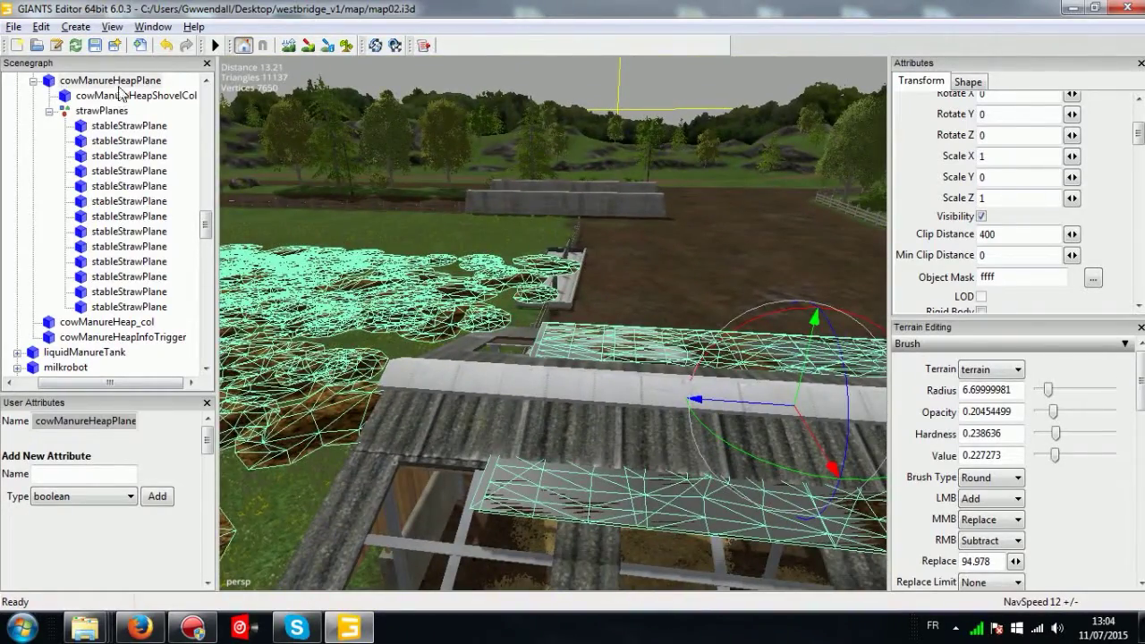
# Review the cowManureHeap hierarchy by selecting cowManureHeapPlane, its shovel collision and straw planes, and the parent heap.
pyautogui.click(32, 81)
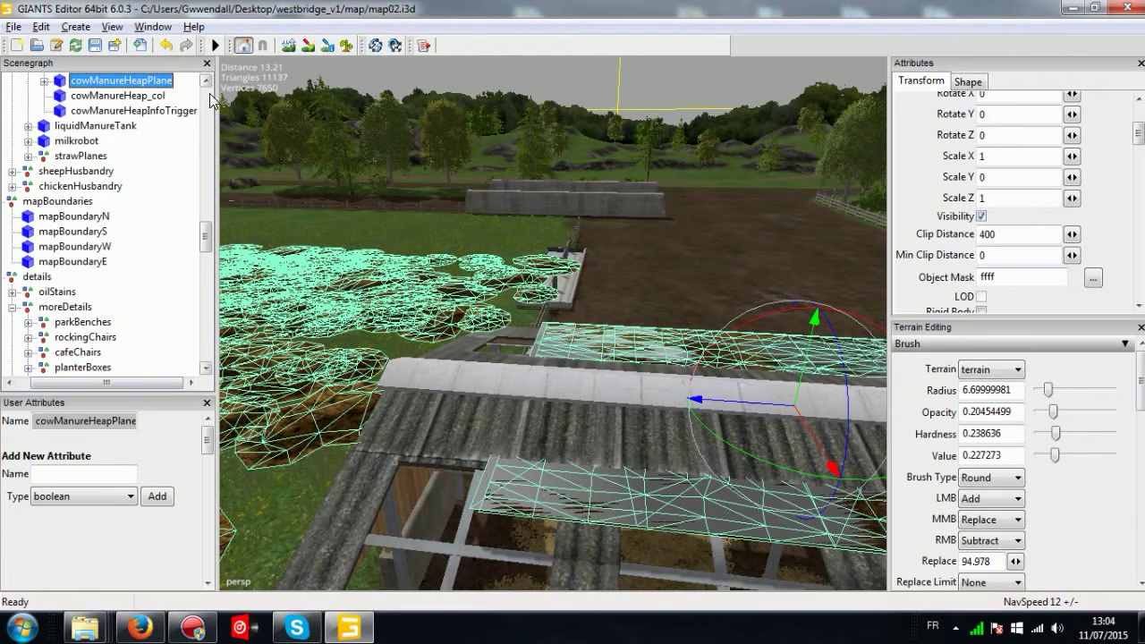
pyautogui.scroll(1, 41, 114)
pyautogui.click(43, 111)
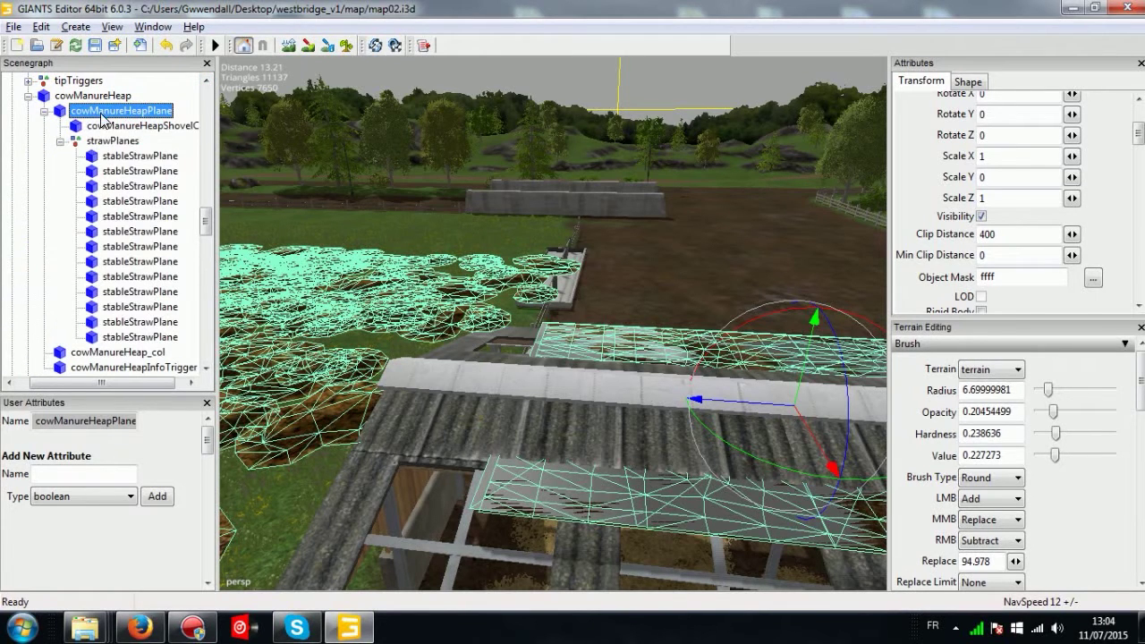
pyautogui.click(60, 141)
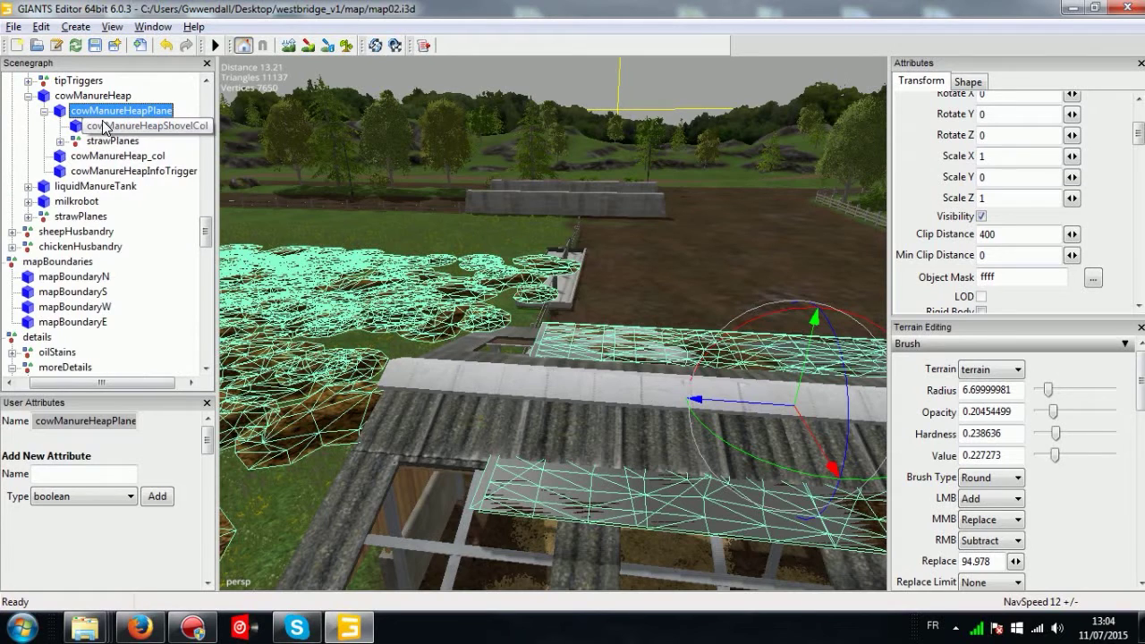
pyautogui.keyDown('shift'); pyautogui.click(115, 143); pyautogui.keyUp('shift')
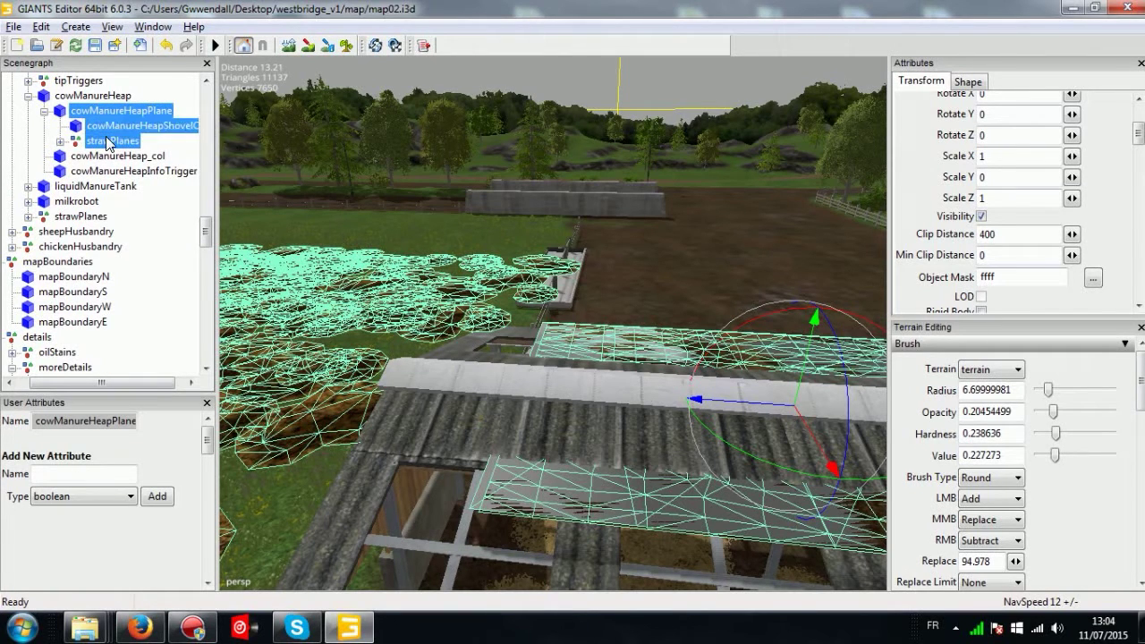
pyautogui.click(130, 114)
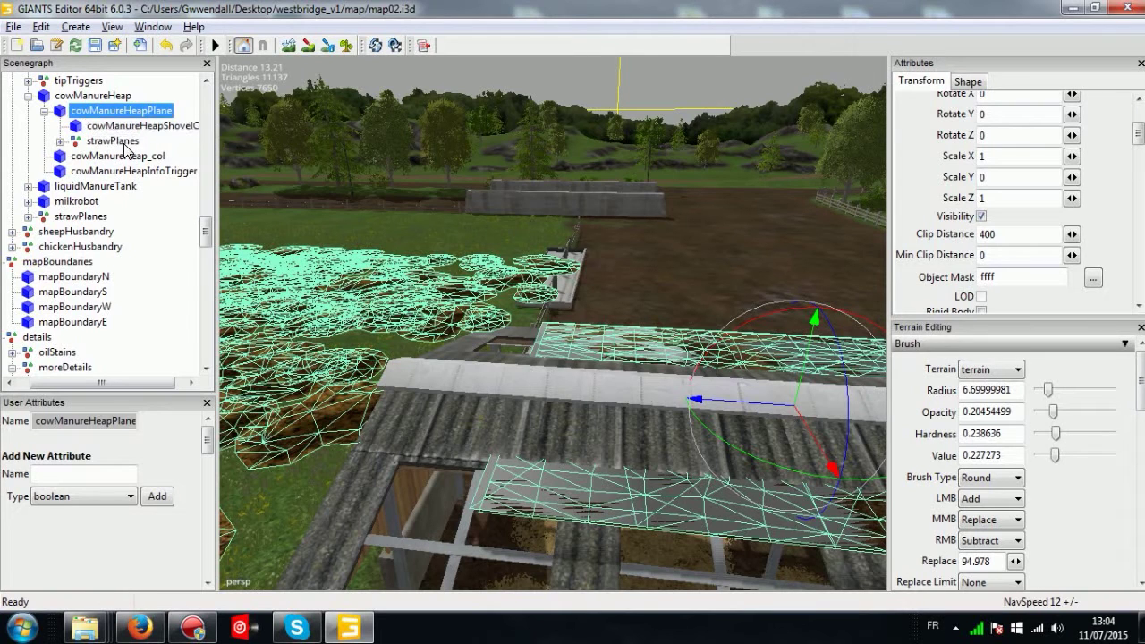
pyautogui.click(112, 126)
pyautogui.click(98, 114)
pyautogui.click(89, 96)
# Examine the flattened manure plane from above the stable roof and inspect its Scale Y value.
pyautogui.keyDown('alt'); pyautogui.moveTo(345, 272); pyautogui.dragTo(449, 186, button='middle'); pyautogui.keyUp('alt')
pyautogui.keyDown('alt'); pyautogui.moveTo(451, 188); pyautogui.dragTo(461, 197); pyautogui.keyUp('alt')
pyautogui.moveTo(460, 204); pyautogui.dragTo(585, 141, button='right')
pyautogui.moveTo(584, 188); pyautogui.dragTo(501, 242, button='right')
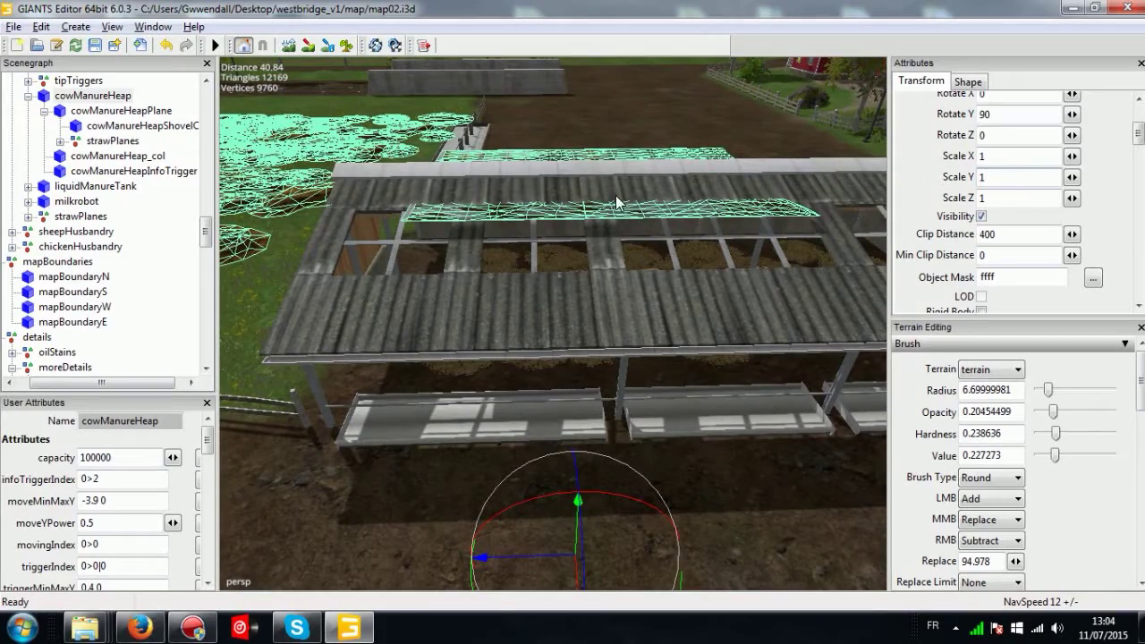
pyautogui.moveTo(313, 206); pyautogui.dragTo(505, 163, button='right')
pyautogui.click(331, 202)
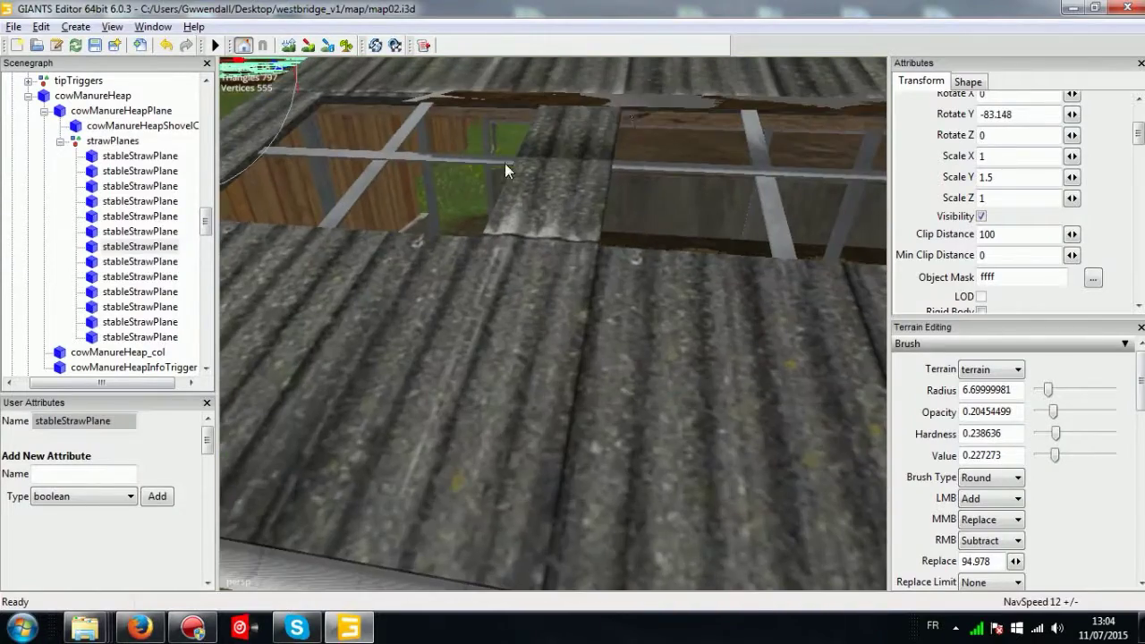
pyautogui.click(653, 102)
pyautogui.keyDown('alt'); pyautogui.moveTo(651, 104); pyautogui.dragTo(604, 146, button='middle'); pyautogui.keyUp('alt')
pyautogui.doubleClick(982, 177)
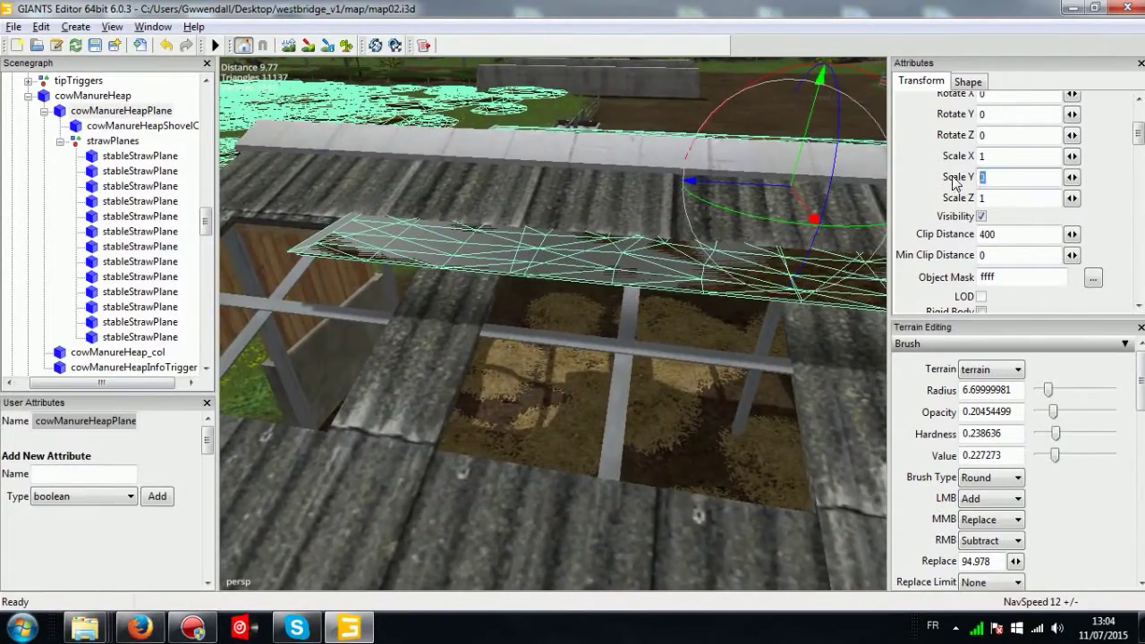
# Raise the flattened cowManureHeapPlane slightly above the straw bedding inside the stable.
pyautogui.click(109, 96)
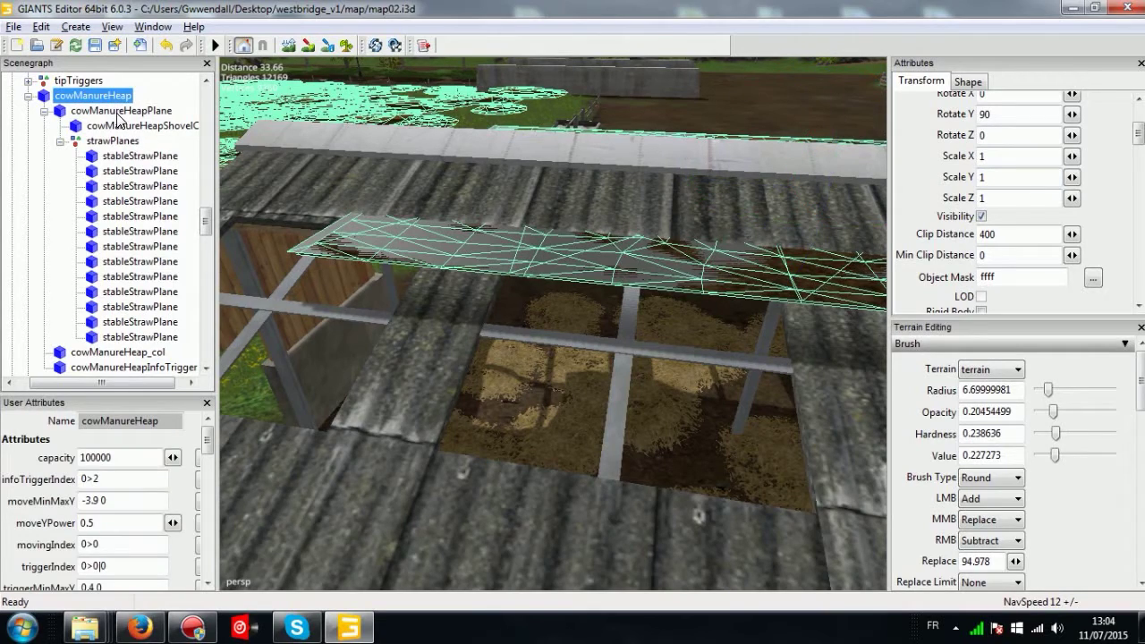
pyautogui.click(120, 110)
pyautogui.moveTo(648, 83); pyautogui.dragTo(578, 199, button='right')
pyautogui.scroll(4, 605, 155)
pyautogui.moveTo(604, 156); pyautogui.dragTo(680, 166, button='right')
pyautogui.scroll(4, 639, 122)
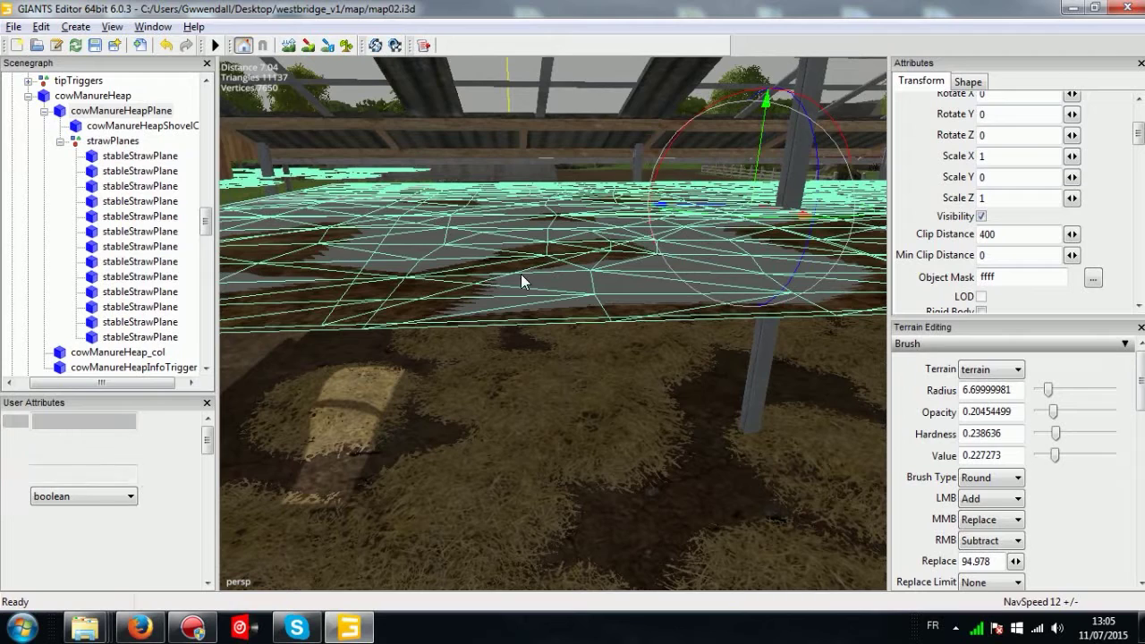
pyautogui.click(663, 347)
pyautogui.click(671, 293)
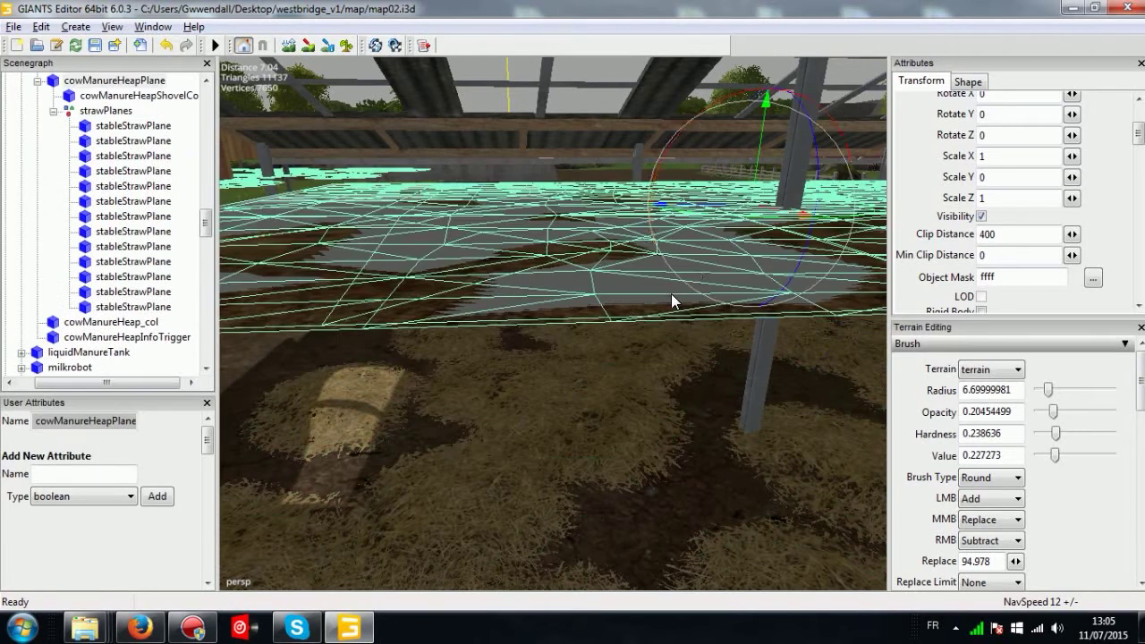
pyautogui.moveTo(759, 160)
pyautogui.mouseDown()
pyautogui.moveTo(761, 144)
pyautogui.moveTo(758, 154)
pyautogui.mouseUp()
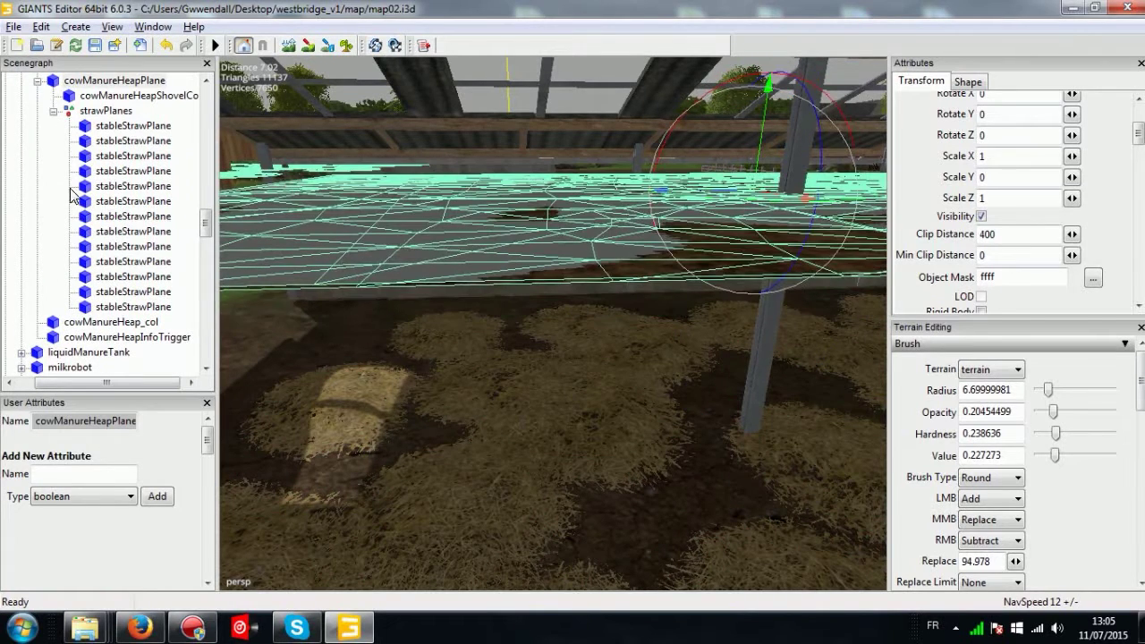
# Set the Translate Y of cowManureHeapShovelCol to 6 and raise it further above the flattened manure plane to about 8.12.
pyautogui.click(116, 95)
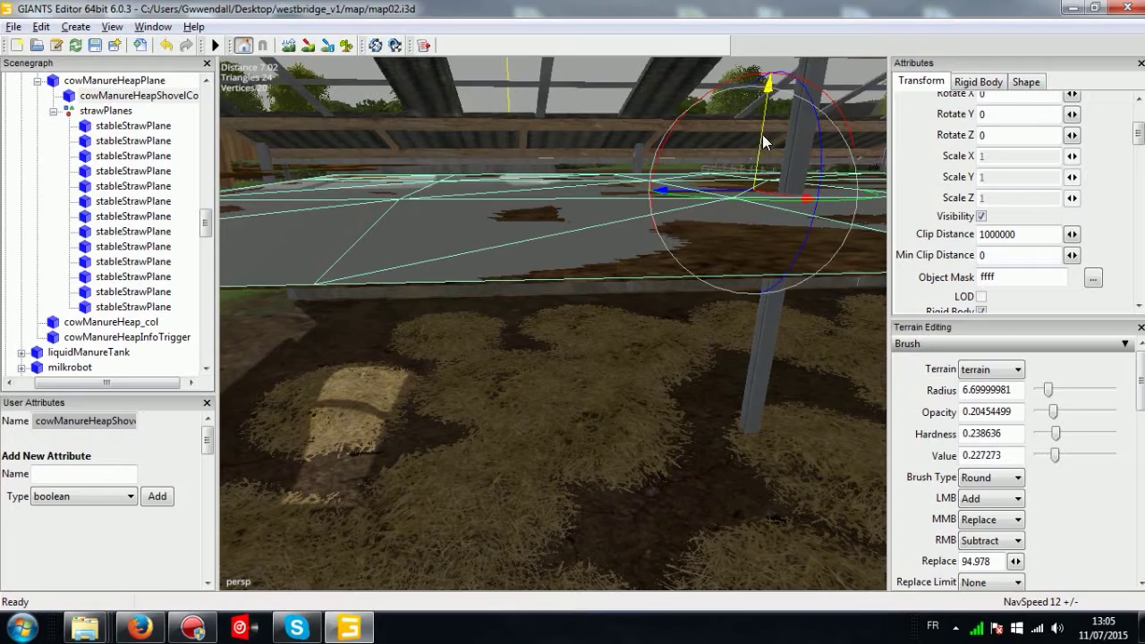
pyautogui.keyDown('alt'); pyautogui.moveTo(754, 173); pyautogui.dragTo(718, 210, button='middle'); pyautogui.keyUp('alt')
pyautogui.keyDown('alt'); pyautogui.moveTo(718, 210); pyautogui.dragTo(719, 191, button='right'); pyautogui.keyUp('alt')
pyautogui.keyDown('alt'); pyautogui.moveTo(719, 191); pyautogui.dragTo(743, 160, button='middle'); pyautogui.keyUp('alt')
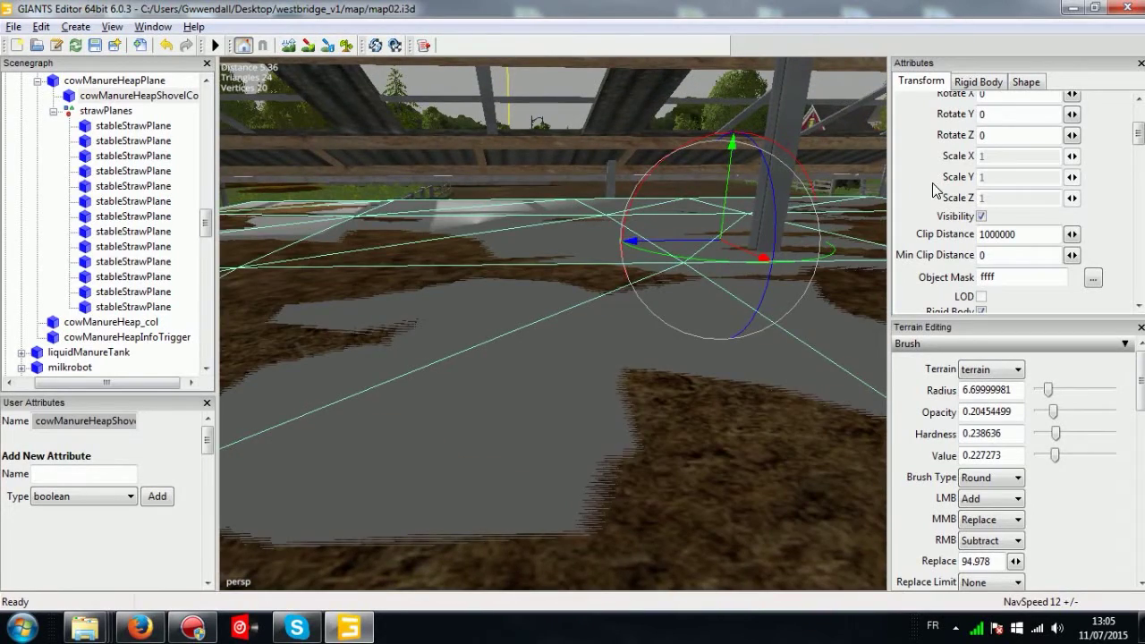
pyautogui.moveTo(1136, 141); pyautogui.dragTo(1137, 129)
pyautogui.click(969, 154)
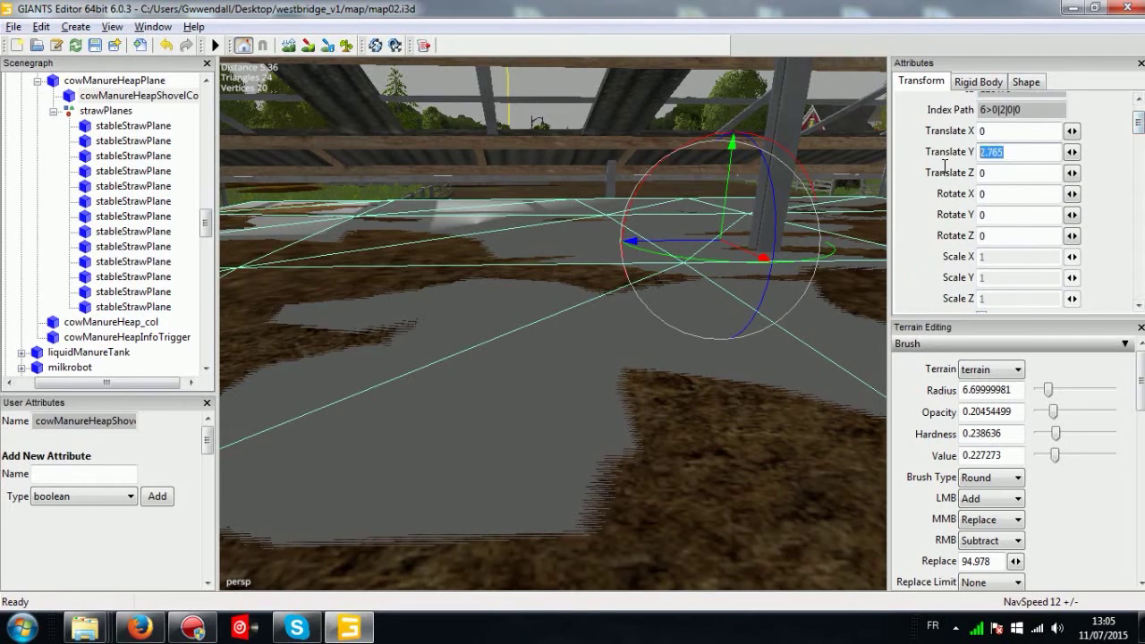
pyautogui.write('6')
pyautogui.keyDown('alt'); pyautogui.moveTo(725, 221); pyautogui.dragTo(675, 217, button='middle'); pyautogui.keyUp('alt')
pyautogui.moveTo(675, 259); pyautogui.dragTo(734, 154)
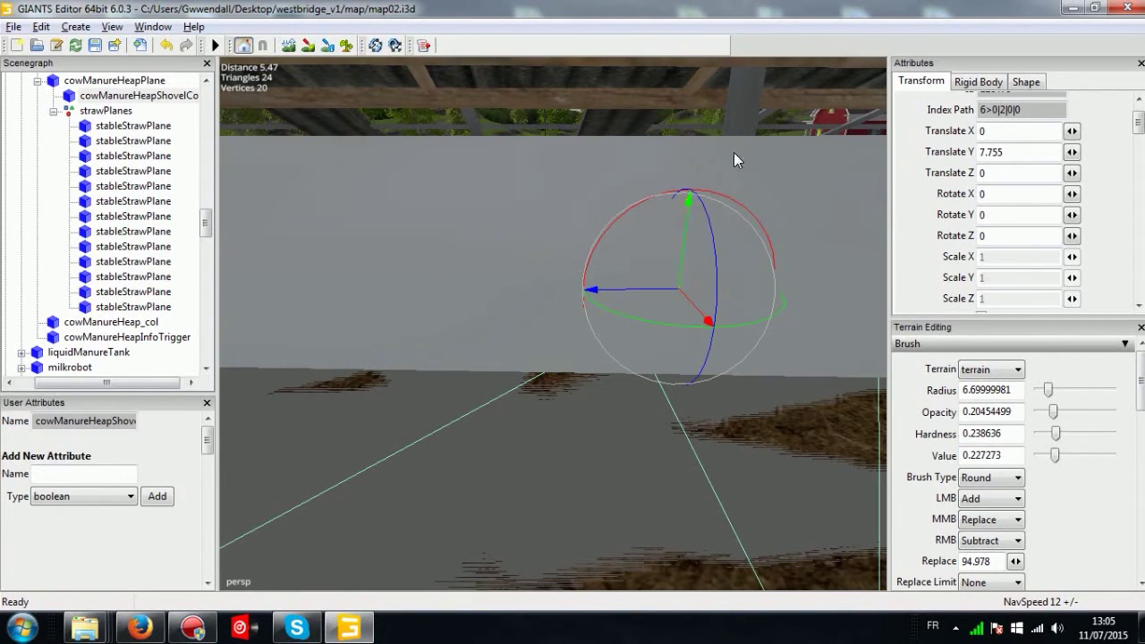
pyautogui.moveTo(674, 264); pyautogui.dragTo(688, 229)
pyautogui.keyDown('alt'); pyautogui.moveTo(688, 229); pyautogui.dragTo(674, 159, button='middle'); pyautogui.keyUp('alt')
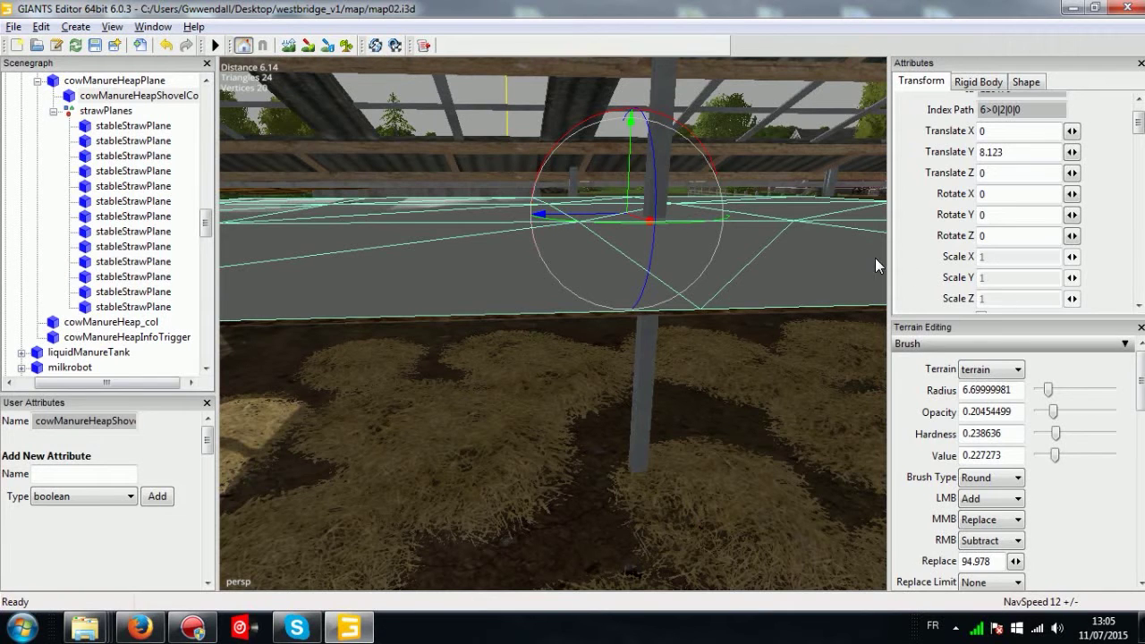
# Set the Translate Y of cowManureHeapShovelCol to 90.
pyautogui.moveTo(1003, 150); pyautogui.dragTo(918, 170)
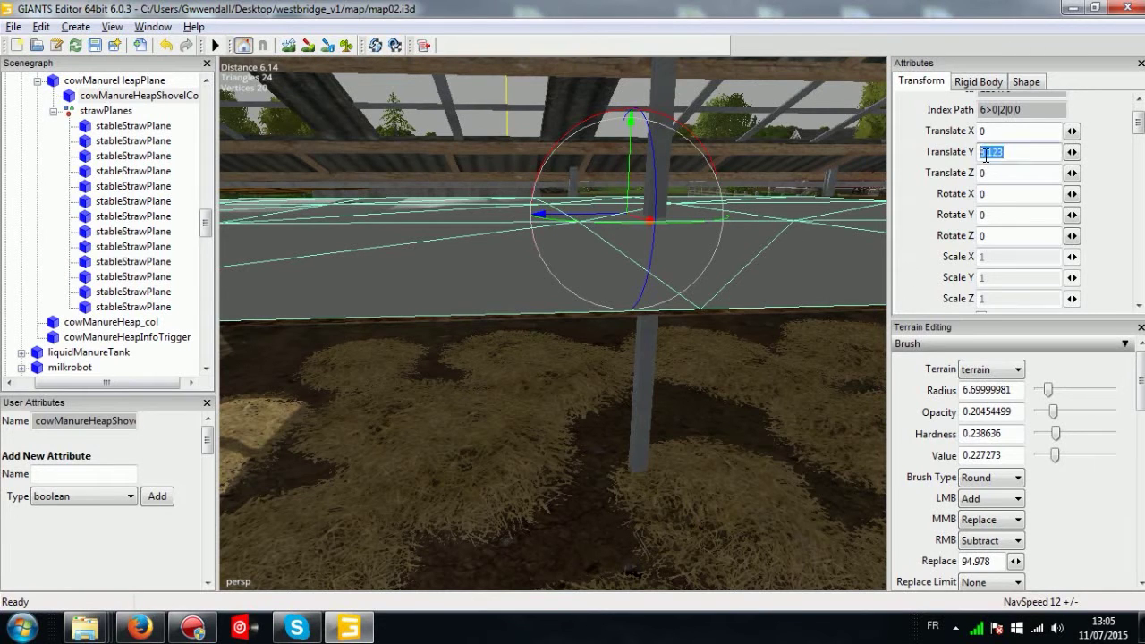
pyautogui.moveTo(630, 193)
pyautogui.mouseDown()
pyautogui.moveTo(648, 125)
pyautogui.moveTo(628, 179)
pyautogui.moveTo(725, 188)
pyautogui.moveTo(594, 173)
pyautogui.moveTo(631, 197)
pyautogui.mouseUp()
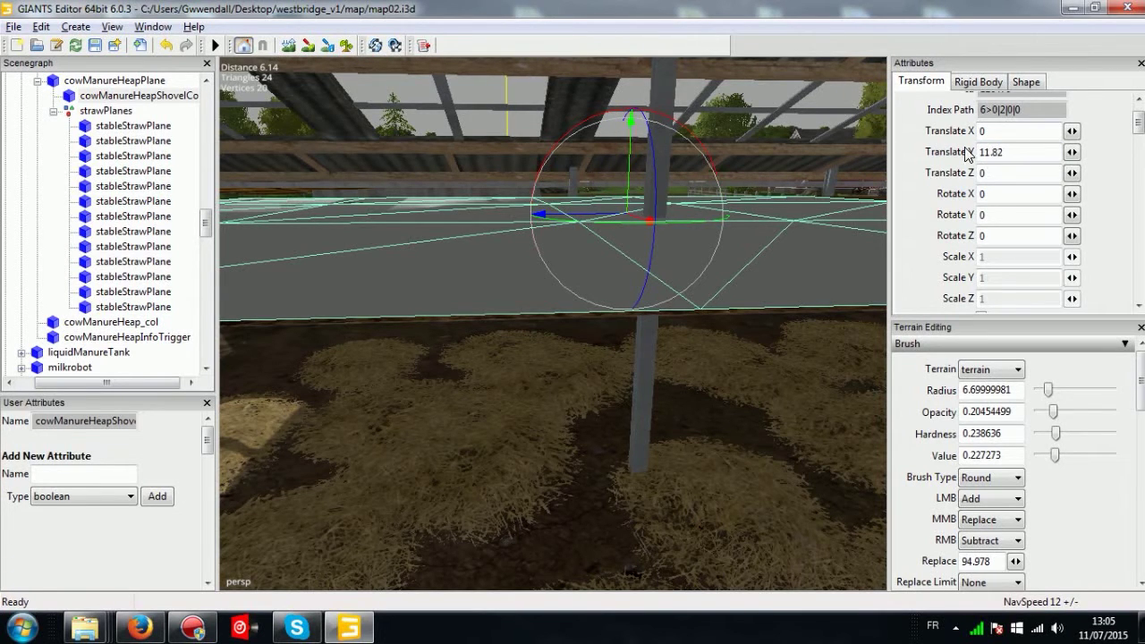
pyautogui.doubleClick(1020, 152)
pyautogui.write('90')
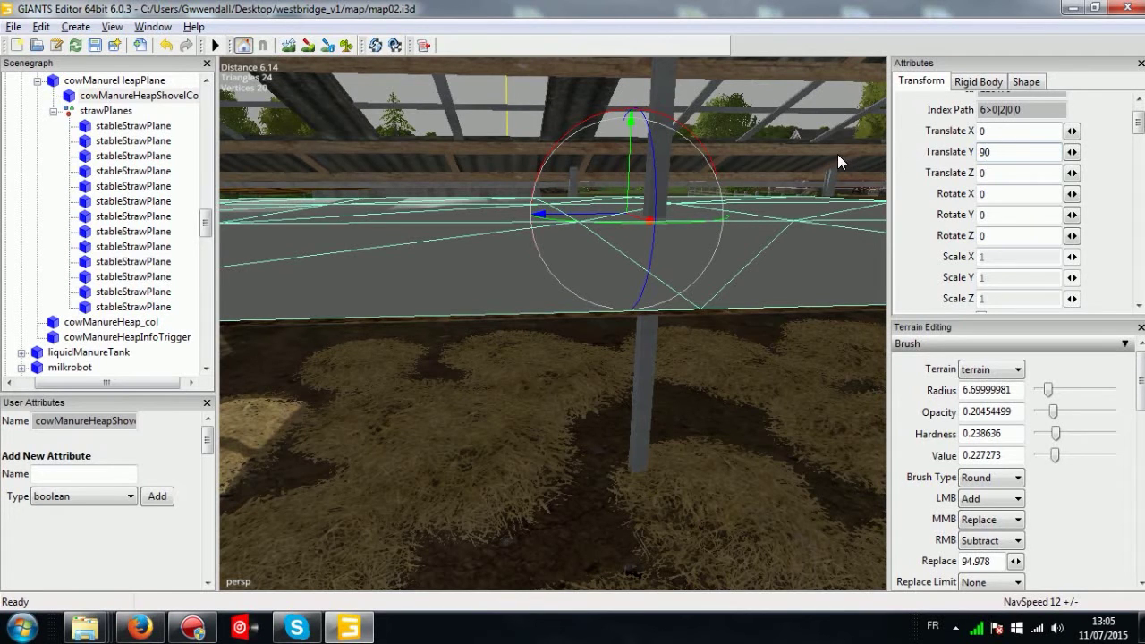
pyautogui.moveTo(628, 184)
pyautogui.keyDown('alt'); pyautogui.mouseDown(button='middle')
pyautogui.moveTo(622, 170)
pyautogui.moveTo(619, 195)
pyautogui.mouseUp(button='middle'); pyautogui.keyUp('alt')
pyautogui.keyDown('alt'); pyautogui.moveTo(619, 196); pyautogui.dragTo(604, 202, button='right'); pyautogui.keyUp('alt')
pyautogui.keyDown('alt'); pyautogui.moveTo(605, 202); pyautogui.dragTo(625, 184, button='middle'); pyautogui.keyUp('alt')
pyautogui.keyDown('alt'); pyautogui.moveTo(625, 184); pyautogui.dragTo(877, 192, button='right'); pyautogui.keyUp('alt')
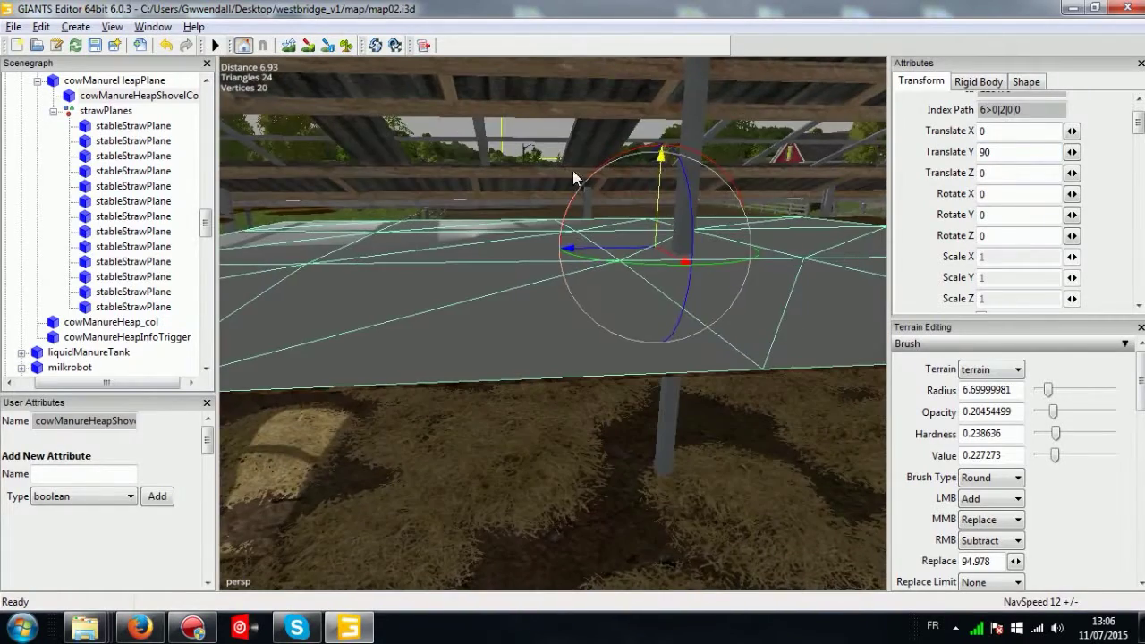
# Set the Scale Y of cowManureHeapPlane to 0.01 and lower the plane to a Translate Y of about 26.61.
pyautogui.click(115, 80)
pyautogui.doubleClick(994, 278)
pyautogui.write('0')
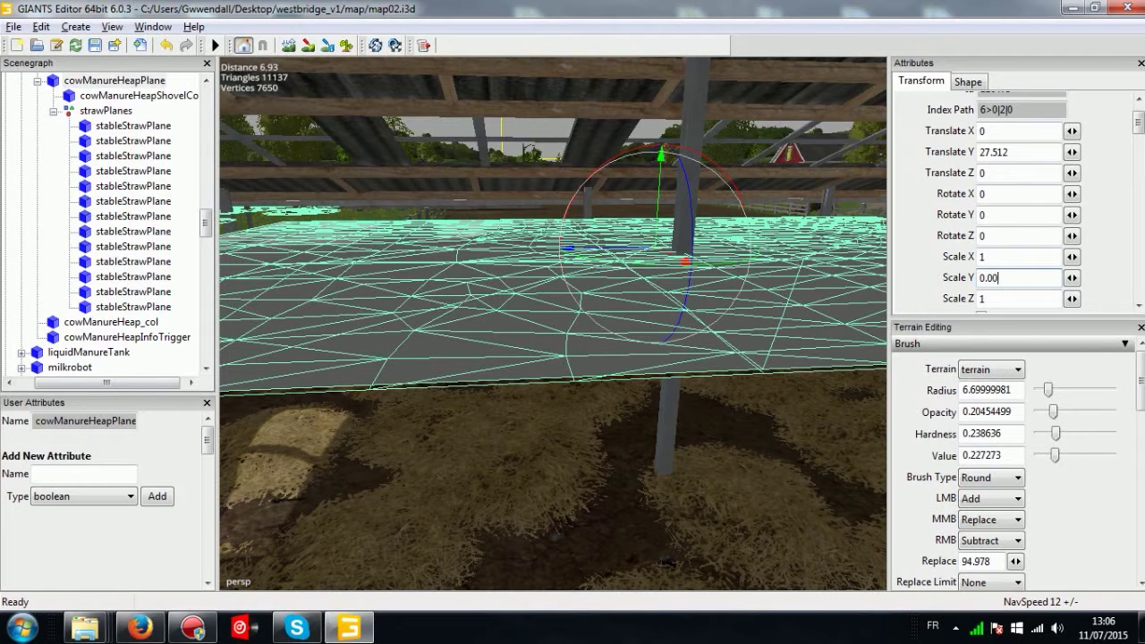
pyautogui.write('1')
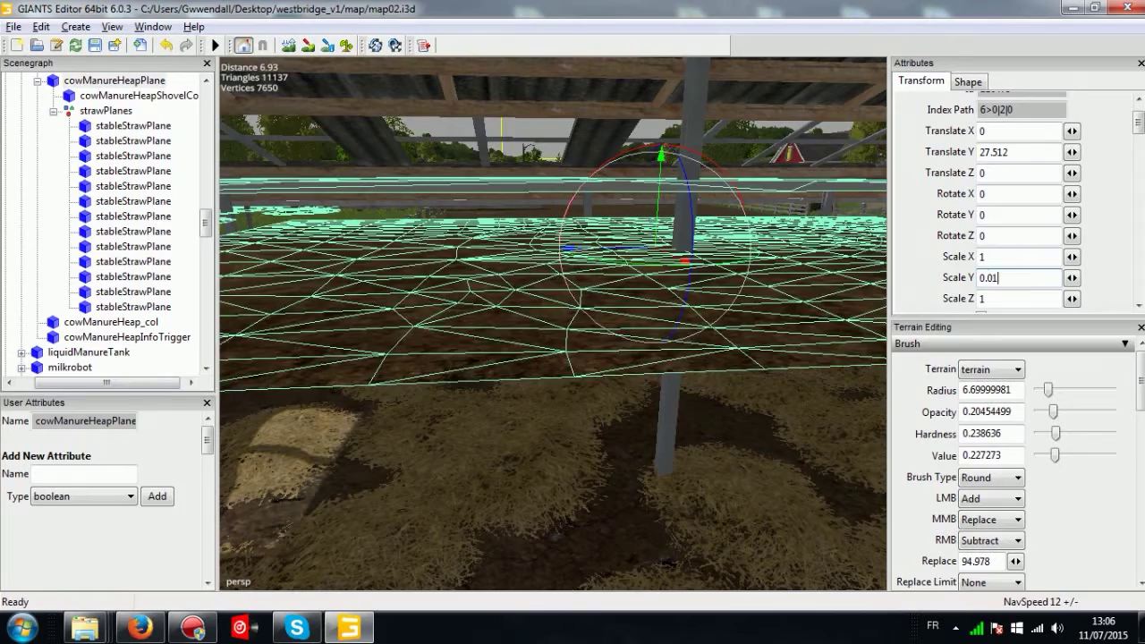
pyautogui.keyDown('alt'); pyautogui.moveTo(709, 286); pyautogui.dragTo(620, 243); pyautogui.keyUp('alt')
pyautogui.moveTo(619, 242); pyautogui.dragTo(714, 249, button='right')
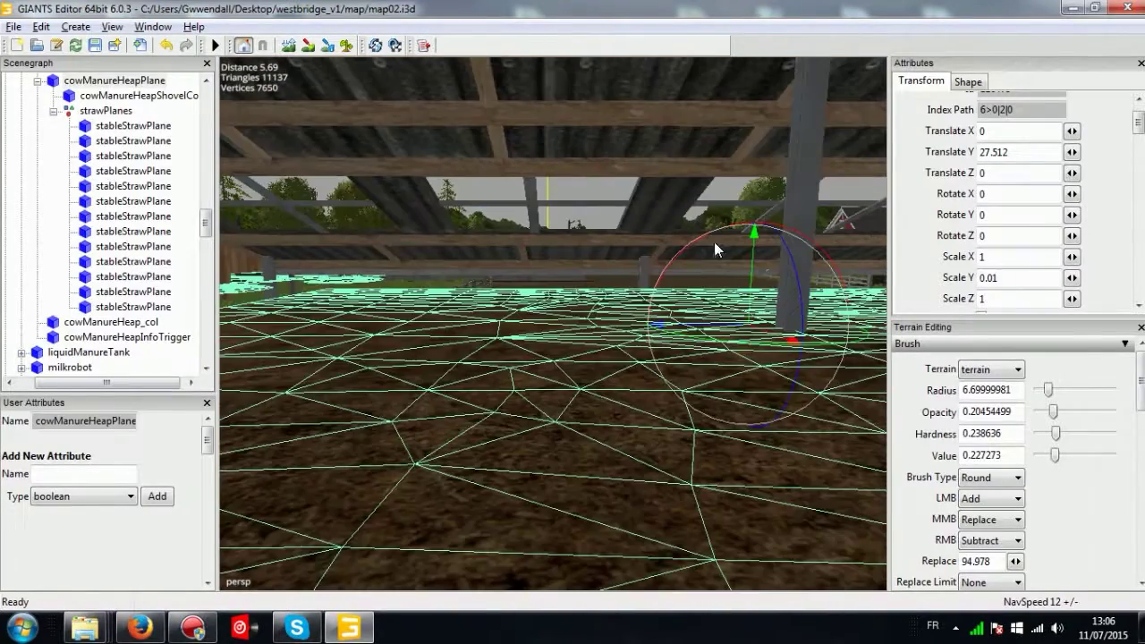
pyautogui.moveTo(753, 262); pyautogui.dragTo(748, 363)
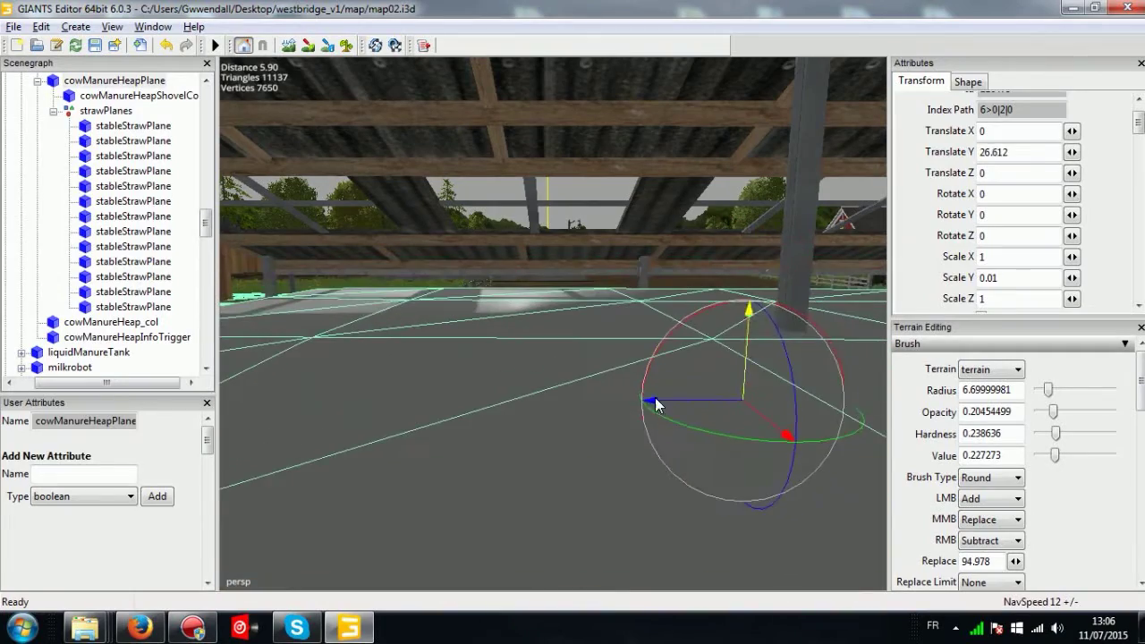
# Raise cowManureHeapShovelCol slightly to a Translate Y of about 90.51 and compare its extent with the manure plane beneath it.
pyautogui.click(719, 361)
pyautogui.moveTo(752, 278); pyautogui.dragTo(753, 269)
pyautogui.moveTo(564, 380)
pyautogui.keyDown('alt'); pyautogui.mouseDown(button='middle')
pyautogui.moveTo(560, 350)
pyautogui.moveTo(561, 402)
pyautogui.mouseUp(button='middle'); pyautogui.keyUp('alt')
pyautogui.click(562, 405)
pyautogui.keyDown('alt'); pyautogui.moveTo(561, 405); pyautogui.dragTo(540, 462); pyautogui.keyUp('alt')
pyautogui.scroll(-5, 556, 421)
pyautogui.moveTo(540, 462); pyautogui.dragTo(504, 309, button='middle')
pyautogui.click(523, 298)
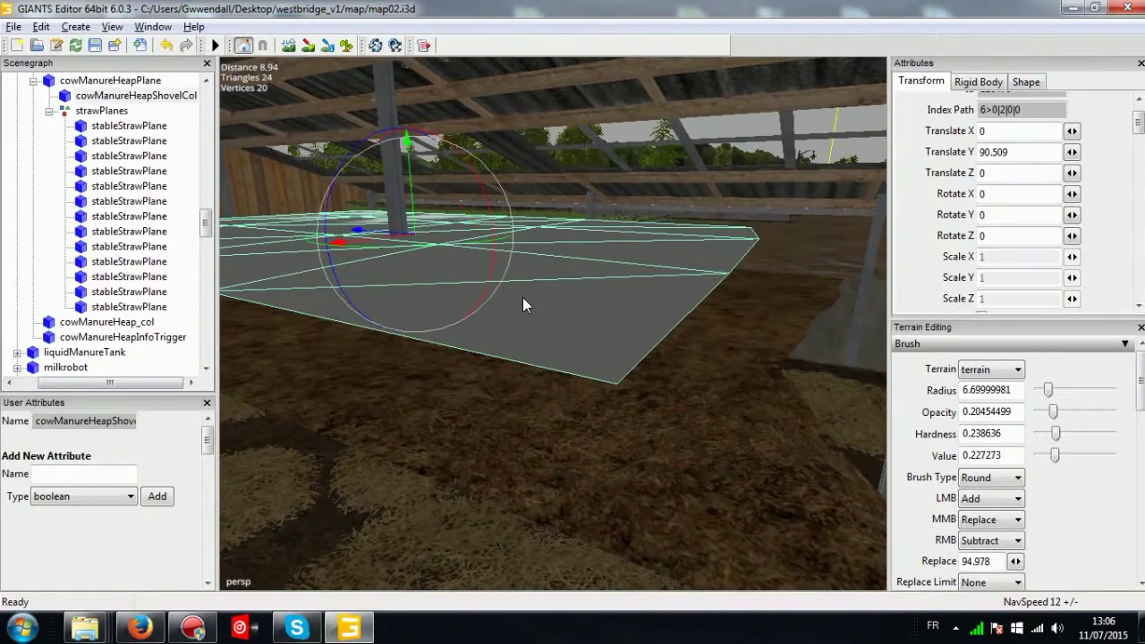
pyautogui.click(564, 371)
pyautogui.click(533, 438)
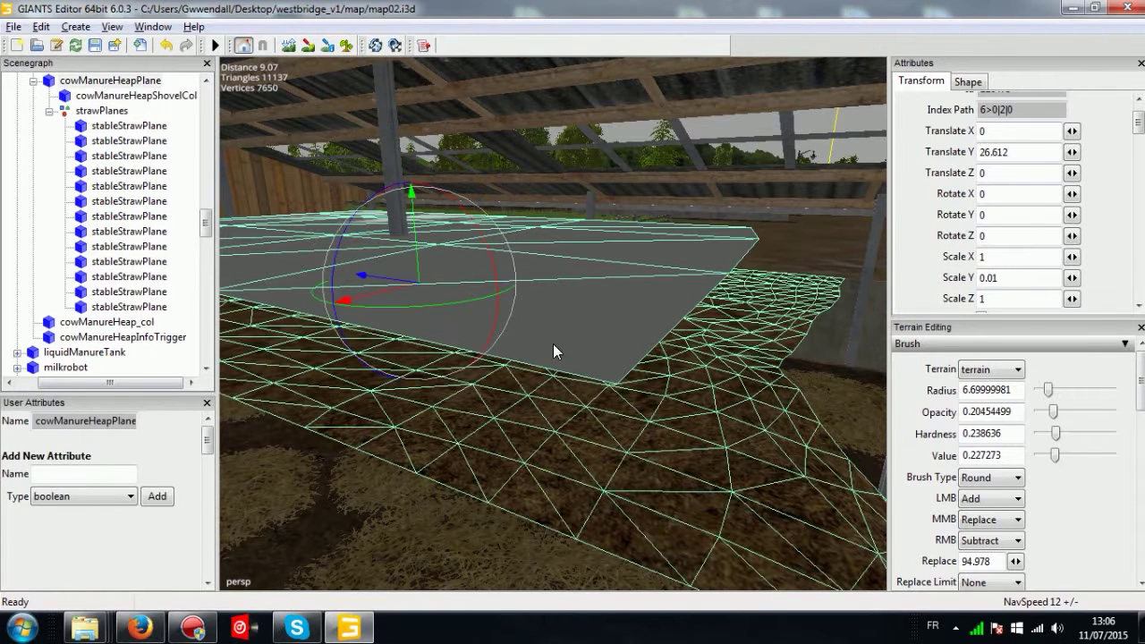
pyautogui.click(606, 316)
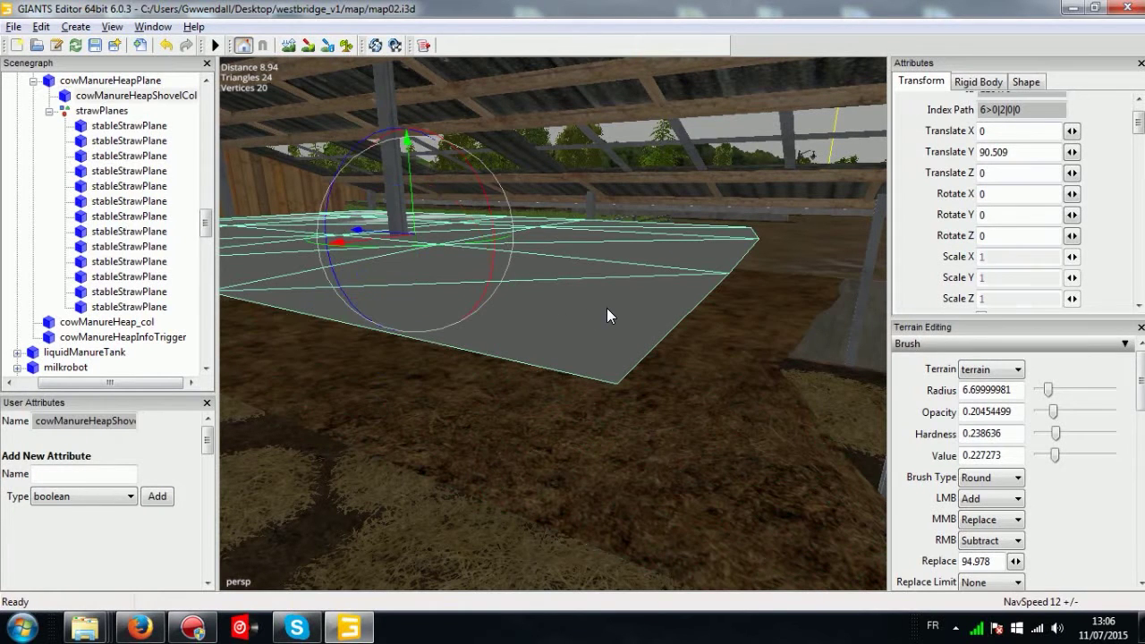
# Lower cowManureHeapPlane onto the stable's straw bedding, to a Translate Y of about 23.35.
pyautogui.keyDown('alt'); pyautogui.moveTo(542, 296); pyautogui.dragTo(753, 392, button='middle'); pyautogui.keyUp('alt')
pyautogui.moveTo(753, 392); pyautogui.dragTo(478, 361, button='right')
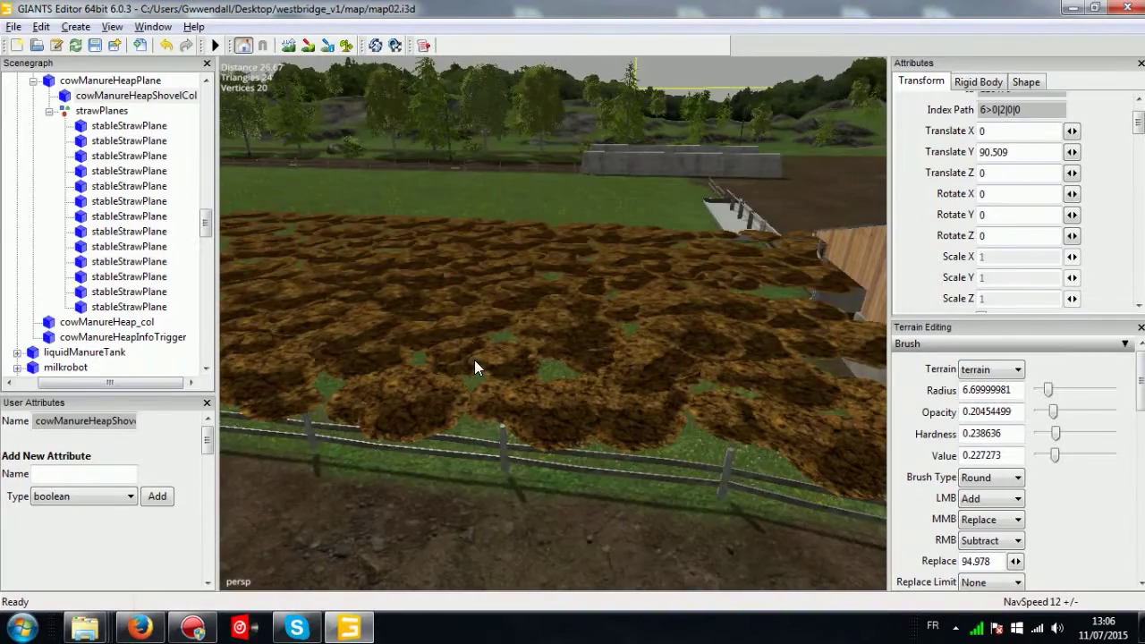
pyautogui.click(475, 359)
pyautogui.moveTo(621, 322); pyautogui.dragTo(437, 119, button='right')
pyautogui.click(508, 363)
pyautogui.click(504, 163)
pyautogui.moveTo(437, 118); pyautogui.dragTo(480, 331)
pyautogui.keyDown('alt'); pyautogui.moveTo(480, 331); pyautogui.dragTo(573, 292); pyautogui.keyUp('alt')
pyautogui.moveTo(573, 297); pyautogui.dragTo(528, 244, button='right')
pyautogui.moveTo(506, 230); pyautogui.dragTo(508, 276)
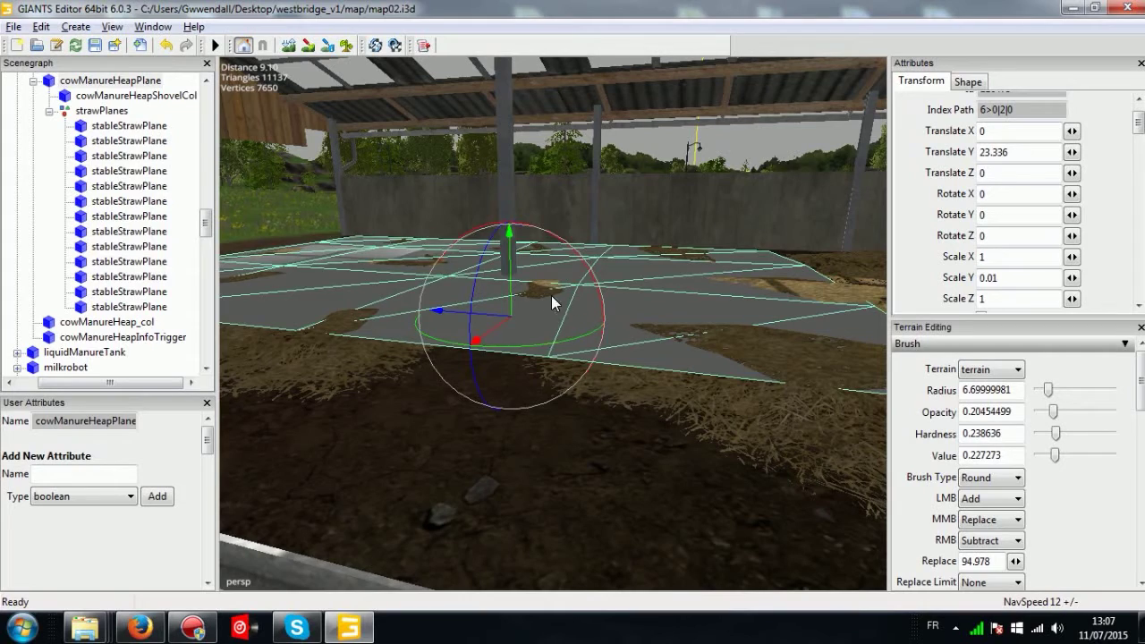
pyautogui.moveTo(504, 245); pyautogui.dragTo(497, 279)
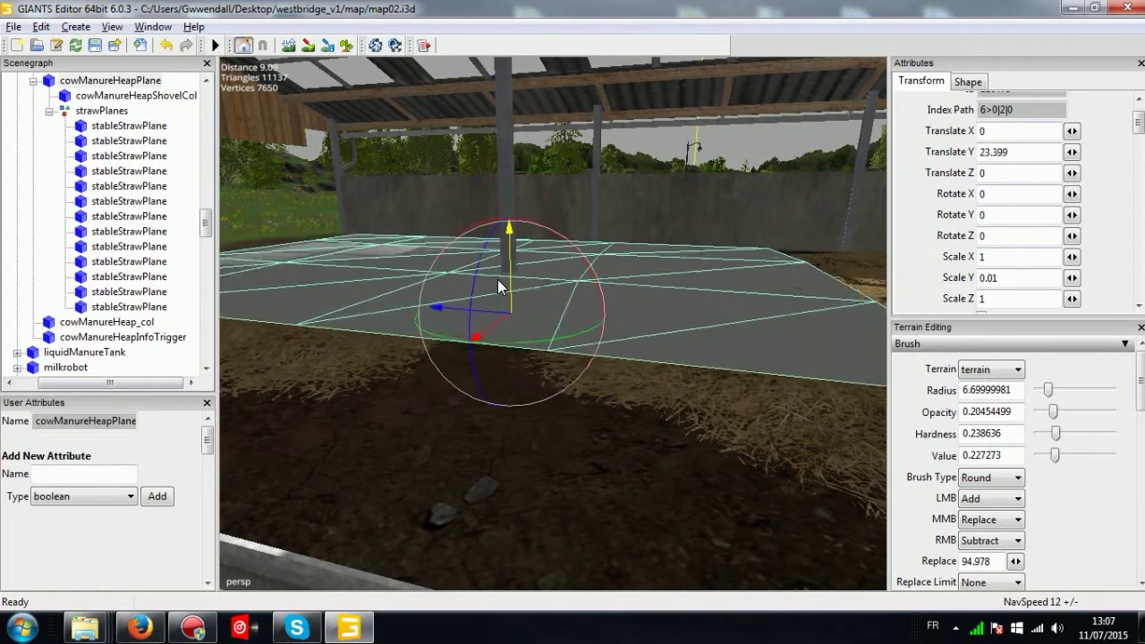
pyautogui.click(540, 453)
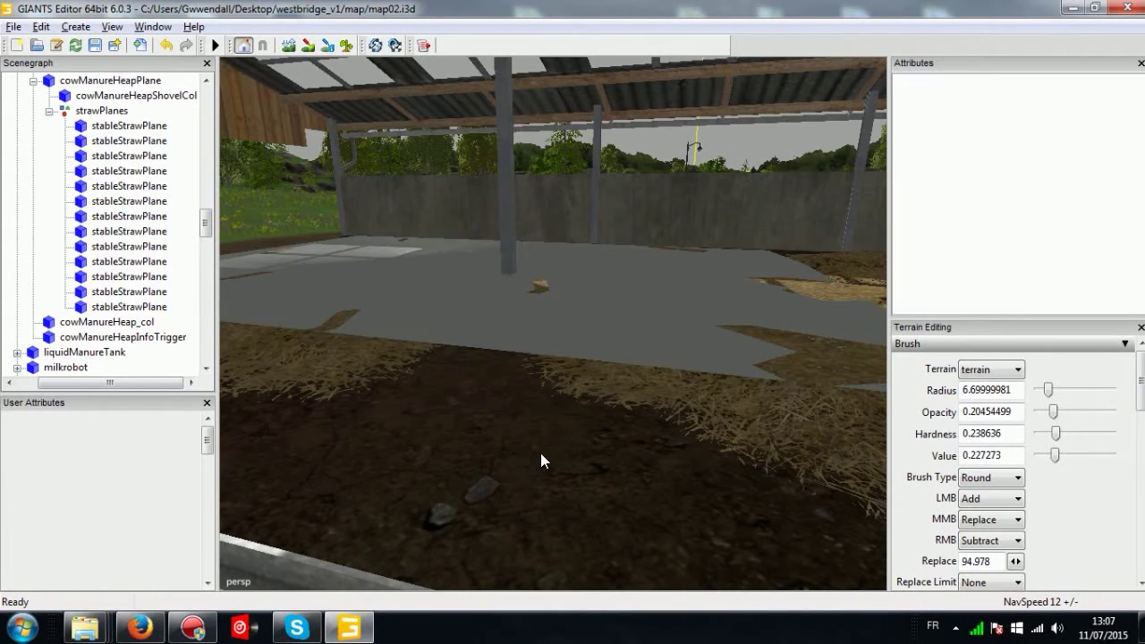
# Shift cowManureHeapShovelCol along the stable's length to a Translate Z of about -6.75.
pyautogui.click(619, 297)
pyautogui.scroll(-3, 583, 315)
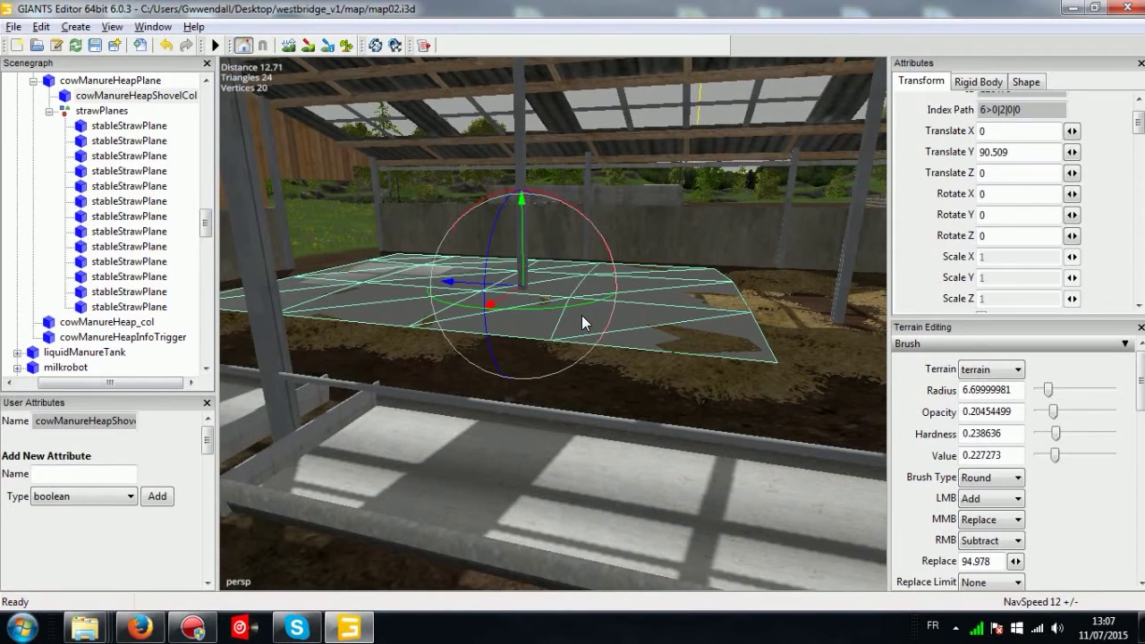
pyautogui.keyDown('alt'); pyautogui.moveTo(575, 304); pyautogui.dragTo(598, 324, button='middle'); pyautogui.keyUp('alt')
pyautogui.keyDown('alt'); pyautogui.moveTo(598, 324); pyautogui.dragTo(648, 301, button='right'); pyautogui.keyUp('alt')
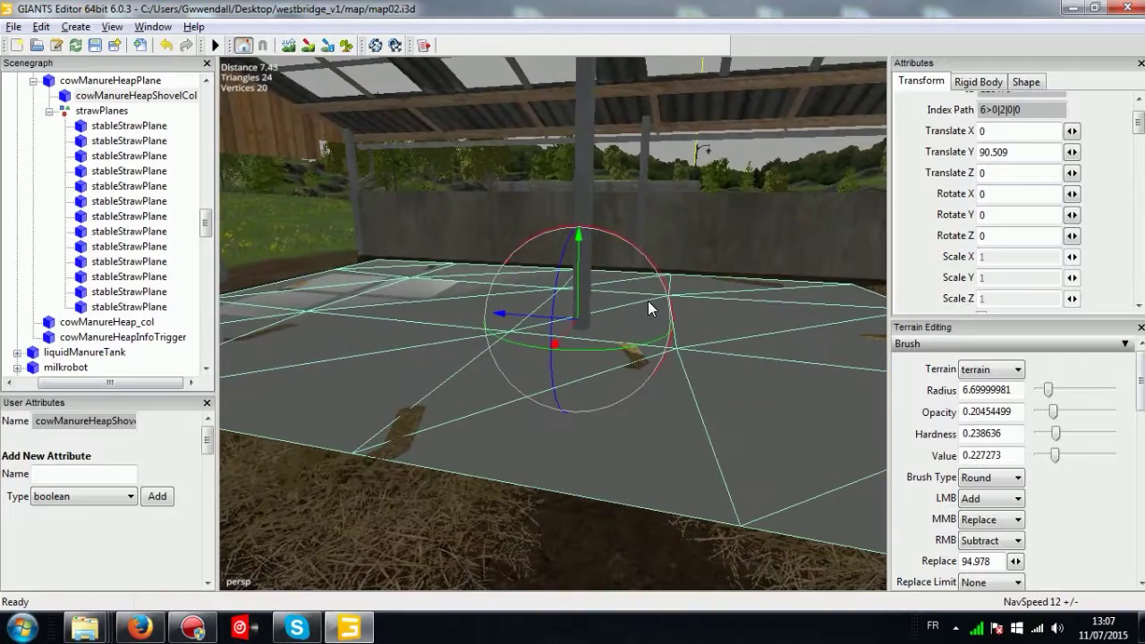
pyautogui.scroll(-5, 655, 301)
pyautogui.keyDown('alt'); pyautogui.moveTo(655, 300); pyautogui.dragTo(330, 306, button='middle'); pyautogui.keyUp('alt')
pyautogui.moveTo(331, 311); pyautogui.dragTo(406, 302, button='right')
pyautogui.moveTo(333, 293); pyautogui.dragTo(819, 307)
pyautogui.keyDown('alt'); pyautogui.moveTo(819, 308); pyautogui.dragTo(780, 319); pyautogui.keyUp('alt')
pyautogui.moveTo(780, 328); pyautogui.dragTo(537, 324, button='right')
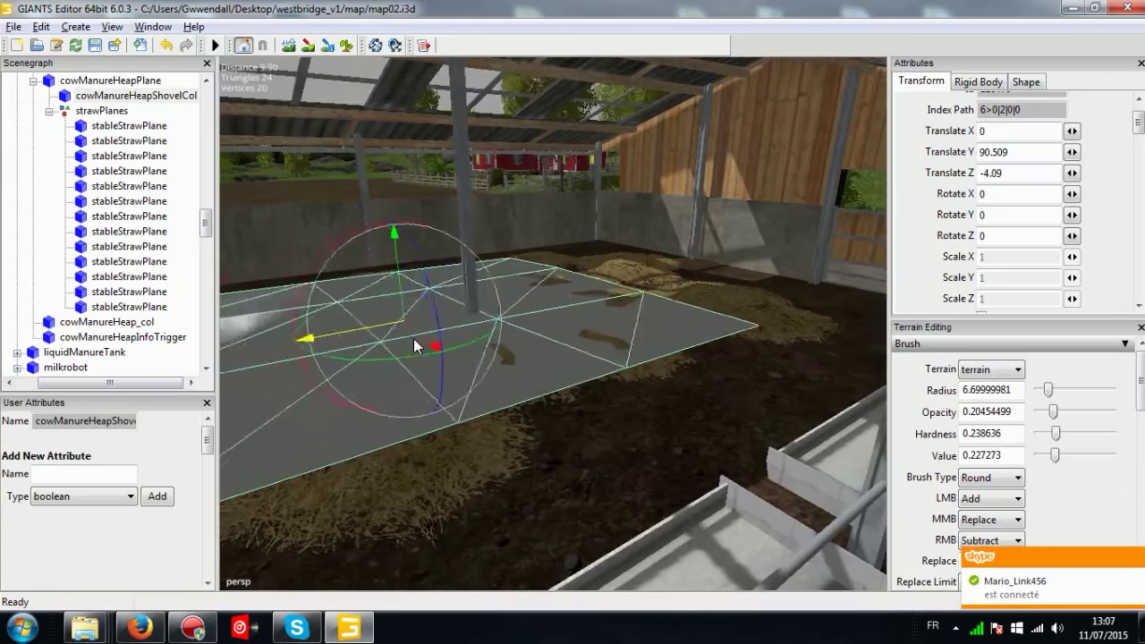
pyautogui.moveTo(414, 338); pyautogui.dragTo(557, 337)
# Set the Scale Z of cowManureHeapPlane to 1.2.
pyautogui.moveTo(557, 336); pyautogui.dragTo(563, 281, button='right')
pyautogui.keyDown('alt'); pyautogui.moveTo(563, 281); pyautogui.dragTo(545, 327); pyautogui.keyUp('alt')
pyautogui.click(564, 281)
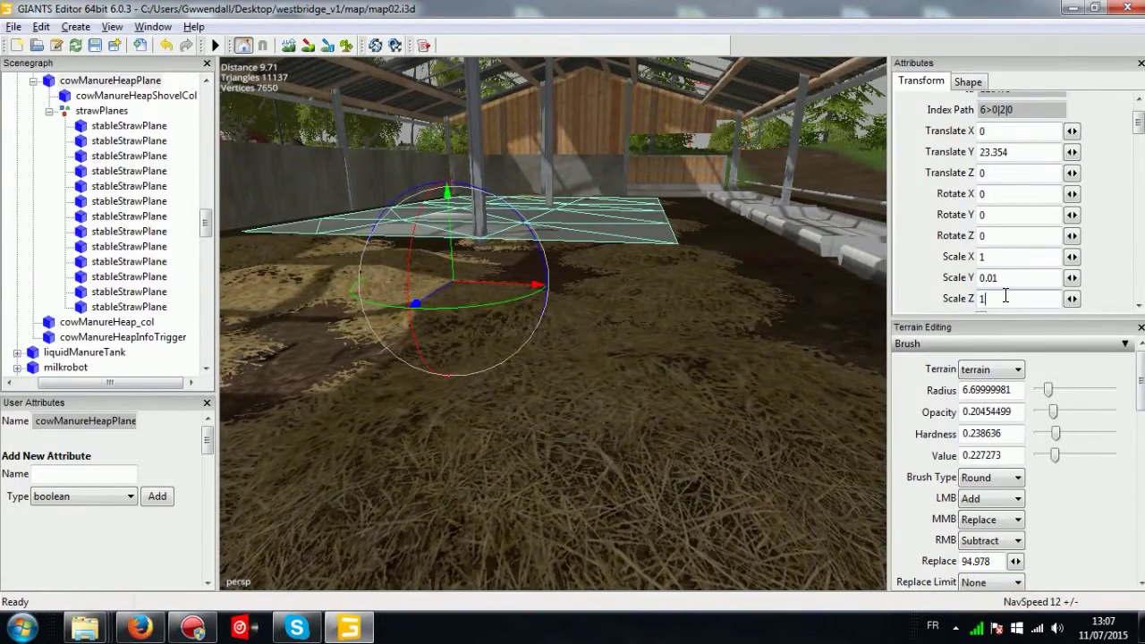
pyautogui.write('.2')
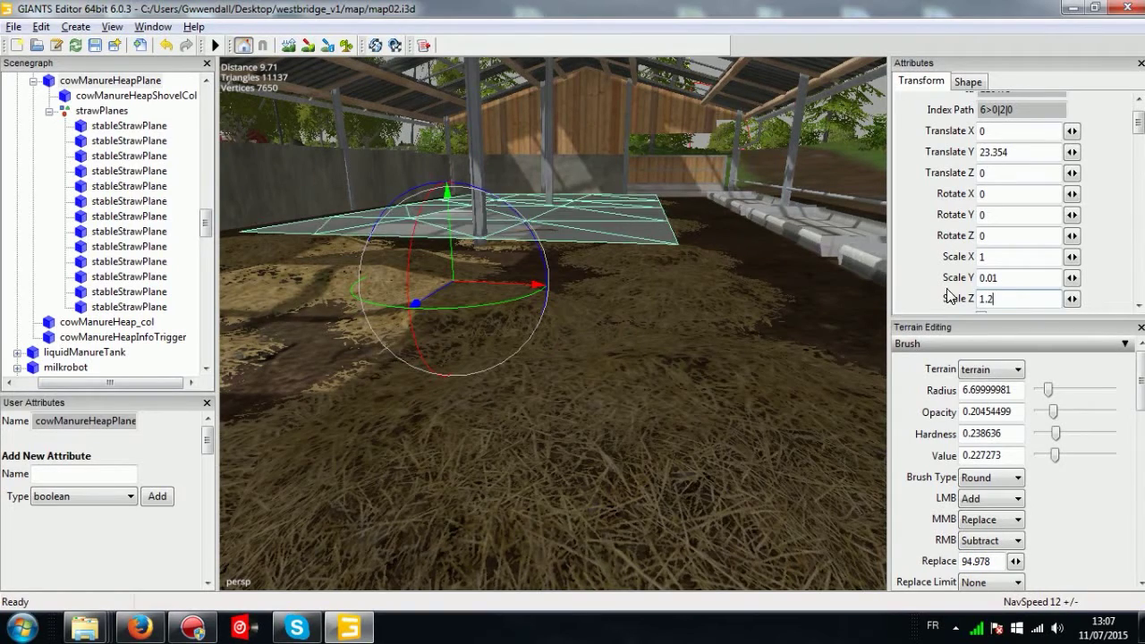
# Raise cowManureHeapPlane above the stable roof to a Translate Y of about 29.97 and set its Scale Z to 2.
pyautogui.keyDown('alt'); pyautogui.moveTo(587, 343); pyautogui.dragTo(560, 367); pyautogui.keyUp('alt')
pyautogui.moveTo(392, 287); pyautogui.dragTo(461, 150)
pyautogui.keyDown('alt'); pyautogui.moveTo(461, 151); pyautogui.dragTo(526, 213); pyautogui.keyUp('alt')
pyautogui.moveTo(526, 211); pyautogui.dragTo(458, 326, button='right')
pyautogui.keyDown('alt'); pyautogui.moveTo(456, 320); pyautogui.dragTo(764, 243, button='middle'); pyautogui.keyUp('alt')
pyautogui.scroll(4, 776, 254)
pyautogui.click(791, 266)
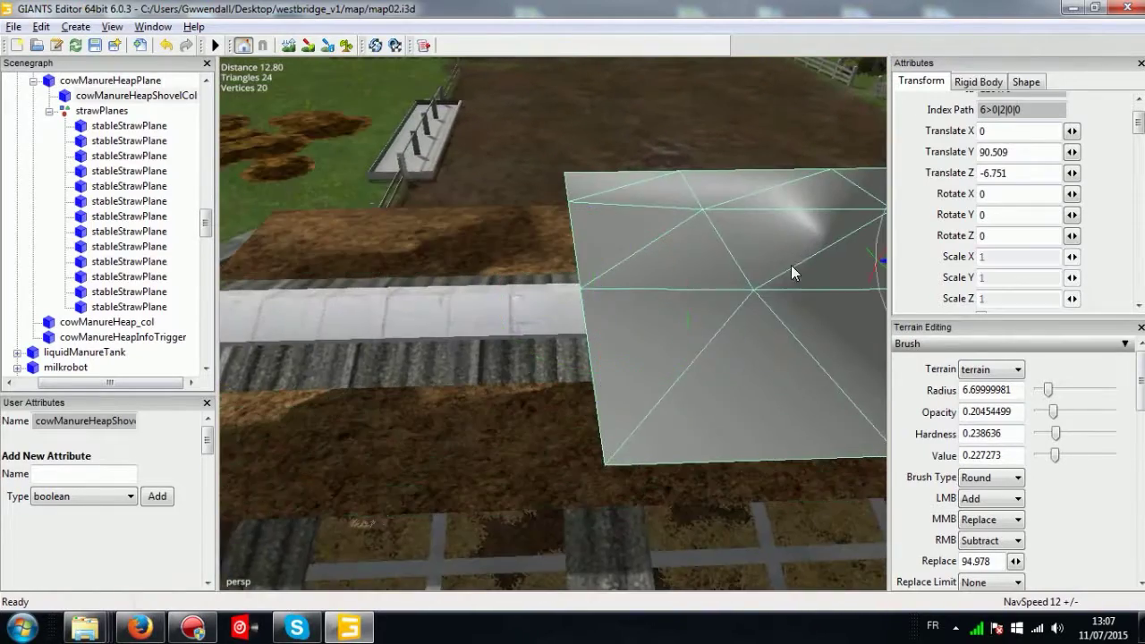
pyautogui.click(608, 381)
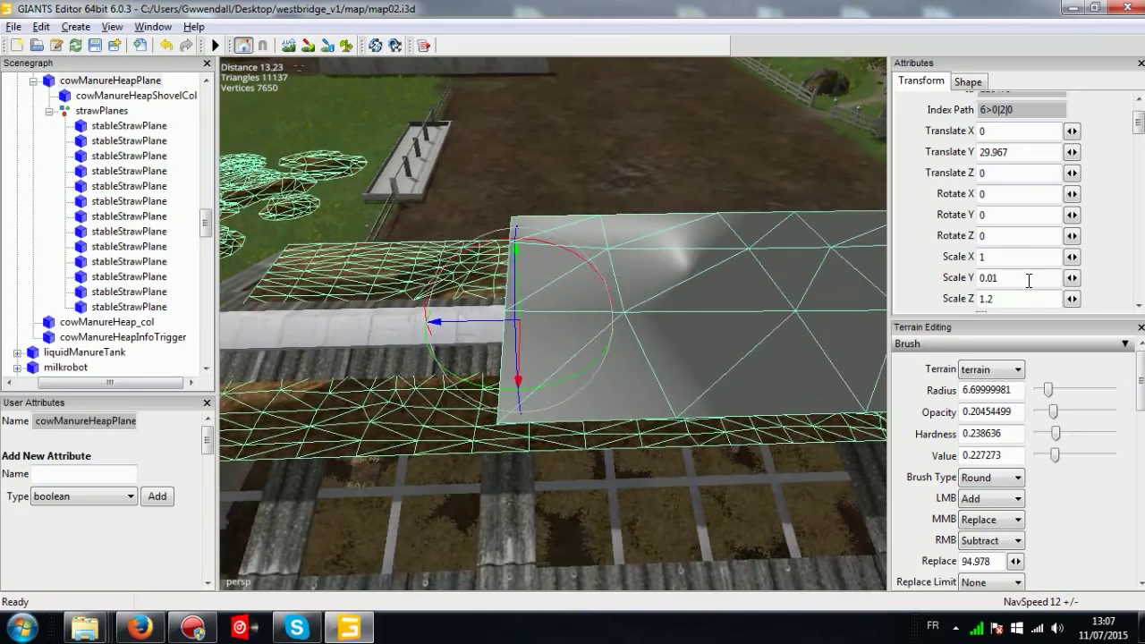
pyautogui.write('2')
pyautogui.press('Return')
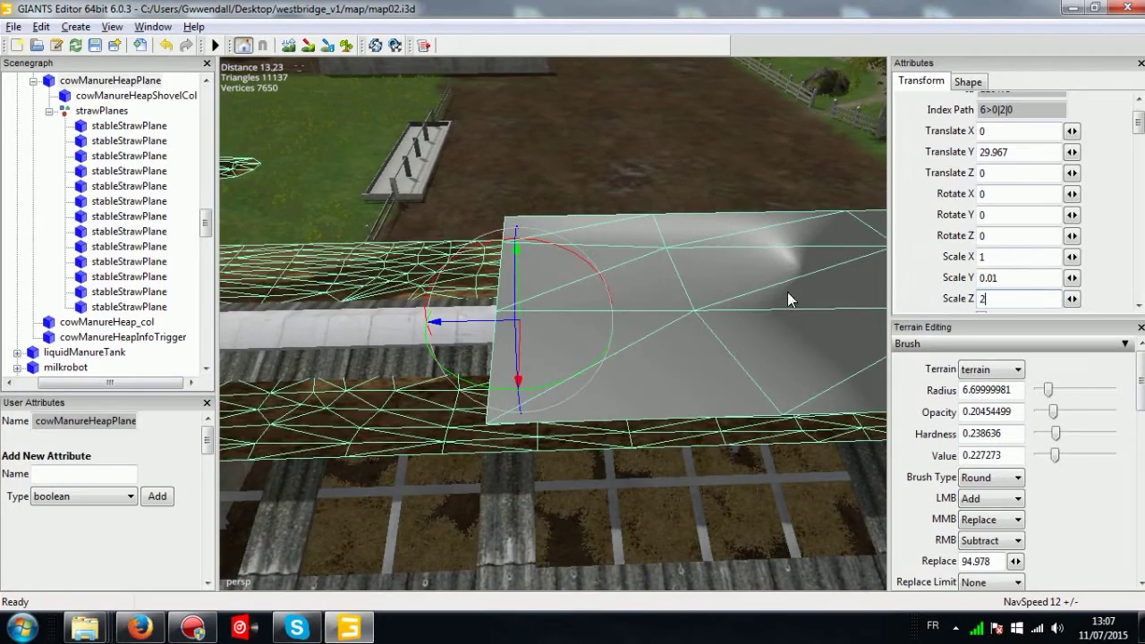
# Move cowManureHeapPlane along the stable to a Translate Z of about 8.0 and set its Scale X to 1.5.
pyautogui.moveTo(665, 308); pyautogui.dragTo(485, 356, button='right')
pyautogui.moveTo(485, 362); pyautogui.dragTo(307, 365)
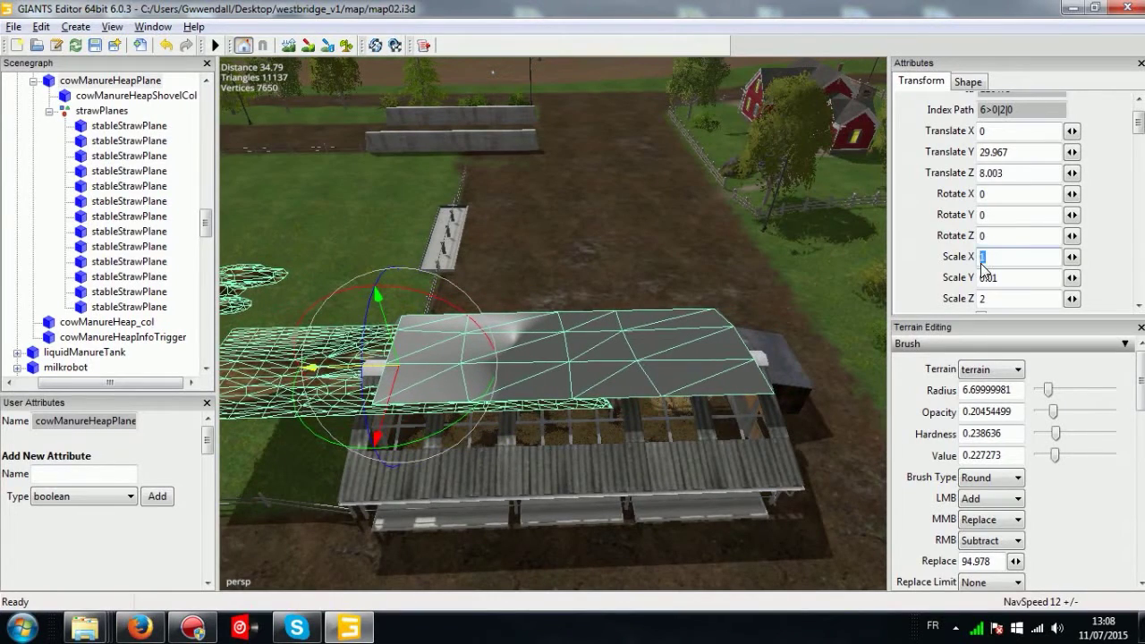
pyautogui.moveTo(558, 288); pyautogui.dragTo(682, 360, button='right')
pyautogui.keyDown('alt'); pyautogui.moveTo(682, 360); pyautogui.dragTo(653, 350, button='middle'); pyautogui.keyUp('alt')
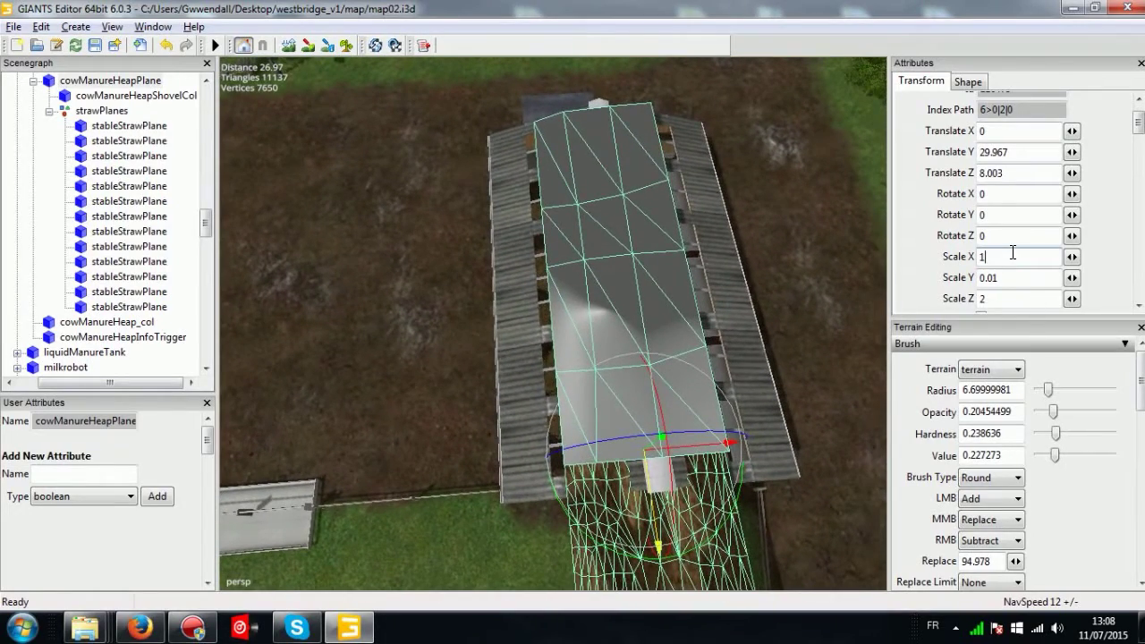
pyautogui.write('5')
pyautogui.moveTo(652, 317); pyautogui.dragTo(508, 175, button='right')
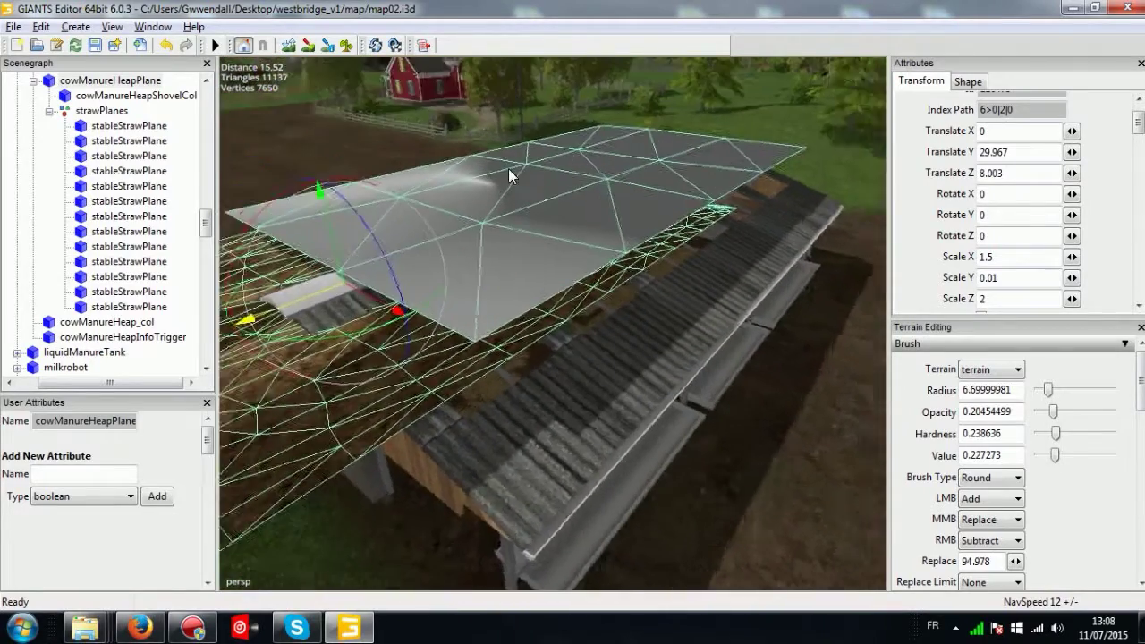
# Lower the enlarged cowManureHeapPlane back into the stable, to a Translate Y of about 23.17 at straw level.
pyautogui.keyDown('alt'); pyautogui.moveTo(508, 169); pyautogui.dragTo(501, 203); pyautogui.keyUp('alt')
pyautogui.moveTo(378, 222); pyautogui.dragTo(504, 351)
pyautogui.moveTo(503, 352); pyautogui.dragTo(395, 205, button='right')
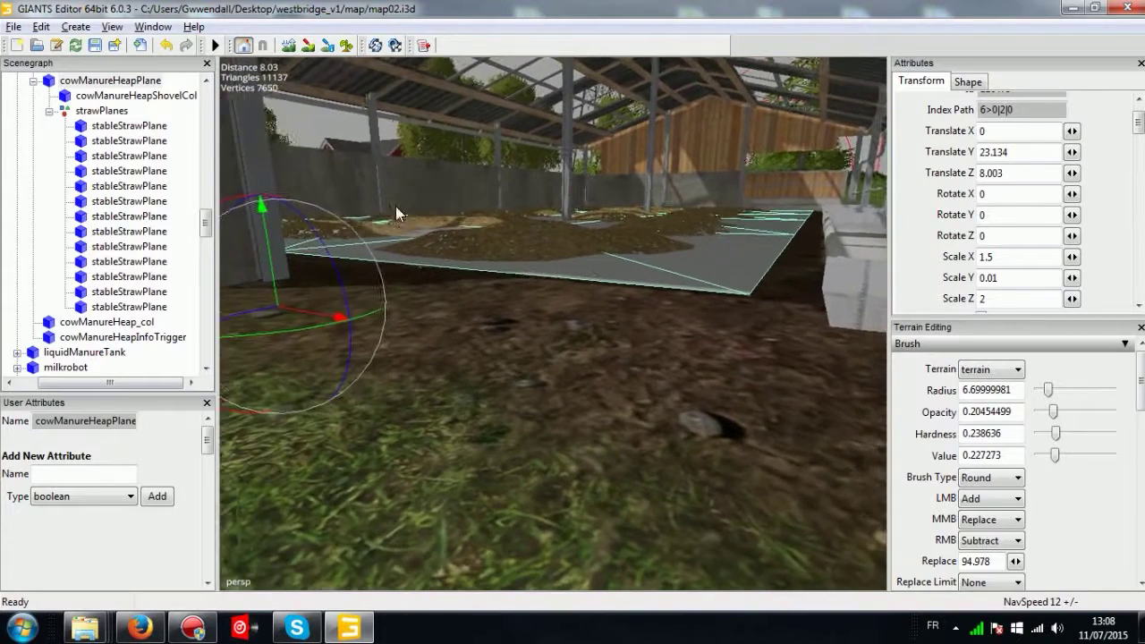
pyautogui.keyDown('alt'); pyautogui.moveTo(395, 206); pyautogui.dragTo(386, 210); pyautogui.keyUp('alt')
pyautogui.moveTo(275, 256); pyautogui.dragTo(273, 242)
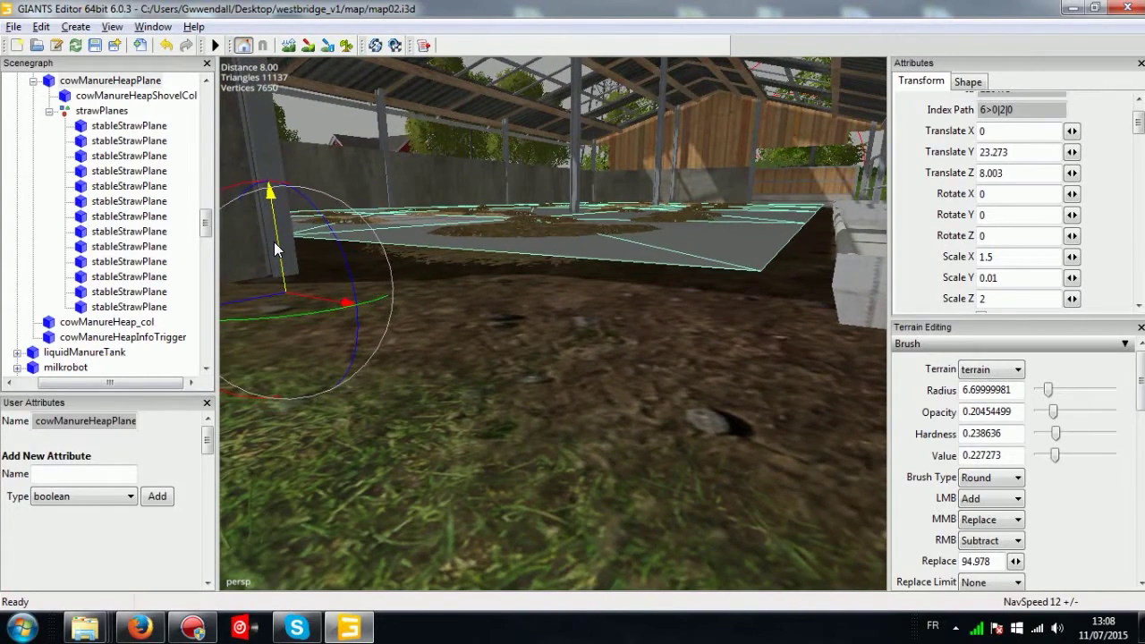
pyautogui.keyDown('alt'); pyautogui.moveTo(458, 228); pyautogui.dragTo(458, 225, button='middle'); pyautogui.keyUp('alt')
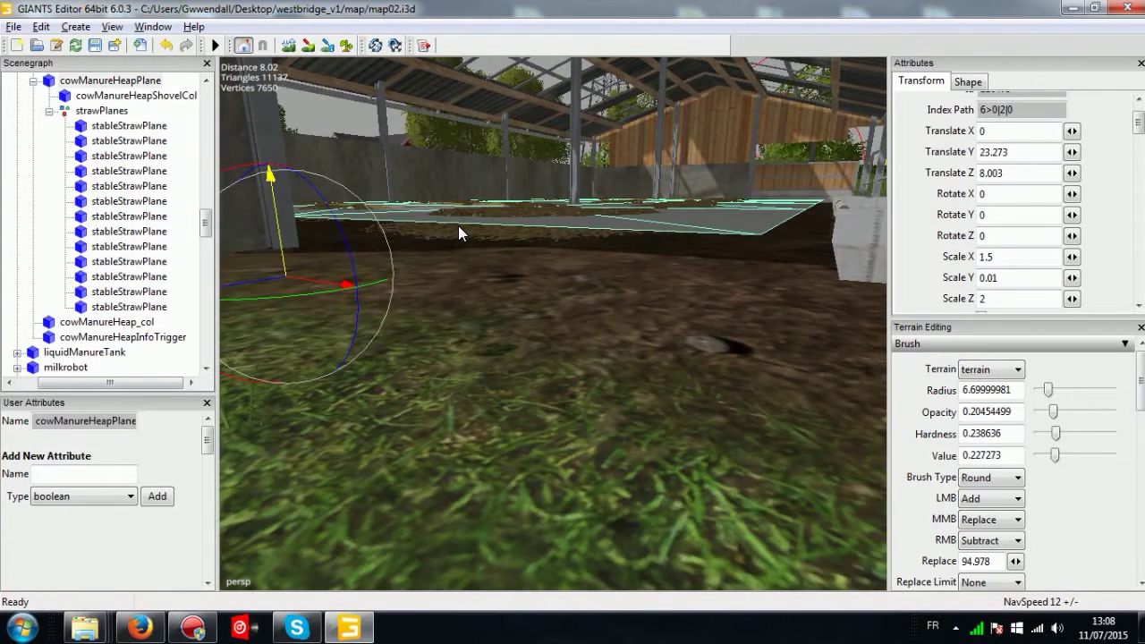
pyautogui.moveTo(456, 224); pyautogui.dragTo(430, 243, button='right')
pyautogui.moveTo(300, 303); pyautogui.dragTo(306, 310)
pyautogui.scroll(-1, 680, 252)
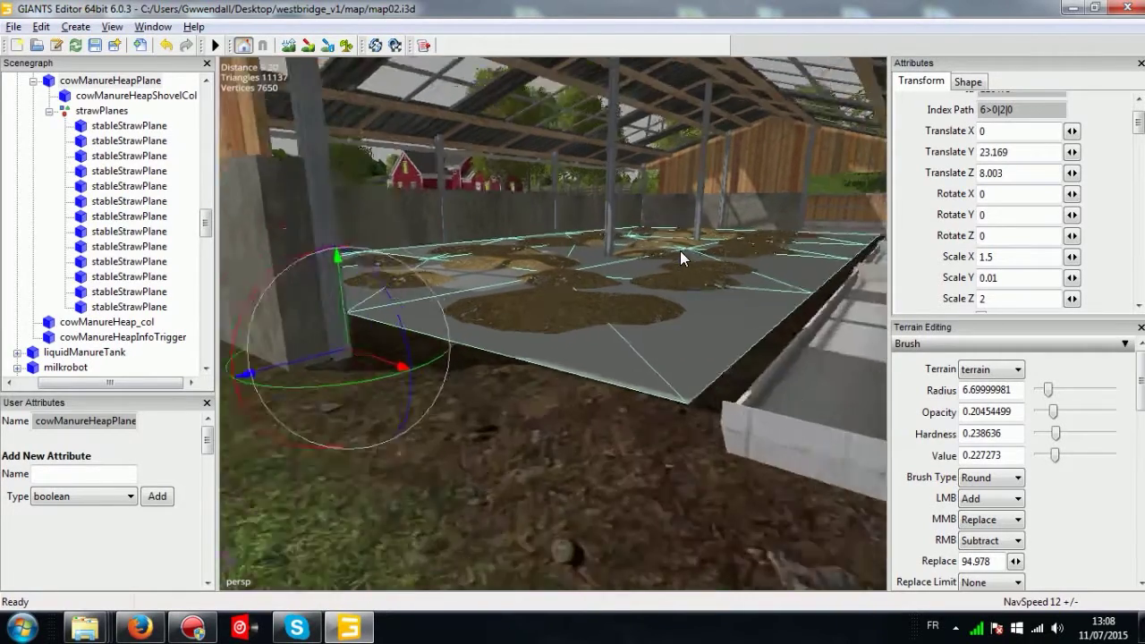
pyautogui.scroll(-2, 676, 251)
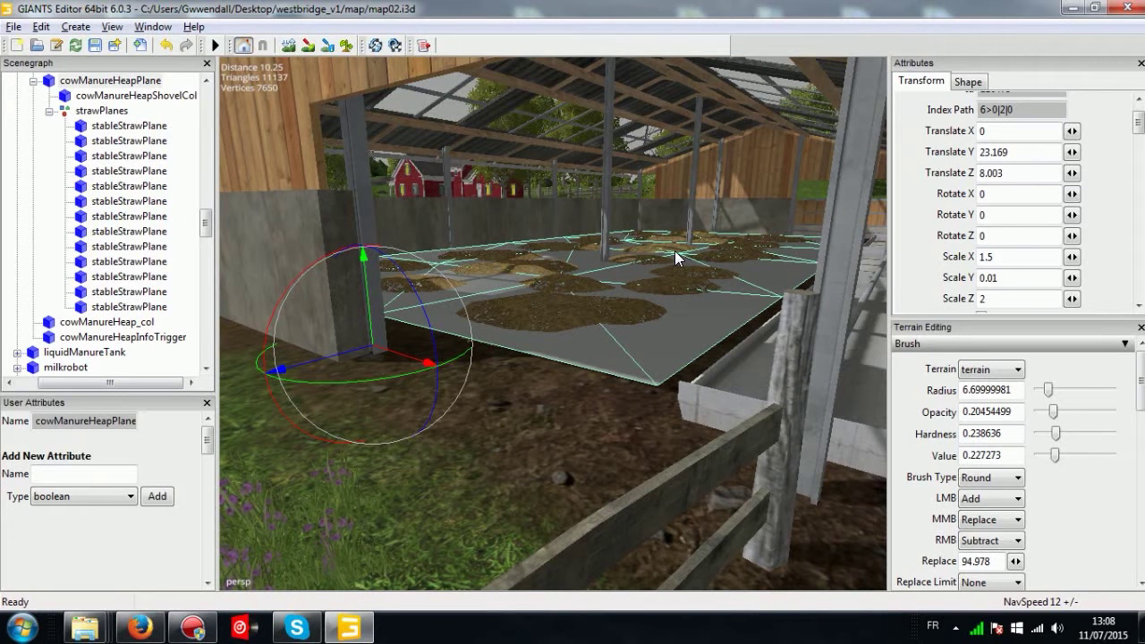
pyautogui.moveTo(696, 324); pyautogui.dragTo(724, 402, button='right')
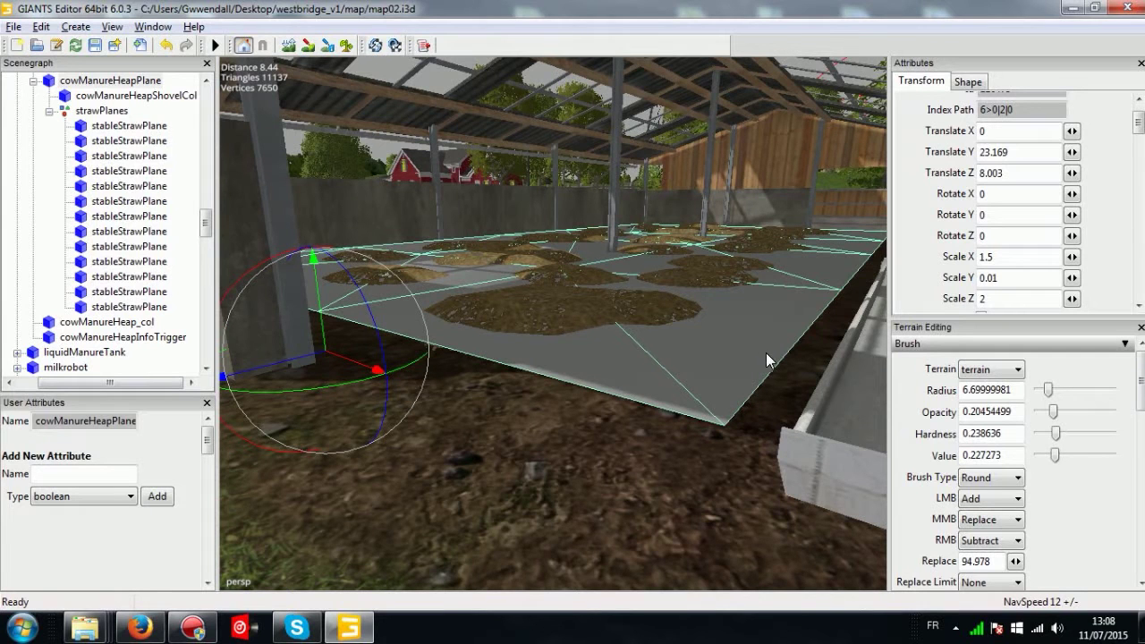
# Toggle the visibility of cowManureHeapPlane off and on several times, leaving it enabled.
pyautogui.scroll(-3, 1135, 154)
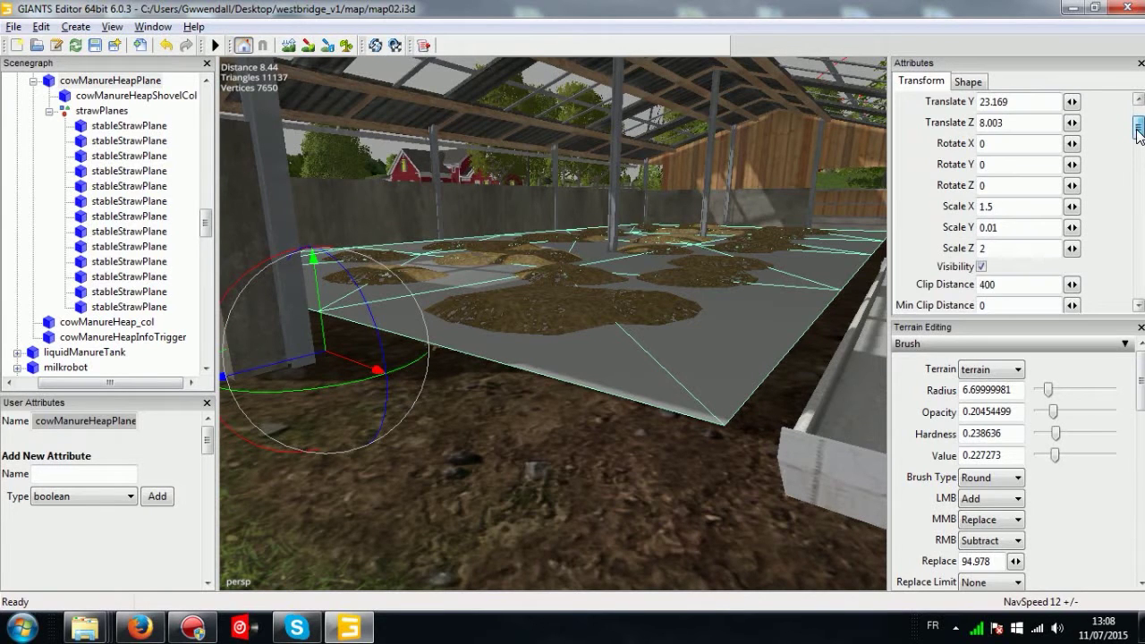
pyautogui.click(981, 267)
pyautogui.click(981, 267)
pyautogui.click(981, 267)
pyautogui.click(981, 266)
pyautogui.click(981, 267)
pyautogui.click(982, 267)
# Raise cowManureHeapShovelCol slightly above the stable floor to a Translate Y of about 90.71.
pyautogui.moveTo(620, 311); pyautogui.dragTo(305, 436, button='middle')
pyautogui.keyDown('alt'); pyautogui.moveTo(306, 429); pyautogui.dragTo(555, 230); pyautogui.keyUp('alt')
pyautogui.moveTo(555, 229); pyautogui.dragTo(787, 184, button='middle')
pyautogui.click(707, 388)
pyautogui.moveTo(803, 149); pyautogui.dragTo(802, 146)
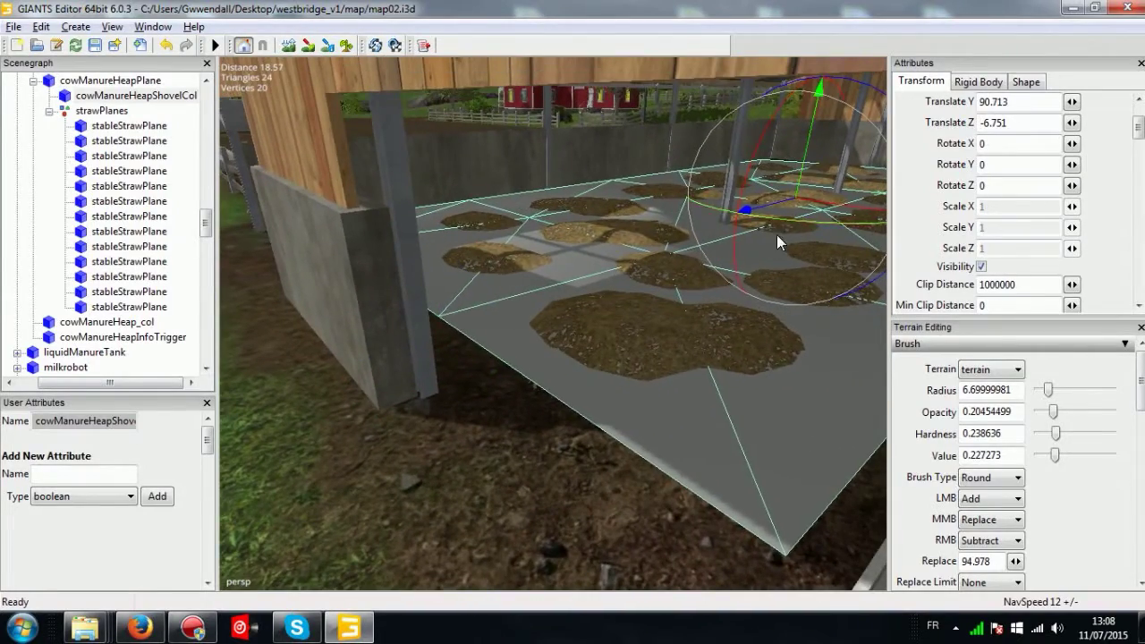
# Select the strawPlanes group, frame it in the view and examine its location relative to the stable.
pyautogui.keyDown('alt'); pyautogui.moveTo(715, 259); pyautogui.dragTo(489, 382, button='right'); pyautogui.keyUp('alt')
pyautogui.keyDown('alt'); pyautogui.moveTo(489, 382); pyautogui.dragTo(385, 270); pyautogui.keyUp('alt')
pyautogui.keyDown('alt'); pyautogui.moveTo(386, 270); pyautogui.dragTo(497, 242, button='right'); pyautogui.keyUp('alt')
pyautogui.moveTo(495, 249); pyautogui.dragTo(560, 213, button='middle')
pyautogui.click(553, 205)
pyautogui.click(114, 114)
pyautogui.press('f')
pyautogui.keyDown('alt'); pyautogui.moveTo(431, 203); pyautogui.dragTo(516, 305); pyautogui.keyUp('alt')
pyautogui.moveTo(515, 312); pyautogui.dragTo(358, 332, button='middle')
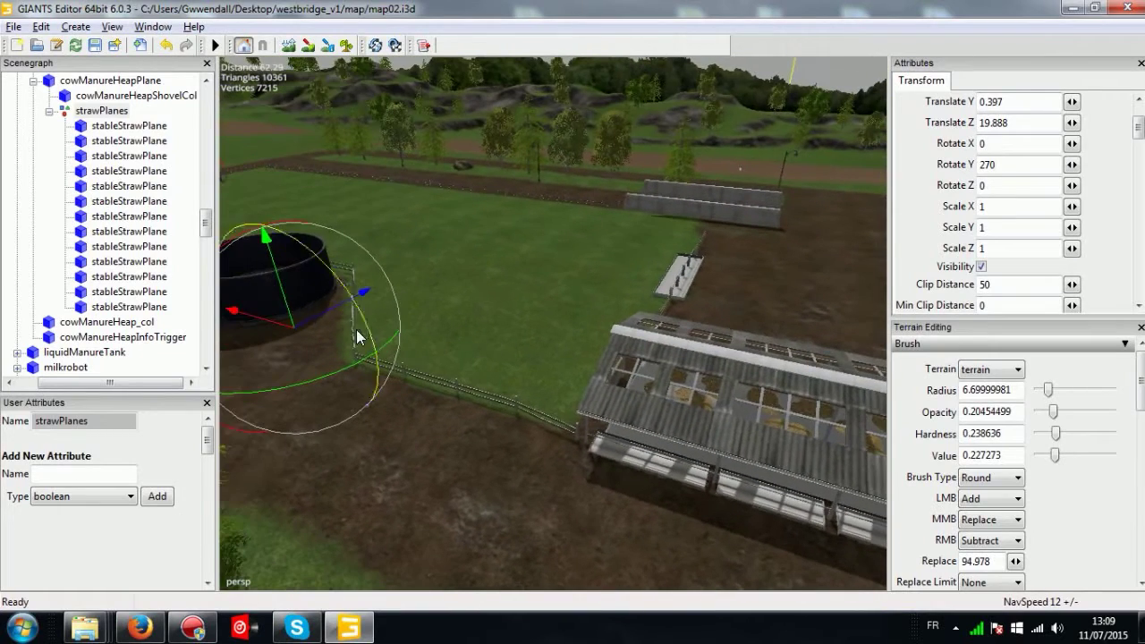
# Raise the nested strawPlanes group to a Translate Y of about 21.39 and set its Translate Z to 90.
pyautogui.moveTo(280, 270); pyautogui.dragTo(279, 269)
pyautogui.moveTo(1020, 123); pyautogui.dragTo(923, 125)
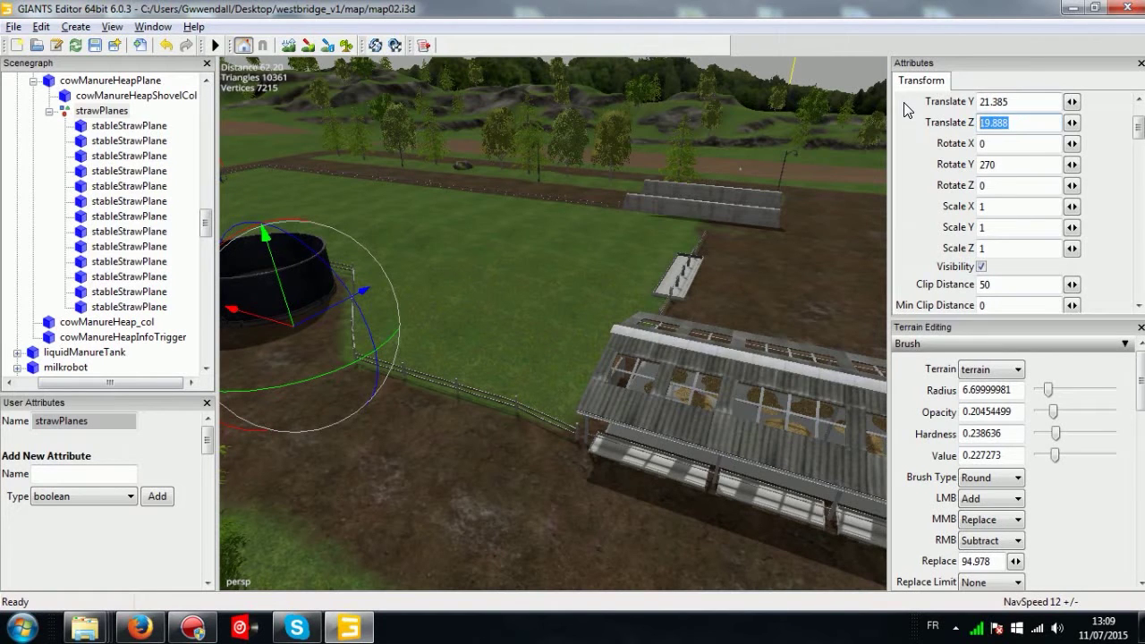
pyautogui.write('90')
pyautogui.keyDown('alt'); pyautogui.moveTo(753, 184); pyautogui.dragTo(721, 228); pyautogui.keyUp('alt')
pyautogui.keyDown('alt'); pyautogui.moveTo(722, 228); pyautogui.dragTo(1029, 174, button='right'); pyautogui.keyUp('alt')
pyautogui.moveTo(202, 175); pyautogui.dragTo(200, 208, button='right')
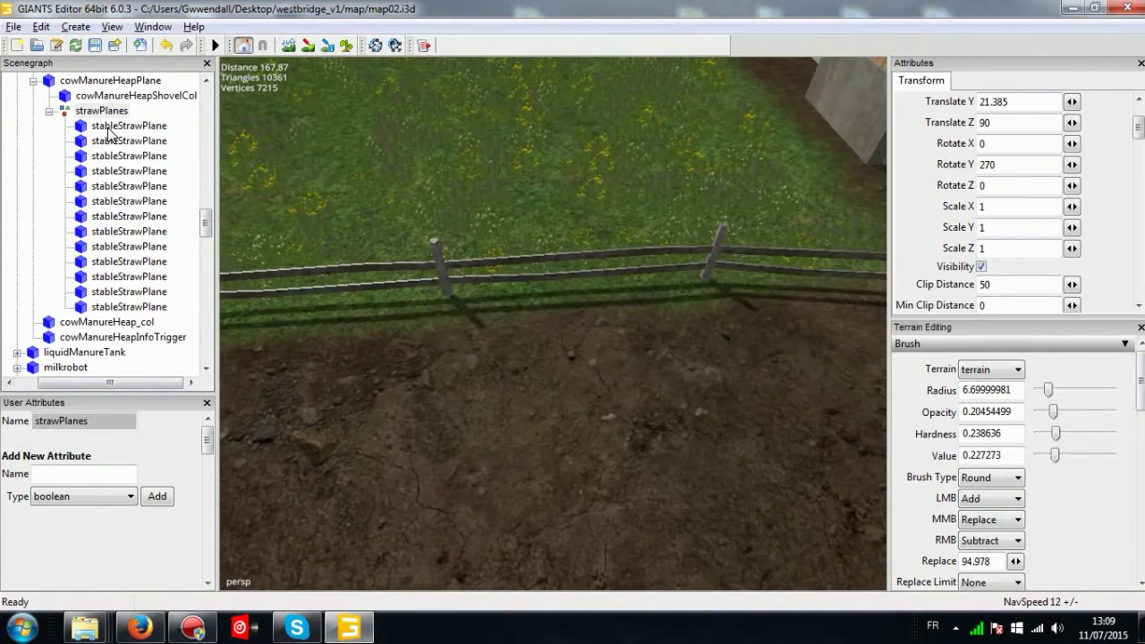
pyautogui.press('f')
pyautogui.moveTo(539, 196); pyautogui.dragTo(483, 367, button='right')
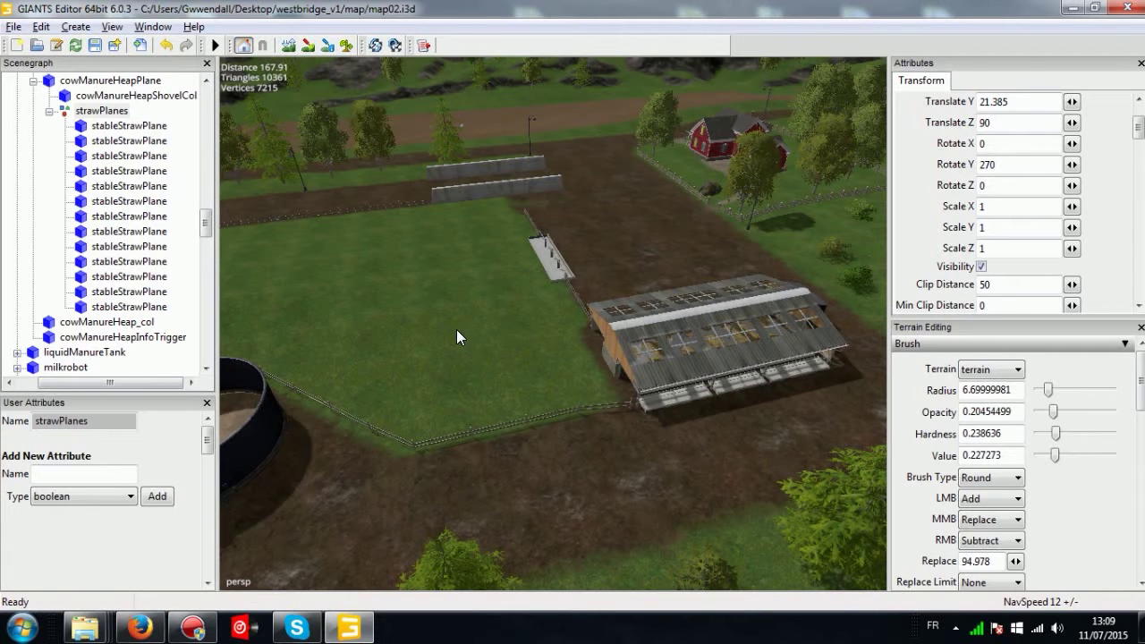
# Place the nested strawPlanes group on the pasture beside the stable and raise it to a Translate Y of about 118.99.
pyautogui.hotkey('ctrl', 'v')
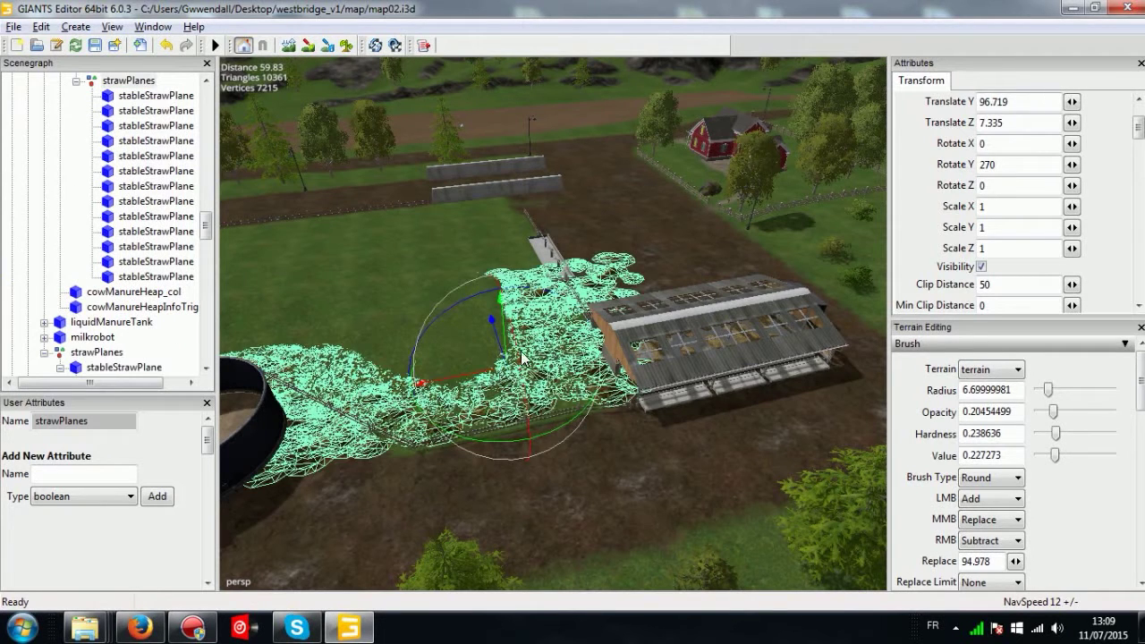
pyautogui.moveTo(502, 320); pyautogui.dragTo(522, 82)
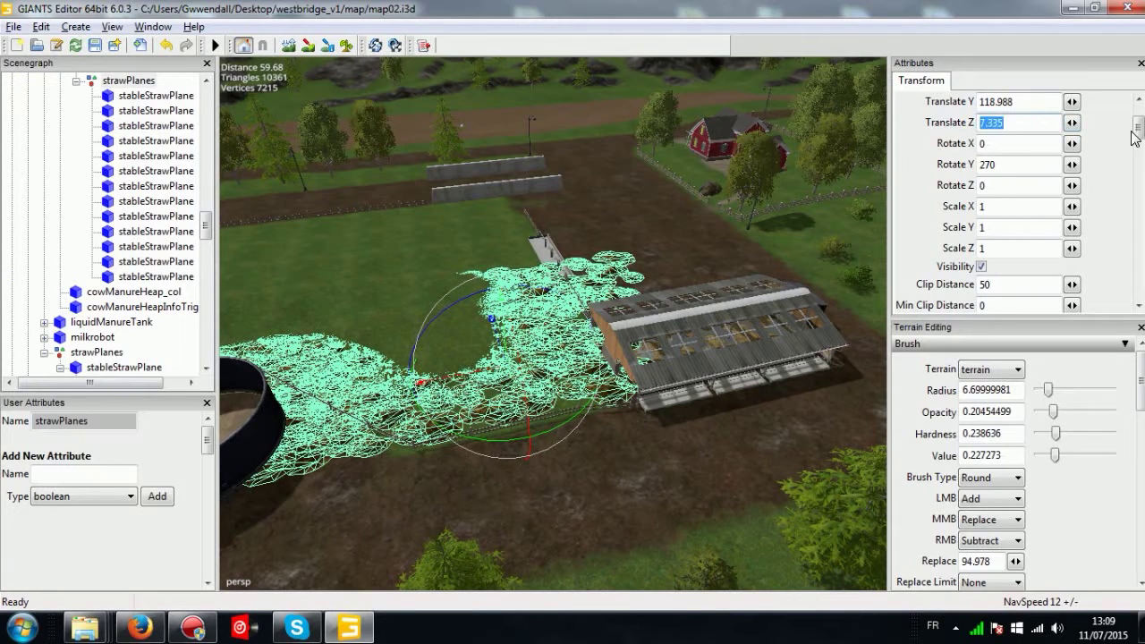
pyautogui.scroll(2, 1135, 134)
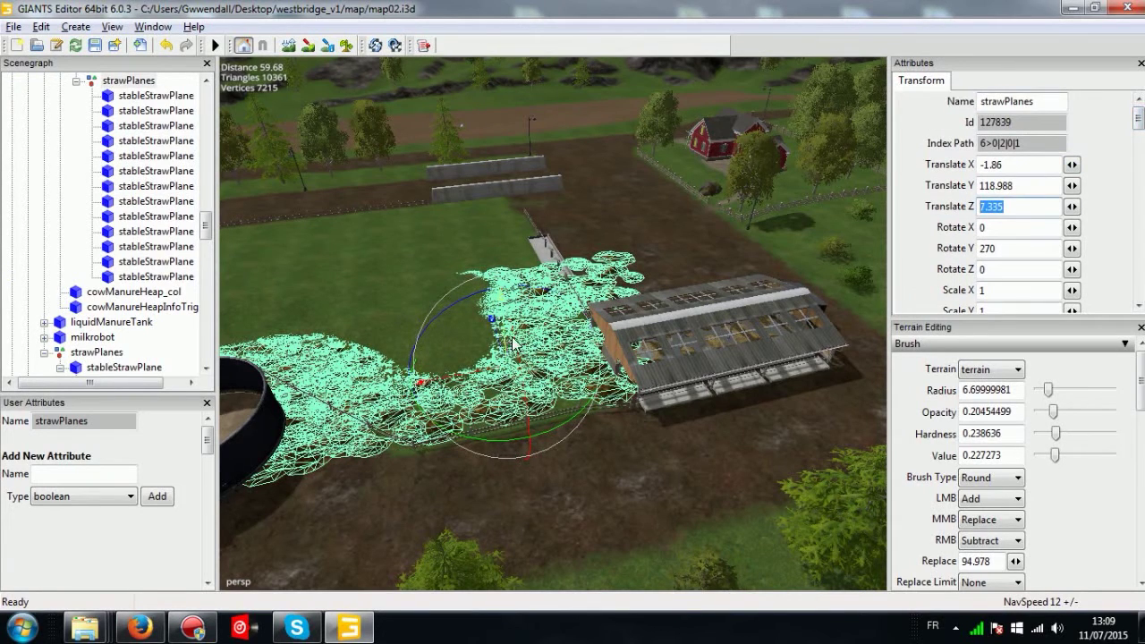
pyautogui.keyDown('alt'); pyautogui.moveTo(513, 339); pyautogui.dragTo(487, 281, button='middle'); pyautogui.keyUp('alt')
pyautogui.scroll(5, 451, 200)
pyautogui.keyDown('alt'); pyautogui.moveTo(442, 182); pyautogui.dragTo(444, 149, button='middle'); pyautogui.keyUp('alt')
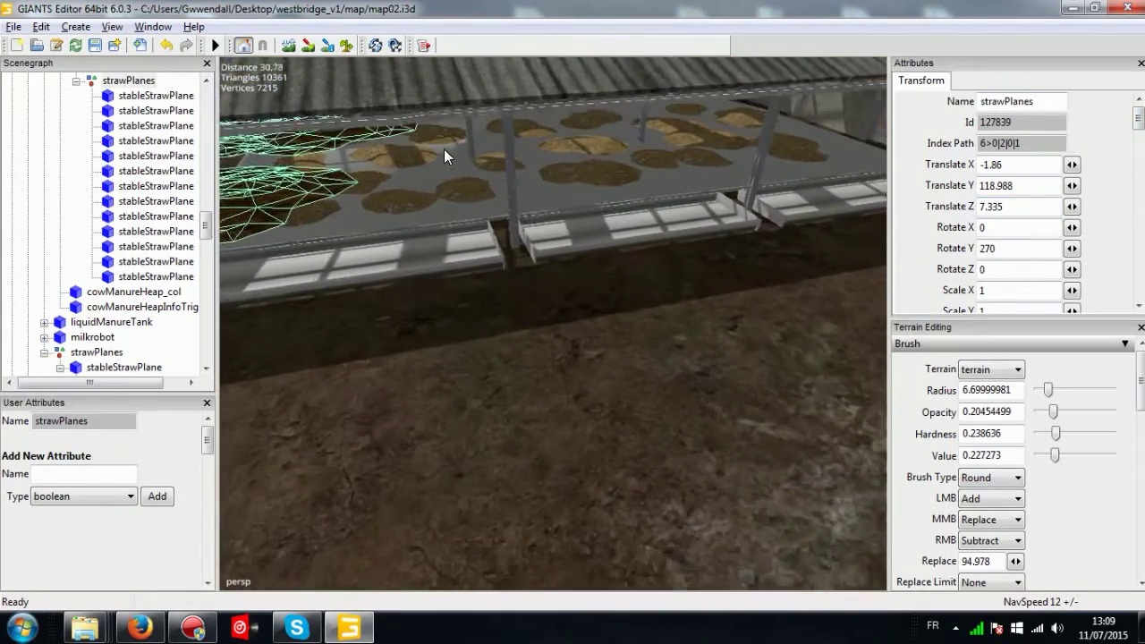
pyautogui.scroll(1, 445, 149)
pyautogui.keyDown('alt'); pyautogui.moveTo(445, 149); pyautogui.dragTo(508, 64); pyautogui.keyUp('alt')
# Try to move cowManureHeapPlane slightly upward, and undo that move.
pyautogui.click(524, 145)
pyautogui.click(524, 146)
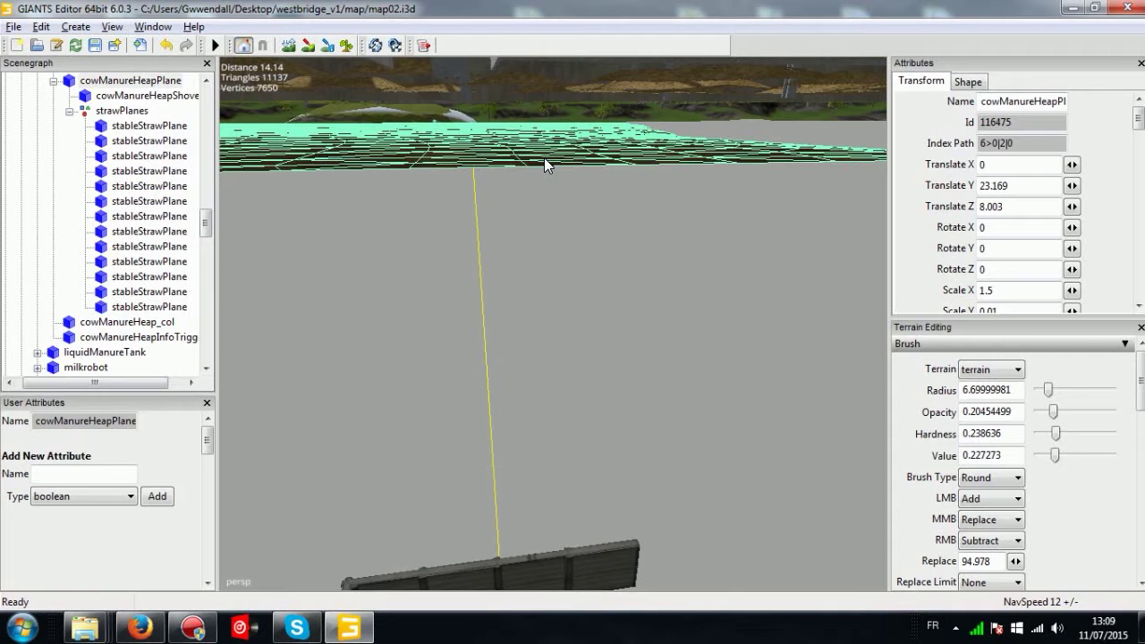
pyautogui.keyDown('alt'); pyautogui.moveTo(582, 112); pyautogui.dragTo(574, 143); pyautogui.keyUp('alt')
pyautogui.moveTo(574, 143); pyautogui.dragTo(566, 234, button='middle')
pyautogui.moveTo(565, 229)
pyautogui.mouseDown()
pyautogui.moveTo(565, 199)
pyautogui.moveTo(565, 209)
pyautogui.mouseUp()
pyautogui.hotkey('ctrl', 'z')
# Select the strawPlanes group under cowManureHeapPlane and set its Translate Y to 150.
pyautogui.click(371, 268)
pyautogui.keyDown('alt'); pyautogui.moveTo(370, 268); pyautogui.dragTo(631, 555); pyautogui.keyUp('alt')
pyautogui.moveTo(632, 554); pyautogui.dragTo(442, 510, button='middle')
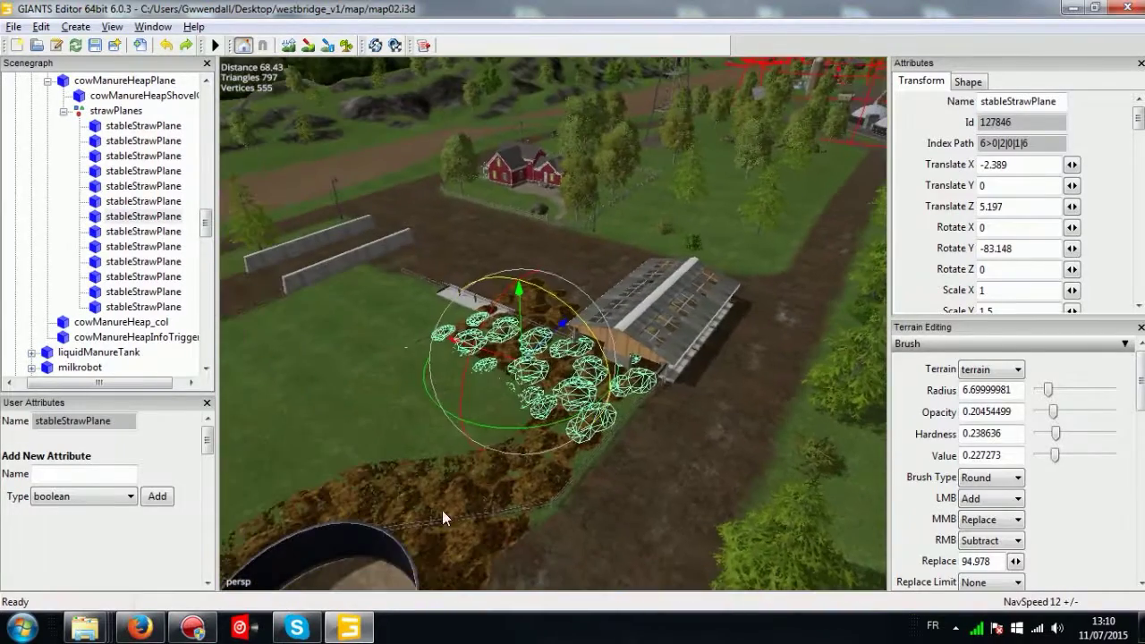
pyautogui.click(117, 110)
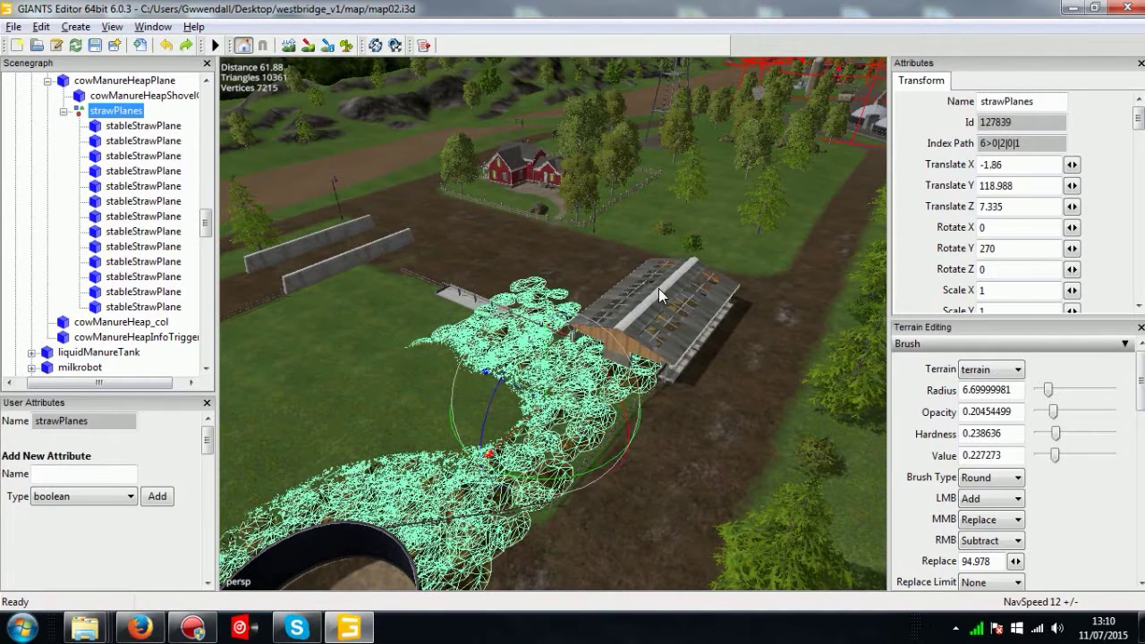
pyautogui.moveTo(1030, 187); pyautogui.dragTo(957, 184)
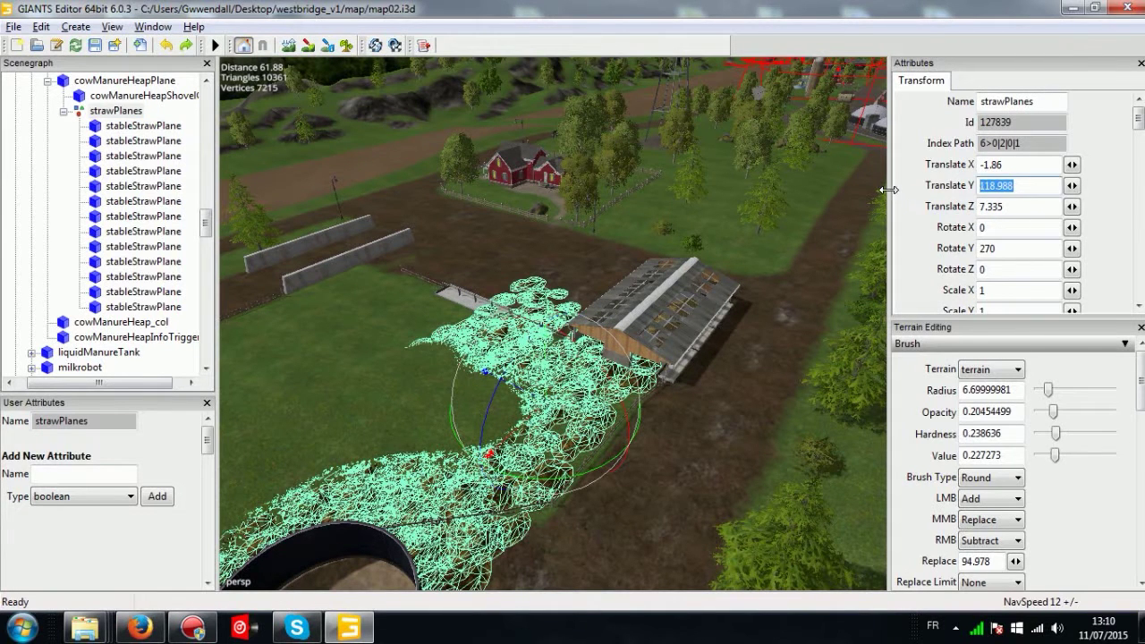
pyautogui.write('150')
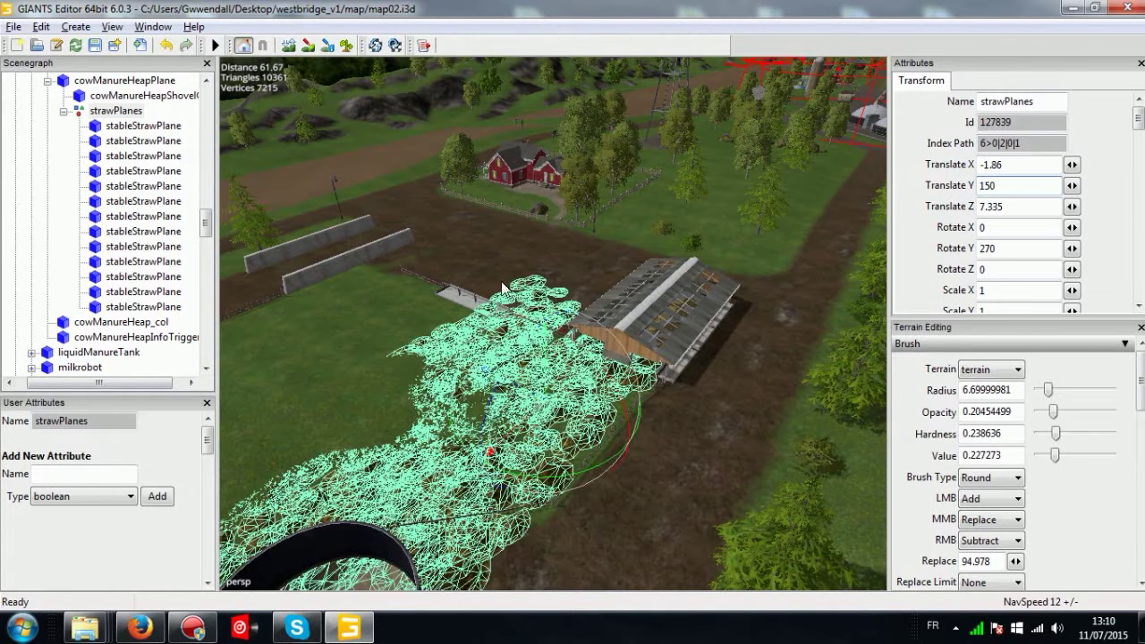
# Set the strawPlanes group's Translate Y to 220.
pyautogui.scroll(5, 484, 237)
pyautogui.keyDown('alt'); pyautogui.moveTo(491, 340); pyautogui.dragTo(618, 273, button='middle'); pyautogui.keyUp('alt')
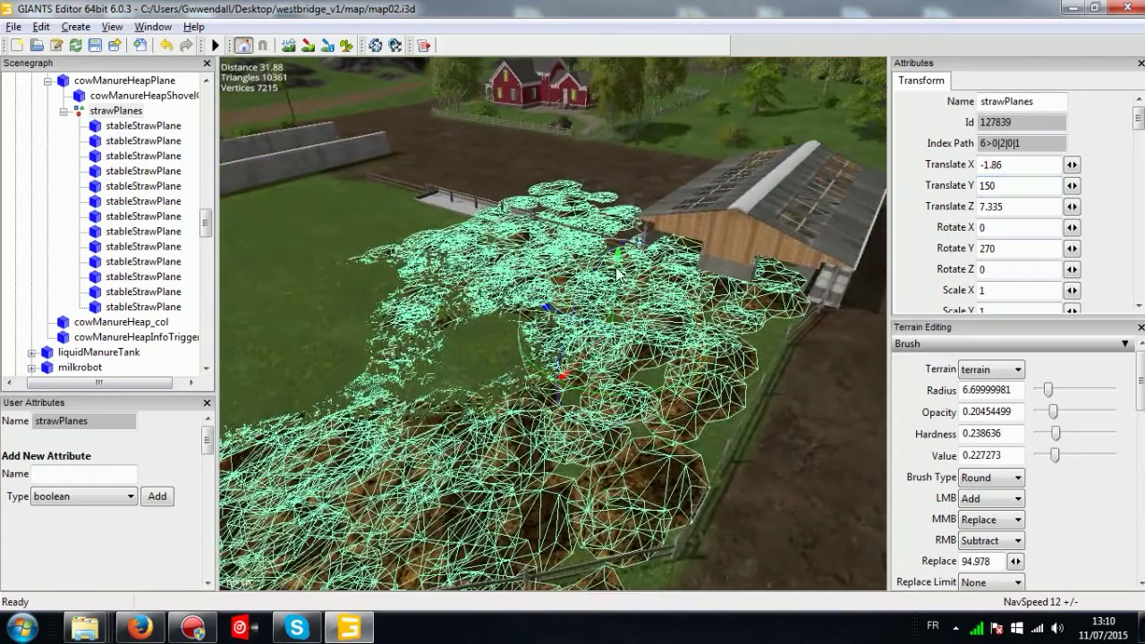
pyautogui.moveTo(1009, 184); pyautogui.dragTo(861, 194)
pyautogui.write('220')
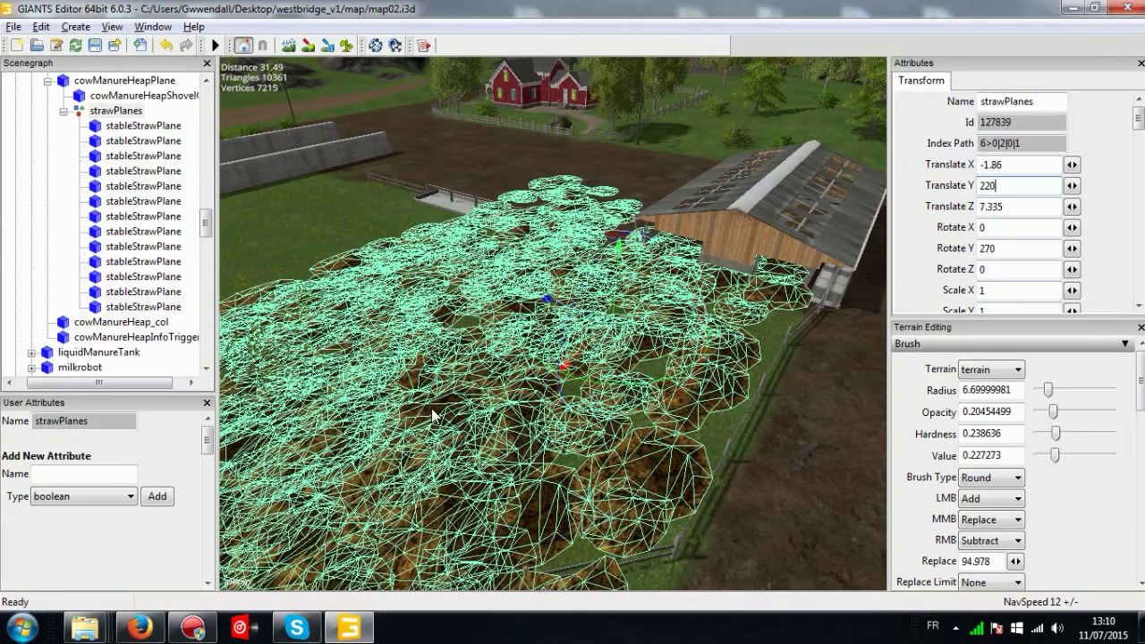
# Examine from several angles how far the straw patches spread around the stable, pasture and liquid manure tank.
pyautogui.moveTo(433, 415); pyautogui.dragTo(378, 358, button='middle')
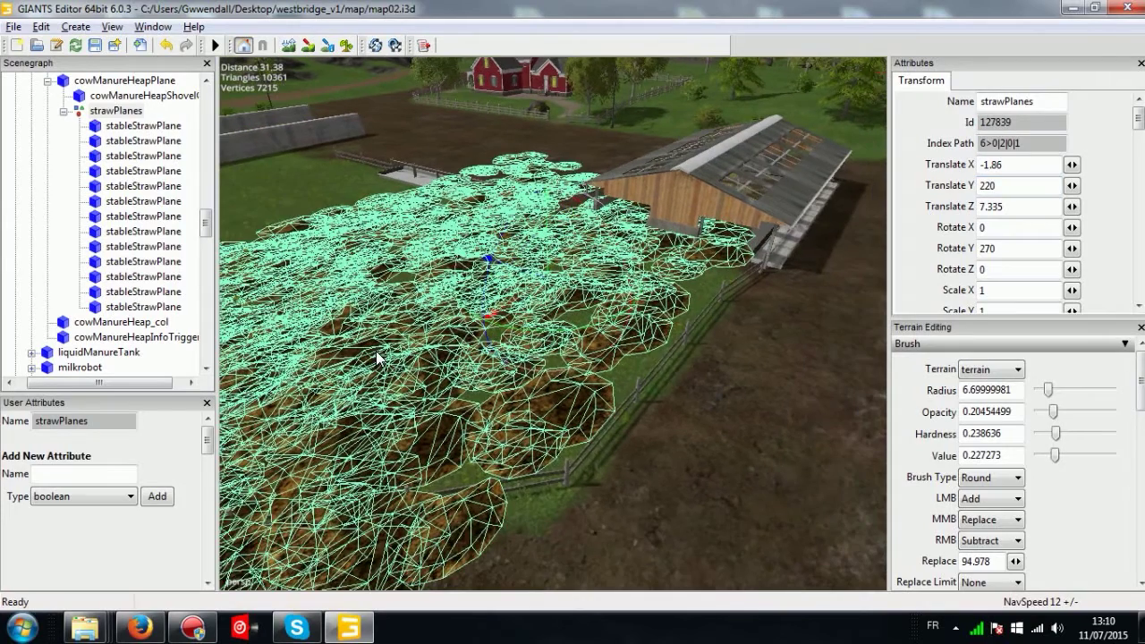
pyautogui.keyDown('alt'); pyautogui.moveTo(377, 358); pyautogui.dragTo(513, 221); pyautogui.keyUp('alt')
pyautogui.scroll(3, 420, 340)
pyautogui.moveTo(515, 222); pyautogui.dragTo(617, 254, button='middle')
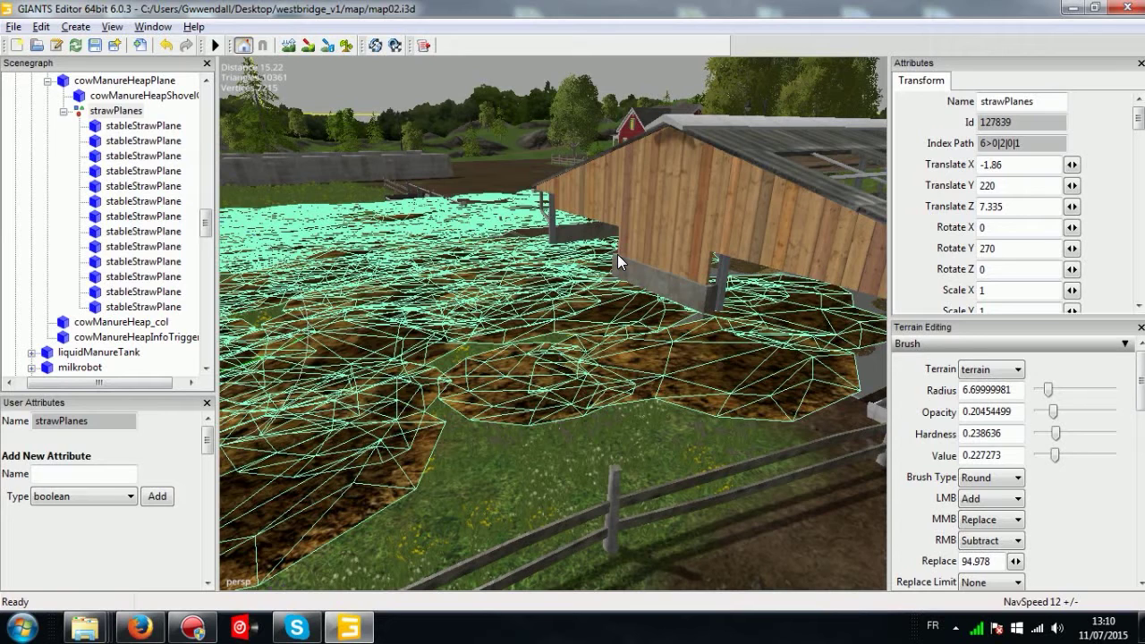
pyautogui.keyDown('alt'); pyautogui.moveTo(442, 419); pyautogui.dragTo(662, 427); pyautogui.keyUp('alt')
pyautogui.scroll(-3, 696, 438)
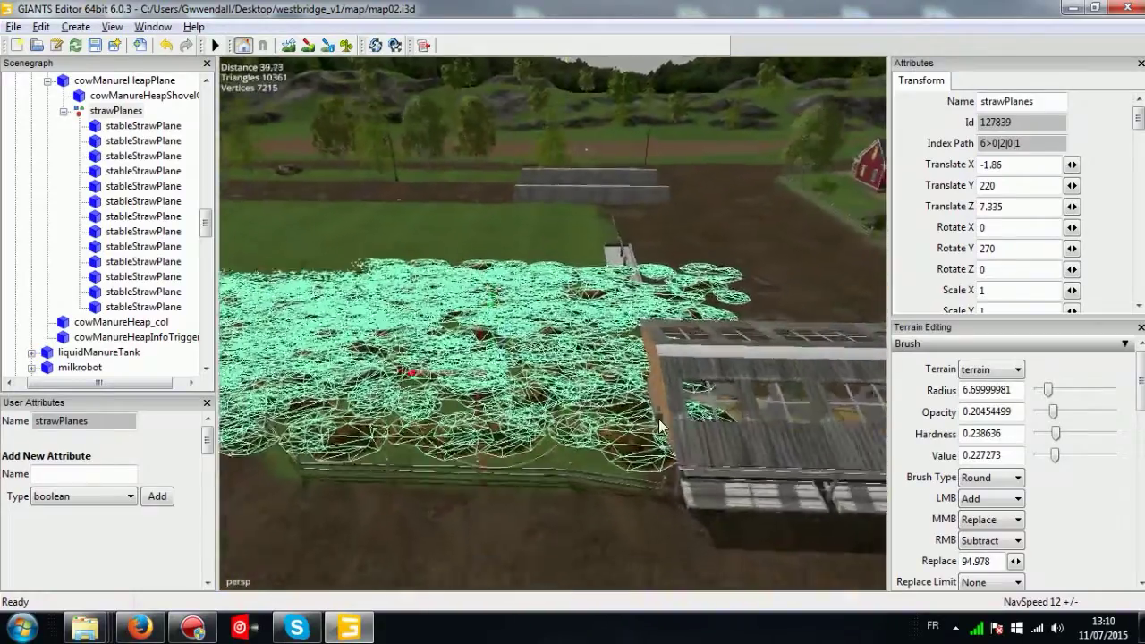
pyautogui.scroll(2, 662, 427)
pyautogui.scroll(-5, 287, 441)
pyautogui.keyDown('alt'); pyautogui.moveTo(286, 442); pyautogui.dragTo(465, 434, button='middle'); pyautogui.keyUp('alt')
pyautogui.scroll(6, 575, 417)
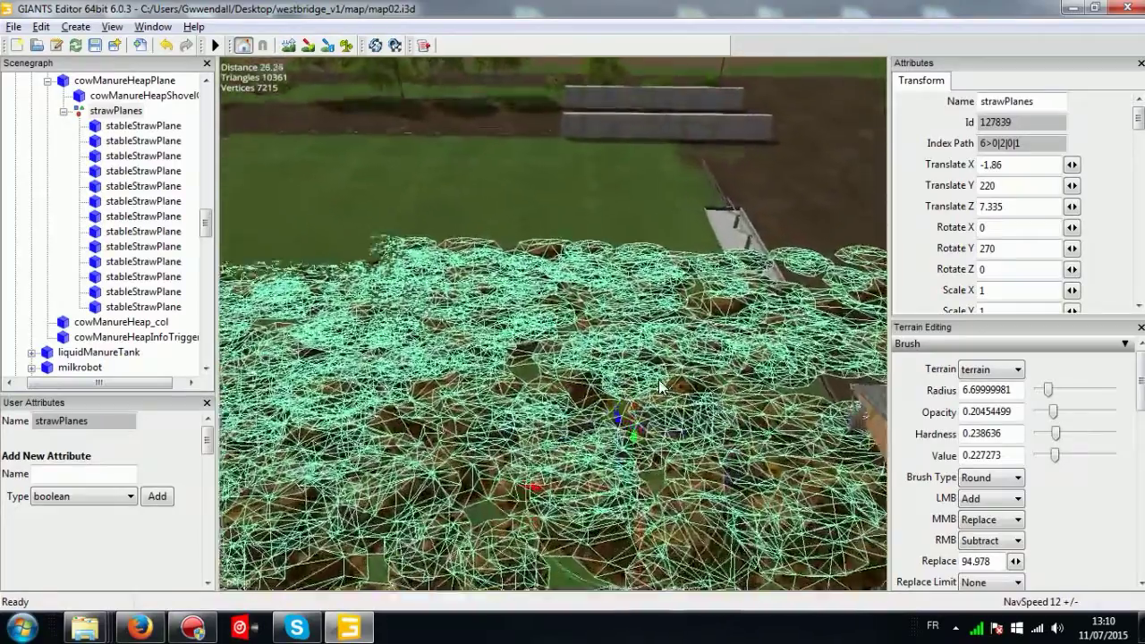
pyautogui.scroll(-3, 590, 416)
pyautogui.keyDown('alt'); pyautogui.moveTo(591, 416); pyautogui.dragTo(710, 380, button='middle'); pyautogui.keyUp('alt')
pyautogui.keyDown('alt'); pyautogui.moveTo(710, 374); pyautogui.dragTo(605, 416, button='right'); pyautogui.keyUp('alt')
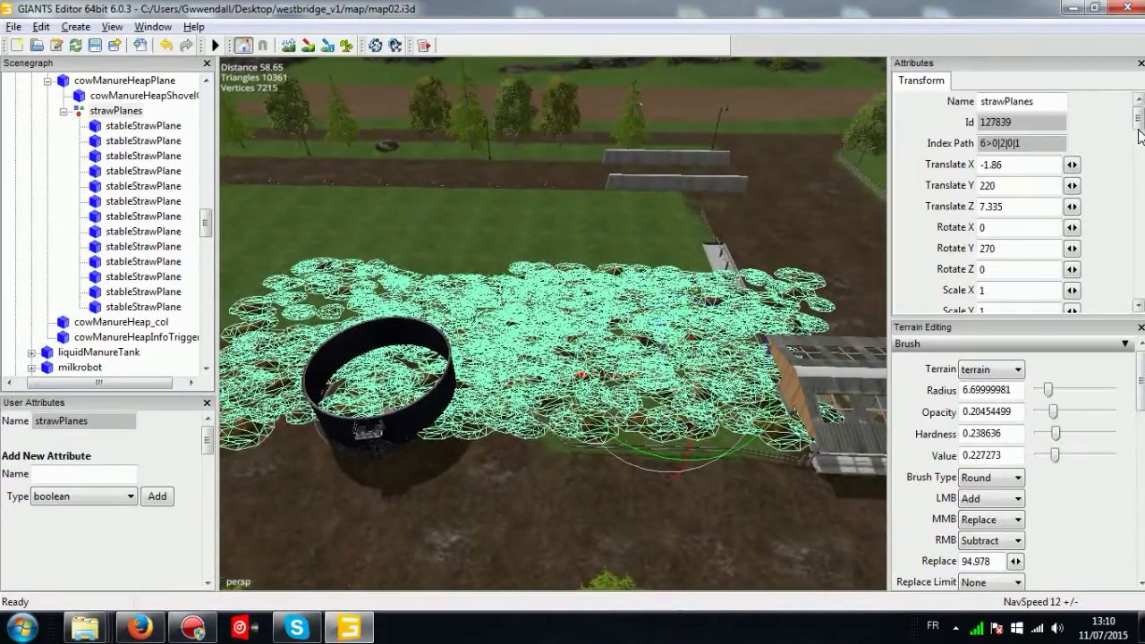
# Narrow the strawPlanes group by trying a smaller Scale Z and settling on 0.5.
pyautogui.scroll(-2, 1129, 179)
pyautogui.doubleClick(994, 253)
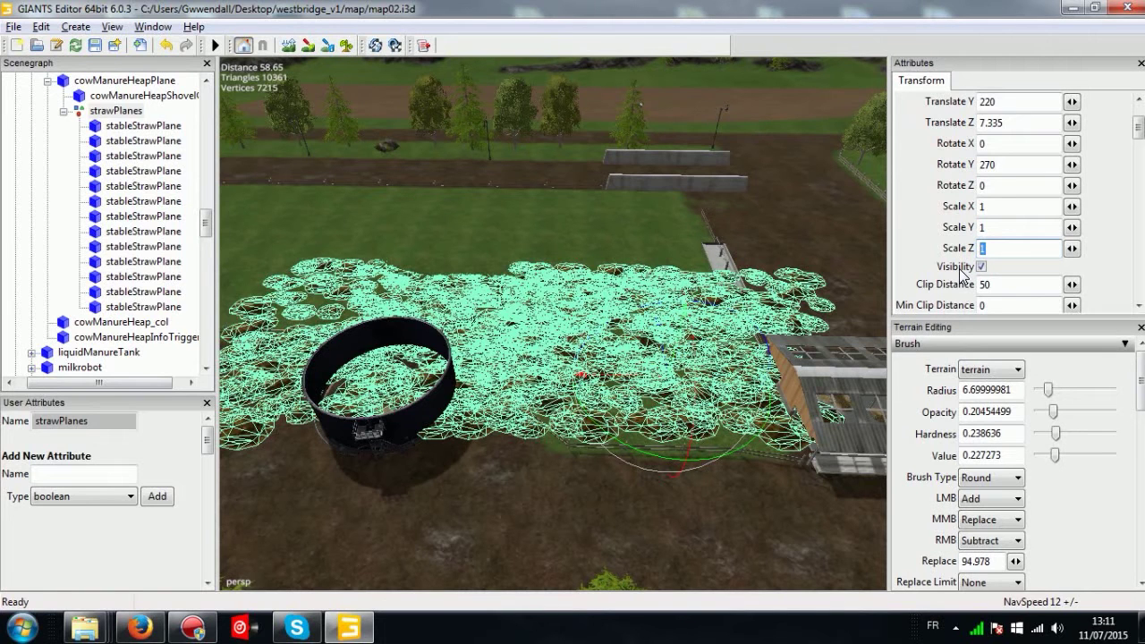
pyautogui.write('02')
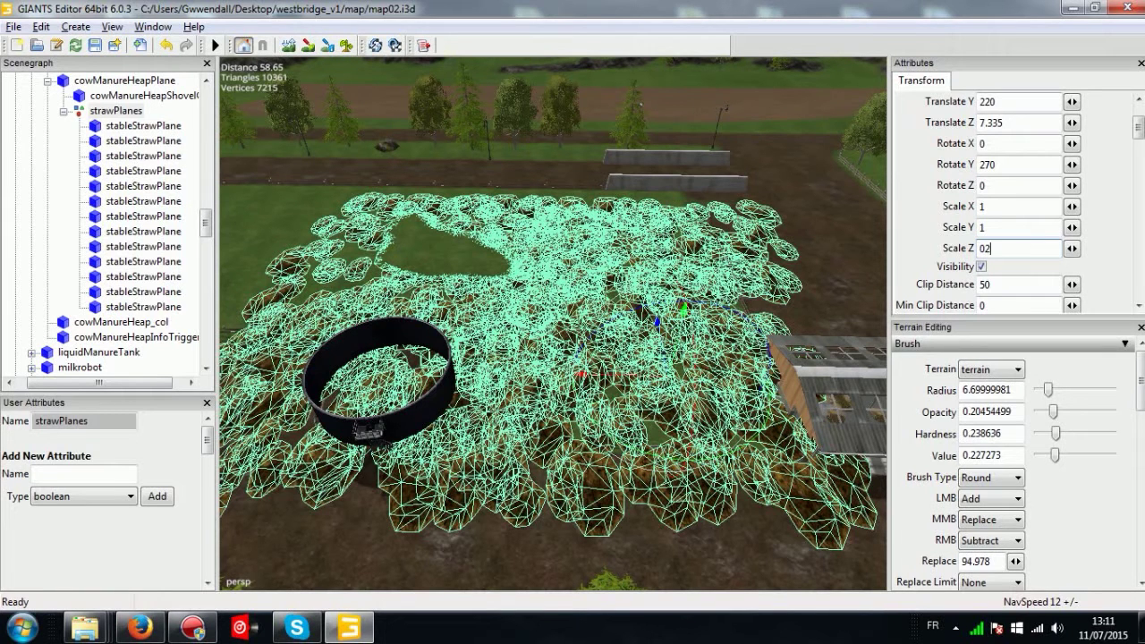
pyautogui.press('Return')
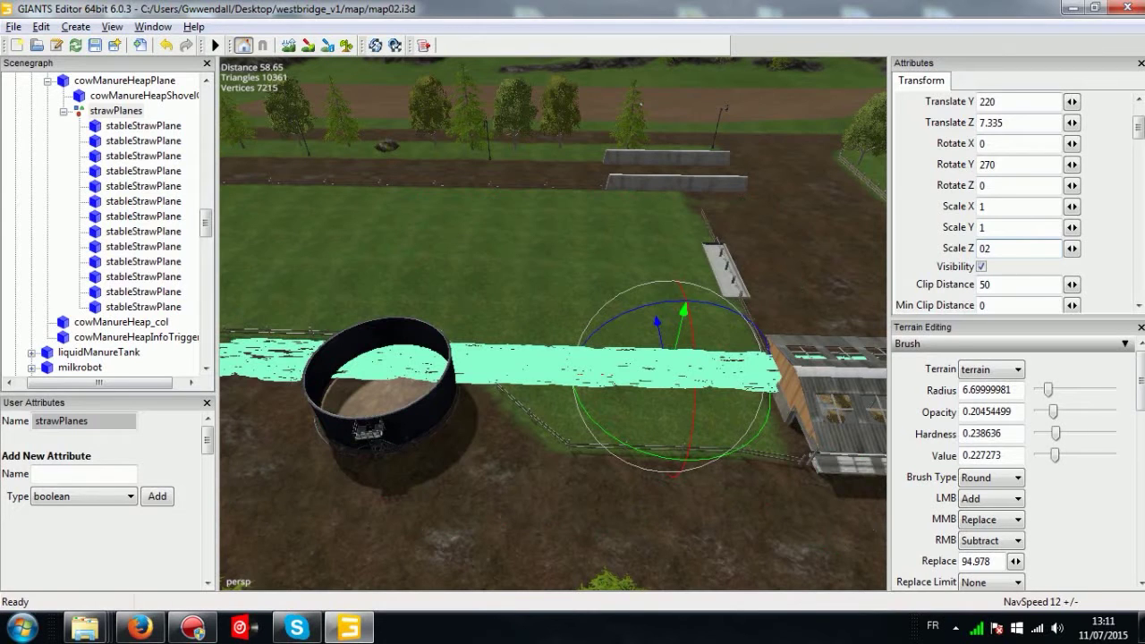
pyautogui.click(991, 250)
pyautogui.write('0.5')
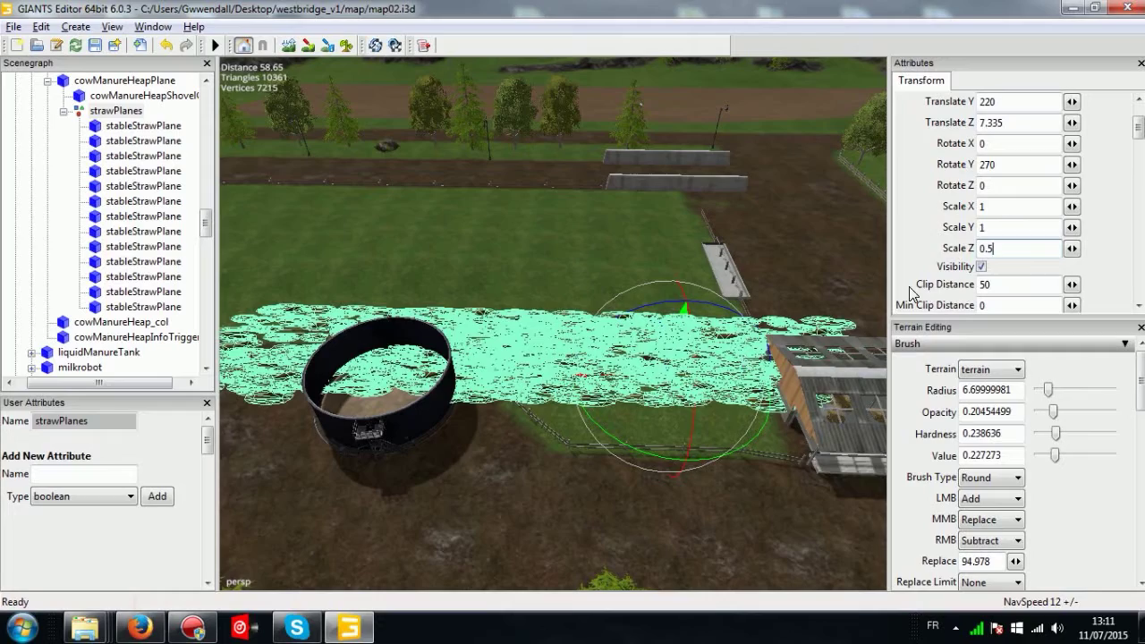
# Shorten the strawPlanes group by setting its Scale X to 0.5.
pyautogui.keyDown('alt'); pyautogui.moveTo(668, 340); pyautogui.dragTo(954, 300, button='right'); pyautogui.keyUp('alt')
pyautogui.keyDown('alt'); pyautogui.moveTo(626, 358); pyautogui.dragTo(723, 381); pyautogui.keyUp('alt')
pyautogui.moveTo(723, 381); pyautogui.dragTo(742, 342, button='right')
pyautogui.click(658, 349)
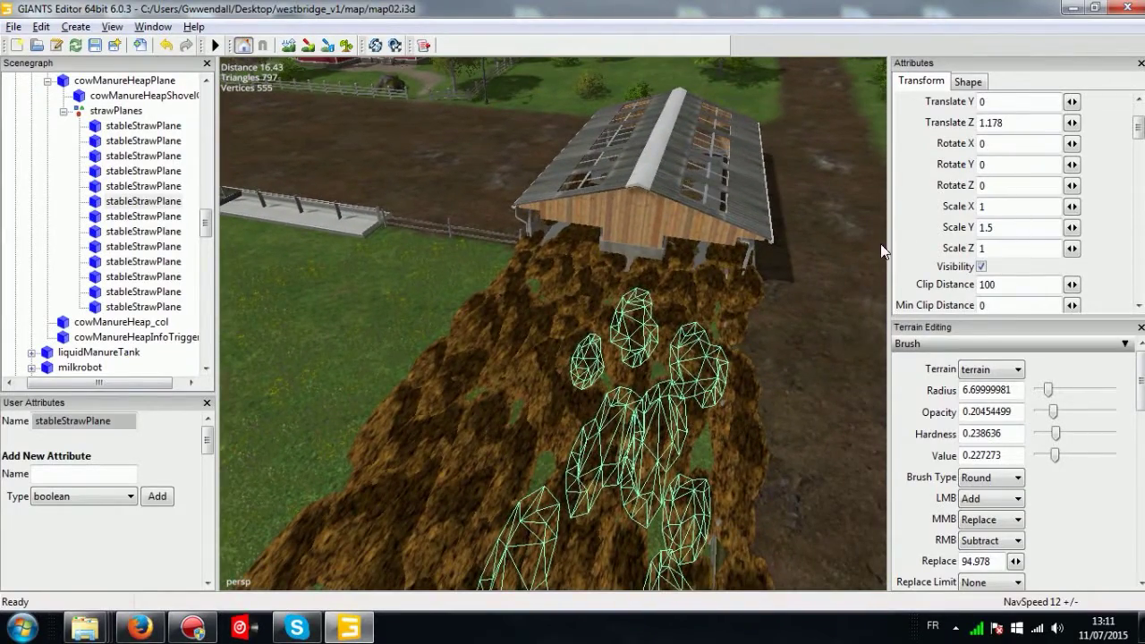
pyautogui.click(130, 112)
pyautogui.moveTo(998, 206); pyautogui.dragTo(942, 209)
pyautogui.write('0.5')
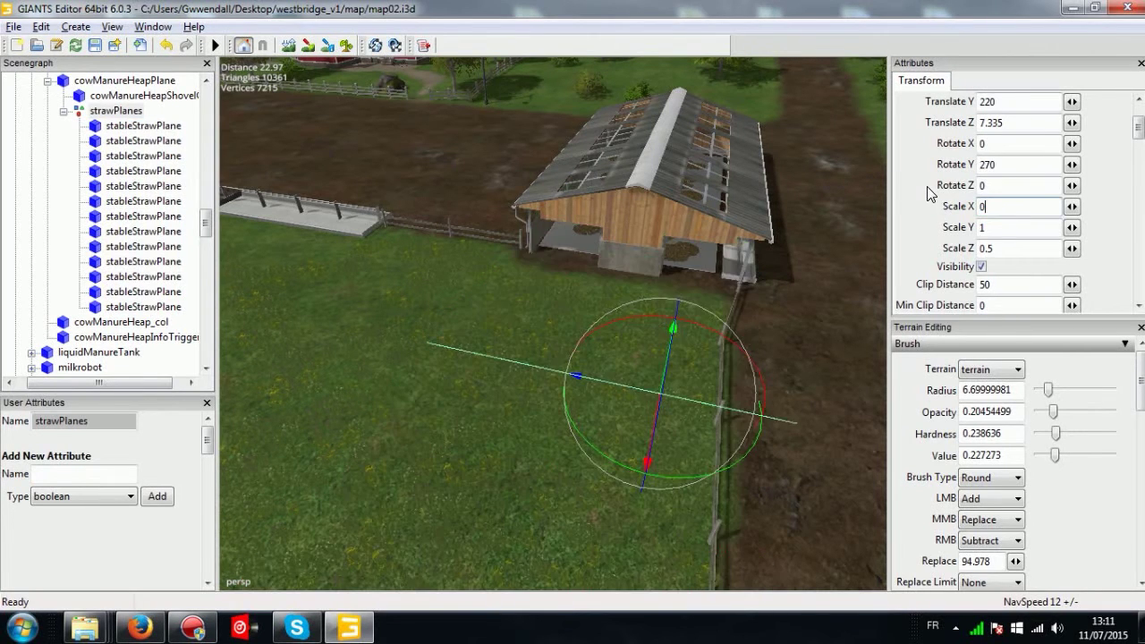
pyautogui.press('Return')
pyautogui.moveTo(714, 244); pyautogui.dragTo(667, 344, button='right')
pyautogui.scroll(-6, 667, 346)
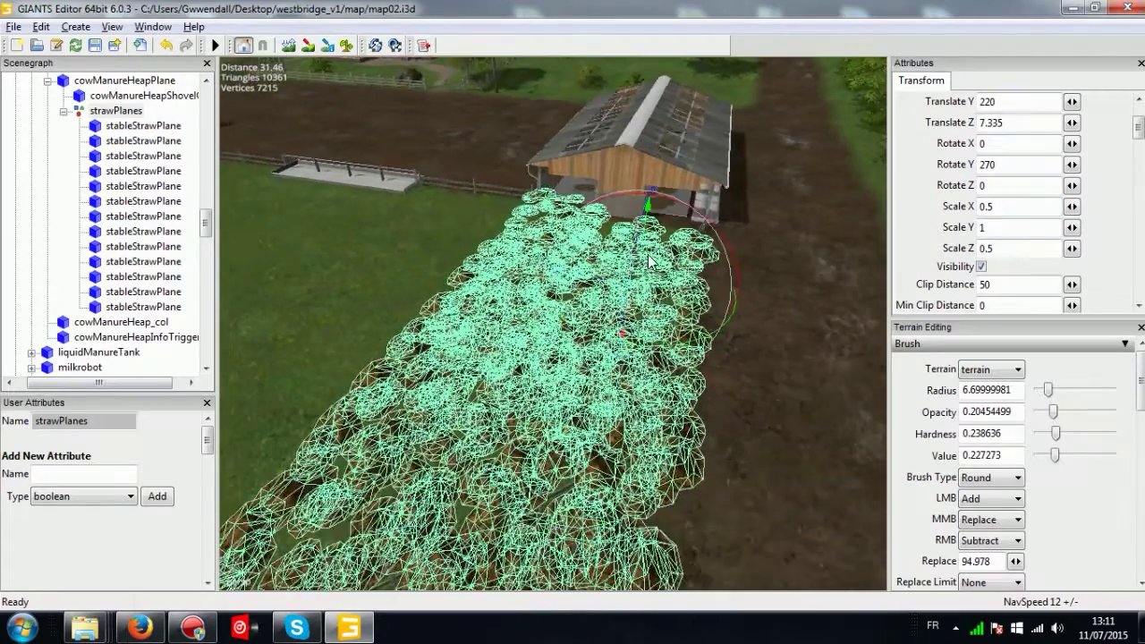
pyautogui.keyDown('alt'); pyautogui.moveTo(585, 276); pyautogui.dragTo(611, 260, button='middle'); pyautogui.keyUp('alt')
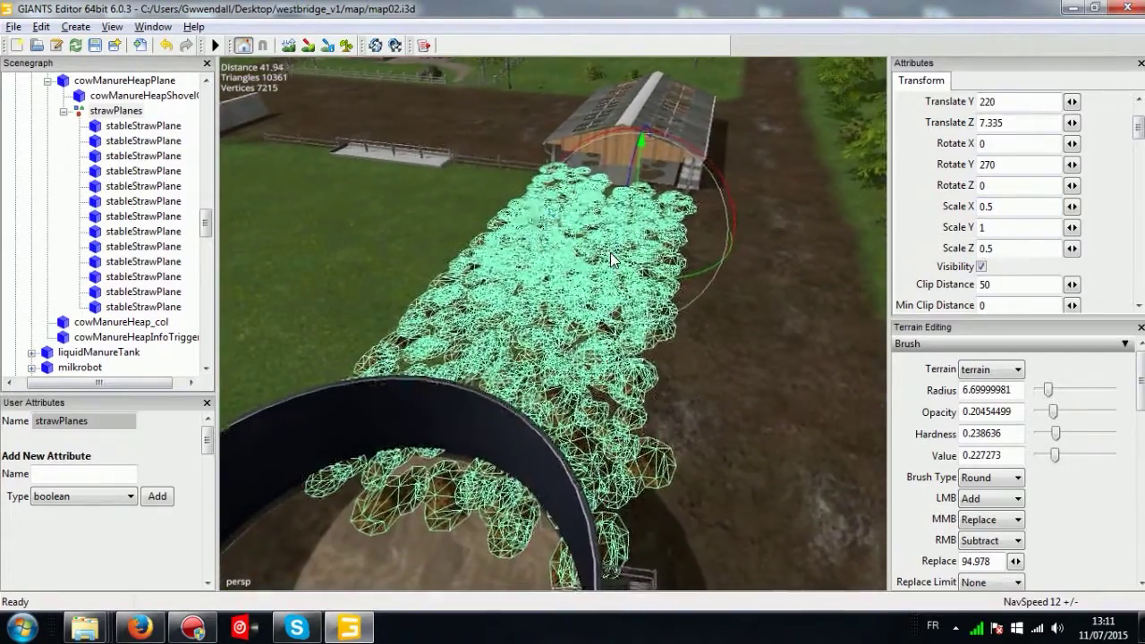
pyautogui.scroll(-2, 611, 259)
# Reduce the strawPlanes group's Scale X further, trying 0.2 and settling on 0.3.
pyautogui.click(1000, 205)
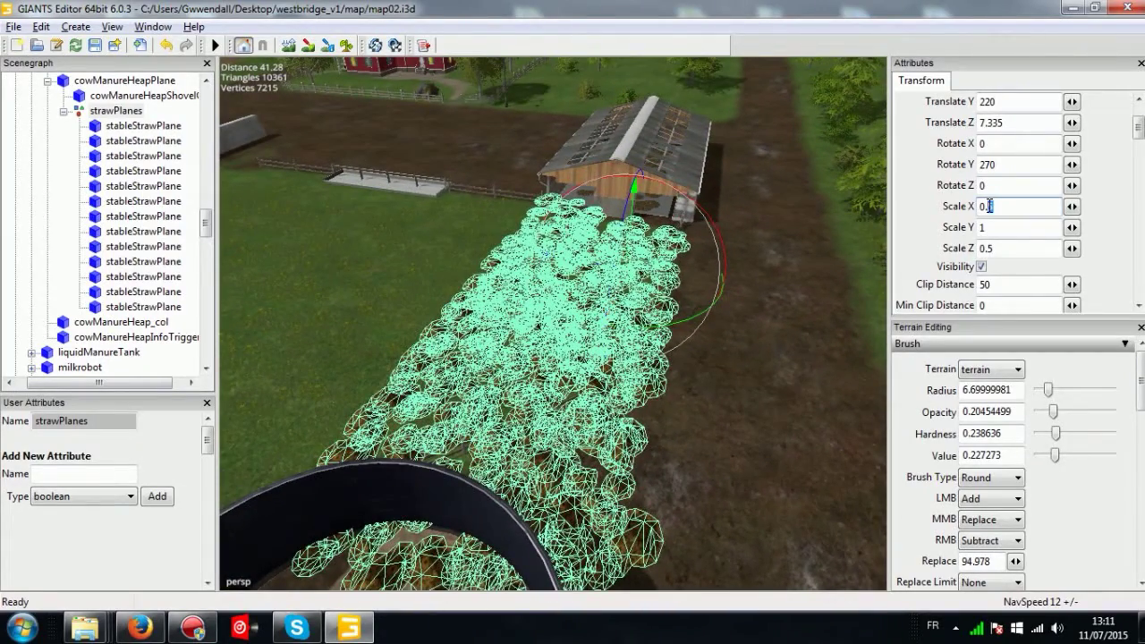
pyautogui.write('2')
pyautogui.press('Return')
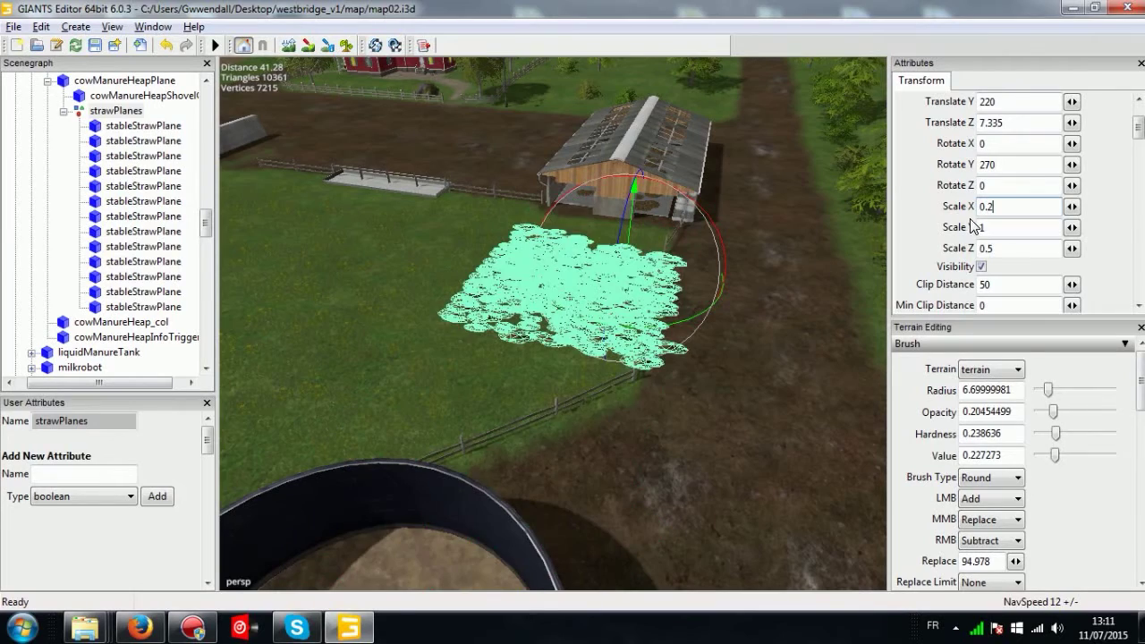
pyautogui.press('BackSpace')
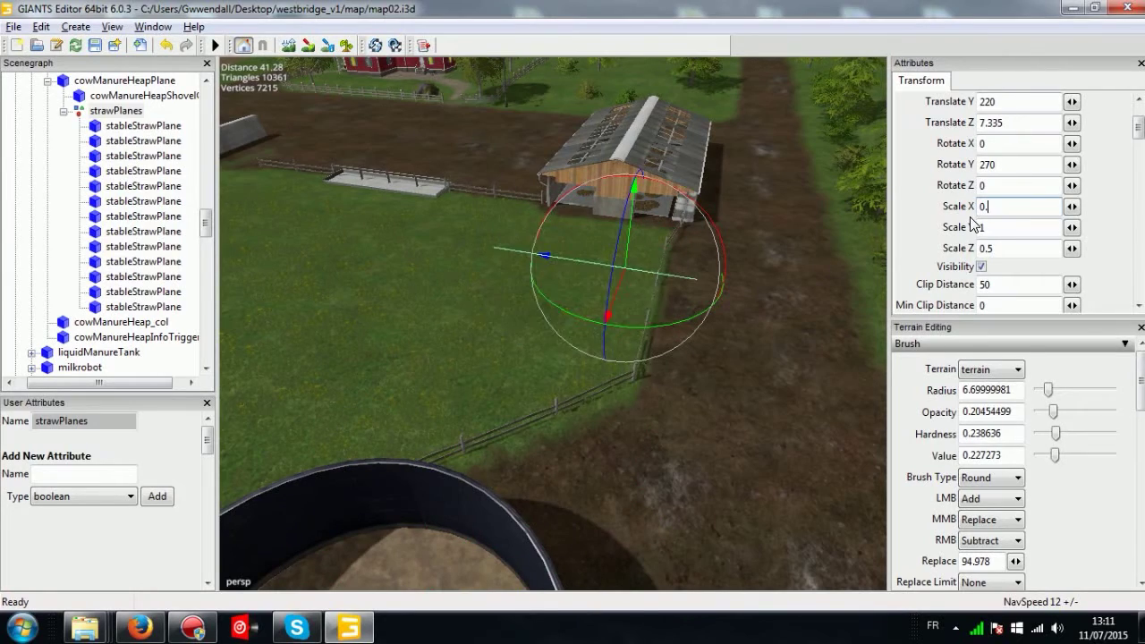
pyautogui.write('3')
# Inspect the shrunken straw patches on the pasture, and collapse the reselected strawPlanes group in the scene hierarchy.
pyautogui.scroll(3, 834, 311)
pyautogui.click(522, 324)
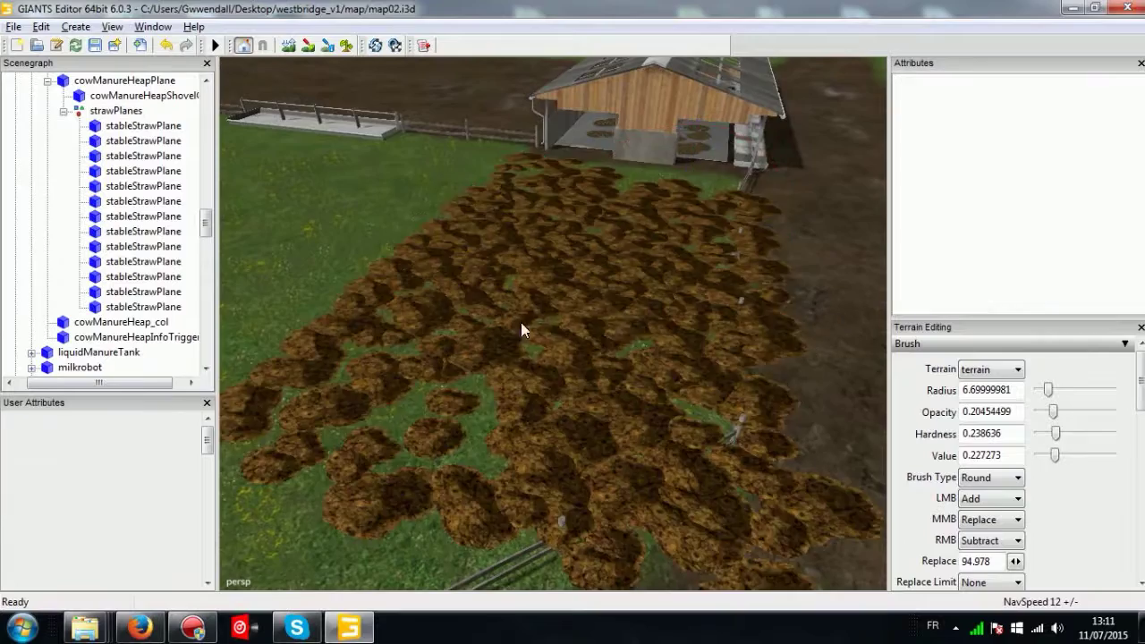
pyautogui.scroll(4, 523, 324)
pyautogui.keyDown('alt'); pyautogui.moveTo(610, 252); pyautogui.dragTo(655, 176); pyautogui.keyUp('alt')
pyautogui.scroll(-2, 596, 227)
pyautogui.moveTo(596, 234); pyautogui.dragTo(557, 296, button='right')
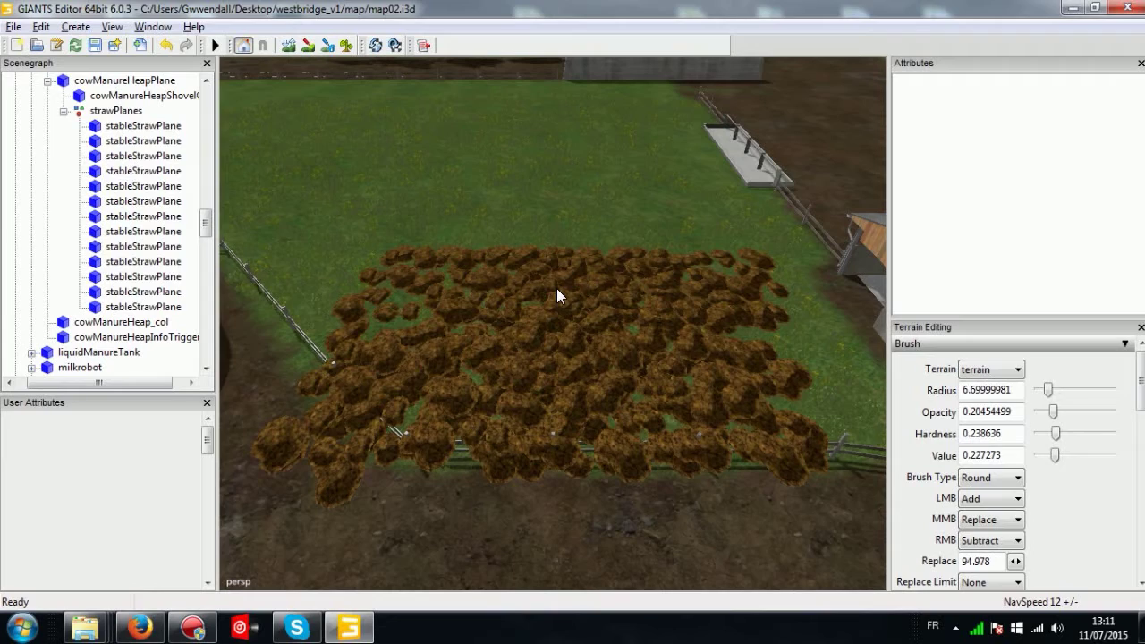
pyautogui.click(117, 111)
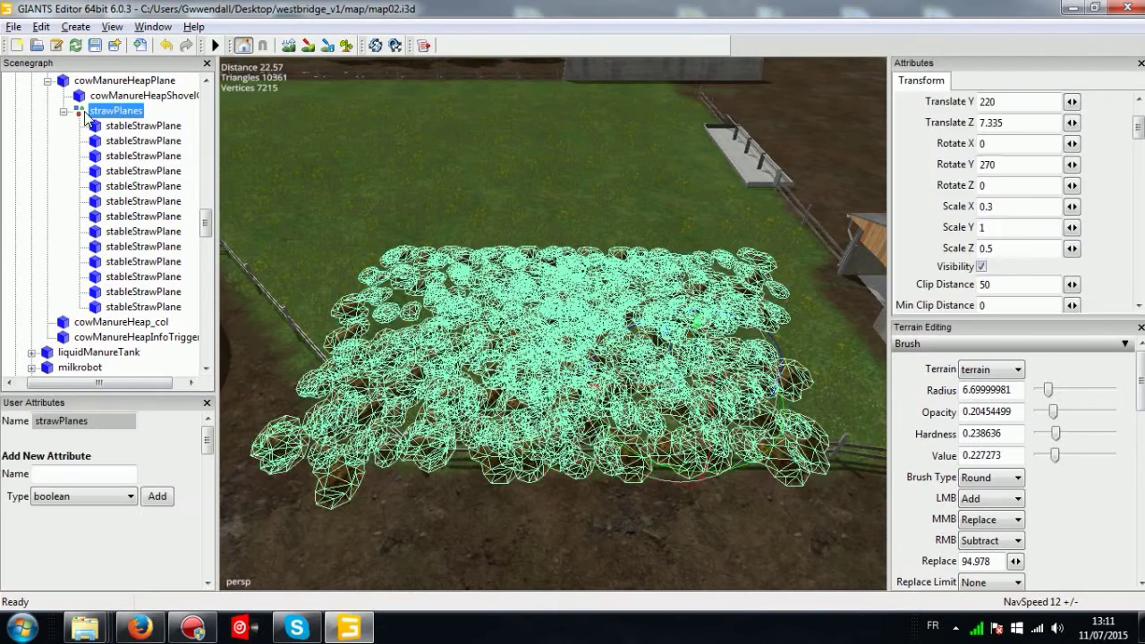
pyautogui.click(64, 111)
pyautogui.moveTo(515, 168); pyautogui.dragTo(408, 208, button='right')
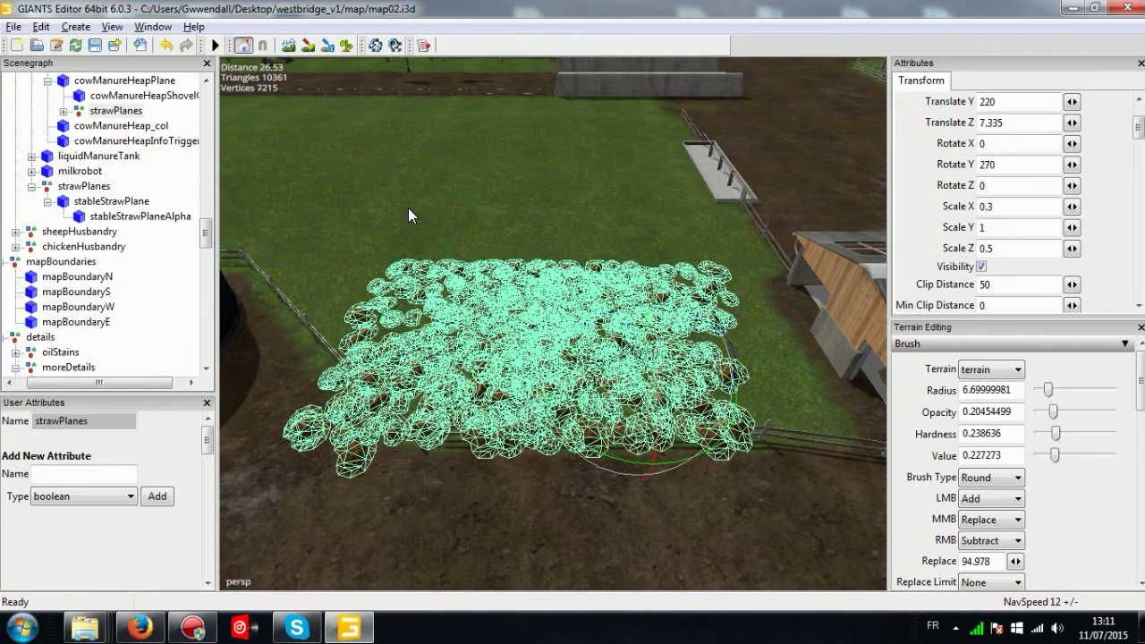
pyautogui.moveTo(438, 202); pyautogui.dragTo(433, 204, button='right')
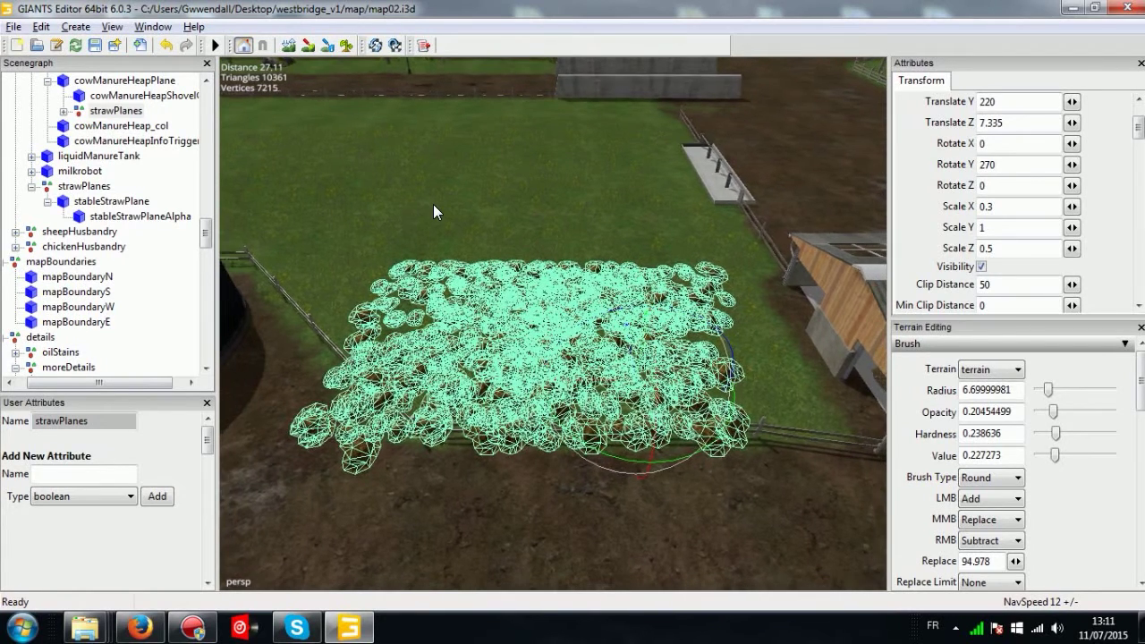
# Delete the scaled strawPlanes group under cowManureHeapPlane and import a fresh copy from fumier bp.i3d.
pyautogui.click(123, 111)
pyautogui.press('Delete')
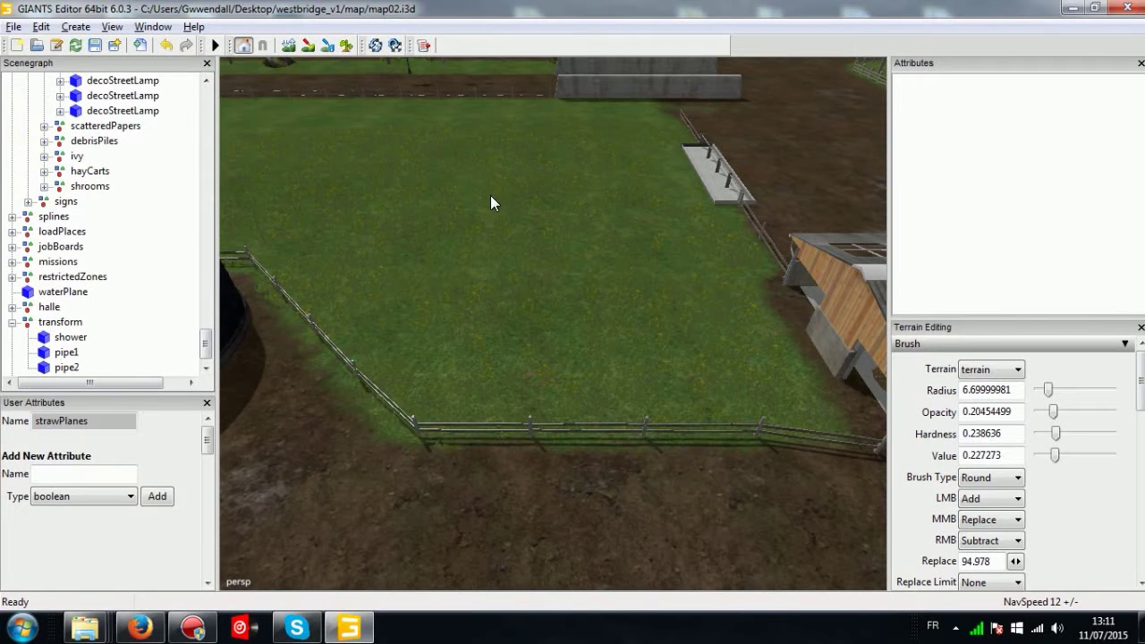
pyautogui.click(14, 25)
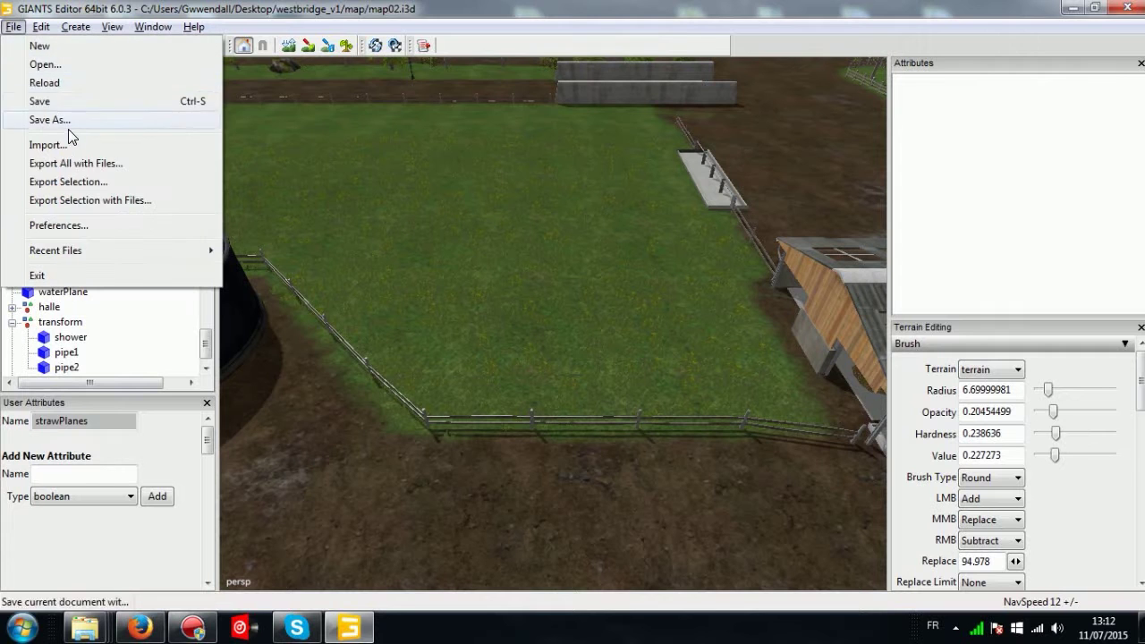
pyautogui.click(68, 143)
pyautogui.click(255, 170)
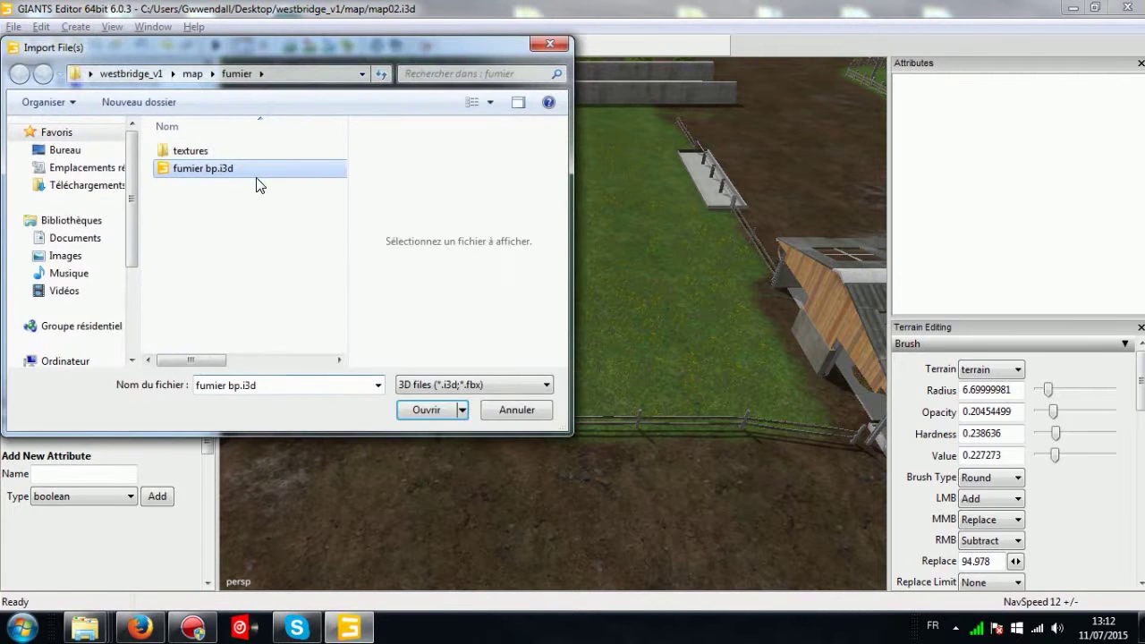
pyautogui.click(414, 409)
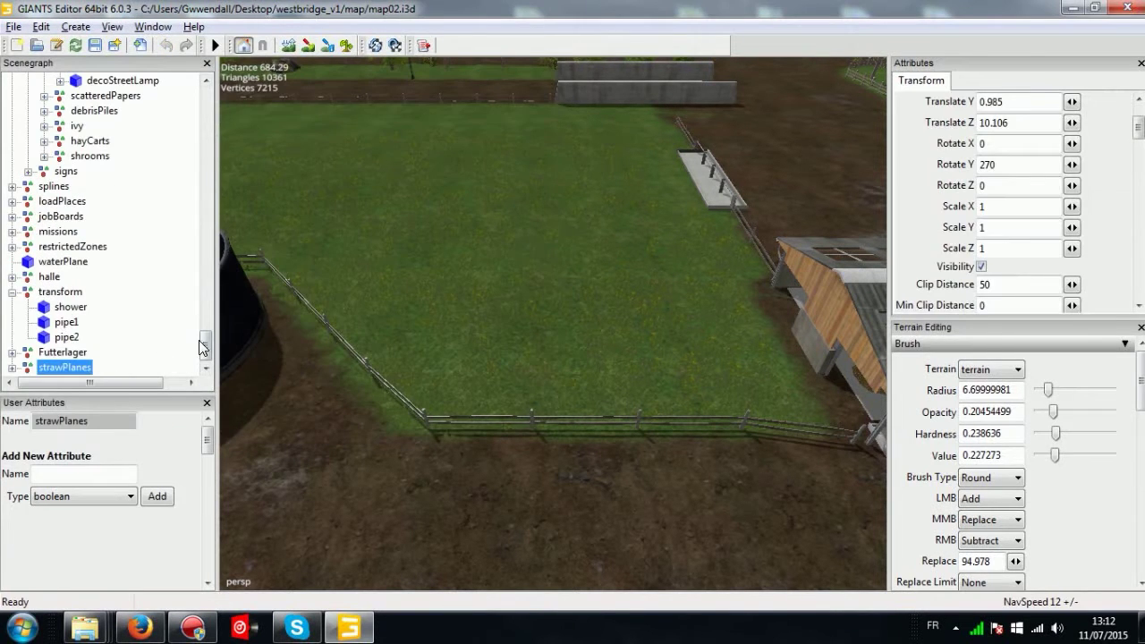
# Move the newly imported strawPlanes group into the cowManureHeapPlane node of the cow husbandry.
pyautogui.click(68, 372)
pyautogui.moveTo(204, 345); pyautogui.dragTo(205, 214)
pyautogui.click(134, 262)
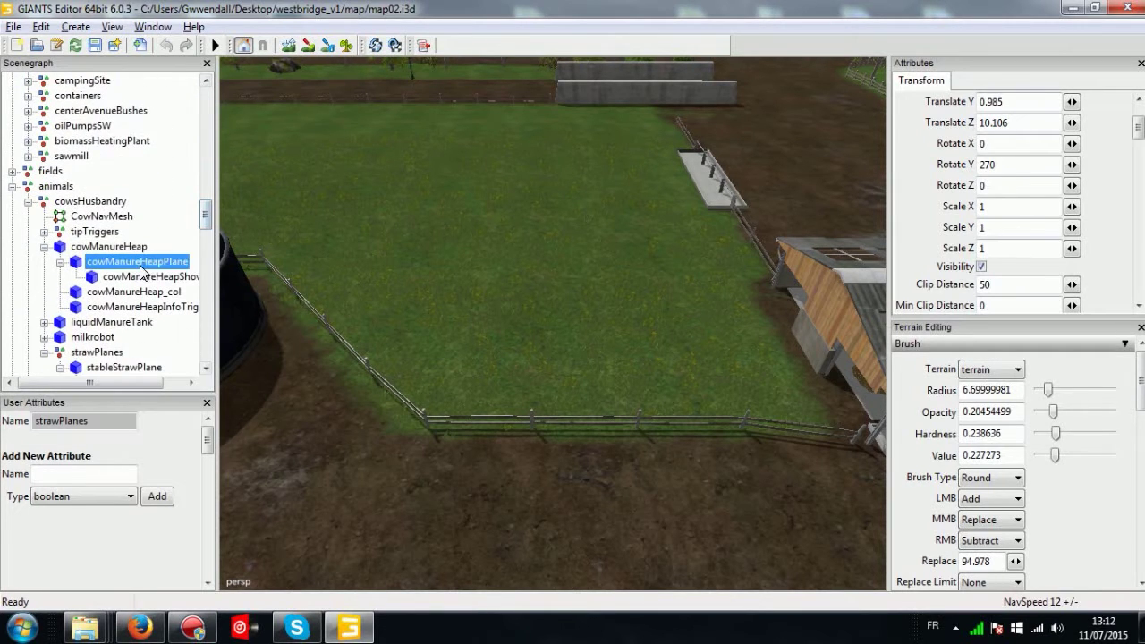
pyautogui.click(136, 278)
pyautogui.click(129, 262)
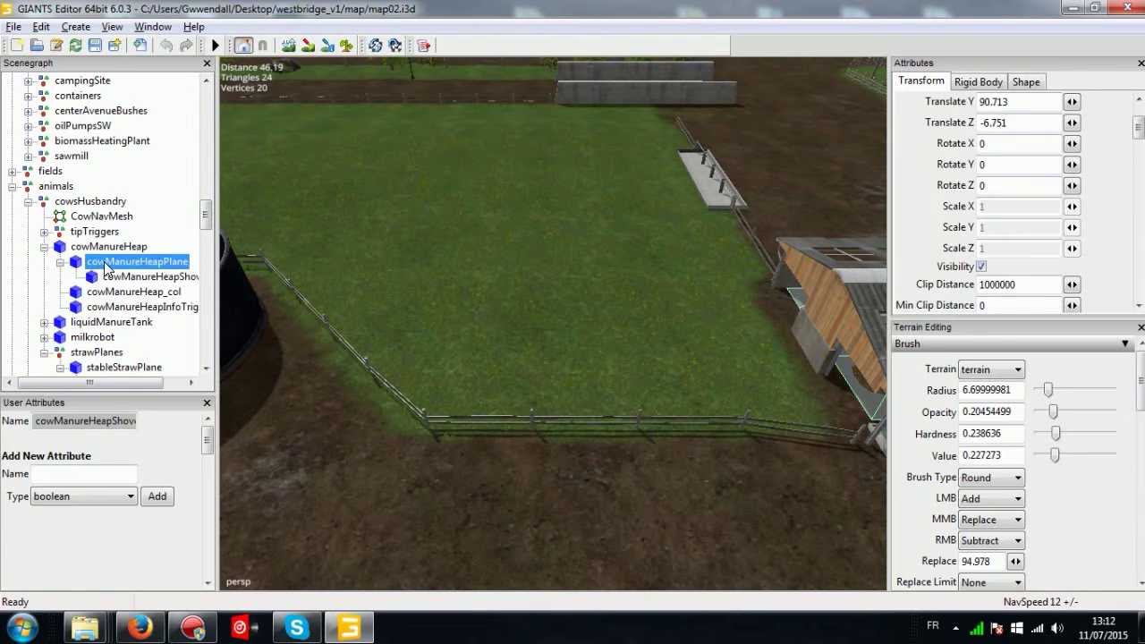
pyautogui.click(115, 250)
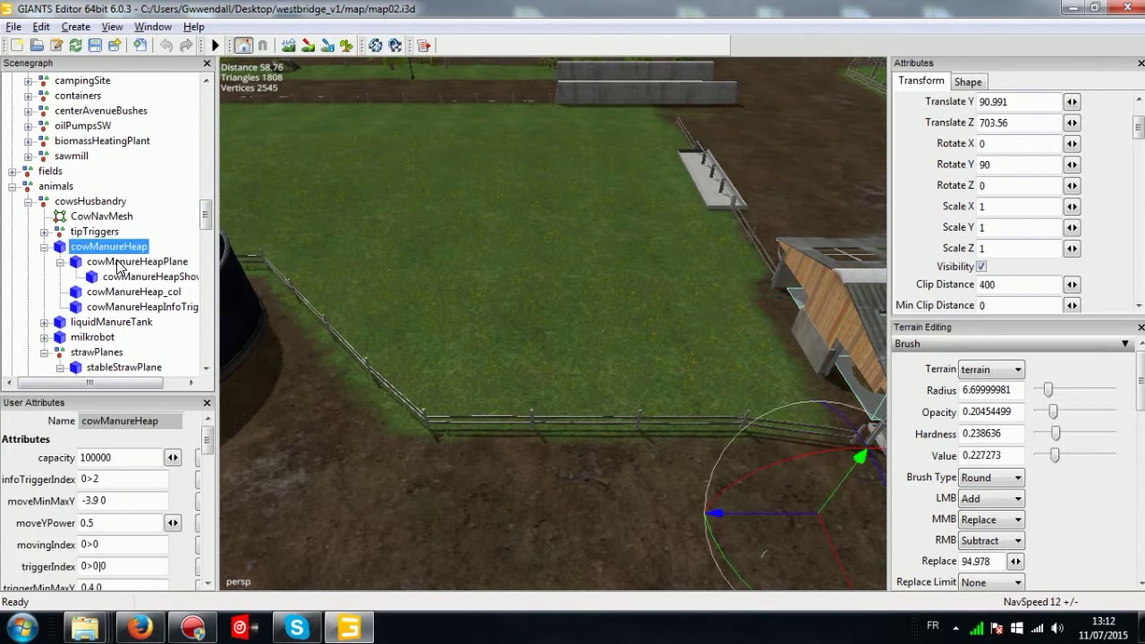
pyautogui.click(125, 264)
pyautogui.hotkey('ctrl', 'v')
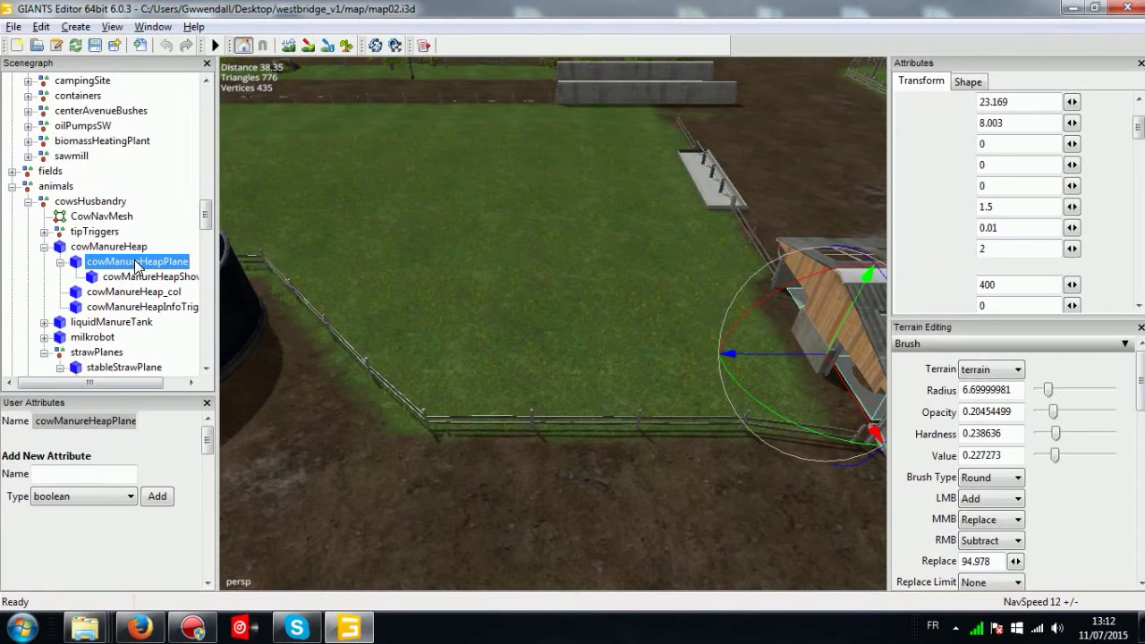
# Place the strawPlanes group on the pasture beside the round tank and raise it to a Translate Y of about 98.8.
pyautogui.scroll(-5, 137, 267)
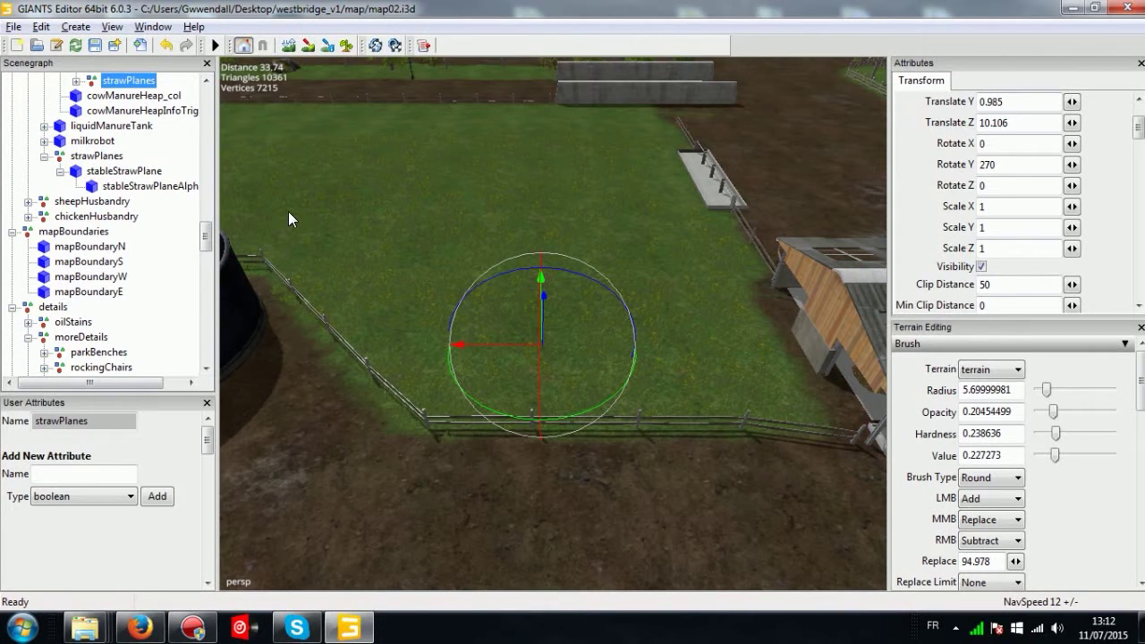
pyautogui.hotkey('ctrl', 'b')
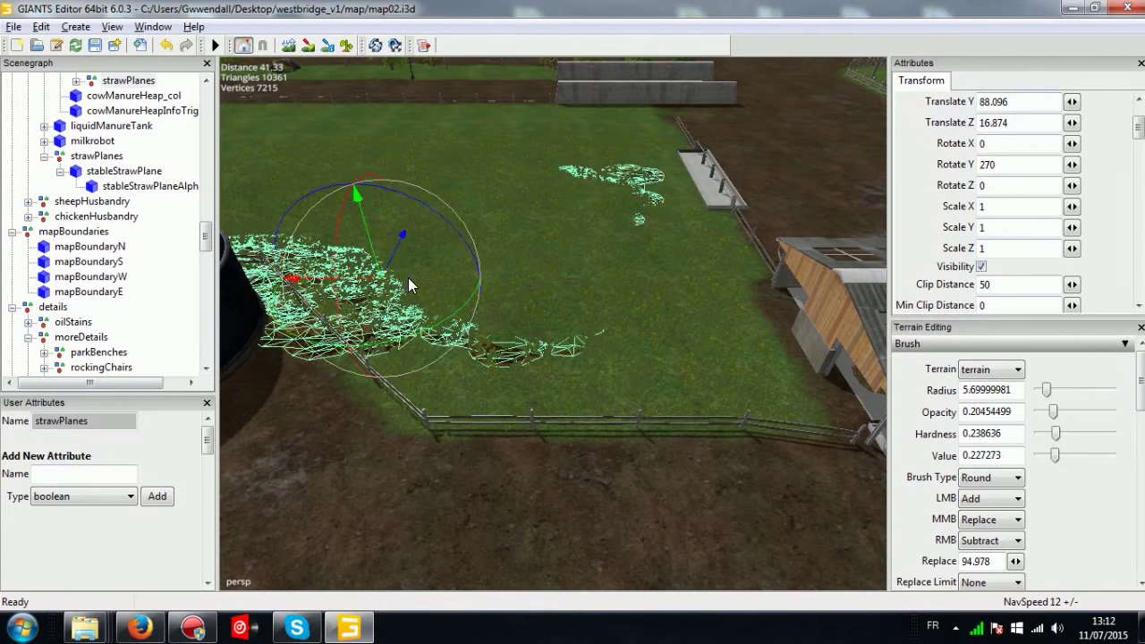
pyautogui.keyDown('alt'); pyautogui.moveTo(408, 278); pyautogui.dragTo(669, 497, button='middle'); pyautogui.keyUp('alt')
pyautogui.keyDown('alt'); pyautogui.moveTo(669, 498); pyautogui.dragTo(433, 447, button='right'); pyautogui.keyUp('alt')
pyautogui.keyDown('alt'); pyautogui.moveTo(433, 447); pyautogui.dragTo(699, 410, button='middle'); pyautogui.keyUp('alt')
pyautogui.keyDown('alt'); pyautogui.moveTo(700, 410); pyautogui.dragTo(741, 381, button='right'); pyautogui.keyUp('alt')
pyautogui.keyDown('alt'); pyautogui.moveTo(740, 382); pyautogui.dragTo(187, 435, button='middle'); pyautogui.keyUp('alt')
pyautogui.keyDown('alt'); pyautogui.moveTo(187, 435); pyautogui.dragTo(788, 367, button='right'); pyautogui.keyUp('alt')
pyautogui.moveTo(458, 436); pyautogui.dragTo(406, 264)
pyautogui.moveTo(406, 265)
pyautogui.keyDown('alt'); pyautogui.mouseDown(button='right')
pyautogui.moveTo(329, 312)
pyautogui.moveTo(426, 254)
pyautogui.mouseUp(button='right'); pyautogui.keyUp('alt')
pyautogui.keyDown('alt'); pyautogui.moveTo(426, 254); pyautogui.dragTo(428, 297); pyautogui.keyUp('alt')
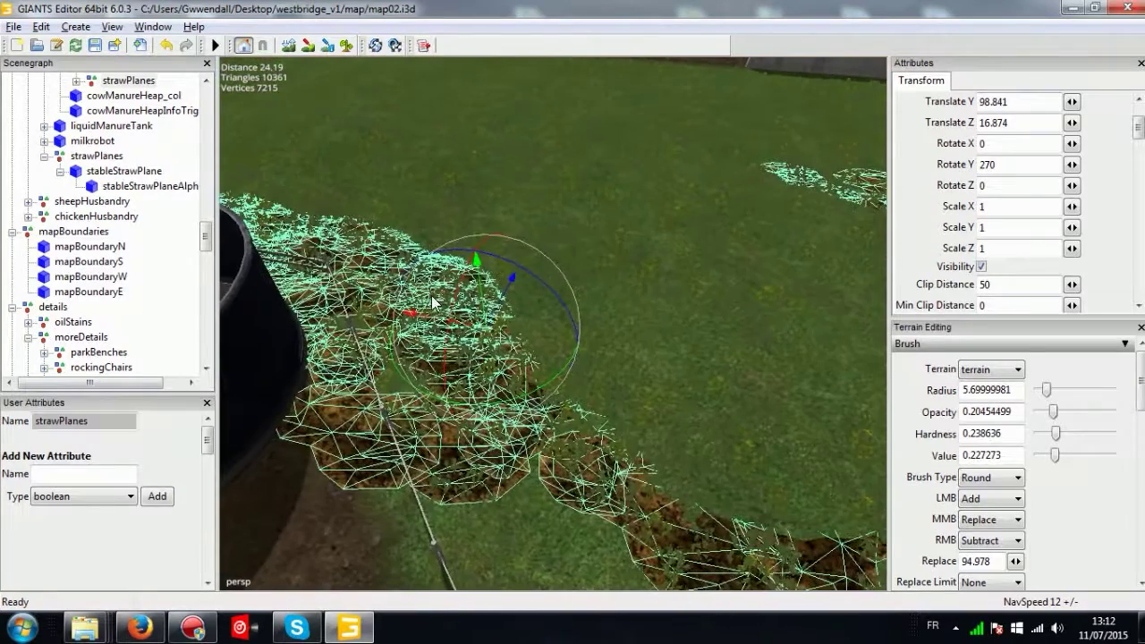
# Raise the strawPlanes group further to a Translate Y of about 156.3, keeping the whole group selected.
pyautogui.moveTo(475, 260); pyautogui.dragTo(463, 116)
pyautogui.moveTo(477, 259); pyautogui.dragTo(444, 154)
pyautogui.moveTo(484, 300); pyautogui.dragTo(399, 9)
pyautogui.keyDown('alt'); pyautogui.moveTo(420, 170); pyautogui.dragTo(231, 256, button='right'); pyautogui.keyUp('alt')
pyautogui.keyDown('alt'); pyautogui.moveTo(231, 256); pyautogui.dragTo(601, 412); pyautogui.keyUp('alt')
pyautogui.keyDown('alt'); pyautogui.moveTo(600, 413); pyautogui.dragTo(572, 418, button='right'); pyautogui.keyUp('alt')
pyautogui.keyDown('alt'); pyautogui.moveTo(572, 419); pyautogui.dragTo(617, 395); pyautogui.keyUp('alt')
pyautogui.keyDown('alt'); pyautogui.moveTo(617, 396); pyautogui.dragTo(281, 407, button='right'); pyautogui.keyUp('alt')
pyautogui.moveTo(281, 404)
pyautogui.mouseDown(button='middle')
pyautogui.moveTo(603, 344)
pyautogui.moveTo(619, 362)
pyautogui.moveTo(380, 283)
pyautogui.mouseUp(button='middle')
pyautogui.moveTo(552, 284); pyautogui.dragTo(553, 84)
pyautogui.moveTo(549, 280); pyautogui.dragTo(552, 207)
pyautogui.click(589, 213)
pyautogui.click(555, 351)
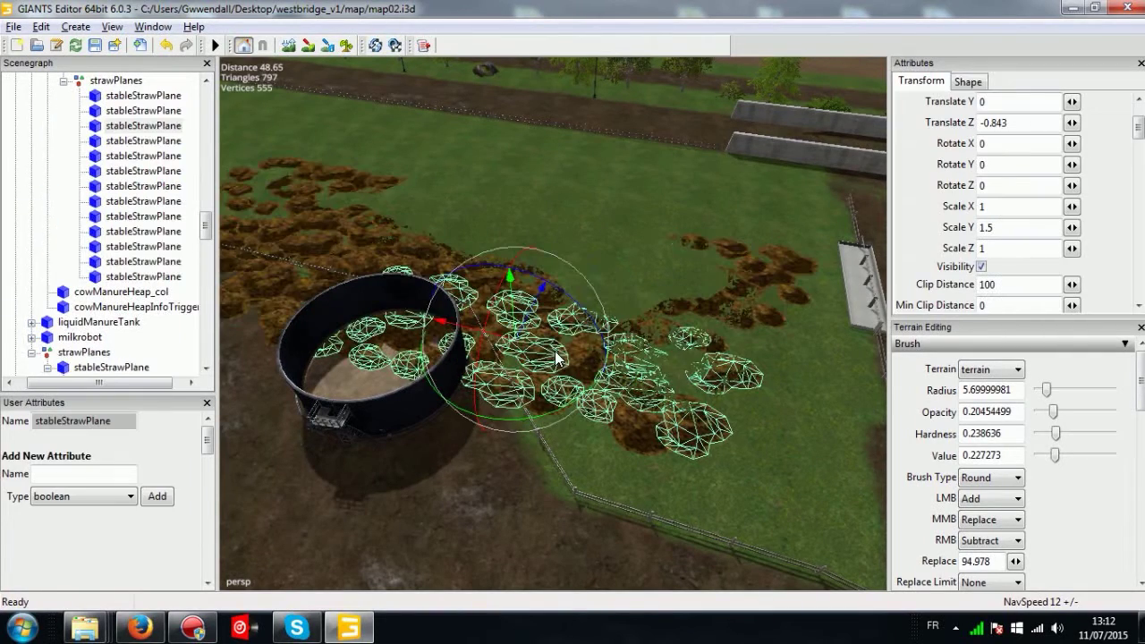
pyautogui.click(105, 80)
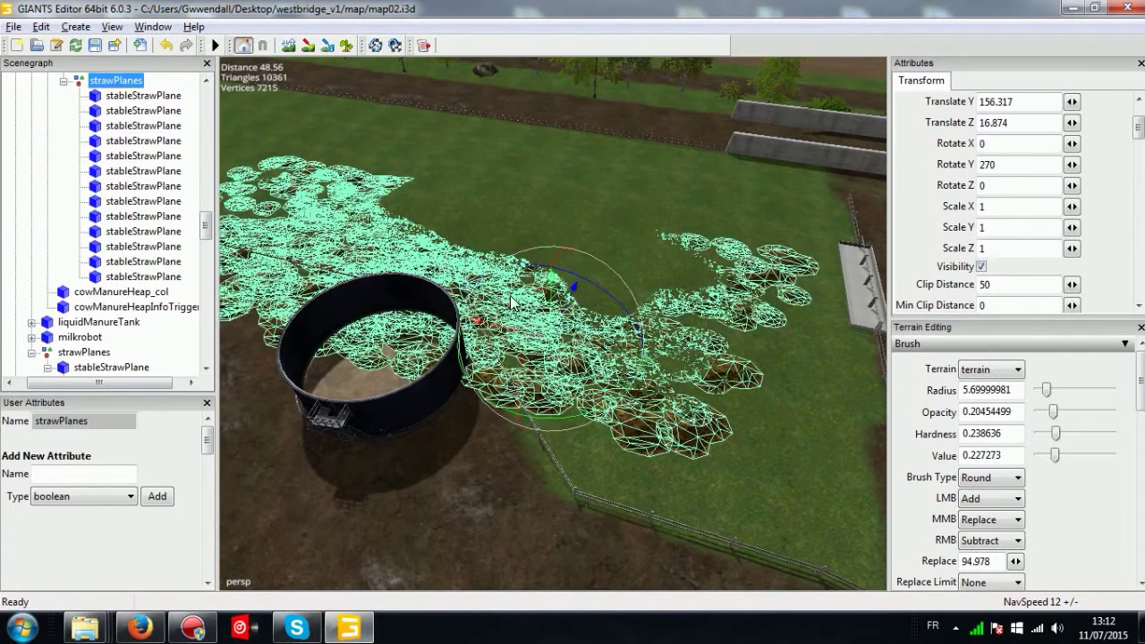
# Lift the strawPlanes group out of the pasture to a Translate Y of about 288.
pyautogui.moveTo(550, 302); pyautogui.dragTo(448, 183)
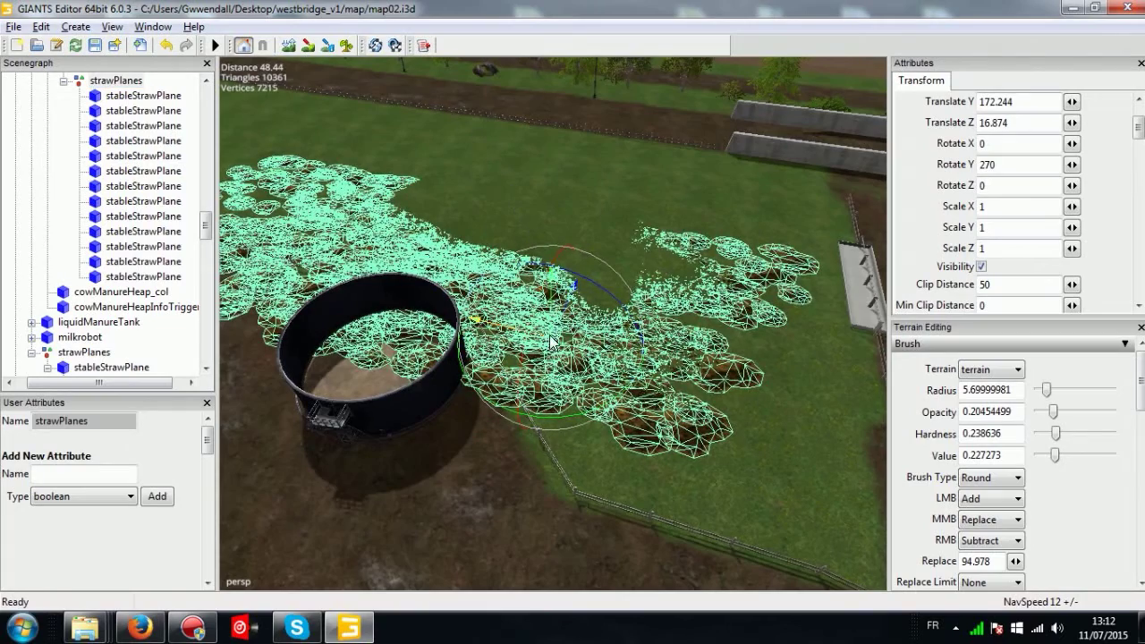
pyautogui.moveTo(536, 301); pyautogui.dragTo(538, 274)
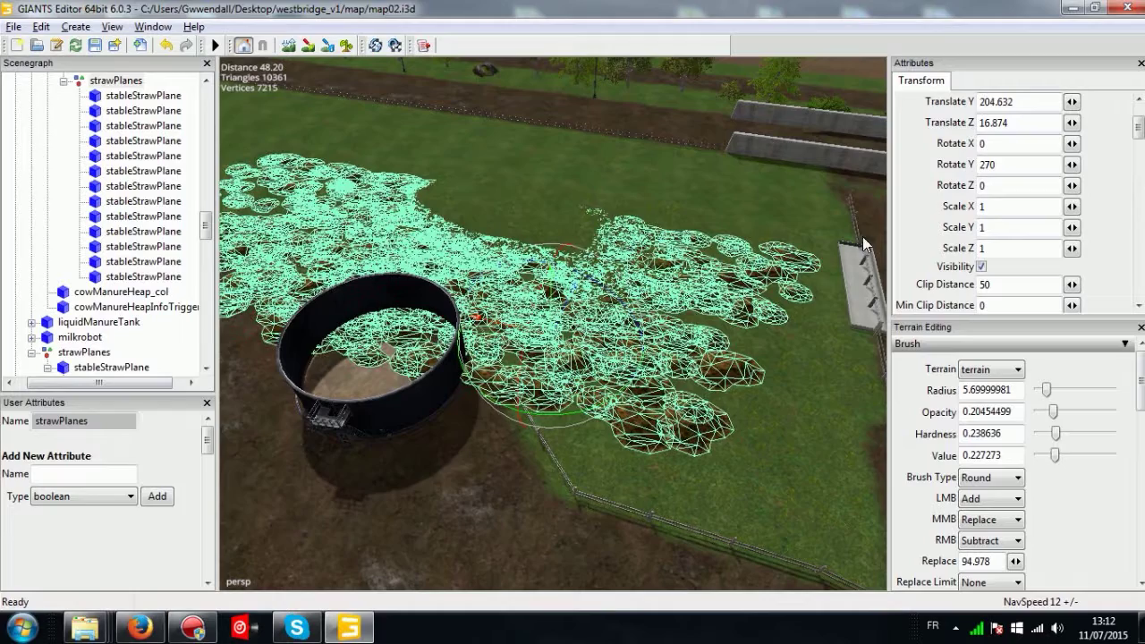
pyautogui.moveTo(555, 315); pyautogui.dragTo(547, 244)
pyautogui.moveTo(555, 322); pyautogui.dragTo(550, 255)
pyautogui.moveTo(550, 322); pyautogui.dragTo(550, 269)
pyautogui.moveTo(517, 132); pyautogui.dragTo(356, 41)
# Shrink the strawPlanes group by setting its Scale X to 0.35 and Scale Z to 0.5.
pyautogui.scroll(4, 537, 269)
pyautogui.keyDown('alt'); pyautogui.moveTo(554, 295); pyautogui.dragTo(544, 387); pyautogui.keyUp('alt')
pyautogui.scroll(-4, 546, 394)
pyautogui.keyDown('alt'); pyautogui.moveTo(439, 393); pyautogui.dragTo(686, 309); pyautogui.keyUp('alt')
pyautogui.scroll(1, 549, 378)
pyautogui.scroll(-3, 548, 377)
pyautogui.keyDown('alt'); pyautogui.moveTo(439, 478); pyautogui.dragTo(439, 444); pyautogui.keyUp('alt')
pyautogui.scroll(-1, 439, 445)
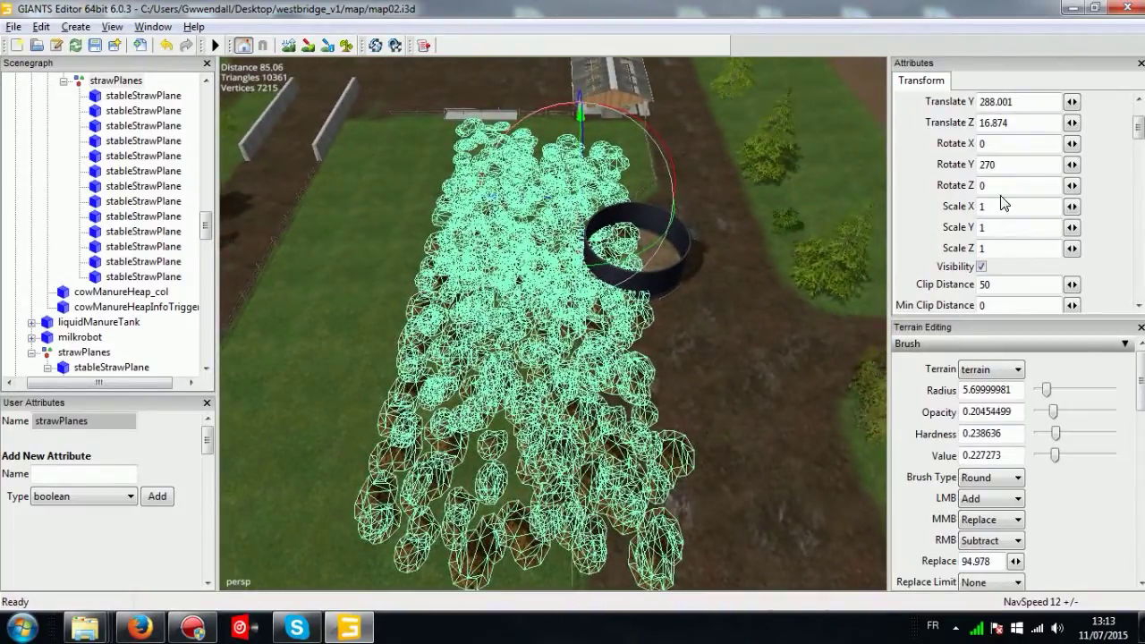
pyautogui.press('BackSpace')
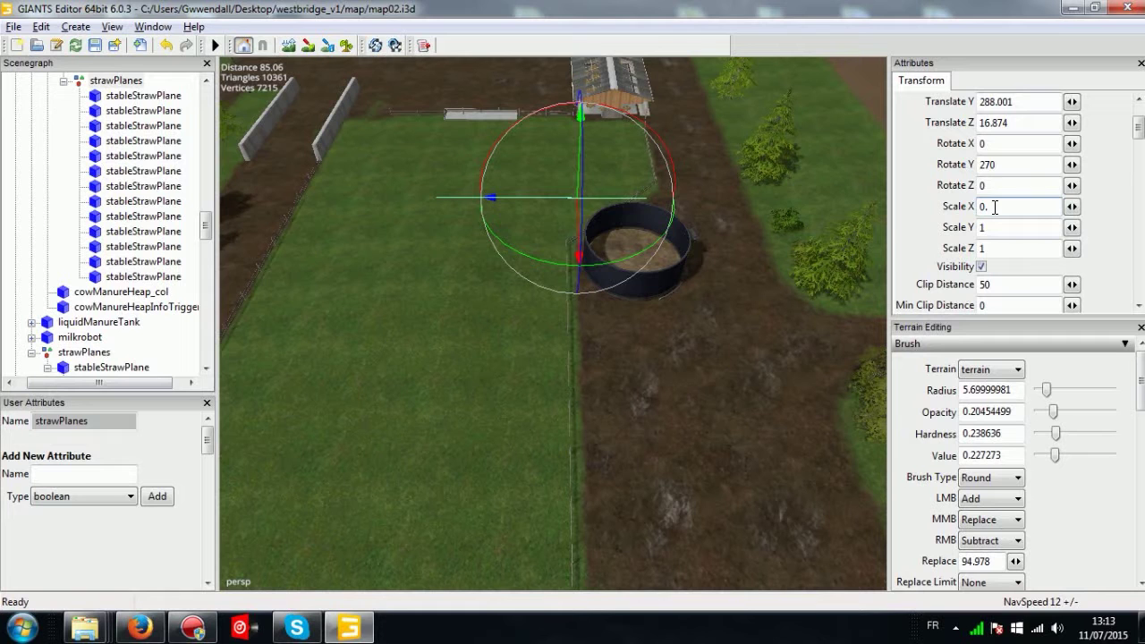
pyautogui.write('835')
pyautogui.doubleClick(1009, 246)
pyautogui.write('0.5')
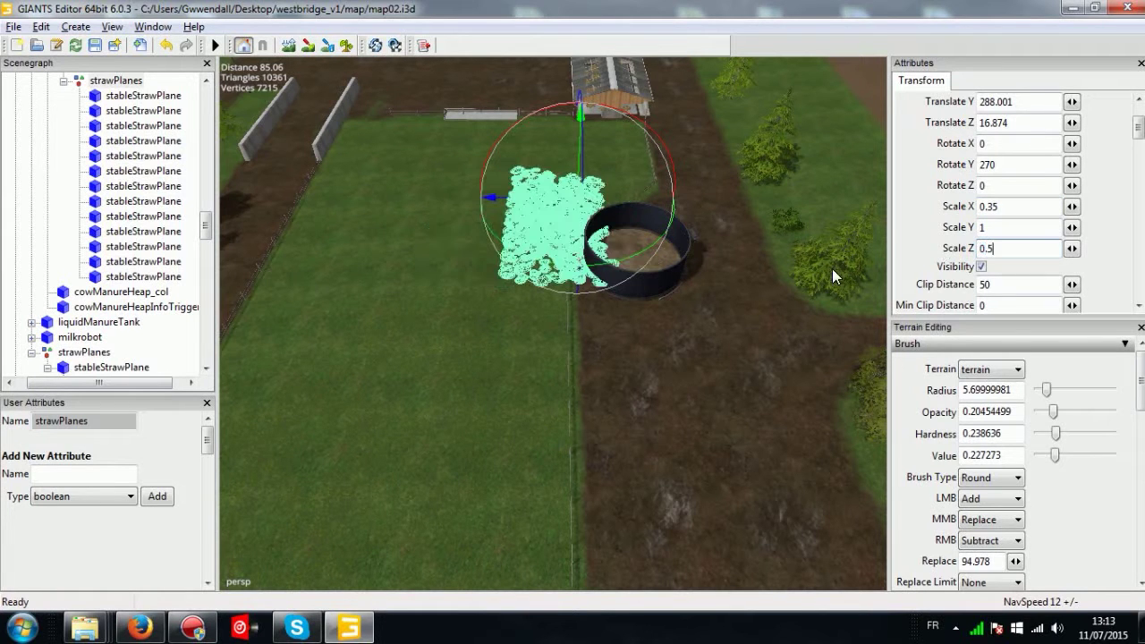
# Examine the stable's existing straw and the straw patches beside the tank, and reselect the strawPlanes group.
pyautogui.scroll(5, 437, 323)
pyautogui.keyDown('alt'); pyautogui.moveTo(778, 146); pyautogui.dragTo(682, 198); pyautogui.keyUp('alt')
pyautogui.scroll(4, 613, 339)
pyautogui.scroll(-4, 668, 283)
pyautogui.scroll(3, 446, 295)
pyautogui.moveTo(682, 204); pyautogui.dragTo(633, 387, button='middle')
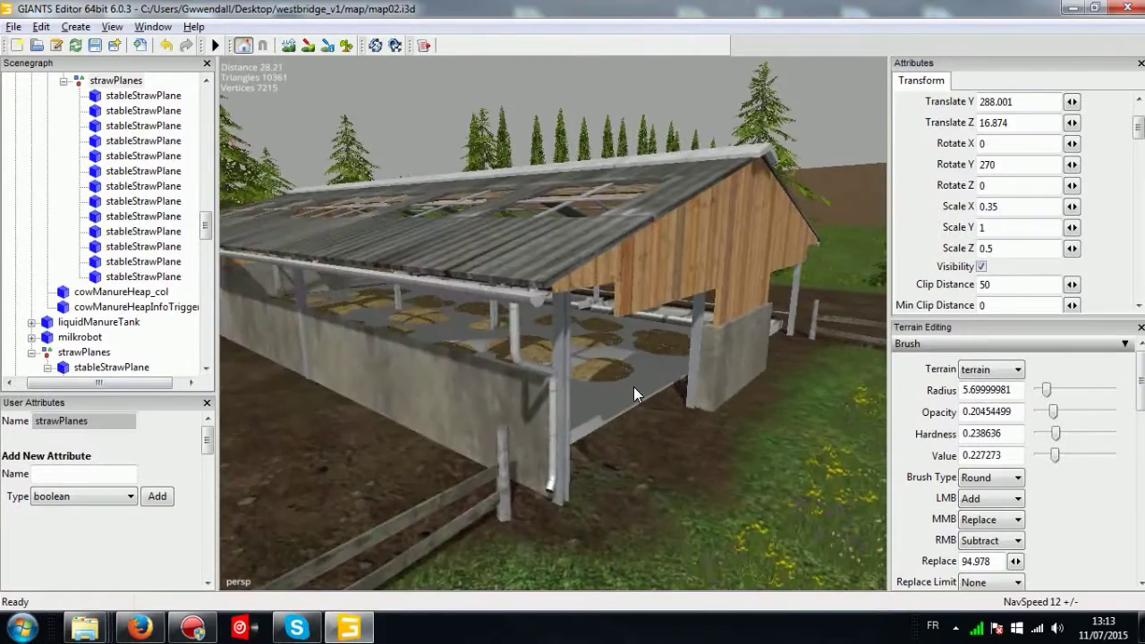
pyautogui.click(633, 387)
pyautogui.keyDown('alt'); pyautogui.moveTo(614, 388); pyautogui.dragTo(723, 401); pyautogui.keyUp('alt')
pyautogui.keyDown('alt'); pyautogui.moveTo(722, 401); pyautogui.dragTo(598, 439, button='middle'); pyautogui.keyUp('alt')
pyautogui.click(611, 449)
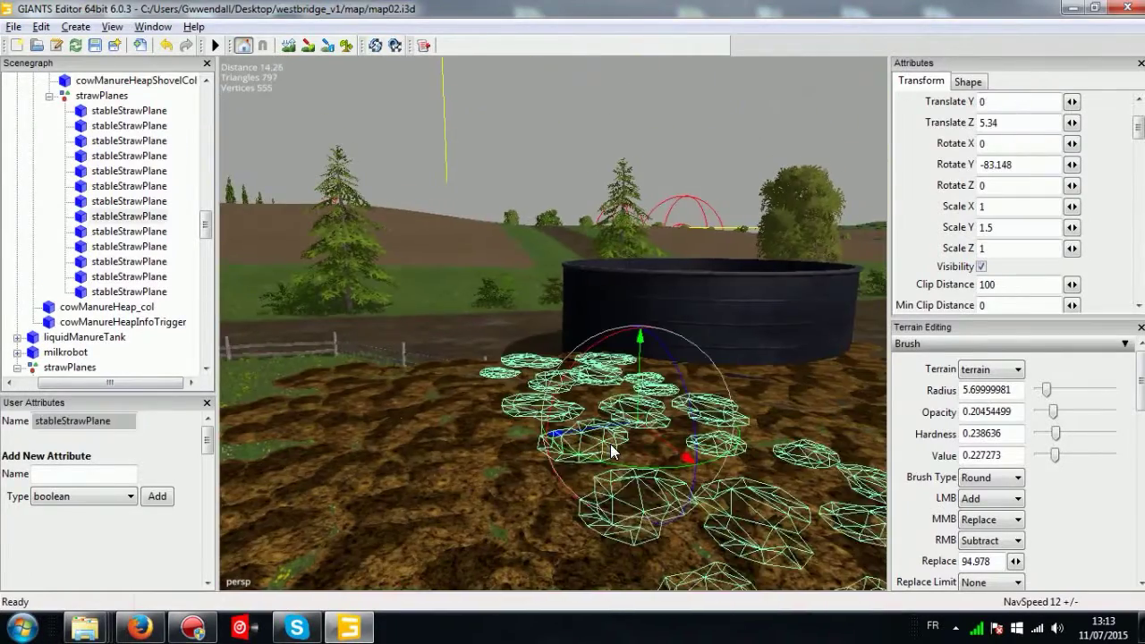
pyautogui.keyDown('alt'); pyautogui.moveTo(612, 449); pyautogui.dragTo(610, 459); pyautogui.keyUp('alt')
pyautogui.click(103, 96)
pyautogui.scroll(-5, 463, 295)
pyautogui.keyDown('alt'); pyautogui.moveTo(459, 290); pyautogui.dragTo(508, 310); pyautogui.keyUp('alt')
# Try thickening the strawPlanes group with a Scale Y of 1.9 and 9, viewing it from the side.
pyautogui.click(1000, 231)
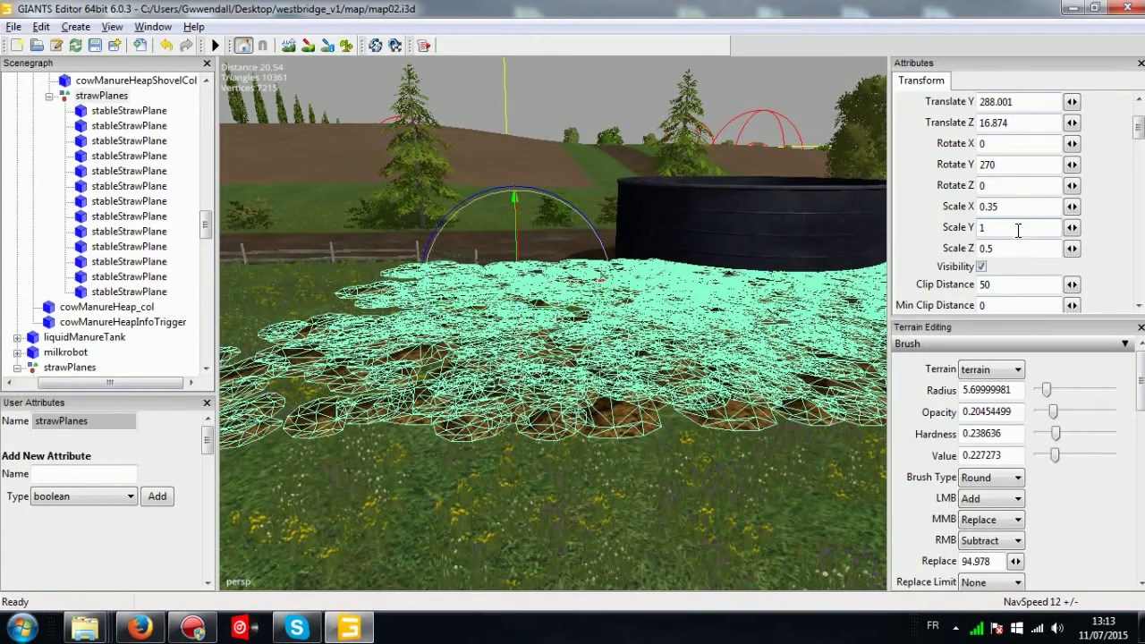
pyautogui.write('.9')
pyautogui.moveTo(667, 339); pyautogui.dragTo(652, 170, button='middle')
pyautogui.keyDown('alt'); pyautogui.moveTo(653, 164); pyautogui.dragTo(621, 157); pyautogui.keyUp('alt')
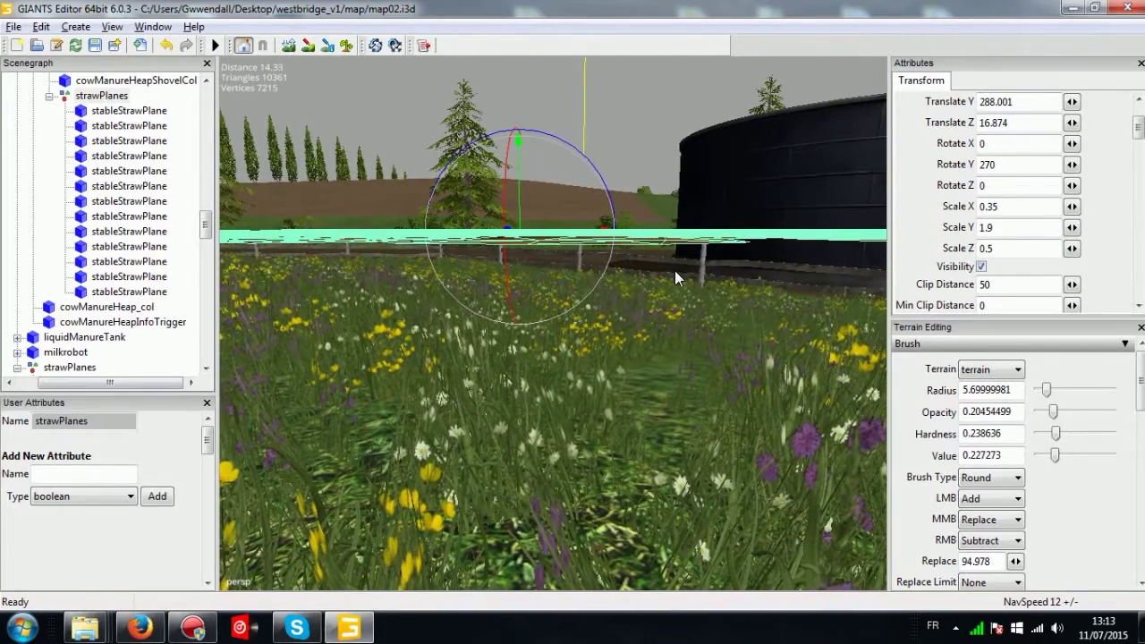
pyautogui.doubleClick(1013, 224)
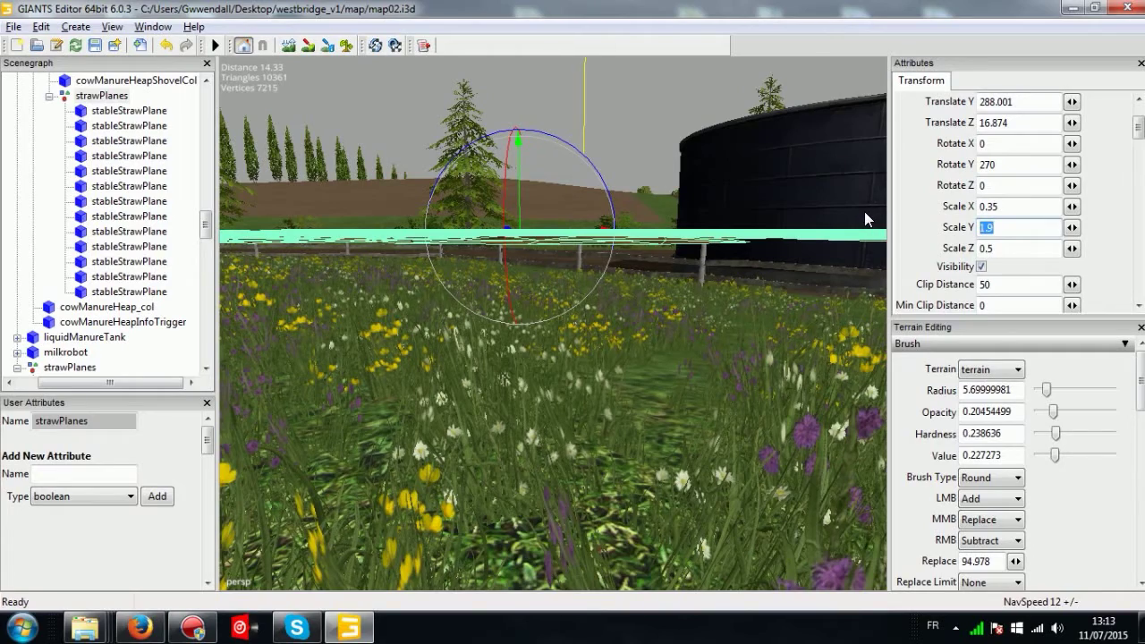
pyautogui.write('9')
pyautogui.press('Return')
pyautogui.moveTo(608, 249); pyautogui.dragTo(639, 204, button='middle')
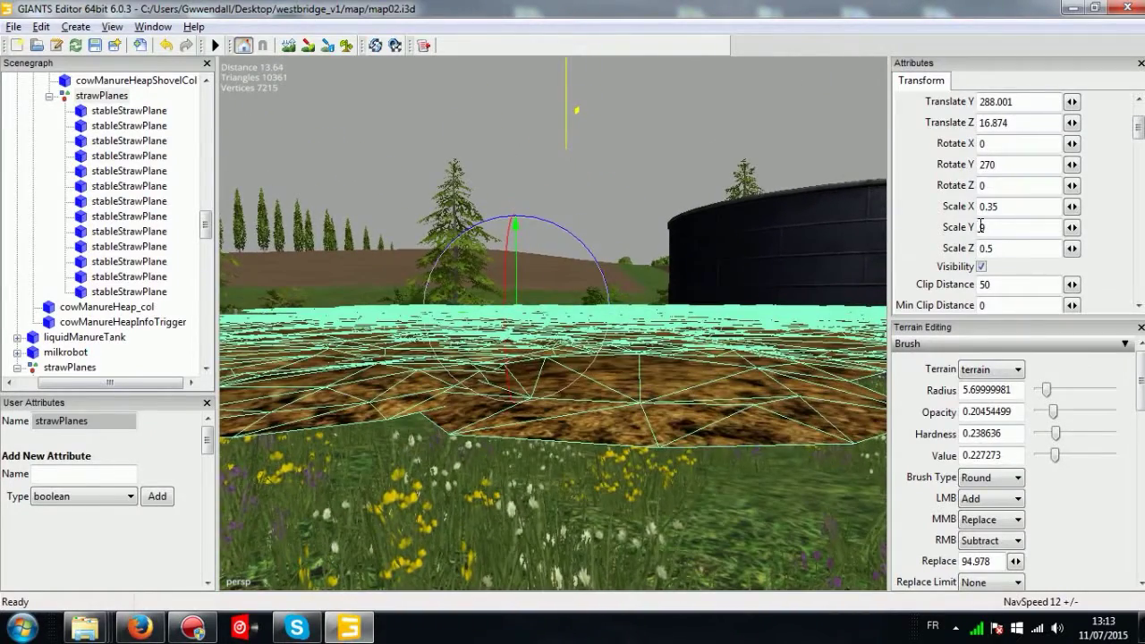
# Set the strawPlanes group's Scale Y to 19 and check the straw's thickness near the grass.
pyautogui.moveTo(987, 226); pyautogui.dragTo(944, 225)
pyautogui.write('19')
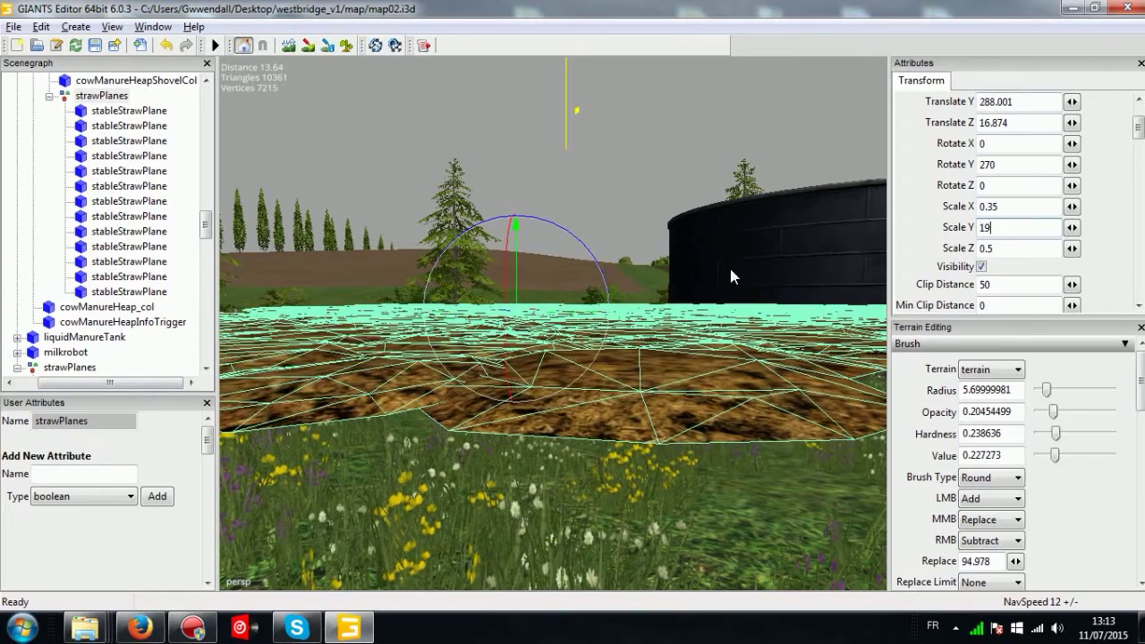
pyautogui.keyDown('alt'); pyautogui.moveTo(656, 275); pyautogui.dragTo(668, 298); pyautogui.keyUp('alt')
pyautogui.scroll(-4, 629, 348)
pyautogui.keyDown('alt'); pyautogui.moveTo(629, 348); pyautogui.dragTo(606, 266); pyautogui.keyUp('alt')
pyautogui.moveTo(606, 271); pyautogui.dragTo(762, 261, button='middle')
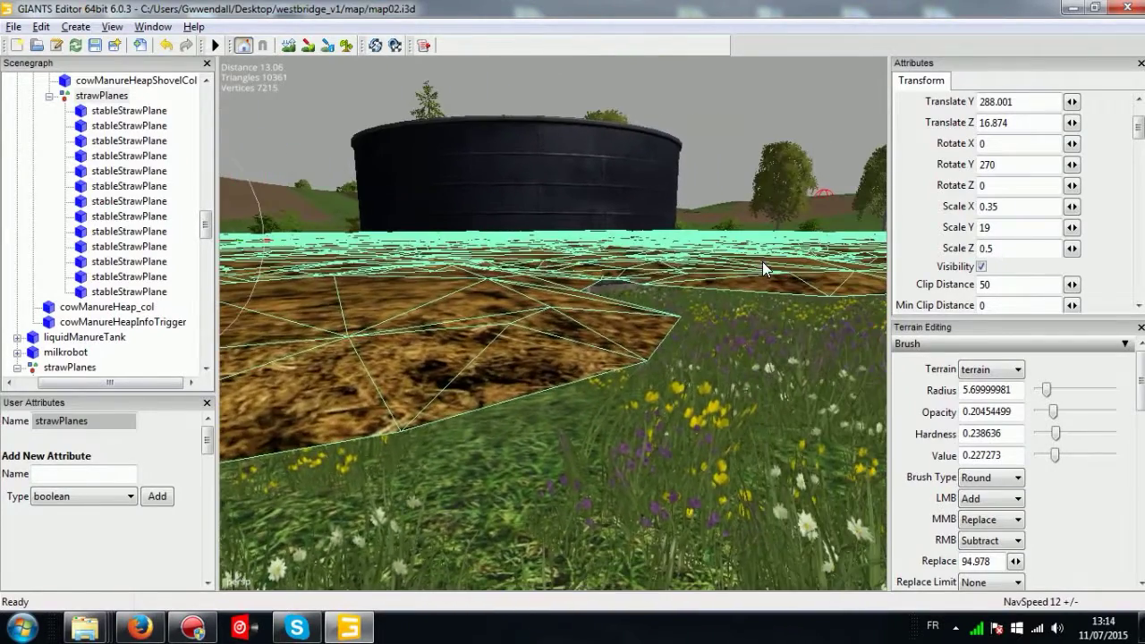
# Try a Scale Y of 22 on the strawPlanes group and set it back to 19.
pyautogui.doubleClick(982, 227)
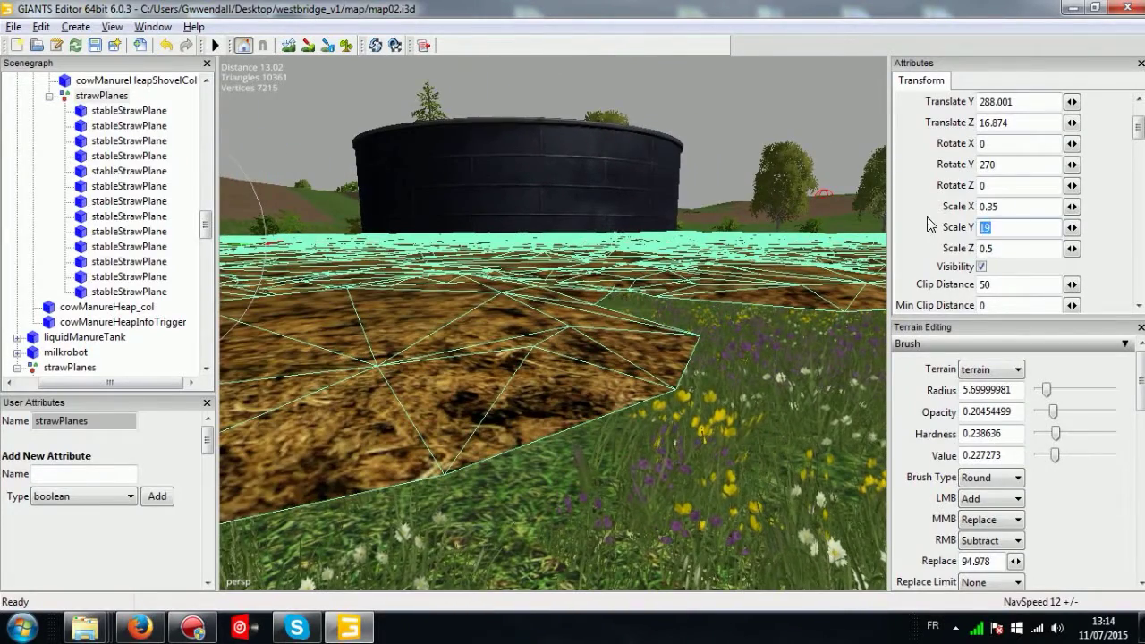
pyautogui.write('22')
pyautogui.keyDown('alt'); pyautogui.moveTo(721, 247); pyautogui.dragTo(648, 257); pyautogui.keyUp('alt')
pyautogui.doubleClick(982, 227)
pyautogui.write('19')
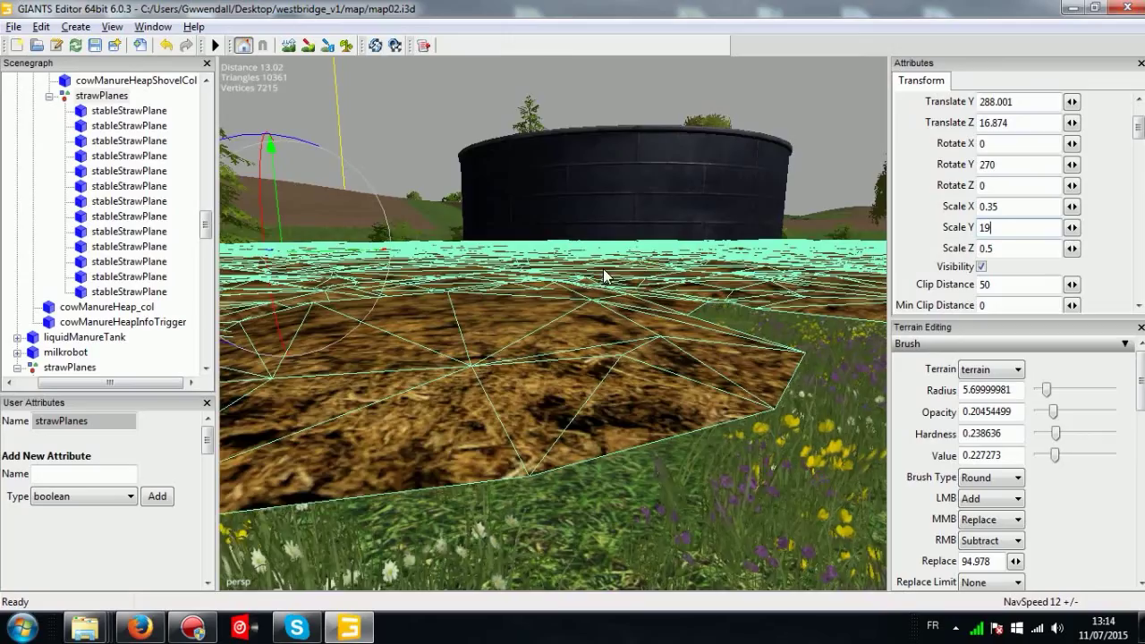
pyautogui.scroll(-4, 603, 278)
pyautogui.keyDown('alt'); pyautogui.moveTo(603, 277); pyautogui.dragTo(598, 358); pyautogui.keyUp('alt')
# Move the strawPlanes group off the pasture towards the cow stable, to a Translate Z of about -15.3.
pyautogui.moveTo(1007, 230); pyautogui.dragTo(883, 220)
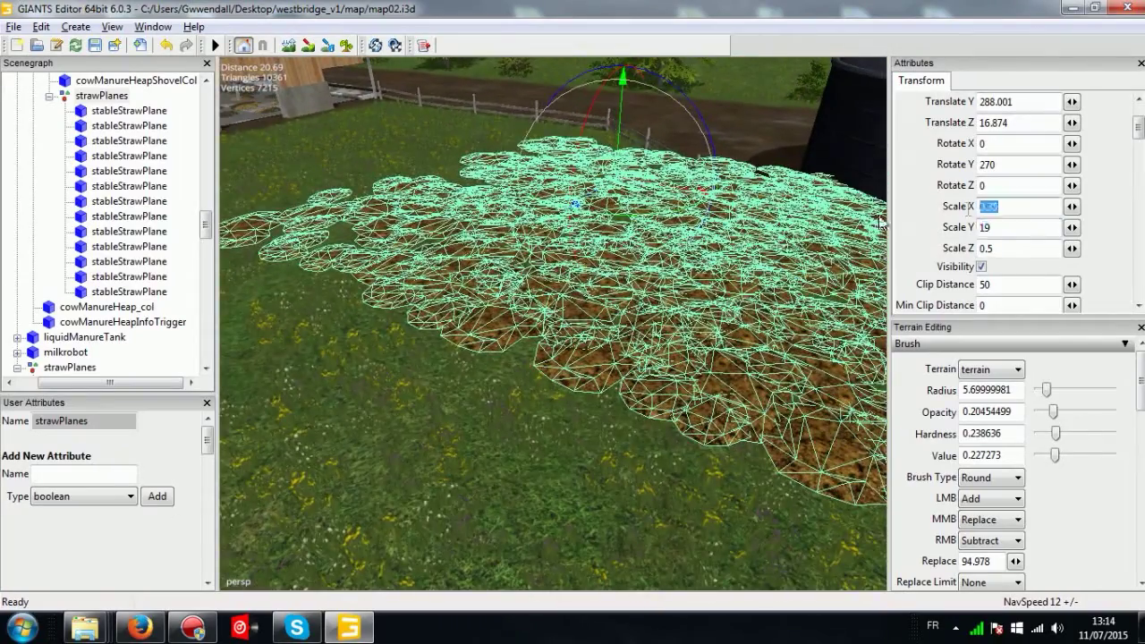
pyautogui.moveTo(1022, 249); pyautogui.dragTo(949, 250)
pyautogui.scroll(-5, 491, 243)
pyautogui.keyDown('alt'); pyautogui.moveTo(491, 243); pyautogui.dragTo(627, 378); pyautogui.keyUp('alt')
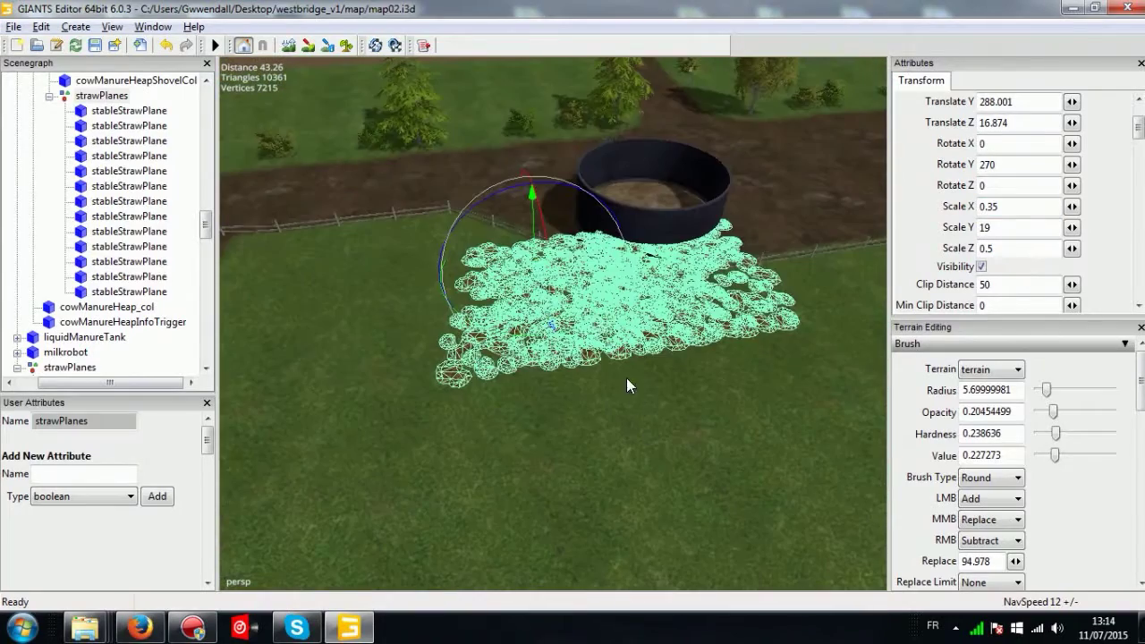
pyautogui.moveTo(543, 298); pyautogui.dragTo(832, 336, button='right')
pyautogui.scroll(2, 832, 336)
pyautogui.moveTo(844, 367); pyautogui.dragTo(497, 405)
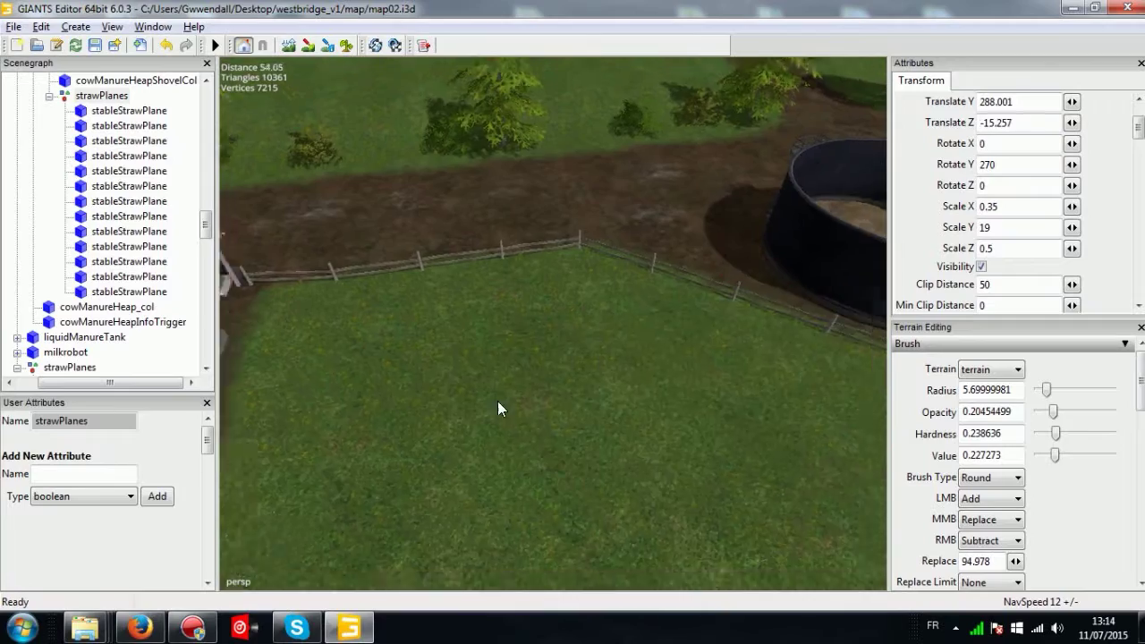
# Align the strawPlanes group with the cow stable floor at a Translate Z of about -9.5.
pyautogui.scroll(-2, 498, 405)
pyautogui.keyDown('alt'); pyautogui.moveTo(295, 407); pyautogui.dragTo(471, 398, button='middle'); pyautogui.keyUp('alt')
pyautogui.keyDown('alt'); pyautogui.moveTo(294, 427); pyautogui.dragTo(290, 424, button='middle'); pyautogui.keyUp('alt')
pyautogui.moveTo(299, 424); pyautogui.dragTo(486, 348)
pyautogui.scroll(-1, 485, 348)
pyautogui.keyDown('alt'); pyautogui.moveTo(402, 393); pyautogui.dragTo(540, 313, button='middle'); pyautogui.keyUp('alt')
pyautogui.moveTo(638, 415); pyautogui.dragTo(509, 415)
pyautogui.keyDown('alt'); pyautogui.moveTo(509, 414); pyautogui.dragTo(543, 388, button='middle'); pyautogui.keyUp('alt')
pyautogui.scroll(1, 431, 315)
pyautogui.keyDown('alt'); pyautogui.moveTo(431, 314); pyautogui.dragTo(623, 299); pyautogui.keyUp('alt')
pyautogui.keyDown('alt'); pyautogui.moveTo(623, 299); pyautogui.dragTo(444, 315, button='middle'); pyautogui.keyUp('alt')
# Lower the strawPlanes group onto the stable floor to a Translate Y of about 283.7.
pyautogui.moveTo(446, 323); pyautogui.dragTo(530, 249, button='right')
pyautogui.keyDown('alt'); pyautogui.moveTo(530, 242); pyautogui.dragTo(531, 234, button='middle'); pyautogui.keyUp('alt')
pyautogui.moveTo(544, 235); pyautogui.dragTo(538, 428)
pyautogui.scroll(2, 553, 313)
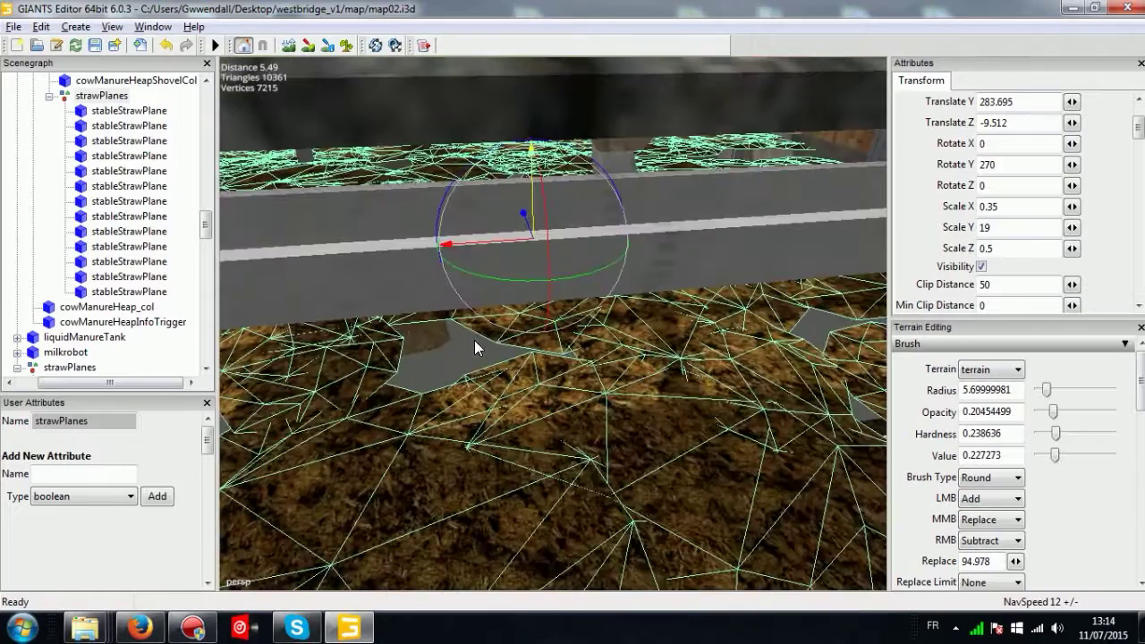
# Hide the cowManureHeapShovelCol collision plane under the stable straw and reselect the strawPlanes group.
pyautogui.click(475, 340)
pyautogui.moveTo(465, 345); pyautogui.dragTo(543, 255, button='right')
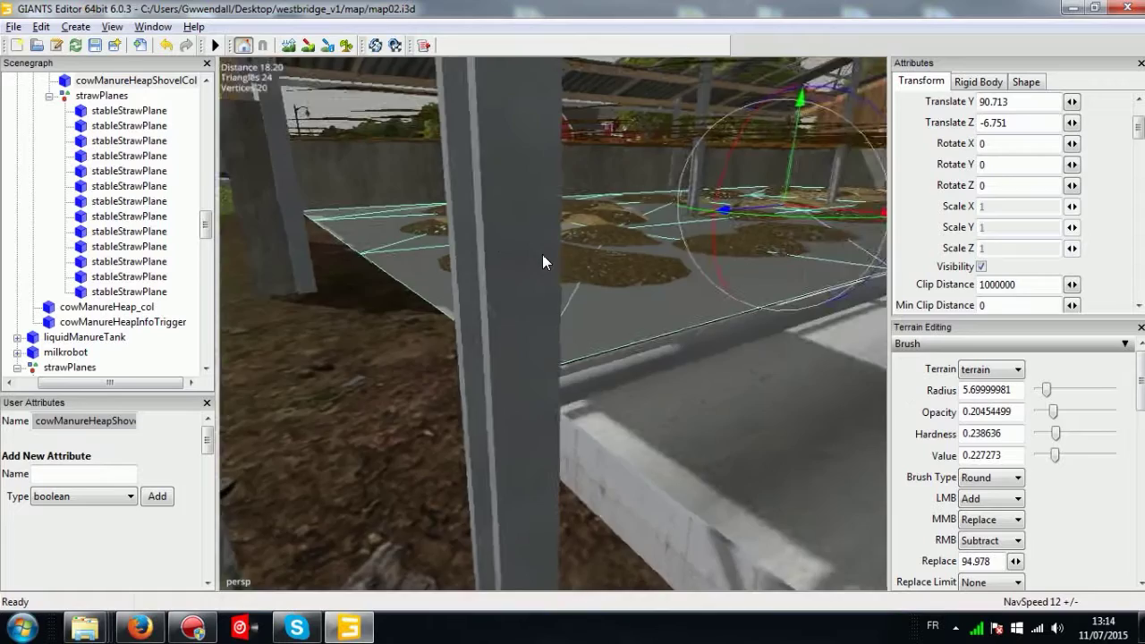
pyautogui.keyDown('alt'); pyautogui.moveTo(542, 254); pyautogui.dragTo(944, 263); pyautogui.keyUp('alt')
pyautogui.click(981, 267)
pyautogui.keyDown('alt'); pyautogui.moveTo(617, 279); pyautogui.dragTo(537, 314); pyautogui.keyUp('alt')
pyautogui.click(473, 314)
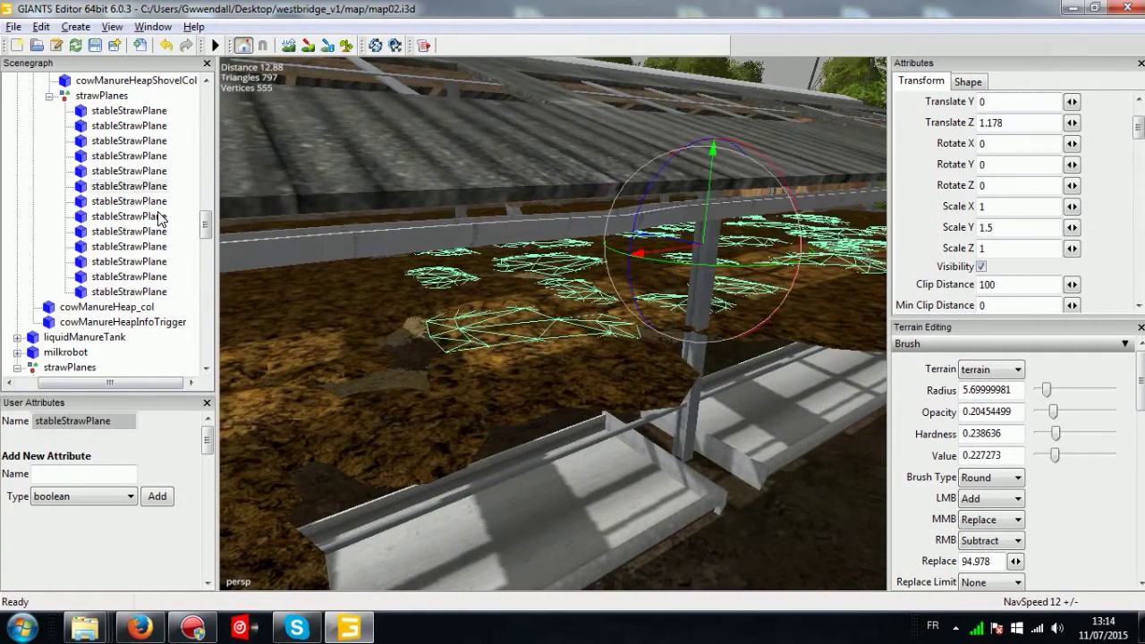
pyautogui.click(103, 96)
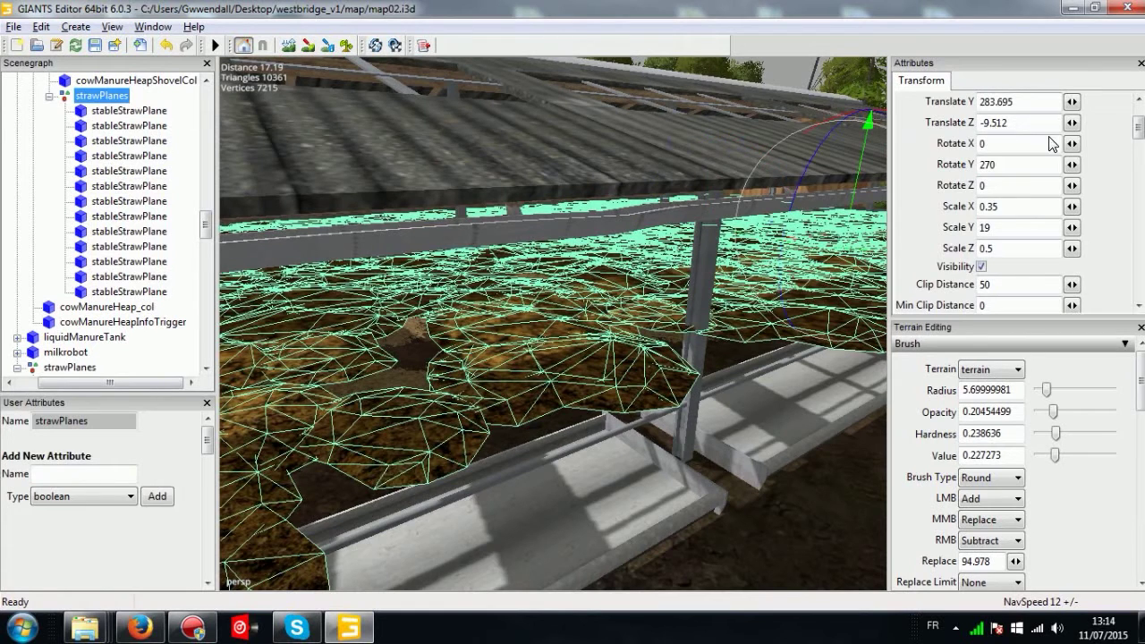
# Drop the strawPlanes group below the stable floor to a Translate Y of about 8.7.
pyautogui.moveTo(1020, 102); pyautogui.dragTo(993, 105)
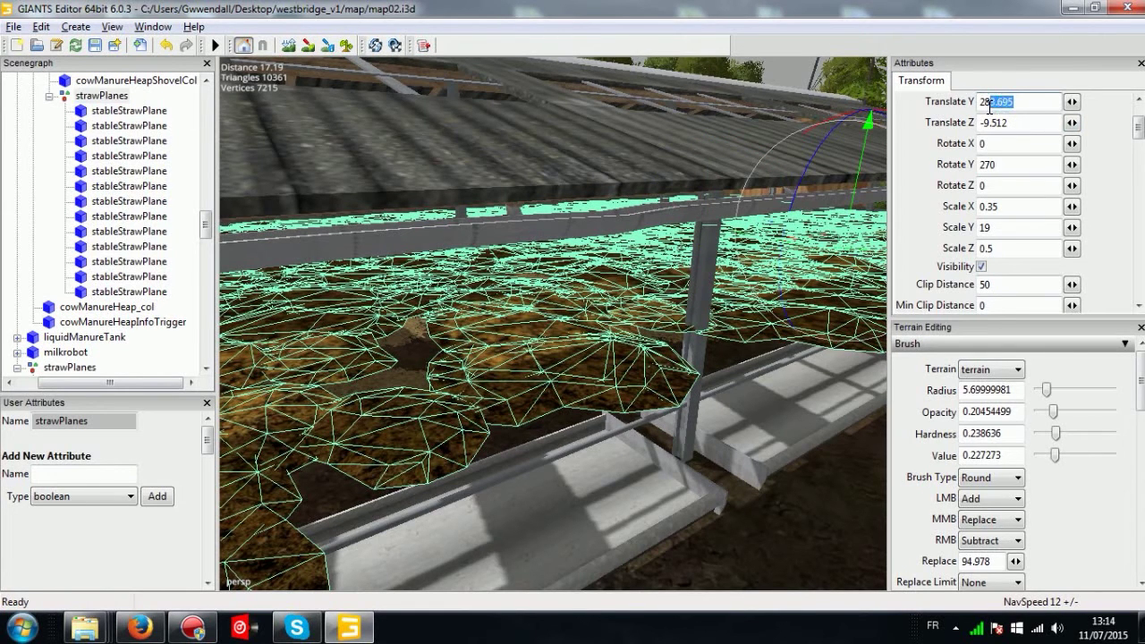
pyautogui.press('BackSpace')
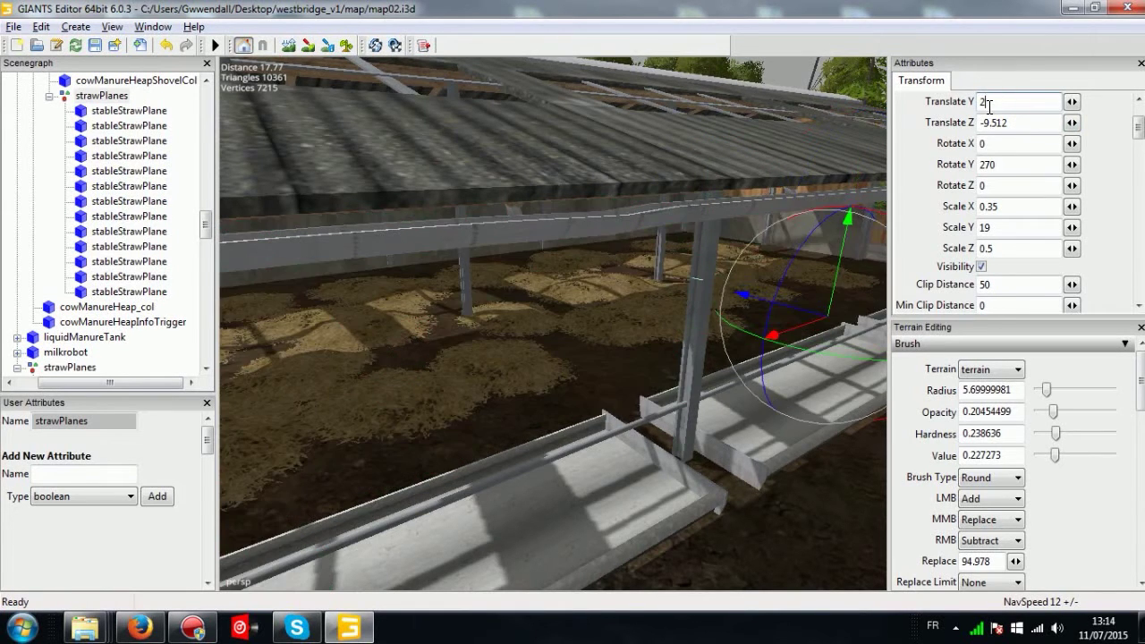
pyautogui.press('BackSpace')
pyautogui.click(116, 94)
pyautogui.press('f')
pyautogui.keyDown('alt'); pyautogui.moveTo(338, 159); pyautogui.dragTo(646, 113); pyautogui.keyUp('alt')
pyautogui.scroll(4, 524, 115)
pyautogui.moveTo(646, 111); pyautogui.dragTo(757, 134, button='middle')
pyautogui.moveTo(733, 159); pyautogui.dragTo(787, 141)
pyautogui.moveTo(956, 39); pyautogui.dragTo(957, 37)
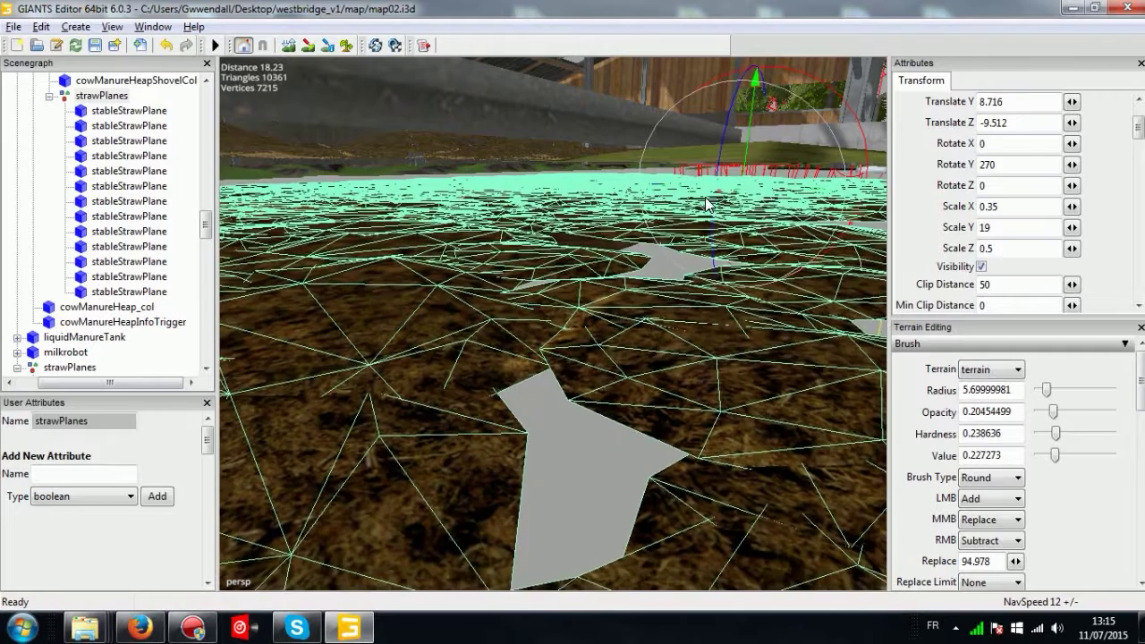
# Raise the strawPlanes group towards the stable floor to a Translate Y of about 39.4.
pyautogui.scroll(-3, 705, 199)
pyautogui.moveTo(713, 224); pyautogui.dragTo(769, 116)
pyautogui.moveTo(728, 200); pyautogui.dragTo(699, 333)
pyautogui.keyDown('alt'); pyautogui.moveTo(700, 333); pyautogui.dragTo(666, 286, button='middle'); pyautogui.keyUp('alt')
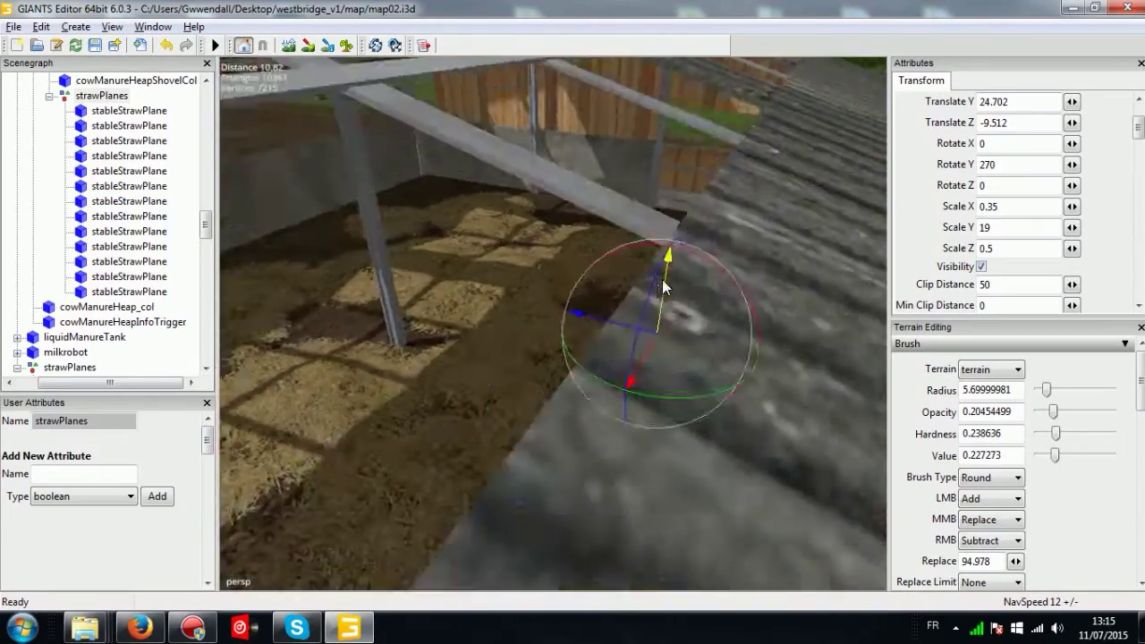
pyautogui.scroll(3, 689, 293)
pyautogui.moveTo(725, 315); pyautogui.dragTo(685, 284, button='middle')
pyautogui.moveTo(644, 280); pyautogui.dragTo(690, 254)
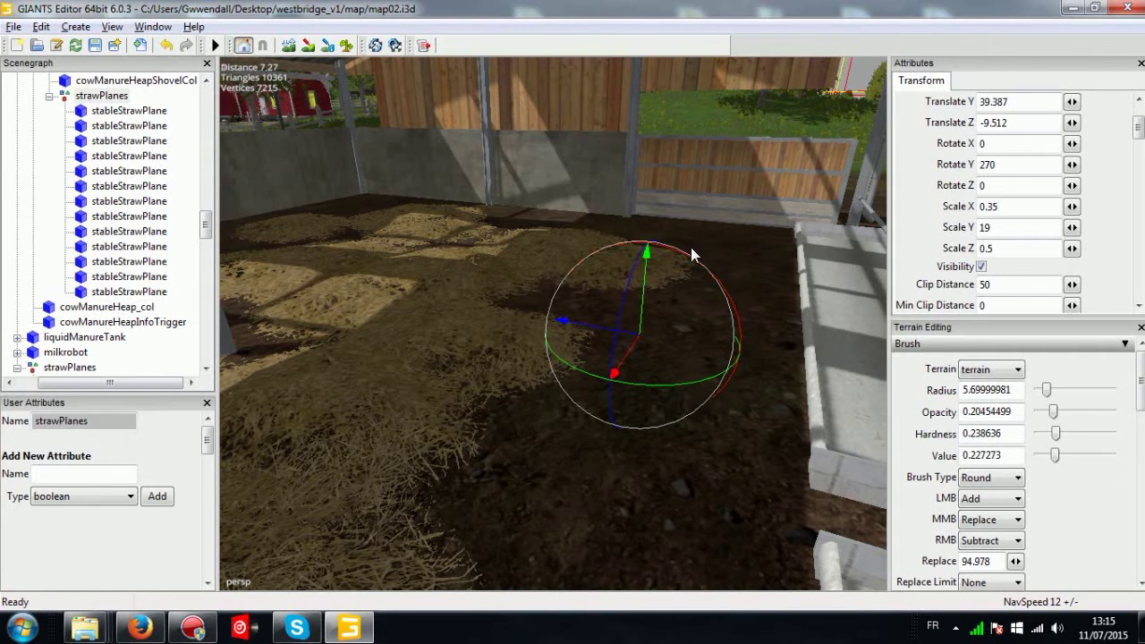
# Try Translate Y values of 50, 59, 70 and 100 for the strawPlanes group against the stable floor.
pyautogui.click(996, 102)
pyautogui.write('50')
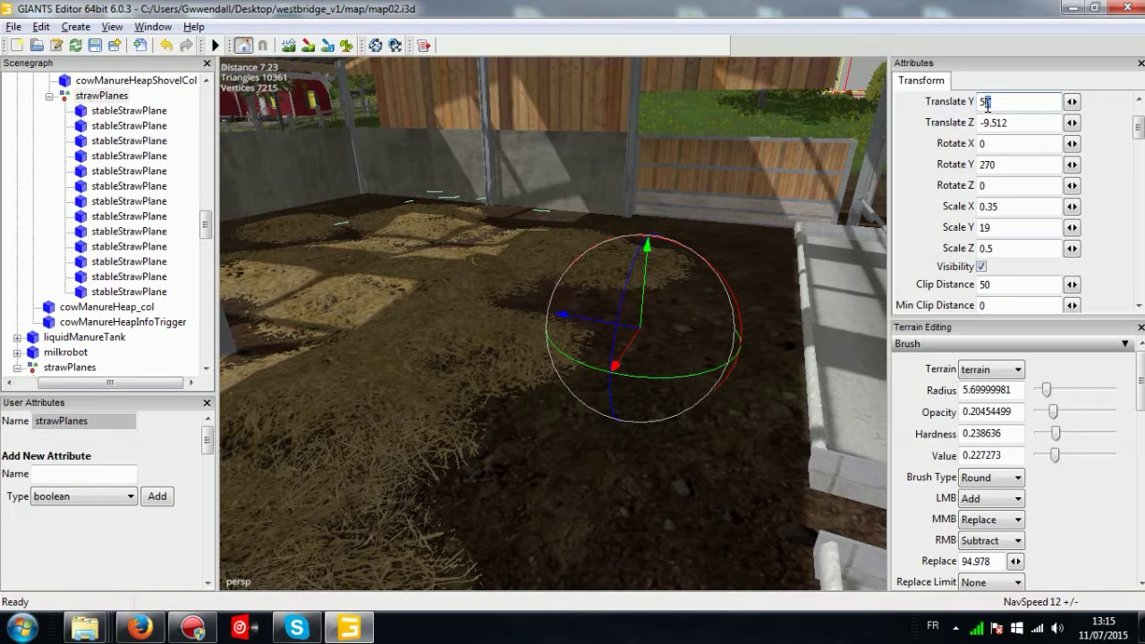
pyautogui.write('9')
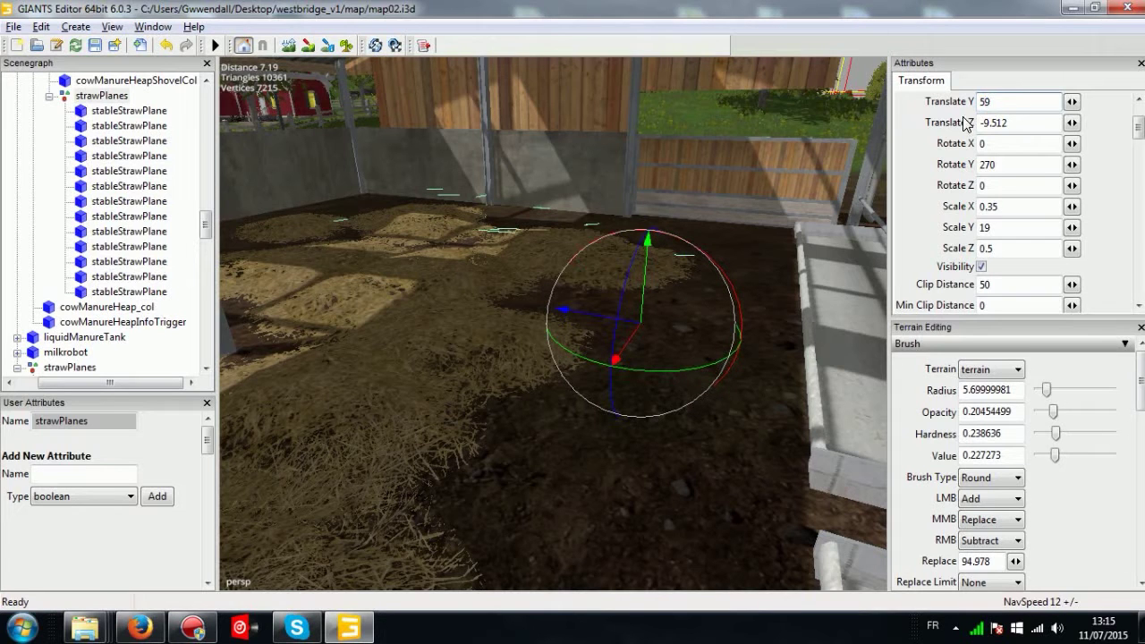
pyautogui.write('70')
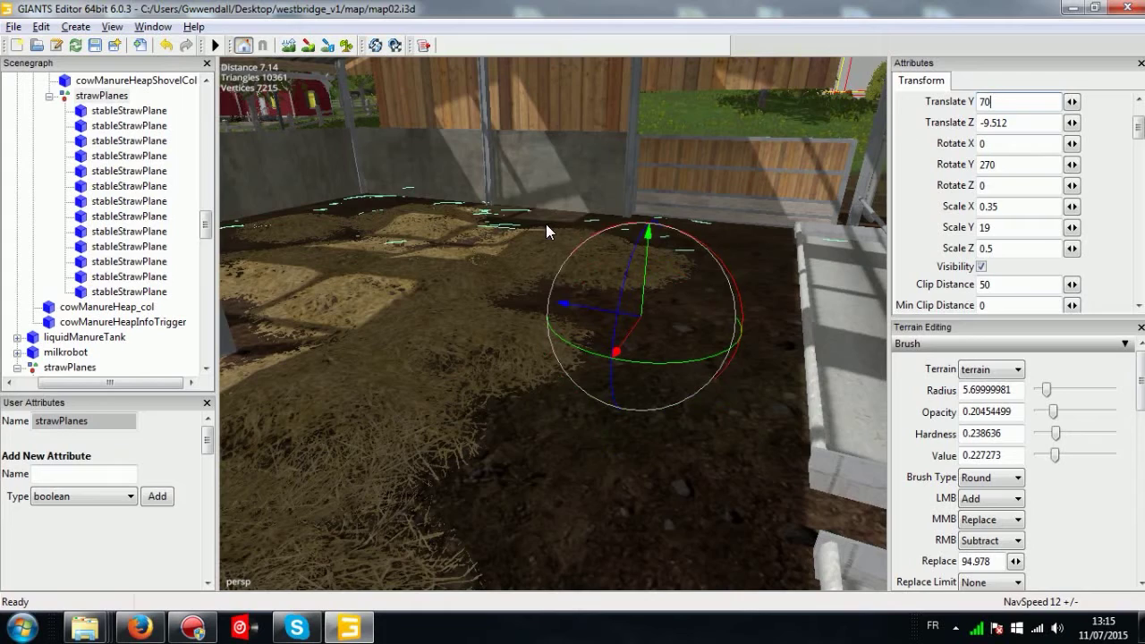
pyautogui.keyDown('alt'); pyautogui.moveTo(547, 227); pyautogui.dragTo(532, 257); pyautogui.keyUp('alt')
pyautogui.scroll(5, 554, 233)
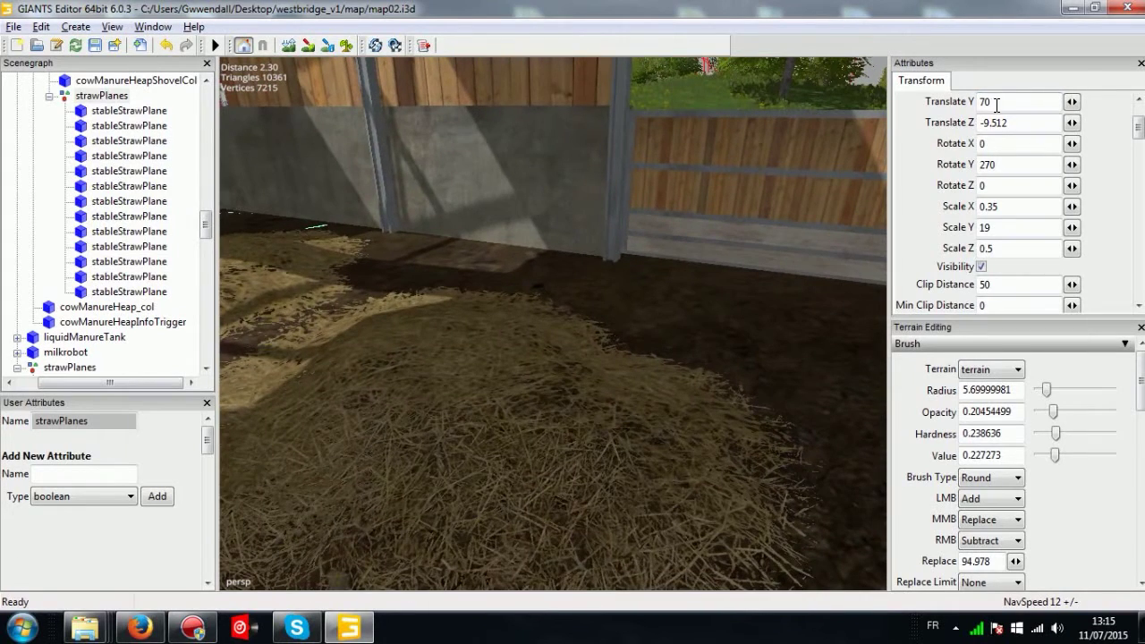
pyautogui.write('0')
pyautogui.press('Return')
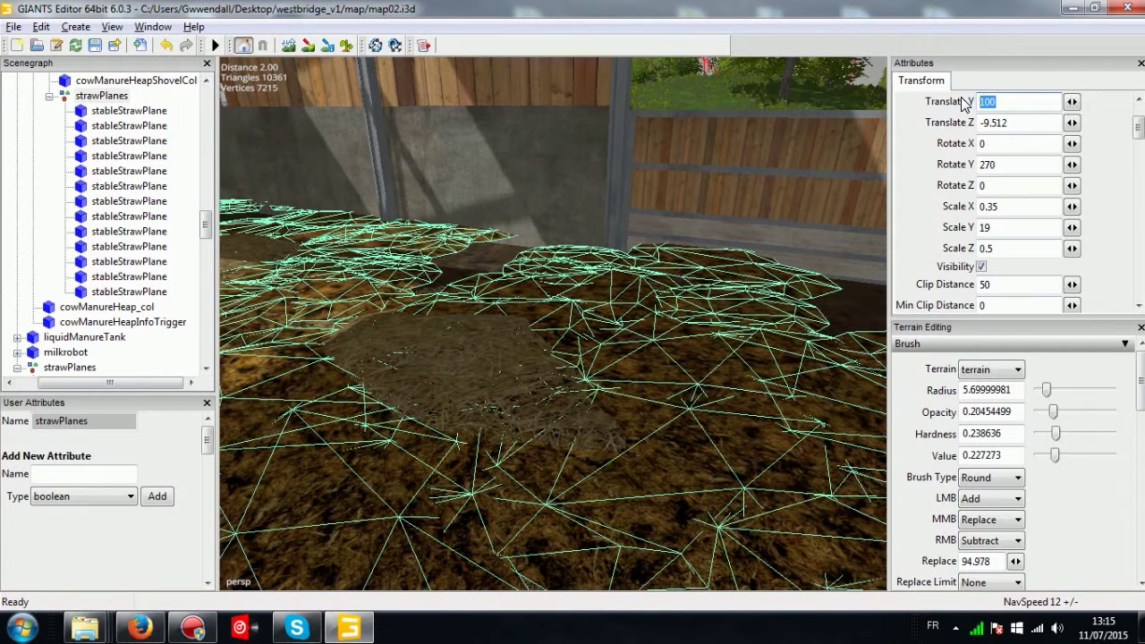
# Fine-tune the strawPlanes group's Translate Y through 90, 80, 70 and 75, settling on 76.
pyautogui.write('90')
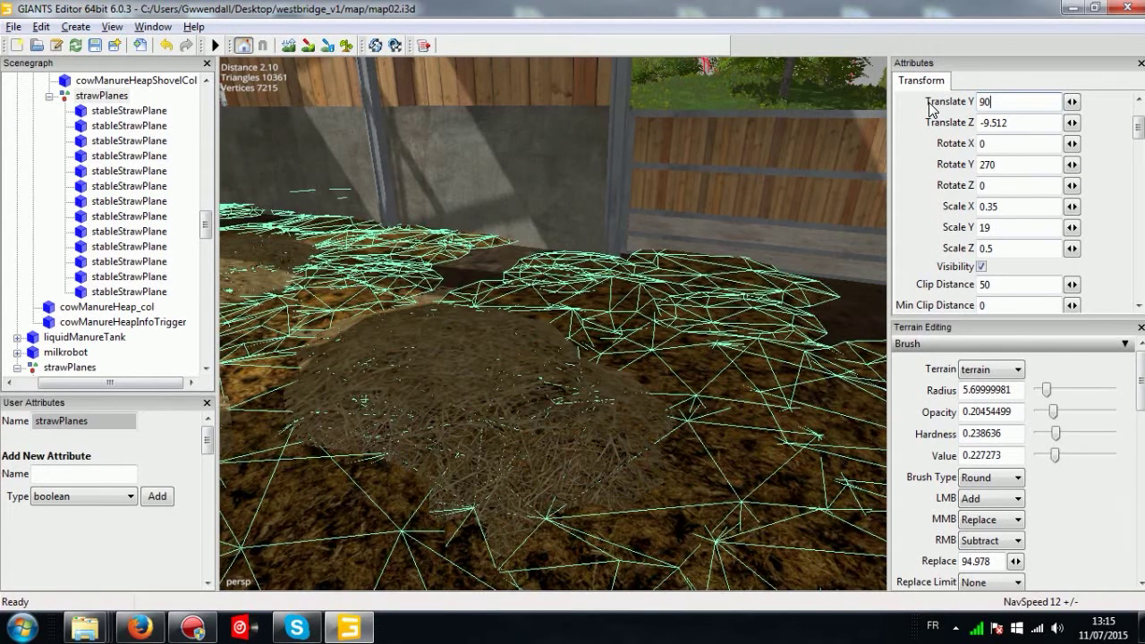
pyautogui.press('BackSpace')
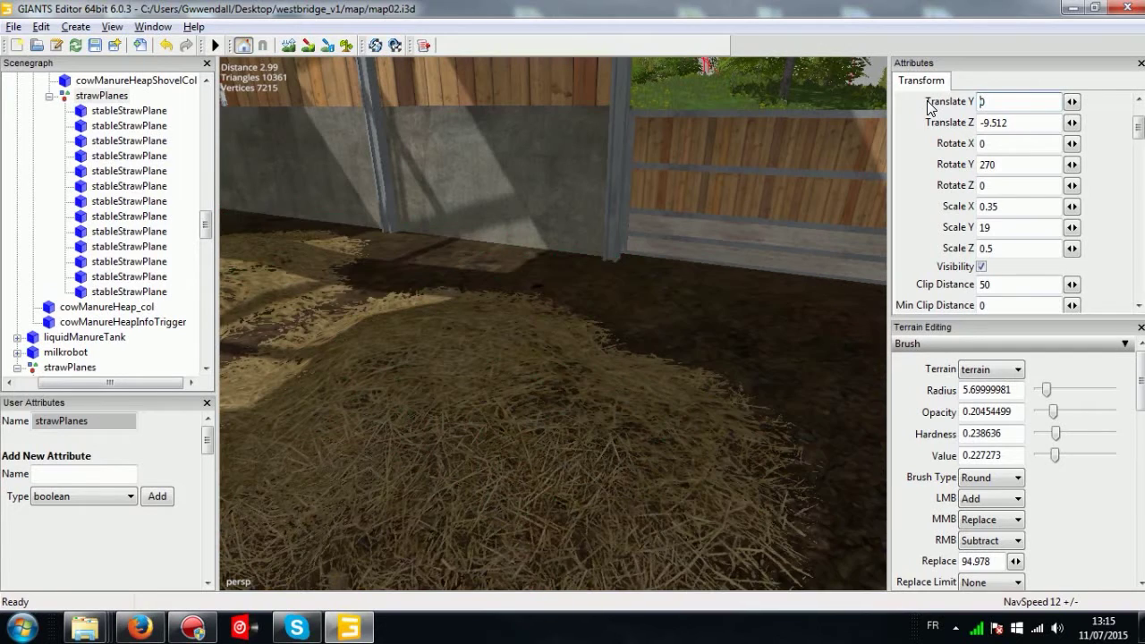
pyautogui.write('8')
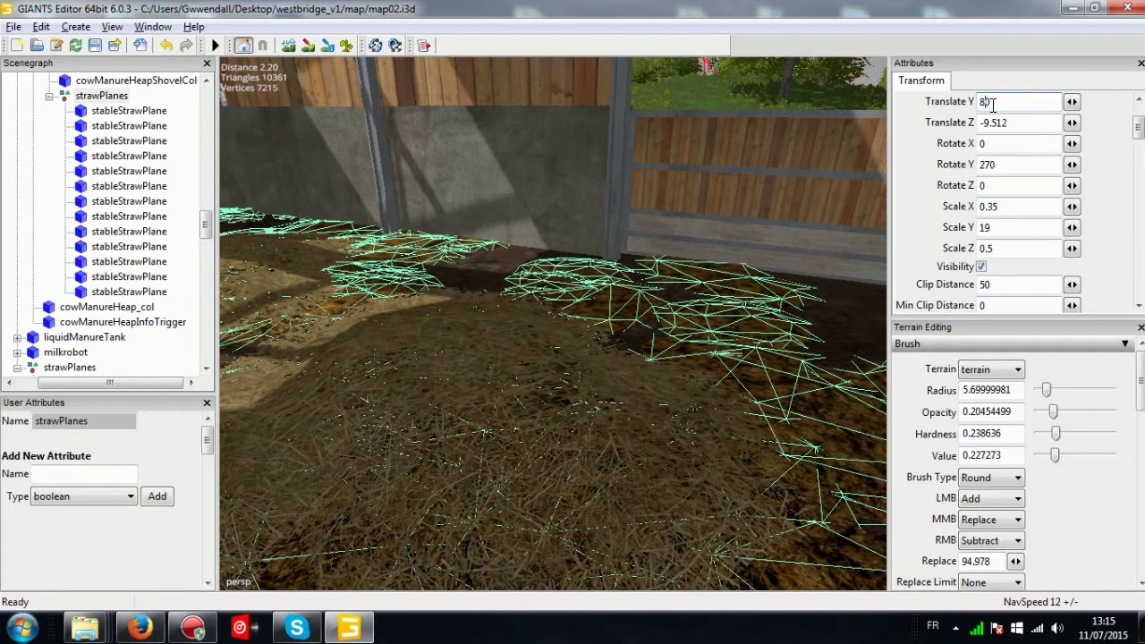
pyautogui.press('BackSpace')
pyautogui.write('7')
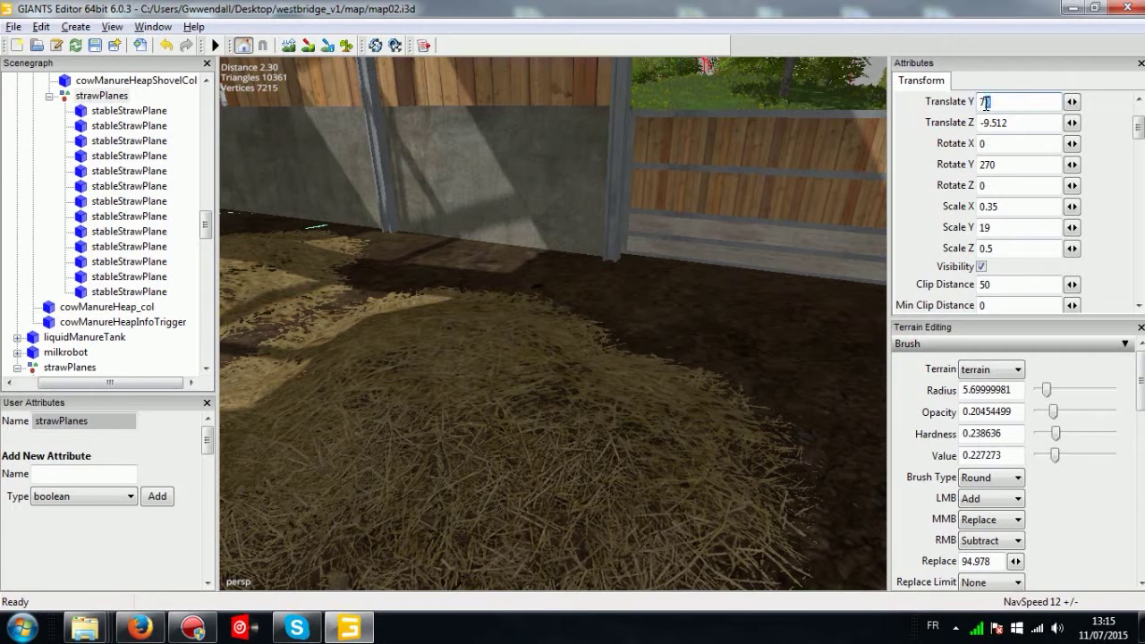
pyautogui.press('Delete')
pyautogui.write('5')
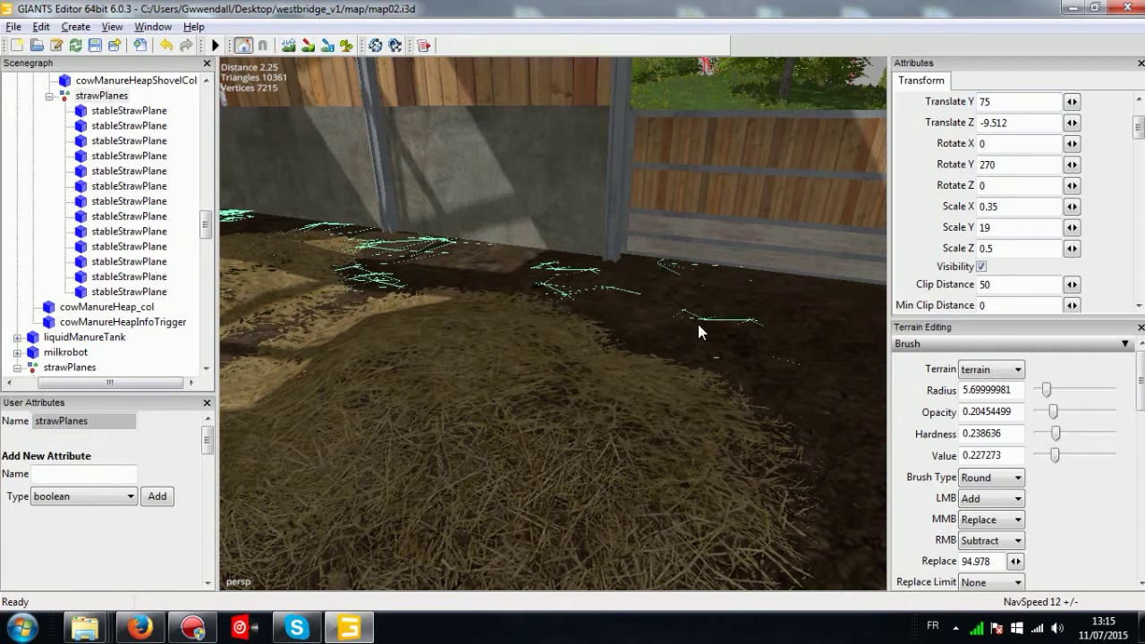
pyautogui.keyDown('alt'); pyautogui.moveTo(699, 325); pyautogui.dragTo(687, 326, button='middle'); pyautogui.keyUp('alt')
pyautogui.scroll(2, 698, 321)
pyautogui.scroll(-2, 676, 324)
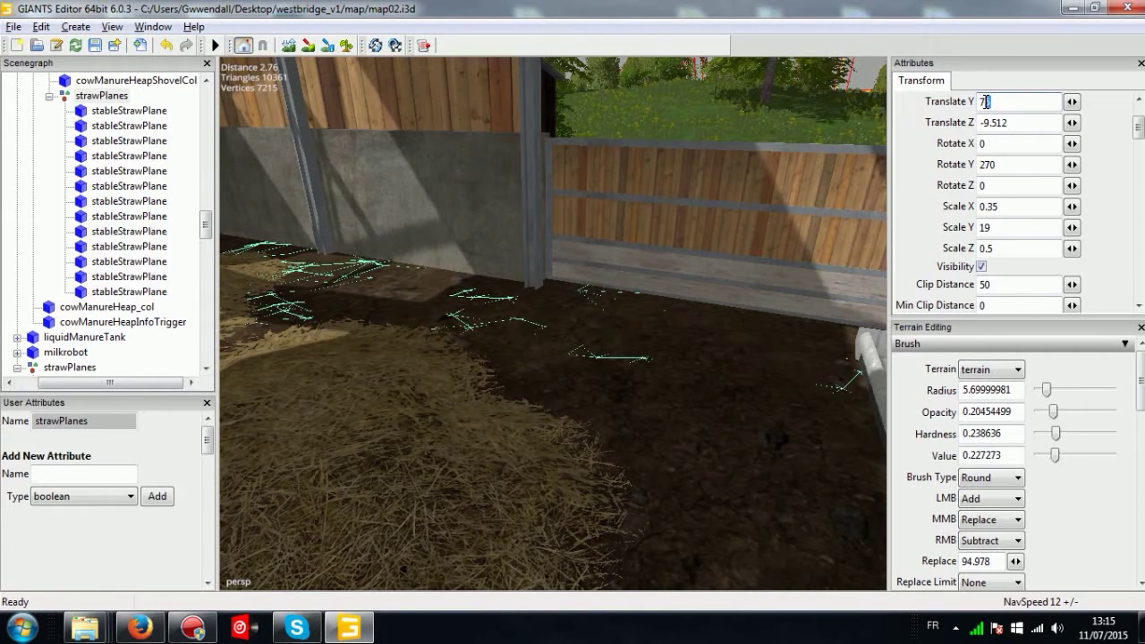
pyautogui.press('BackSpace')
pyautogui.write('6')
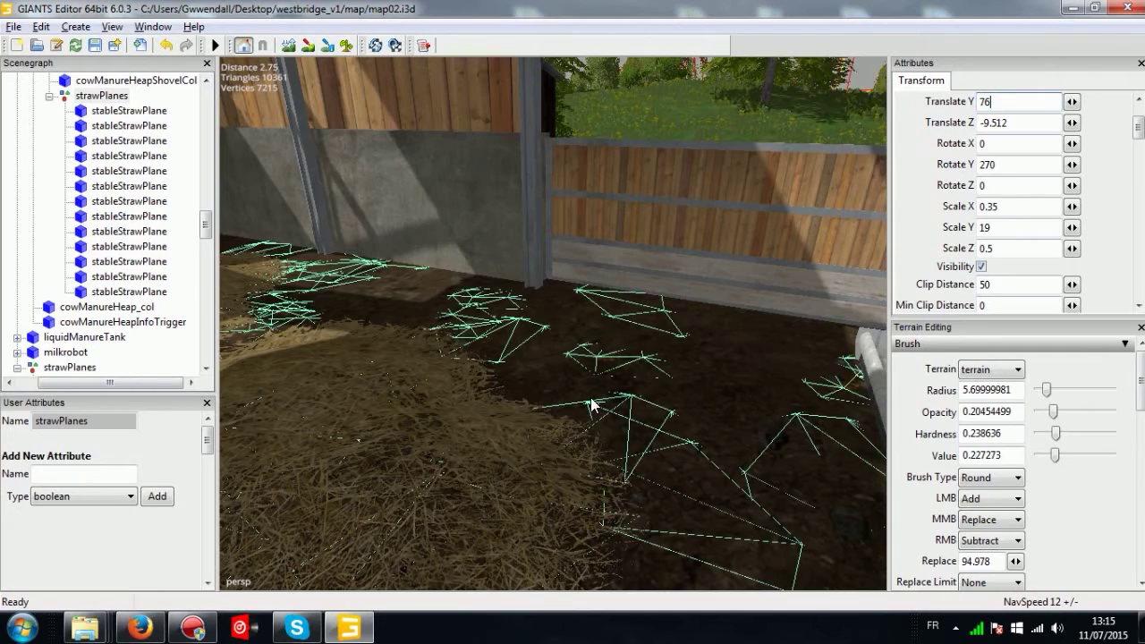
# Examine close up how the individual stableStrawPlane meshes protrude through the stable floor beside the existing straw.
pyautogui.scroll(5, 594, 392)
pyautogui.click(765, 415)
pyautogui.moveTo(766, 414); pyautogui.dragTo(580, 389, button='right')
pyautogui.click(685, 322)
pyautogui.scroll(-8, 662, 333)
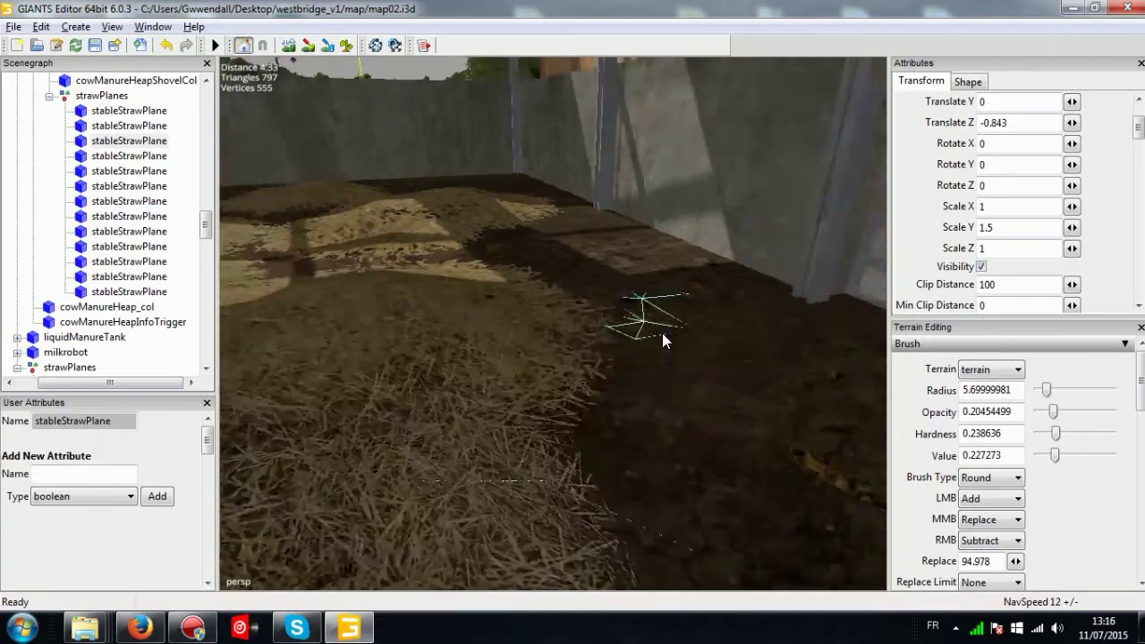
pyautogui.keyDown('alt'); pyautogui.moveTo(606, 342); pyautogui.dragTo(699, 349); pyautogui.keyUp('alt')
pyautogui.scroll(-5, 620, 365)
pyautogui.moveTo(622, 370); pyautogui.dragTo(449, 373, button='right')
pyautogui.scroll(5, 449, 372)
pyautogui.keyDown('alt'); pyautogui.moveTo(449, 372); pyautogui.dragTo(469, 390); pyautogui.keyUp('alt')
# Select cowManureHeapInfoTrigger and examine how its box covers the straw area of the cow stable.
pyautogui.click(515, 423)
pyautogui.scroll(-3, 515, 422)
pyautogui.moveTo(473, 327); pyautogui.dragTo(494, 190)
pyautogui.moveTo(456, 234); pyautogui.dragTo(440, 106)
pyautogui.scroll(-3, 419, 209)
pyautogui.keyDown('alt'); pyautogui.moveTo(418, 211); pyautogui.dragTo(421, 243, button='middle'); pyautogui.keyUp('alt')
pyautogui.moveTo(464, 206); pyautogui.dragTo(448, 95)
pyautogui.moveTo(478, 179); pyautogui.dragTo(481, 115, button='right')
pyautogui.moveTo(456, 239); pyautogui.dragTo(655, 267)
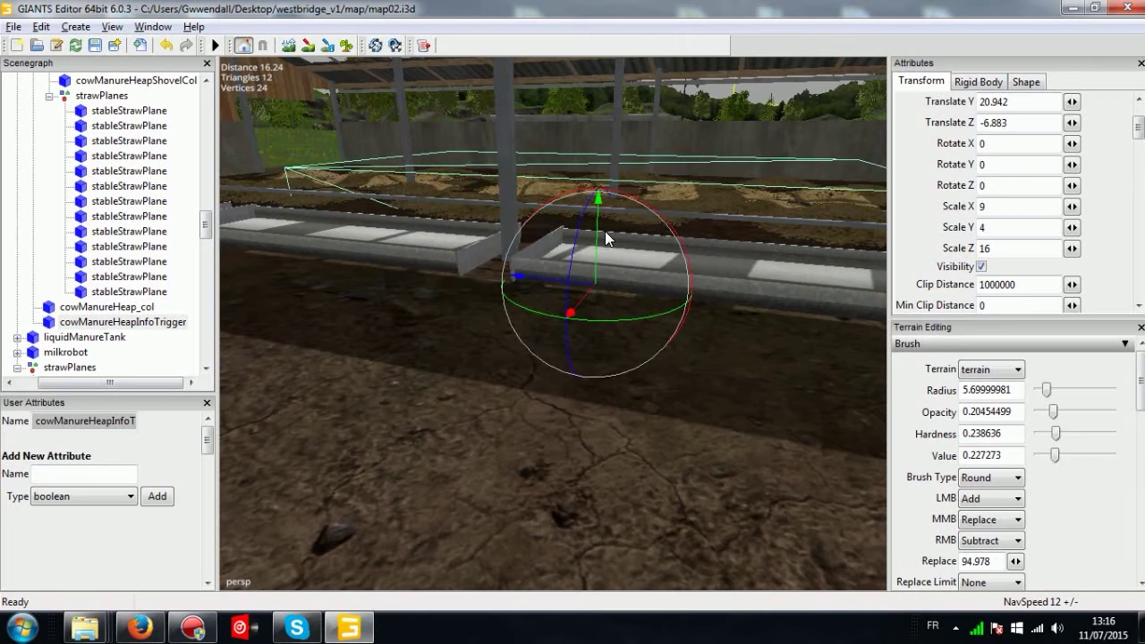
pyautogui.scroll(-3, 594, 237)
pyautogui.keyDown('alt'); pyautogui.moveTo(594, 239); pyautogui.dragTo(548, 268, button='middle'); pyautogui.keyUp('alt')
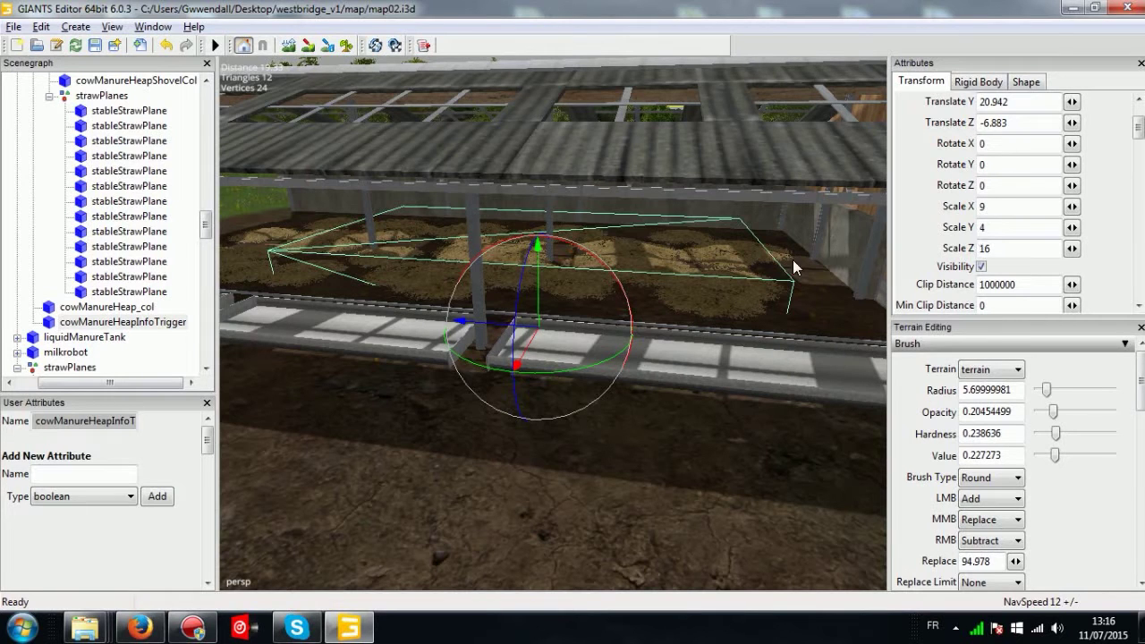
pyautogui.keyDown('alt'); pyautogui.moveTo(597, 241); pyautogui.dragTo(611, 280, button='middle'); pyautogui.keyUp('alt')
pyautogui.moveTo(571, 283); pyautogui.dragTo(596, 259, button='right')
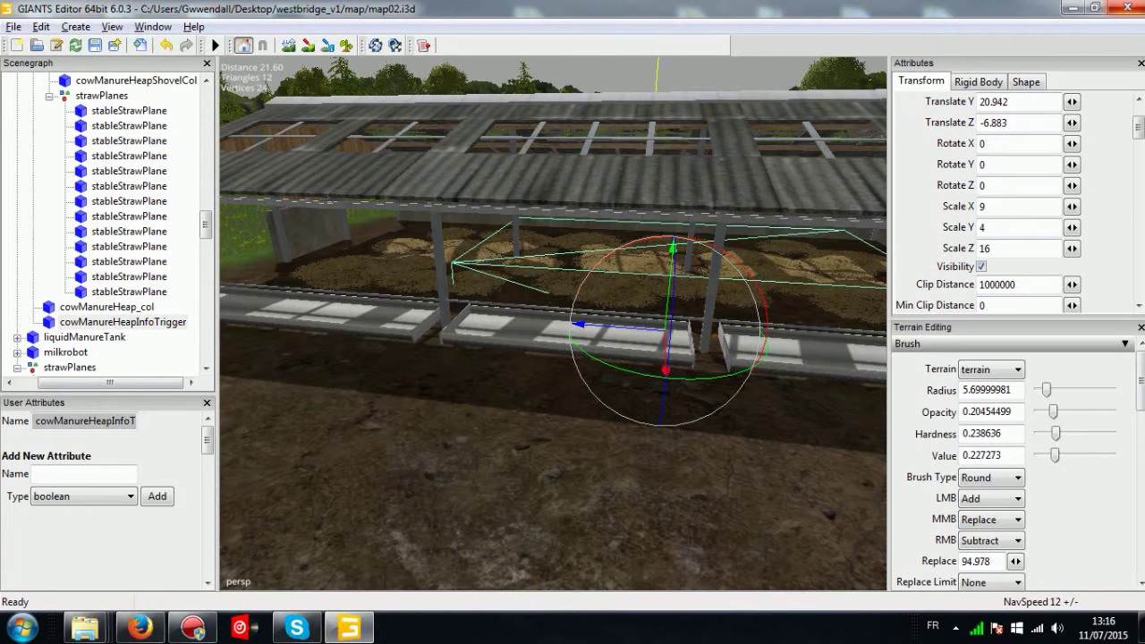
# Close the map editor, saving the changes to map02.i3d.
pyautogui.click(1125, 9)
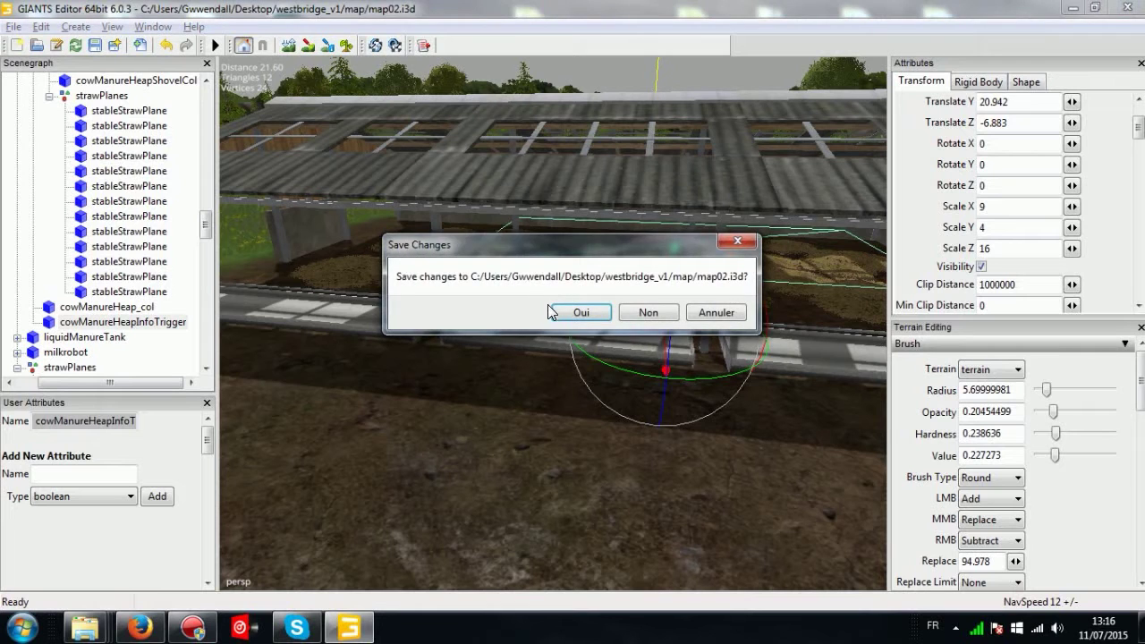
pyautogui.click(559, 313)
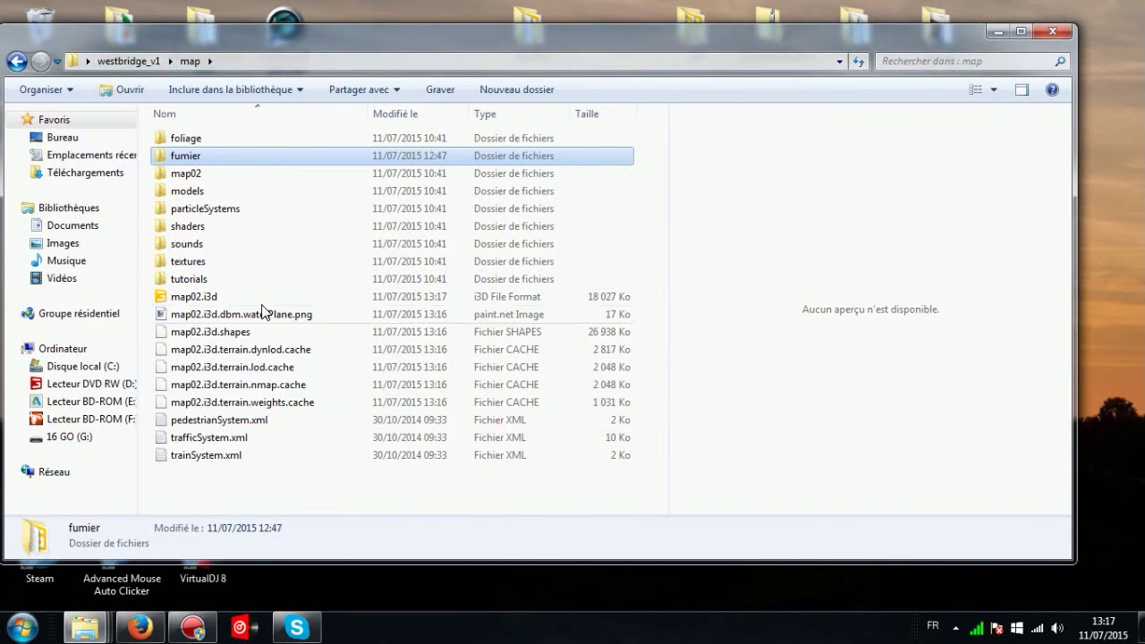
# Compress all files and folders of westbridge_v1 into the ZIP archive westbridge_v1.zip and select it.
pyautogui.click(128, 61)
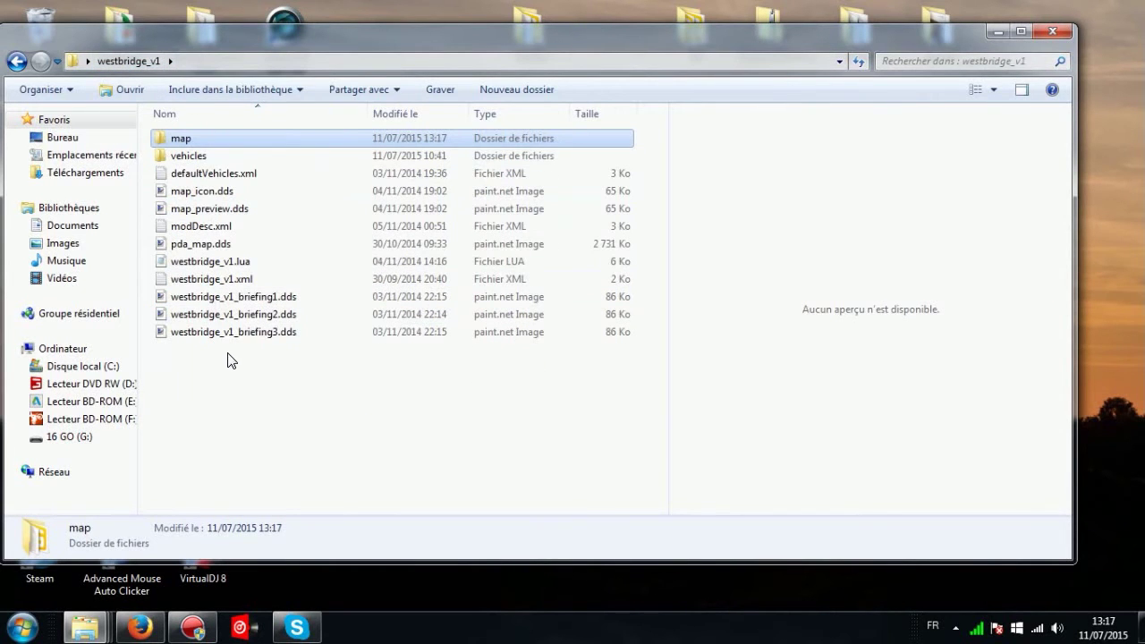
pyautogui.click(16, 61)
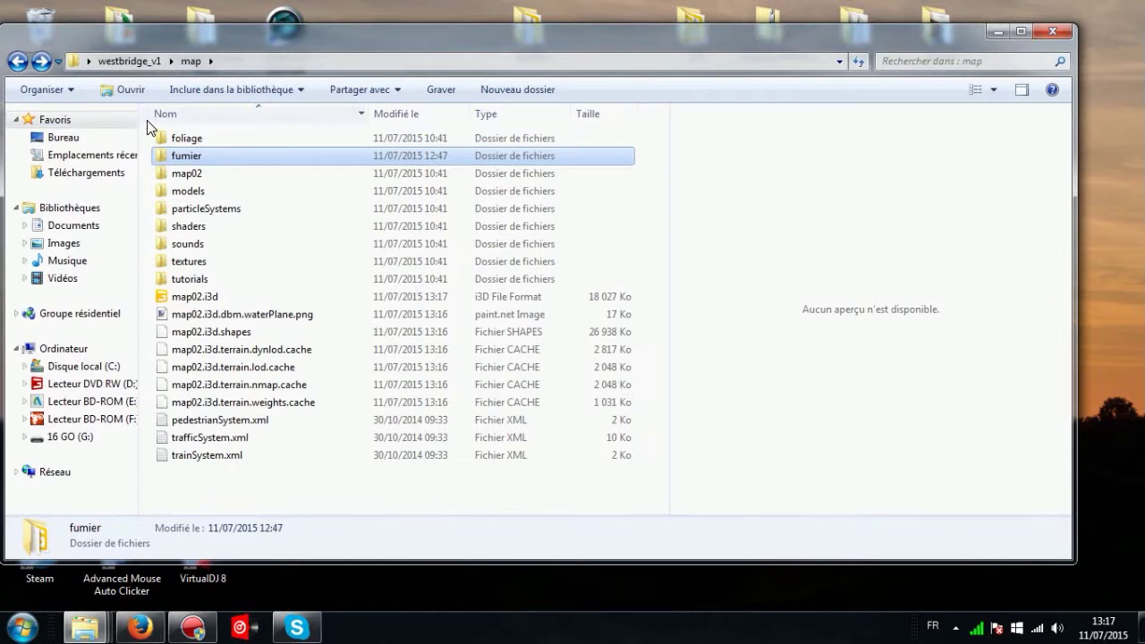
pyautogui.click(125, 62)
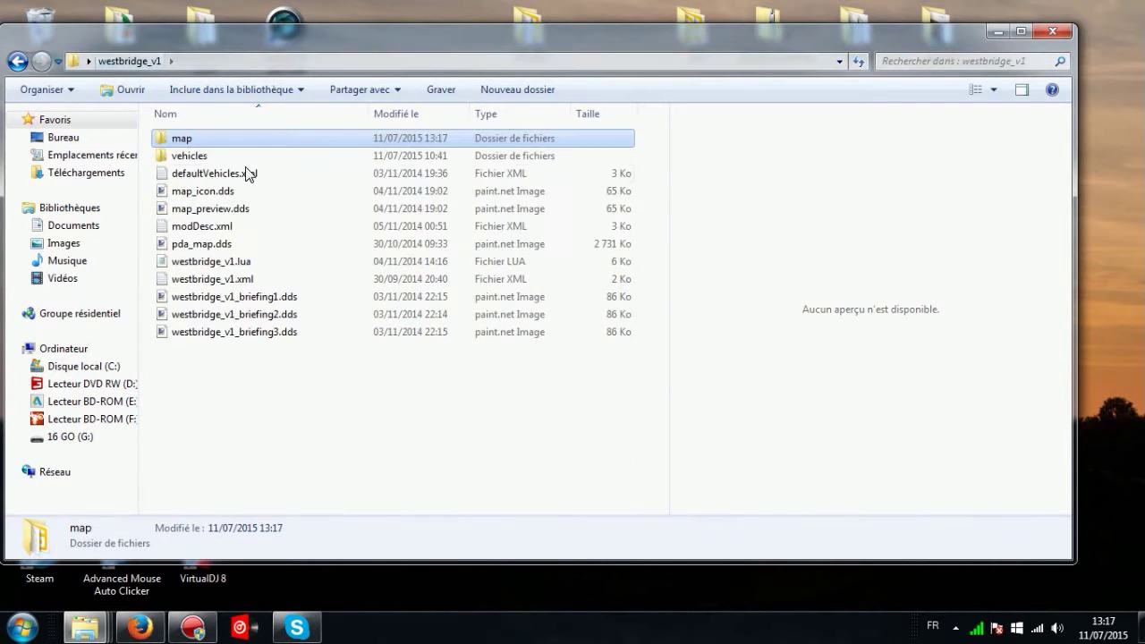
pyautogui.moveTo(257, 393); pyautogui.dragTo(265, 145)
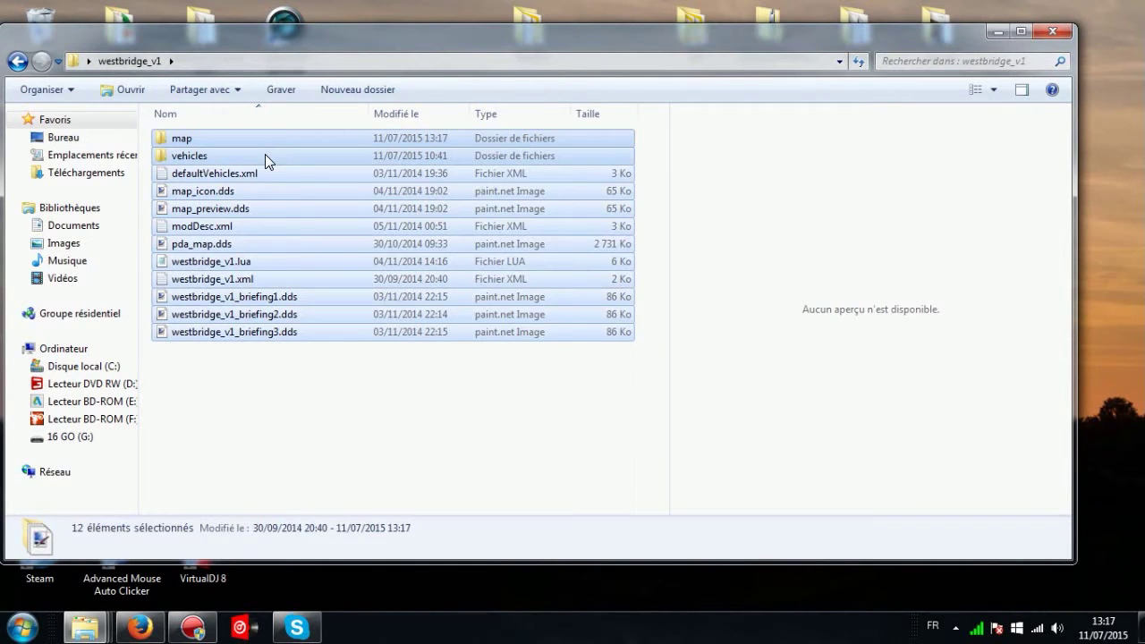
pyautogui.rightClick(265, 154)
pyautogui.click(313, 228)
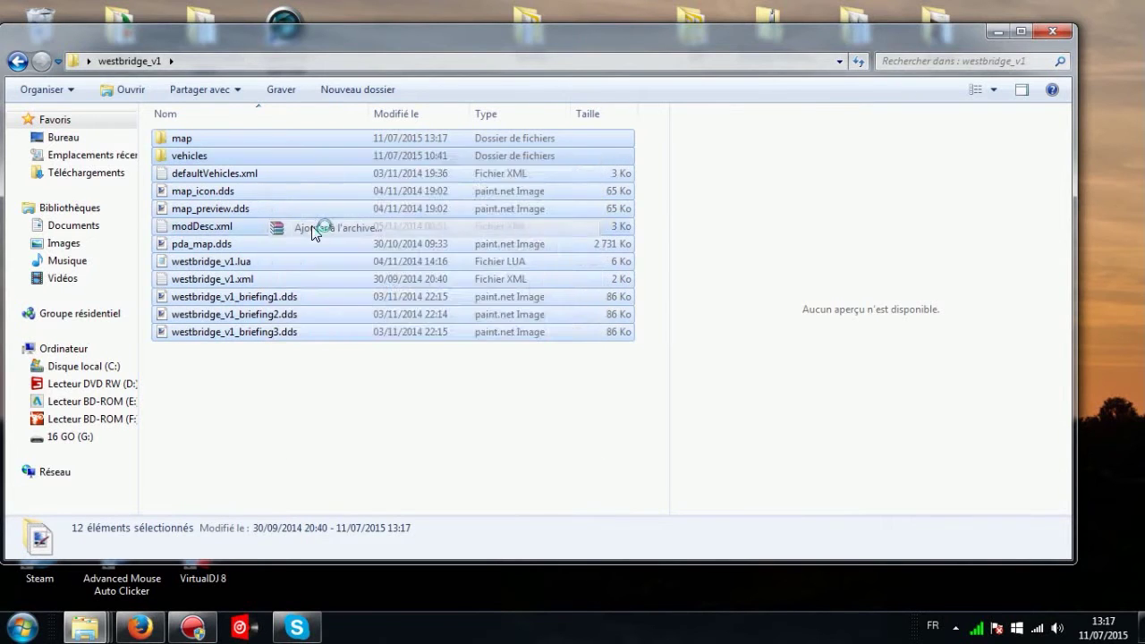
pyautogui.click(512, 293)
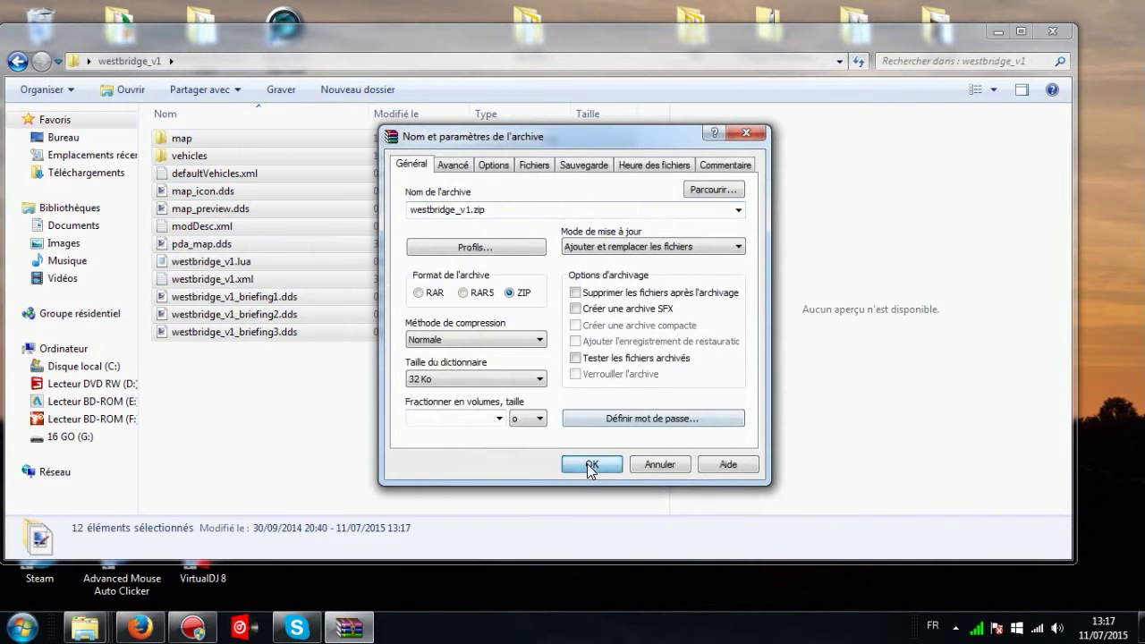
pyautogui.click(588, 464)
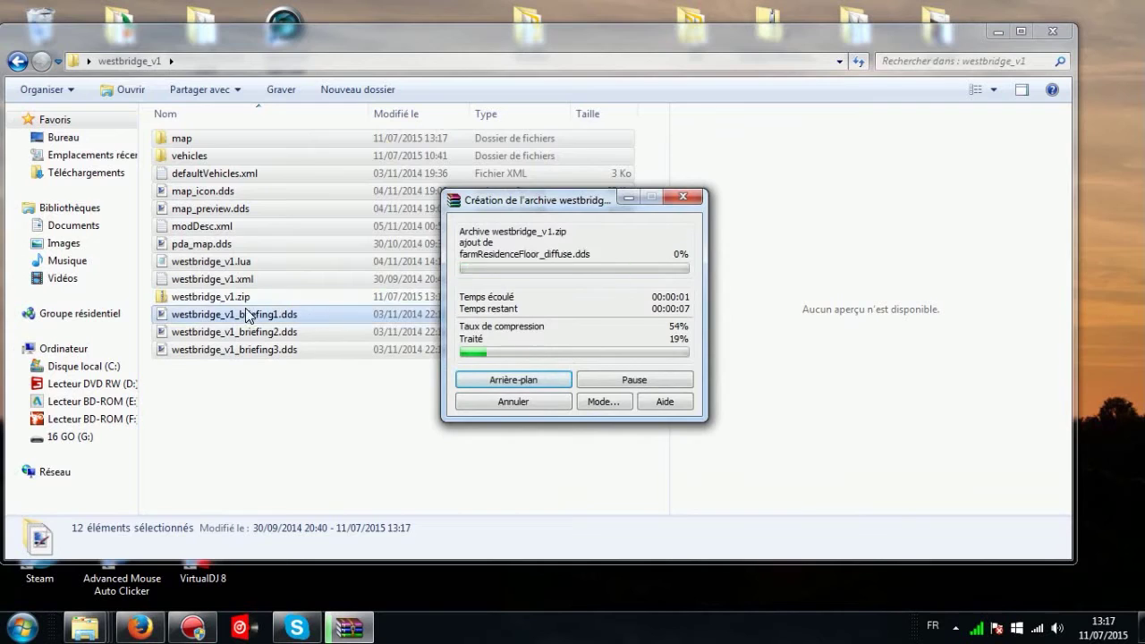
pyautogui.click(200, 297)
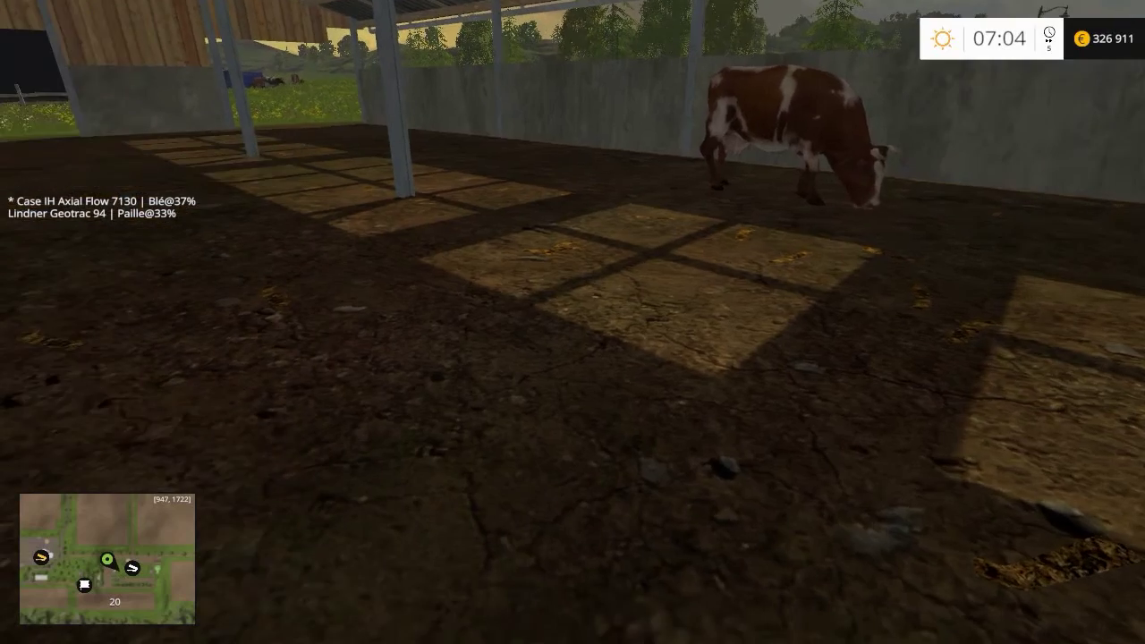
# Walk through the cow stable in the game and examine the manure planes on its floor.
pyautogui.moveTo(573, 322)
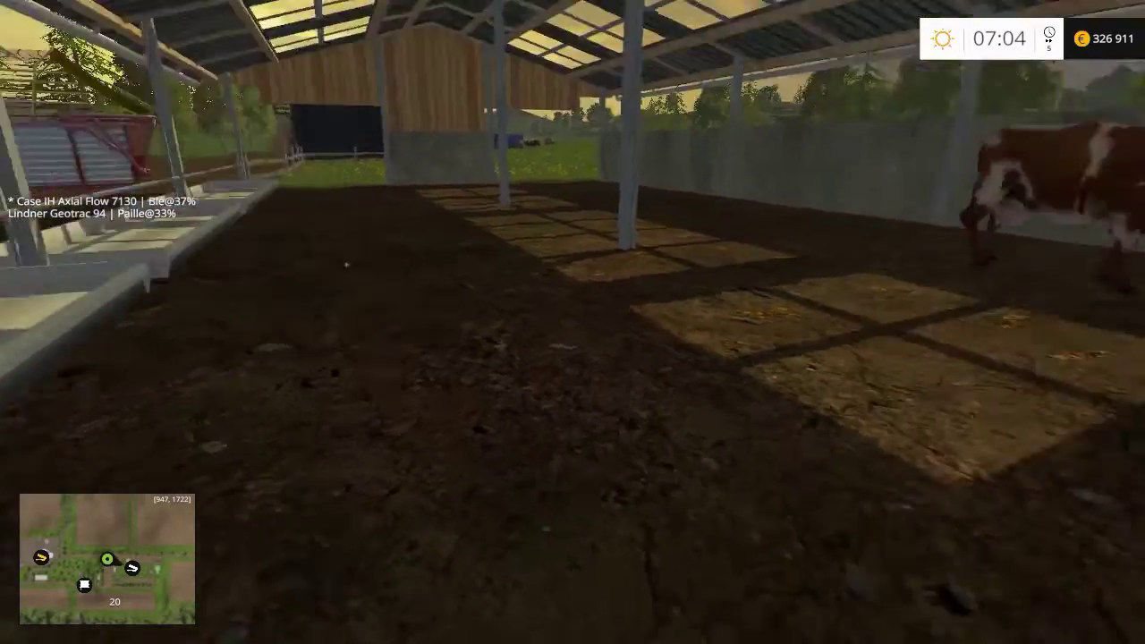
pyautogui.press('w')
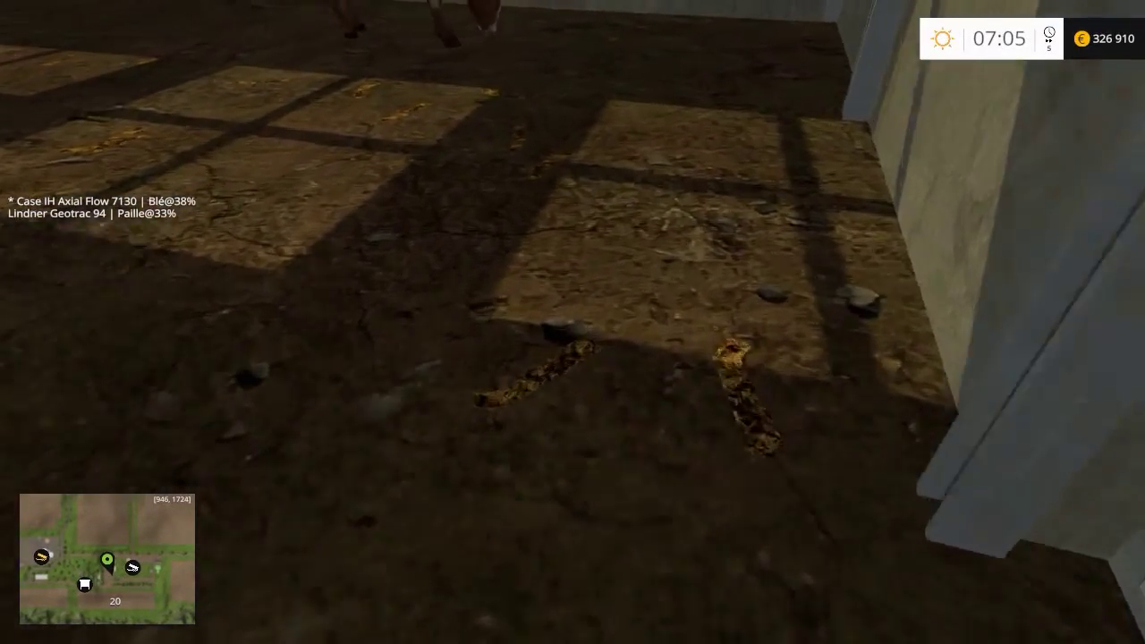
pyautogui.press('w')
pyautogui.press('s')
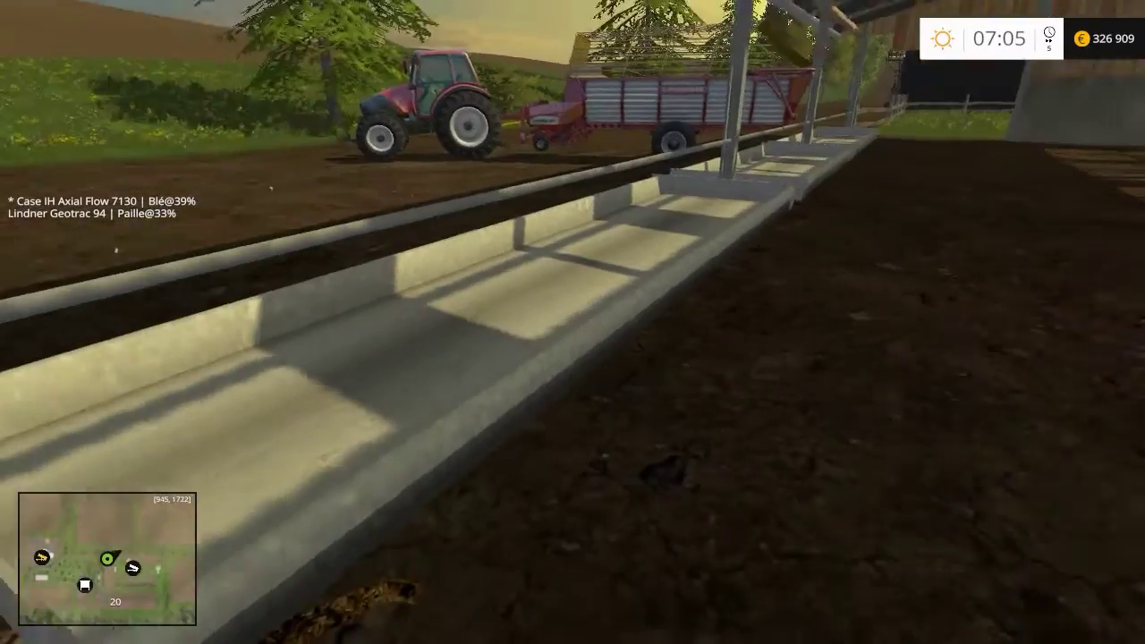
pyautogui.press('w')
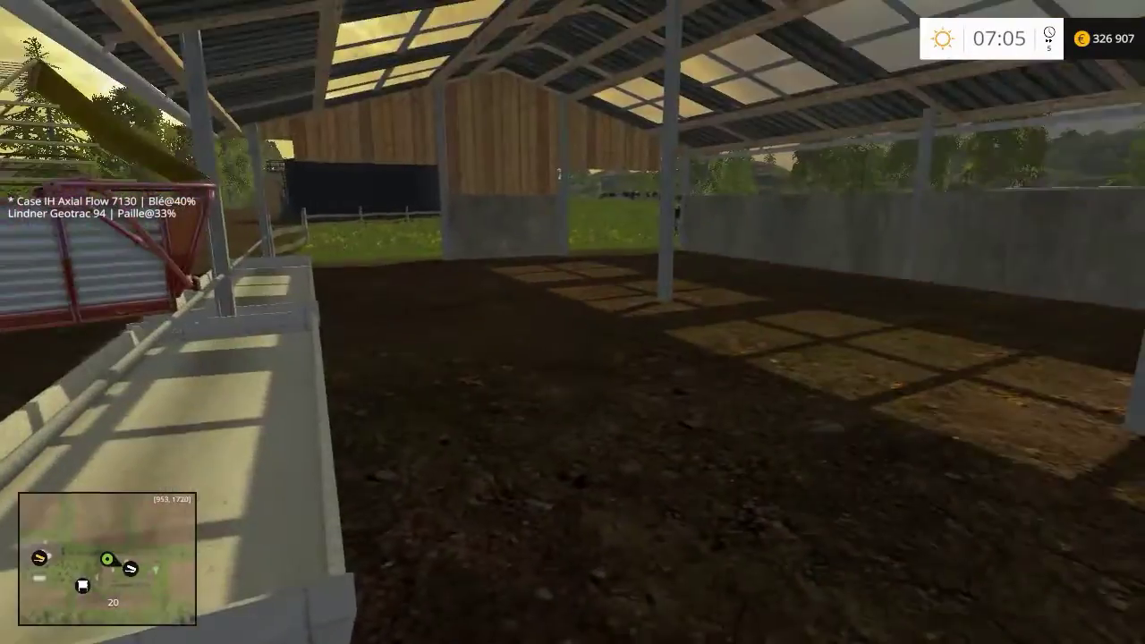
# Unload the straw from the Lindner Geotrac 94's trailer at the cow stable and speed up game time to 120.
pyautogui.press('w')
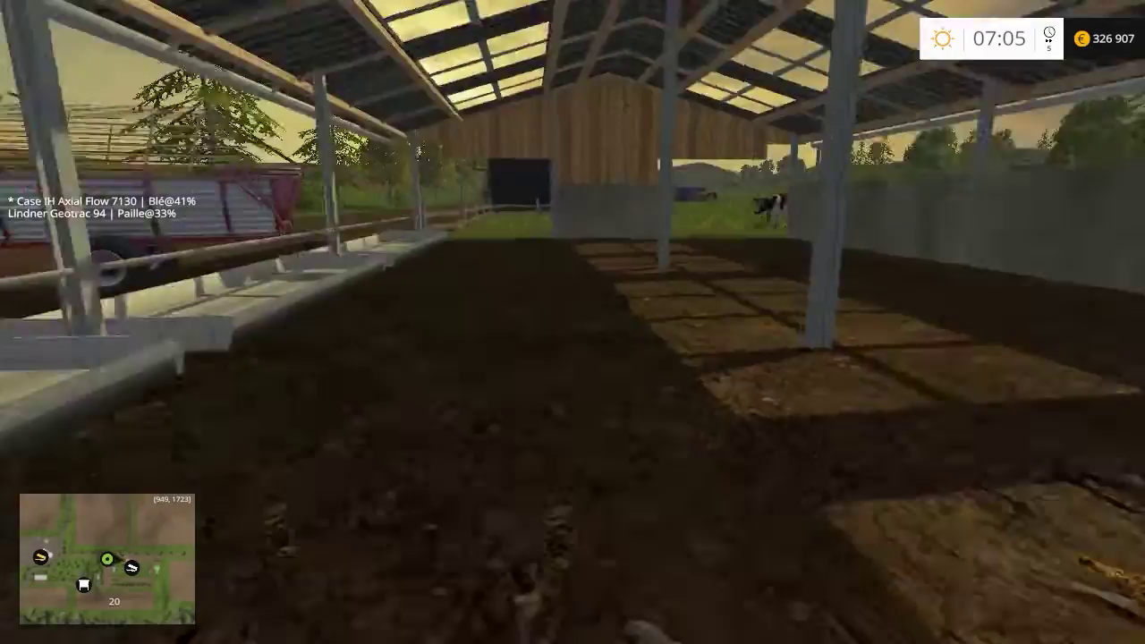
pyautogui.press('e')
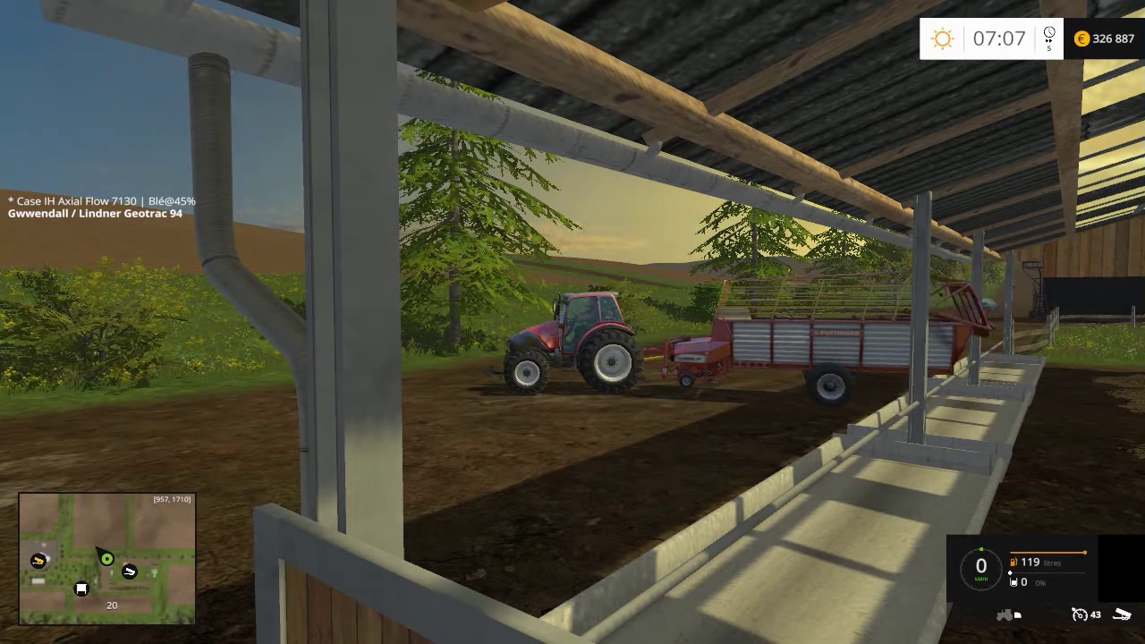
pyautogui.press('8')
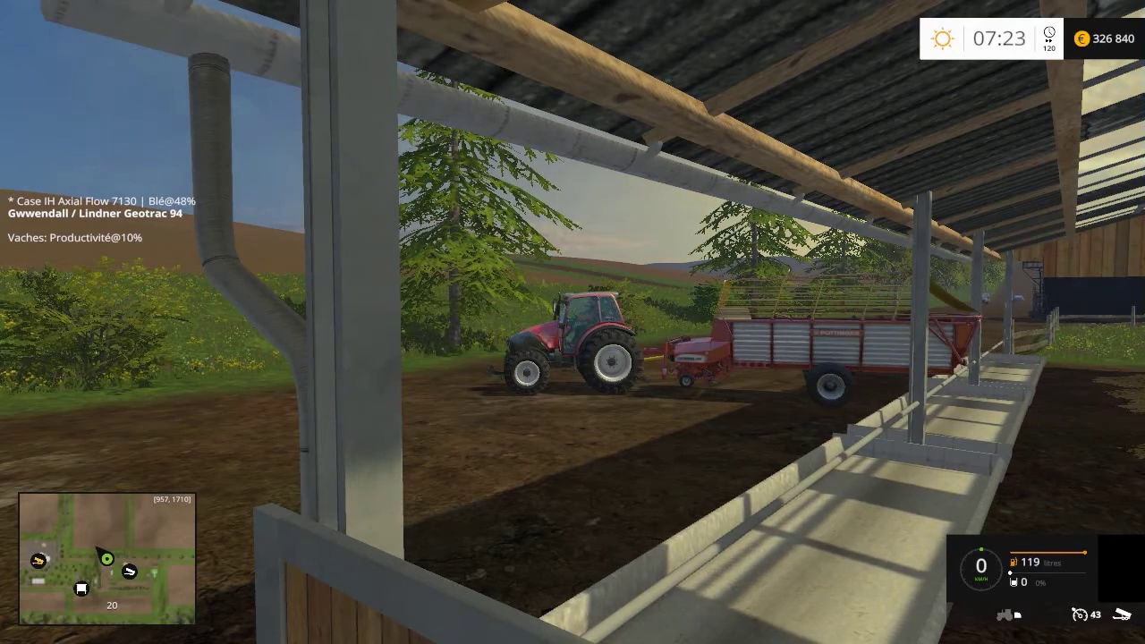
# Leave the tractor and walk around into the cow stable to examine the straw spread on its floor.
pyautogui.press('w')
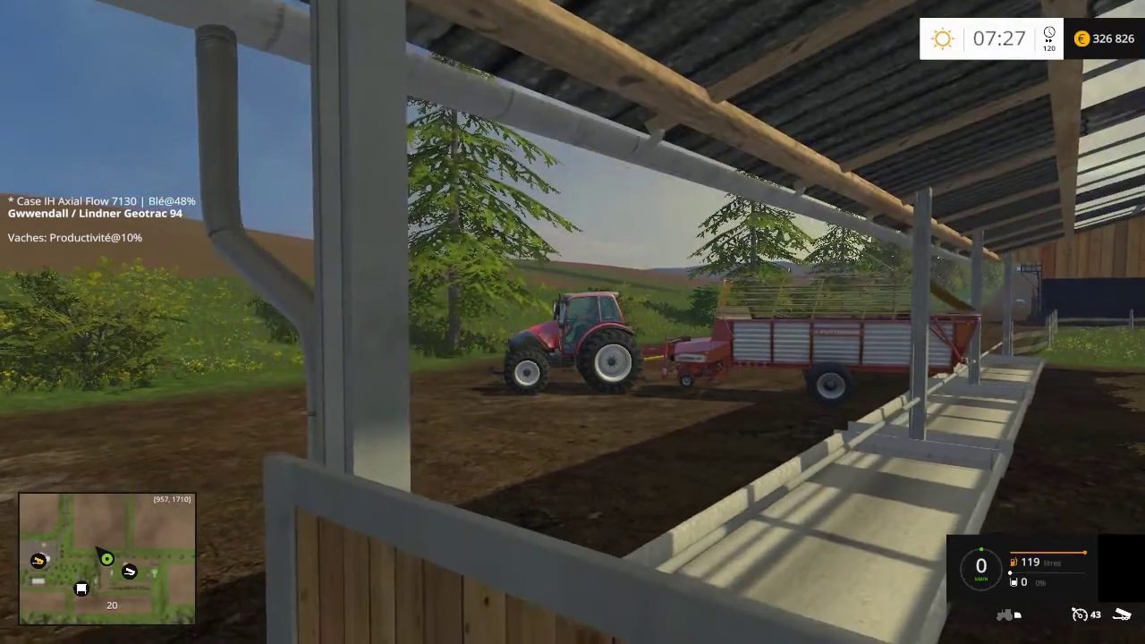
pyautogui.press('e')
pyautogui.press('w')
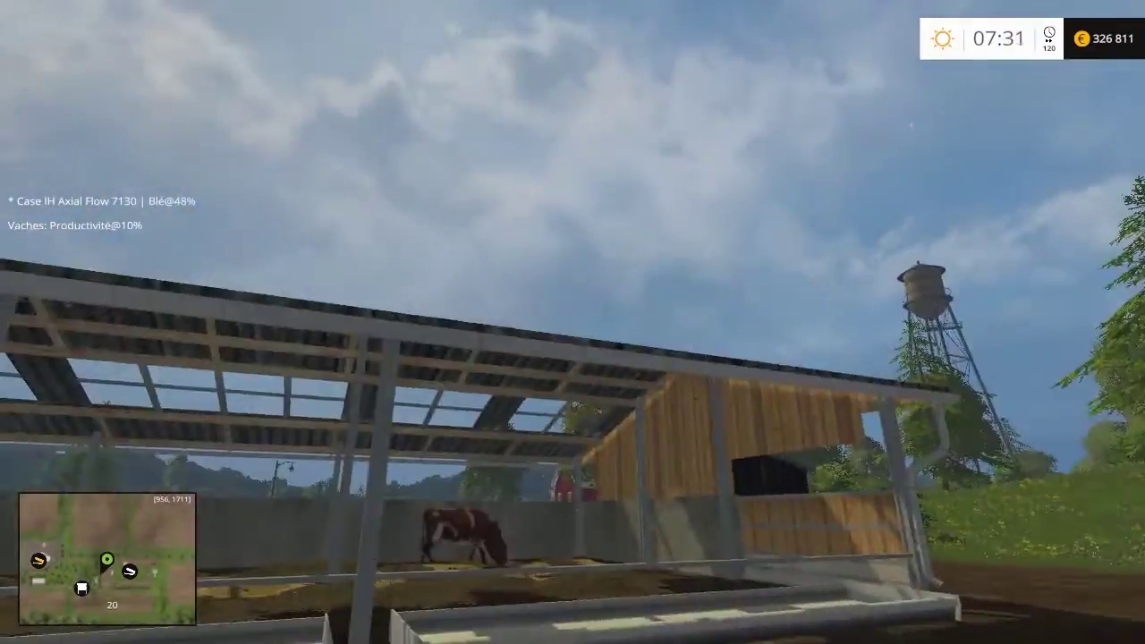
pyautogui.press('w')
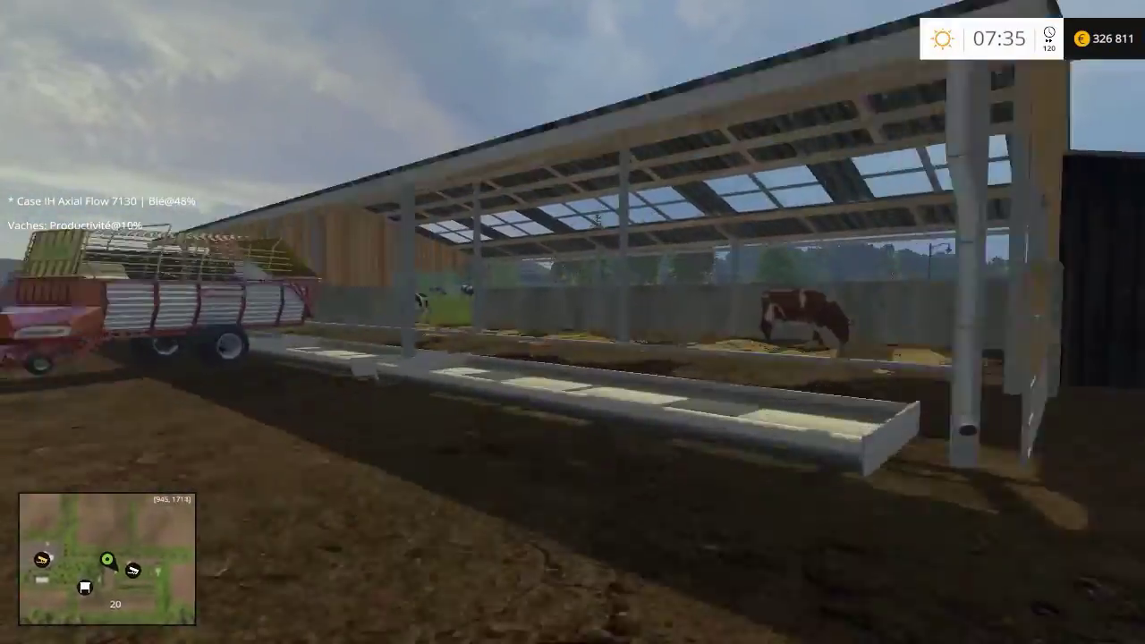
pyautogui.press('w')
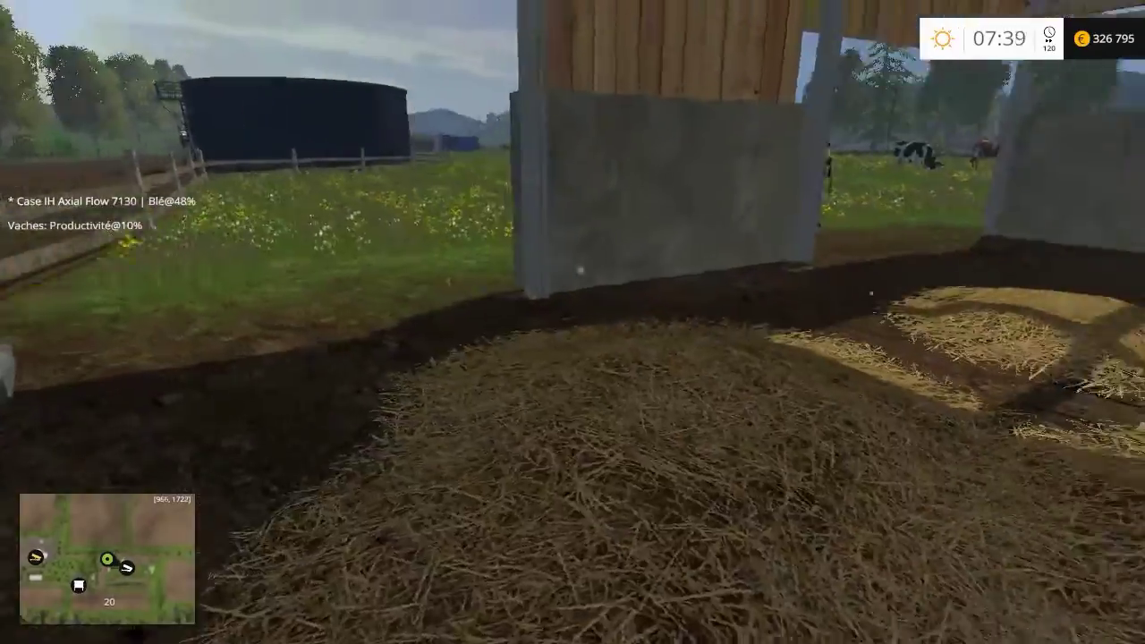
# Walk out past the stable and examine the walled manure heap area and its ground planes from several sides.
pyautogui.press('d')
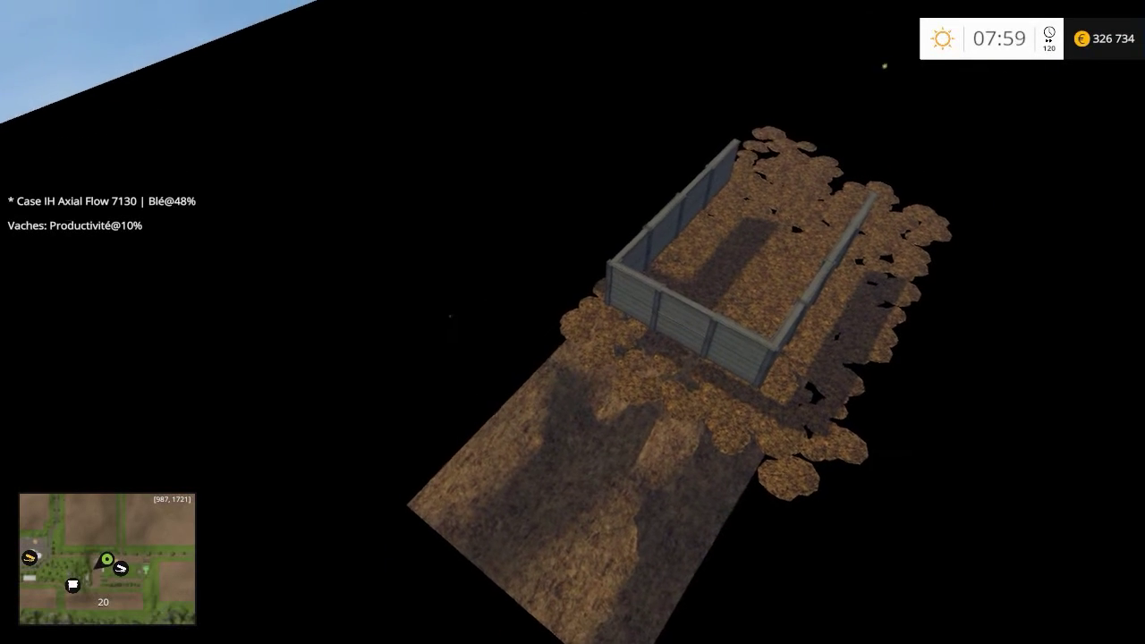
pyautogui.press('w')
pyautogui.press('w')
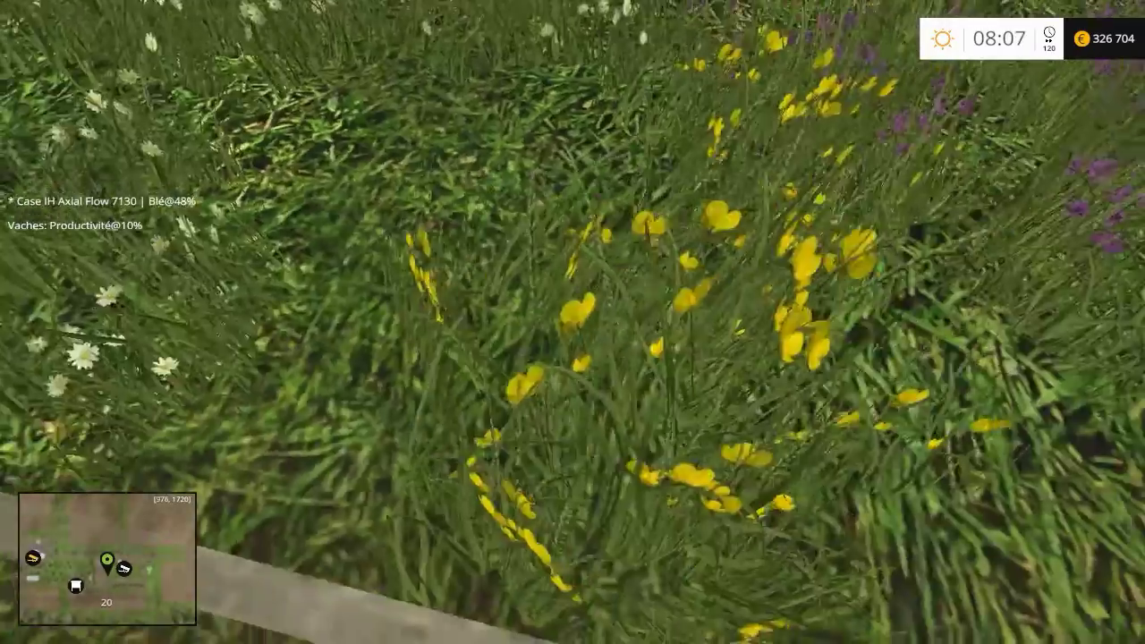
pyautogui.press('w')
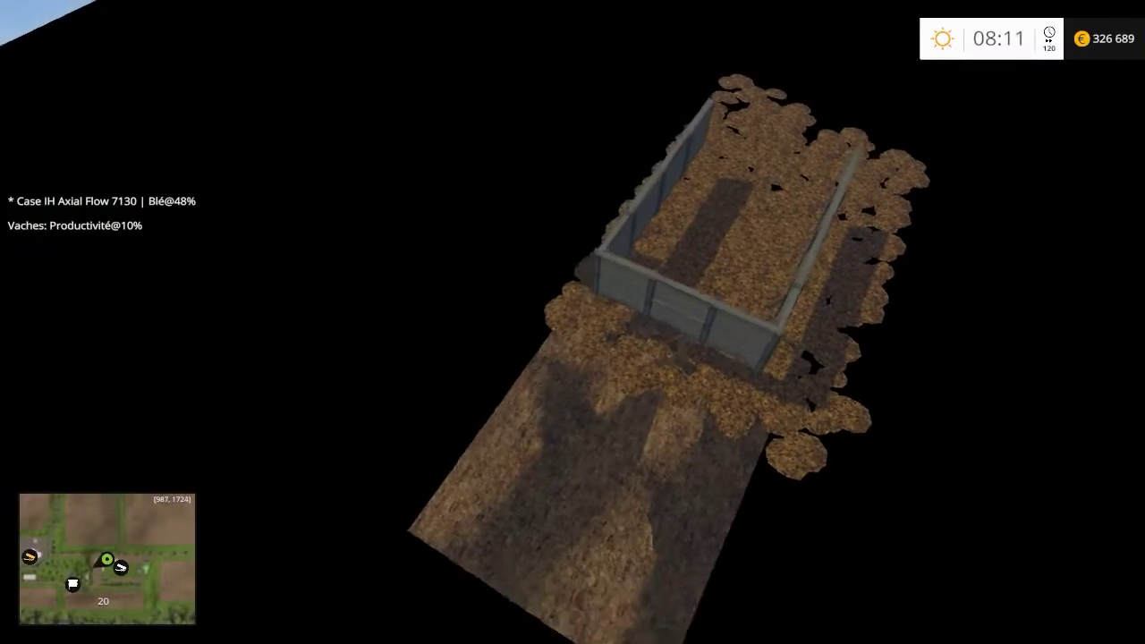
pyautogui.press('a')
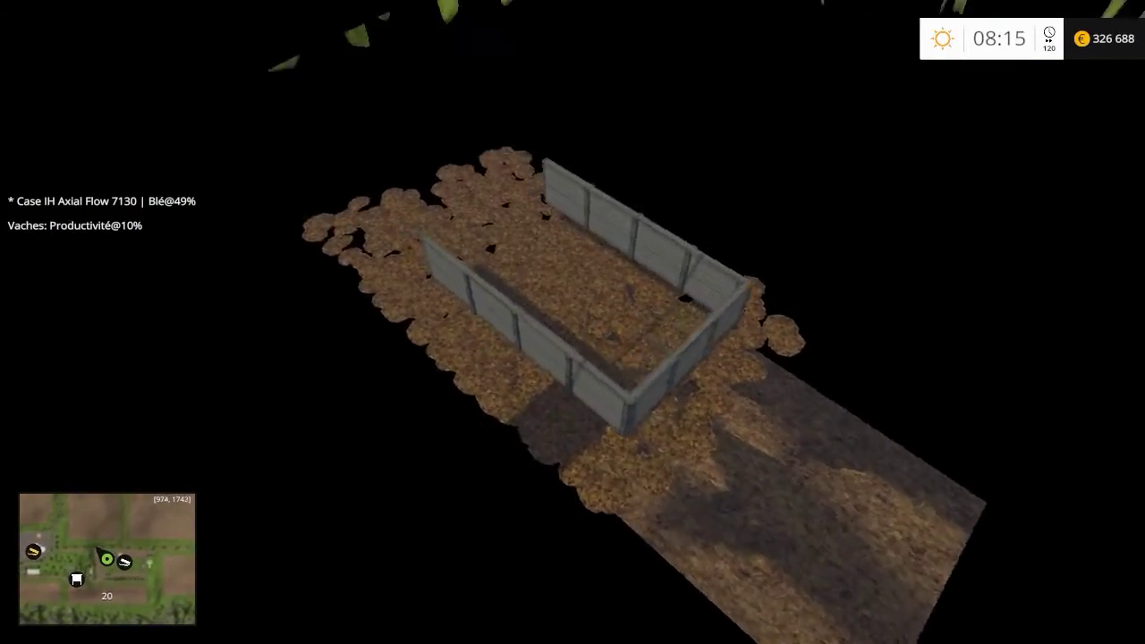